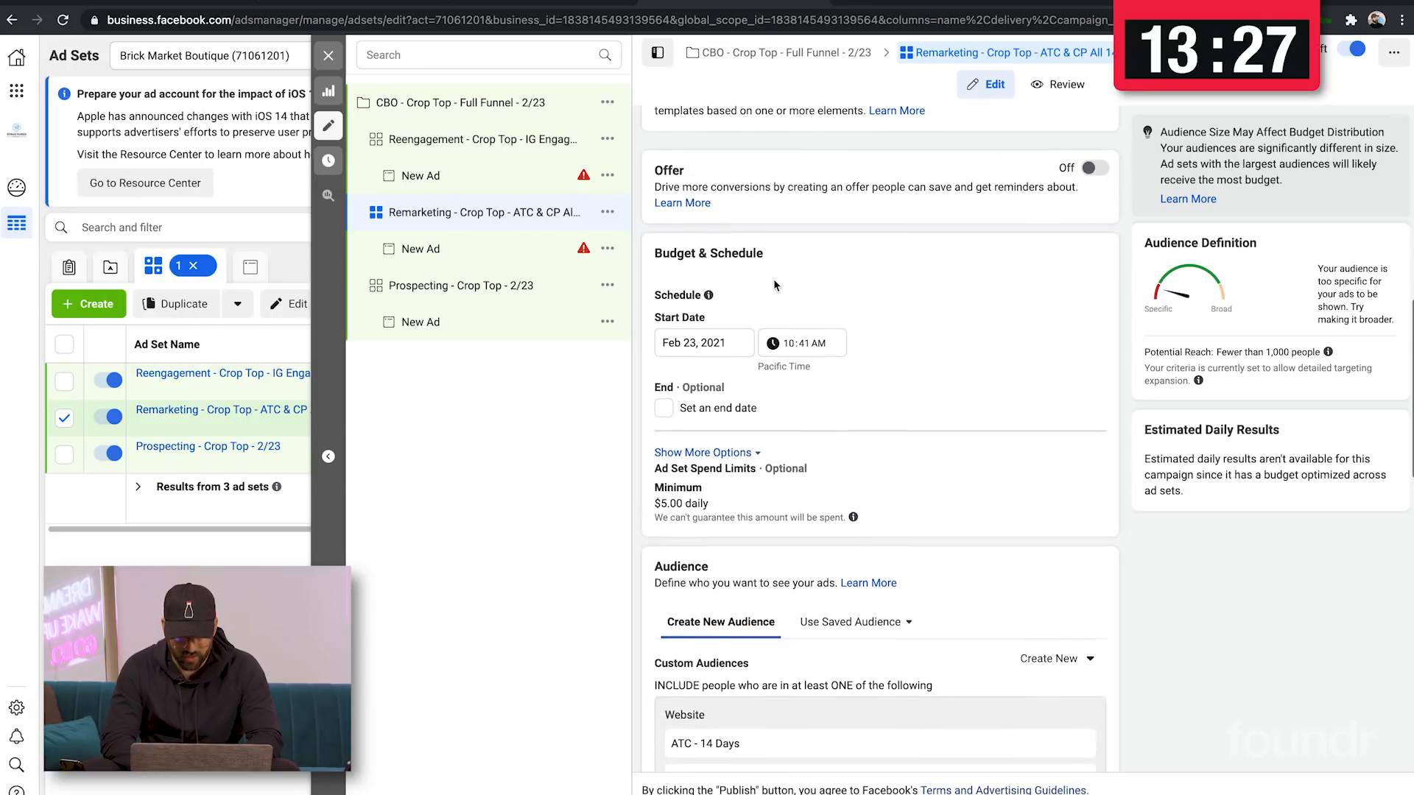
Open the settings of the Prospecting - Crop Top - 2/23 ad set and view its ads list
mouse_move(256, 437)
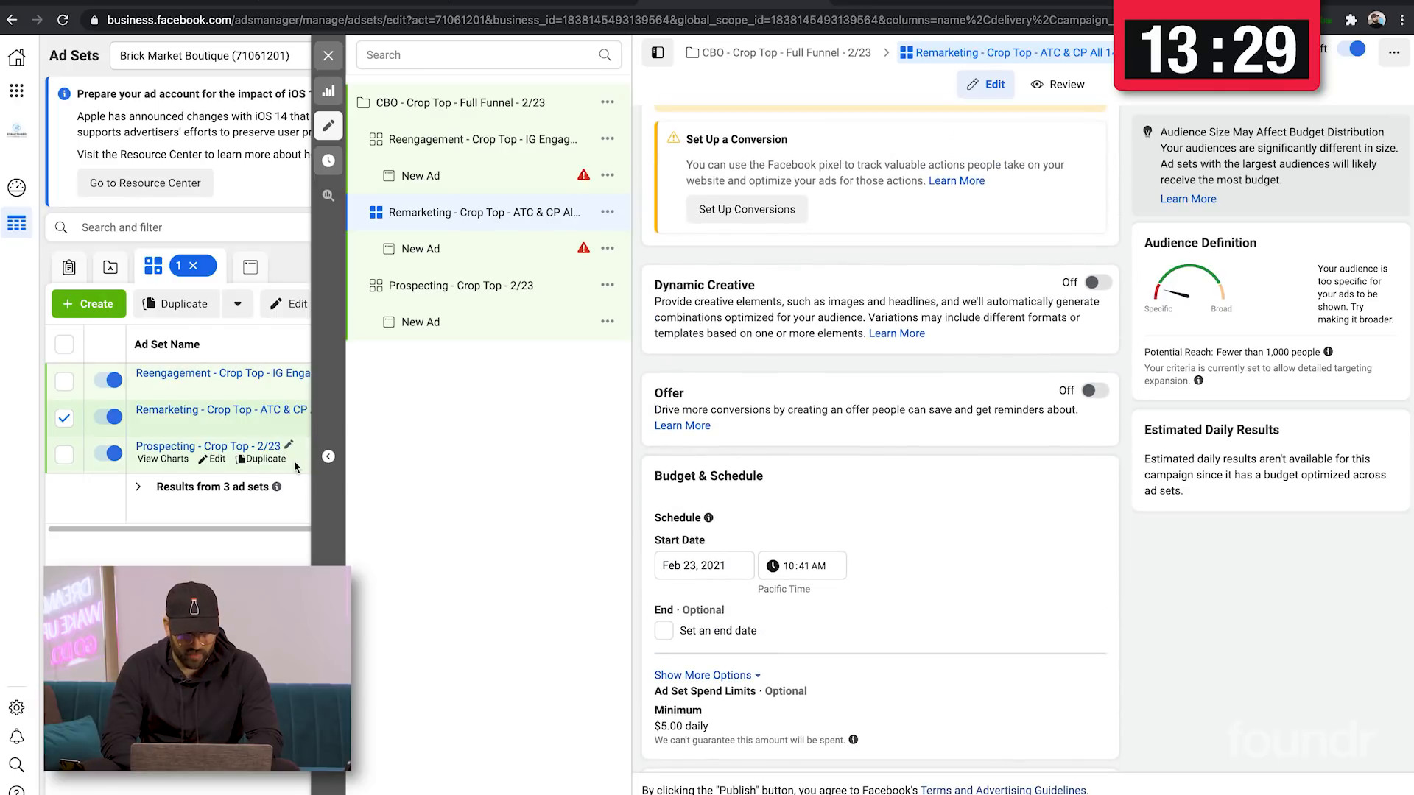
click(298, 459)
scroll(737, 401, up, 3)
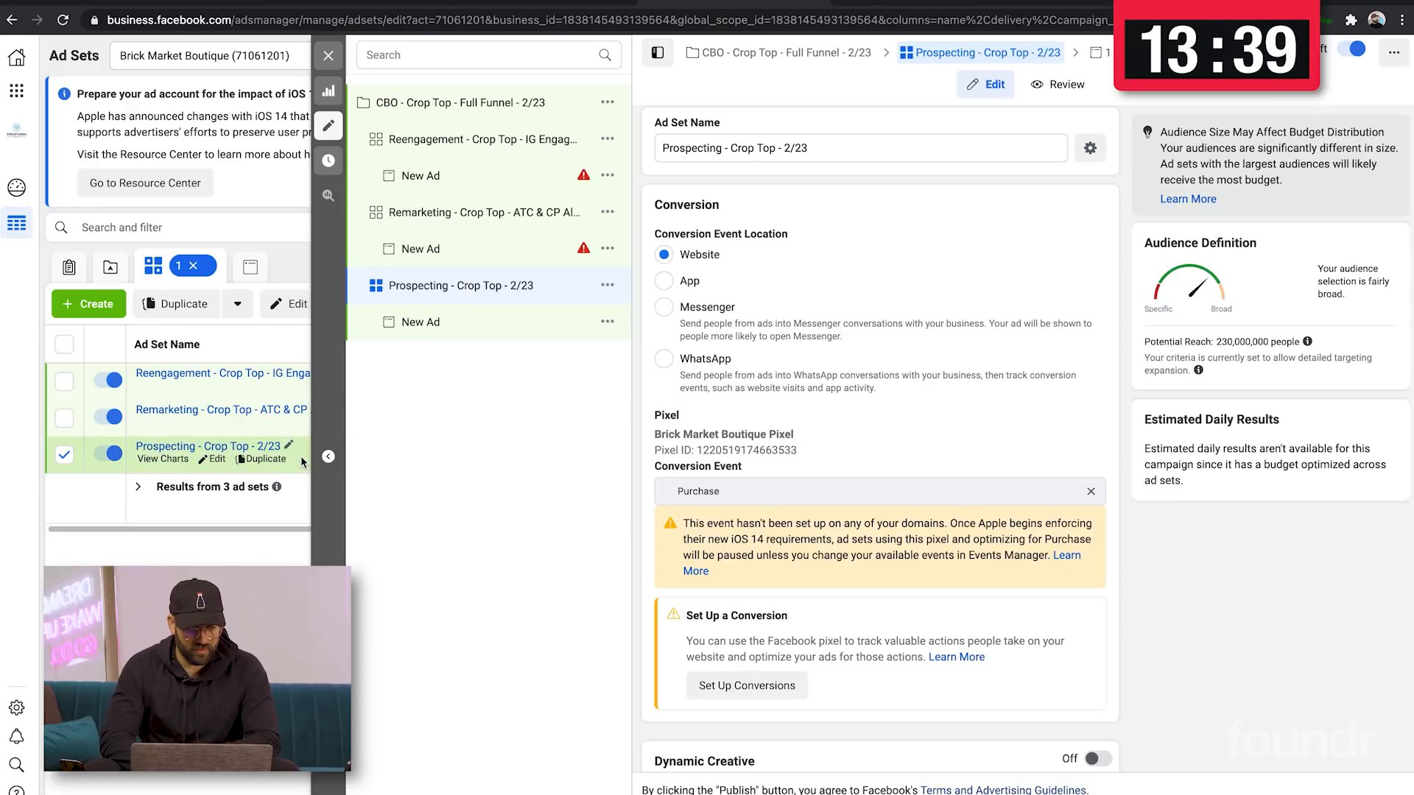
mouse_move(265, 451)
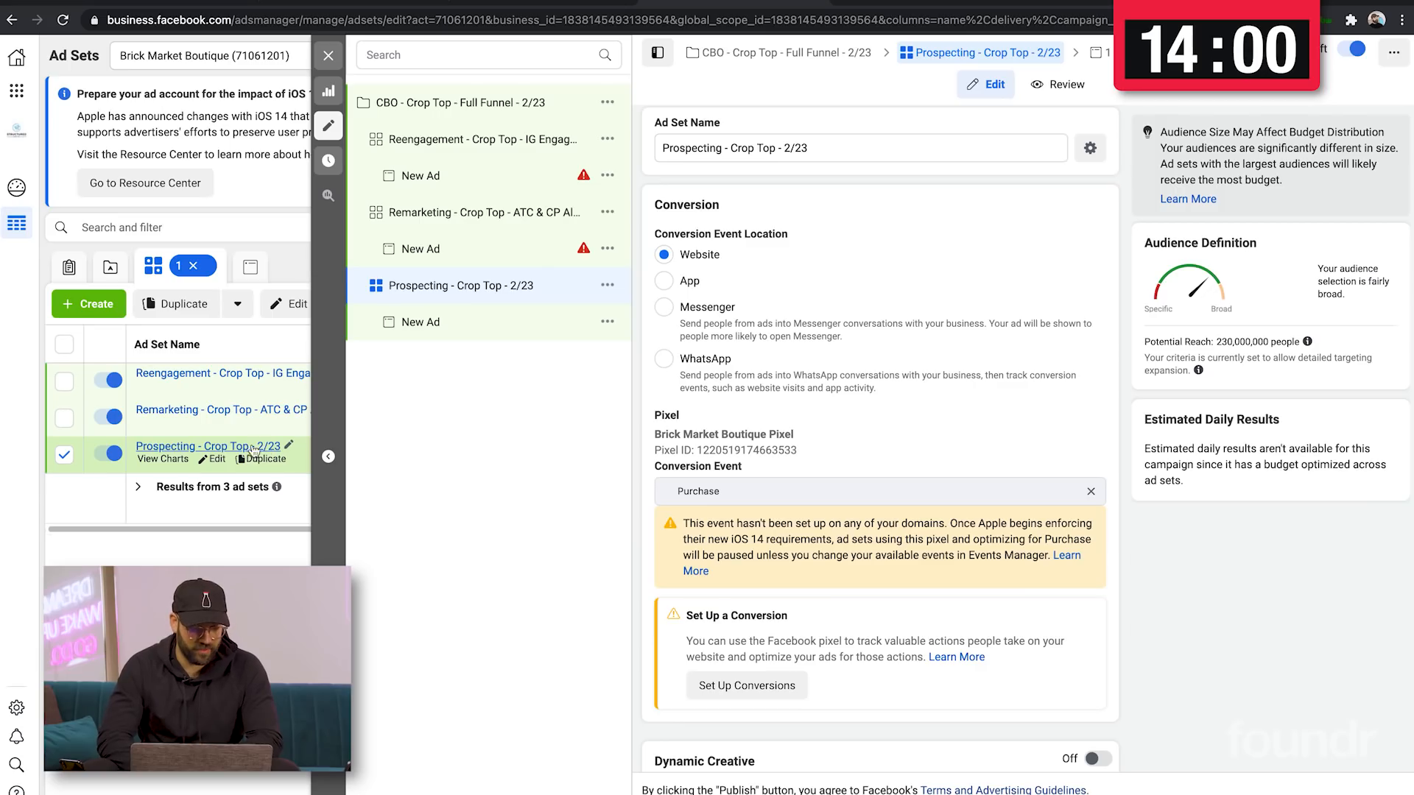
click(245, 444)
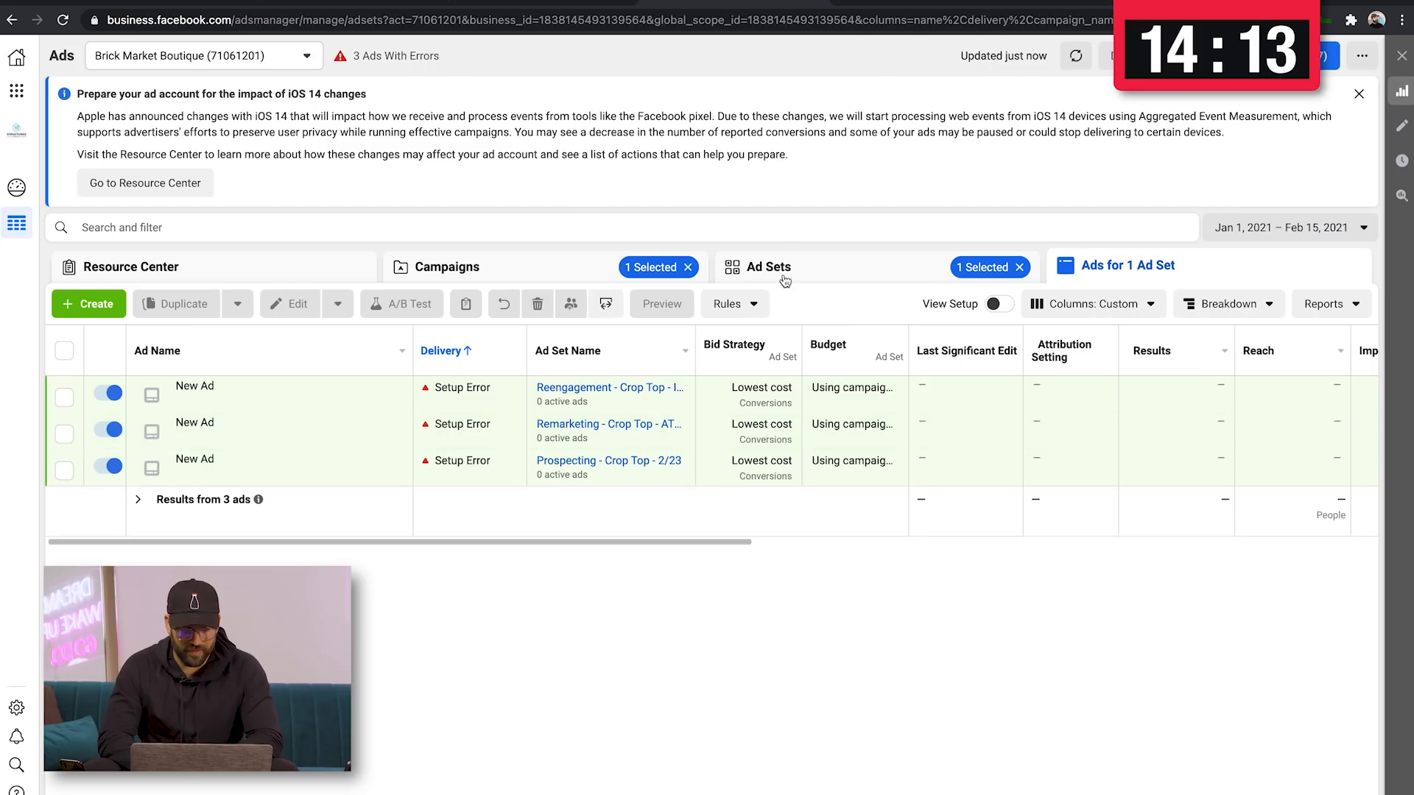
Publish the CBO - Crop Top - Full Funnel - 2/23 campaign with its three ad sets, excluding all three New Ad drafts
click(790, 281)
click(545, 273)
click(109, 381)
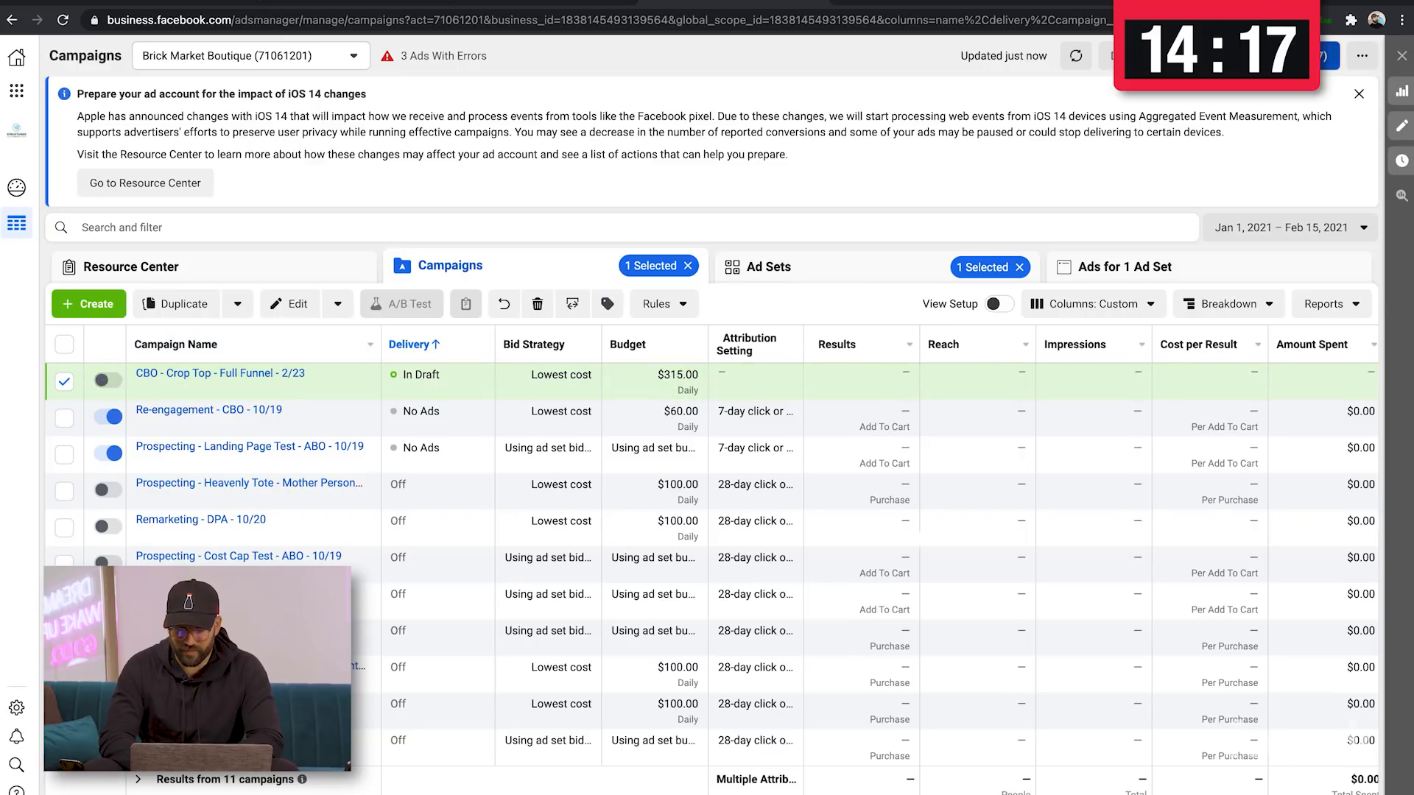
click(1271, 56)
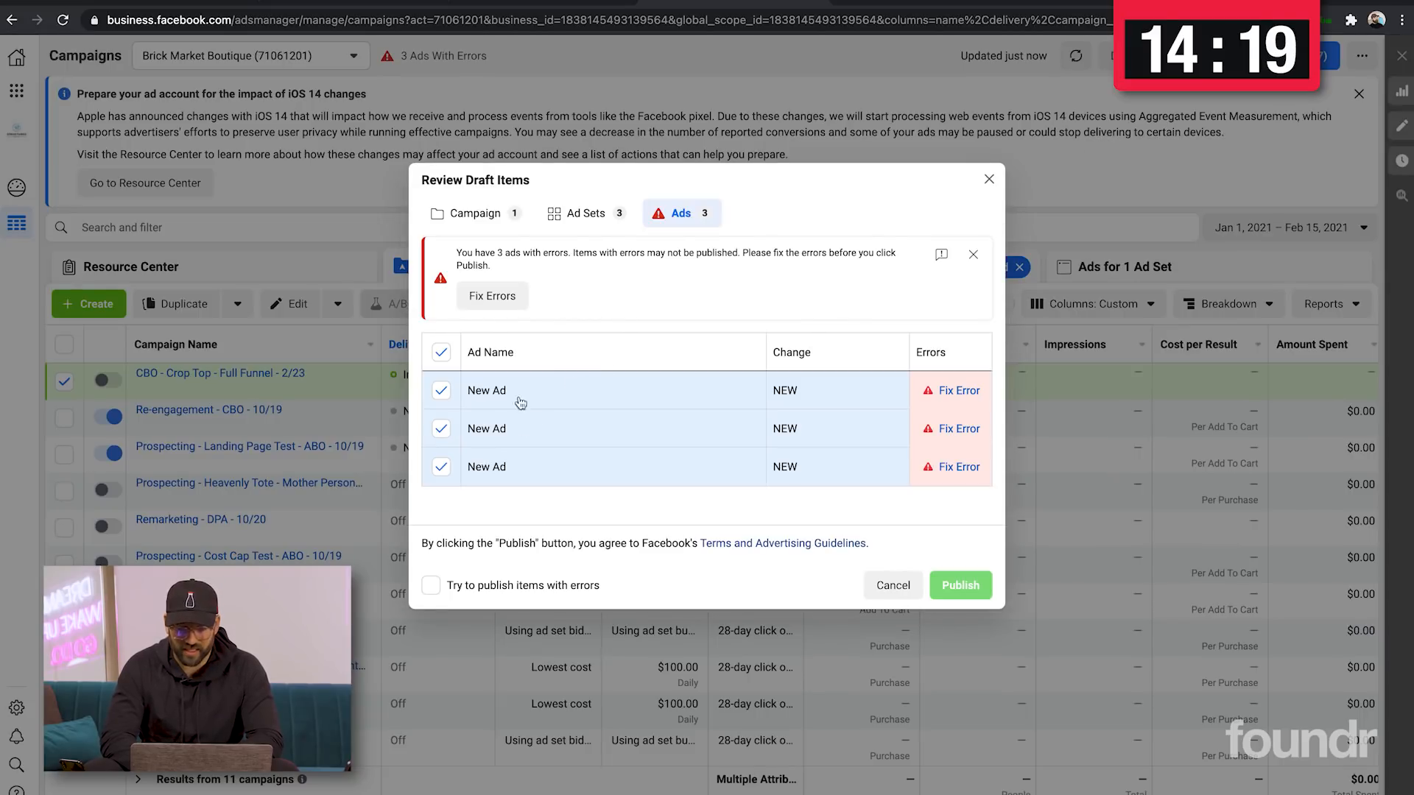
mouse_move(955, 396)
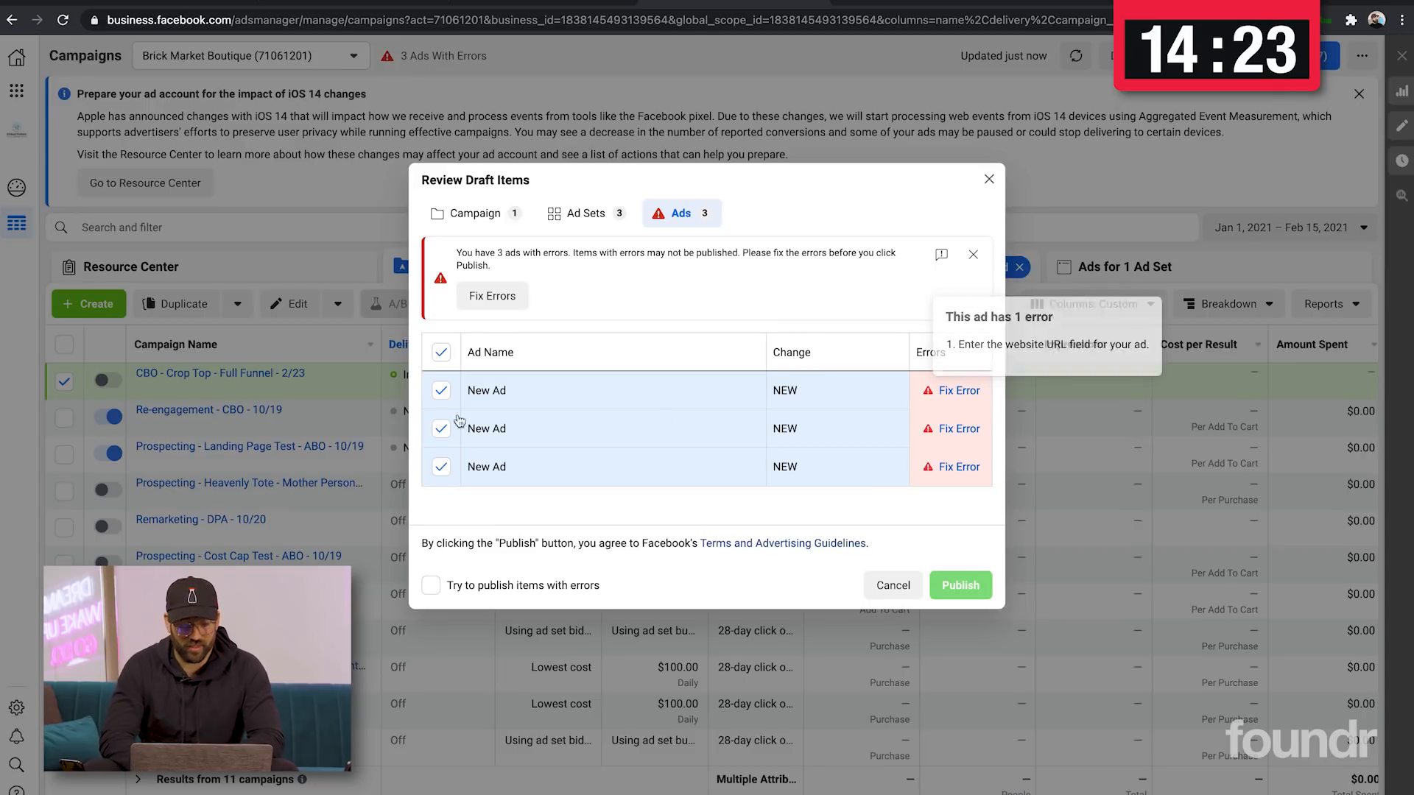
click(441, 352)
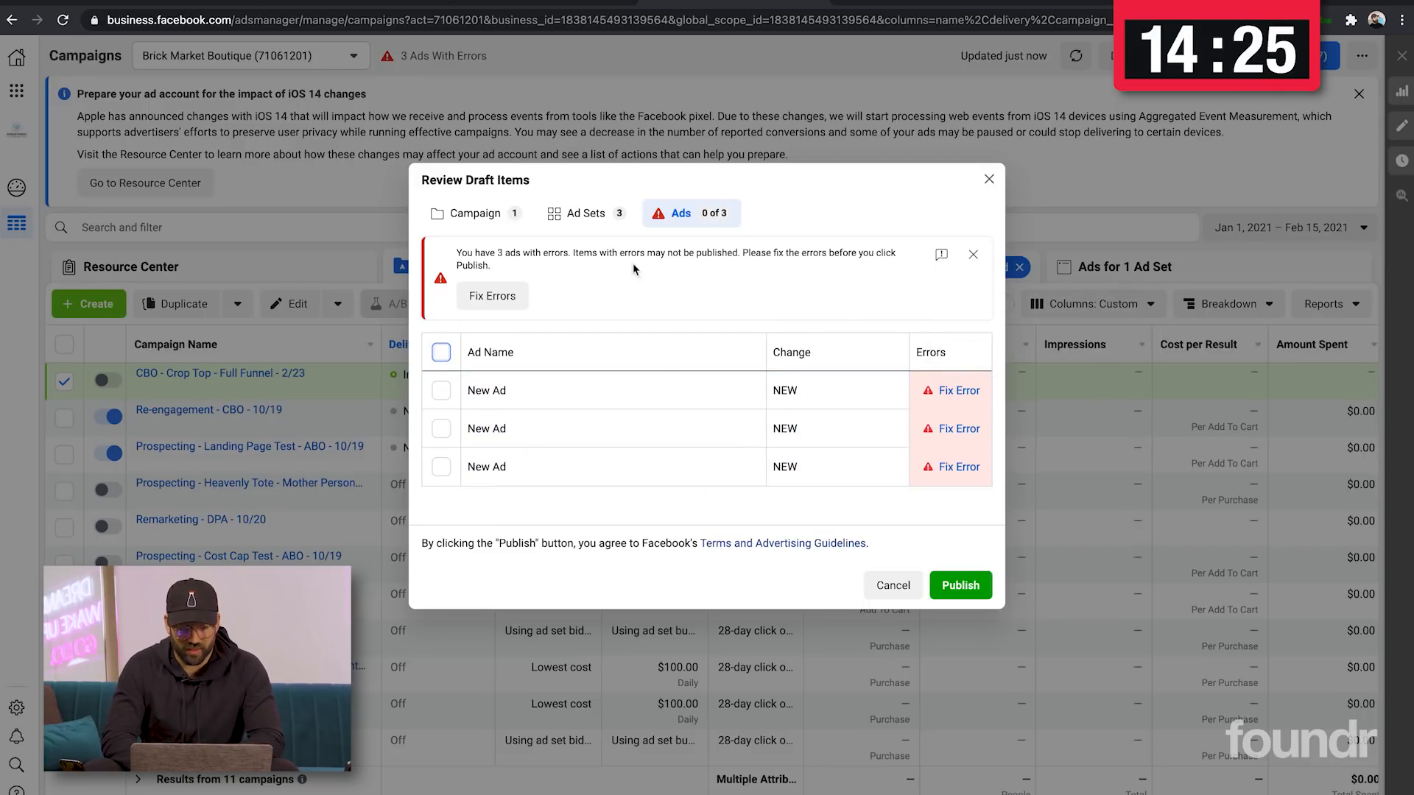
click(952, 587)
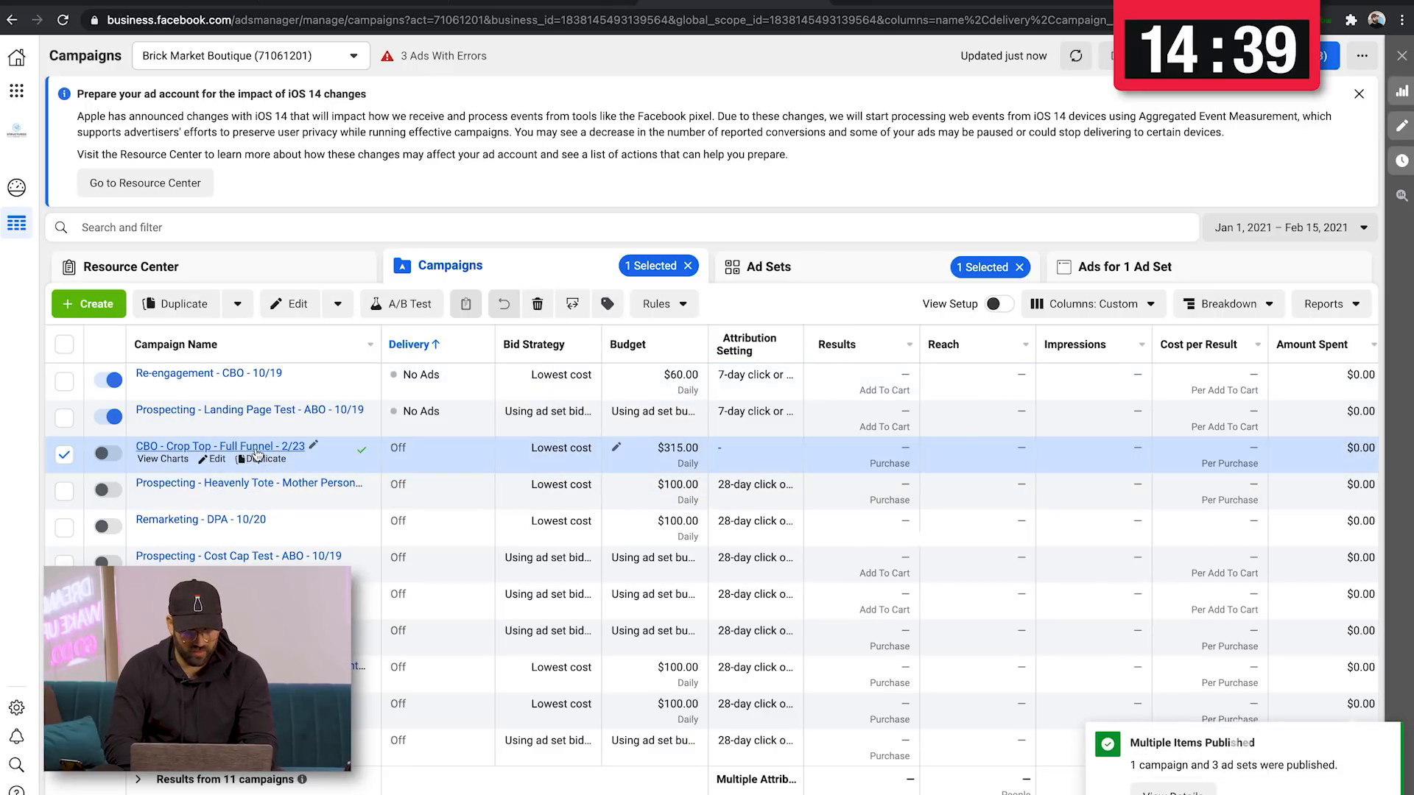
Open the CBO - Crop Top - Full Funnel - 2/23 campaign and check the ads listed for its Prospecting ad set
click(250, 447)
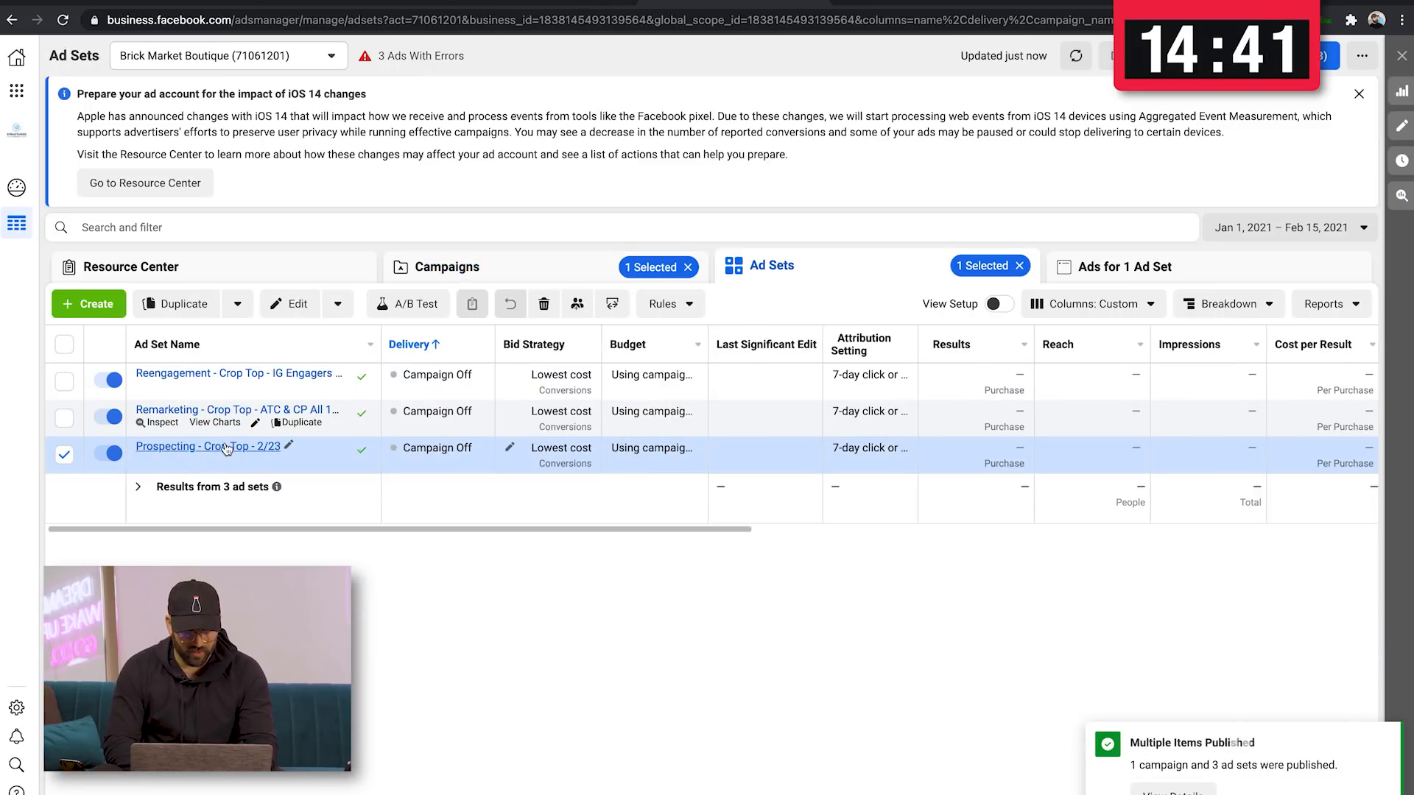
click(227, 447)
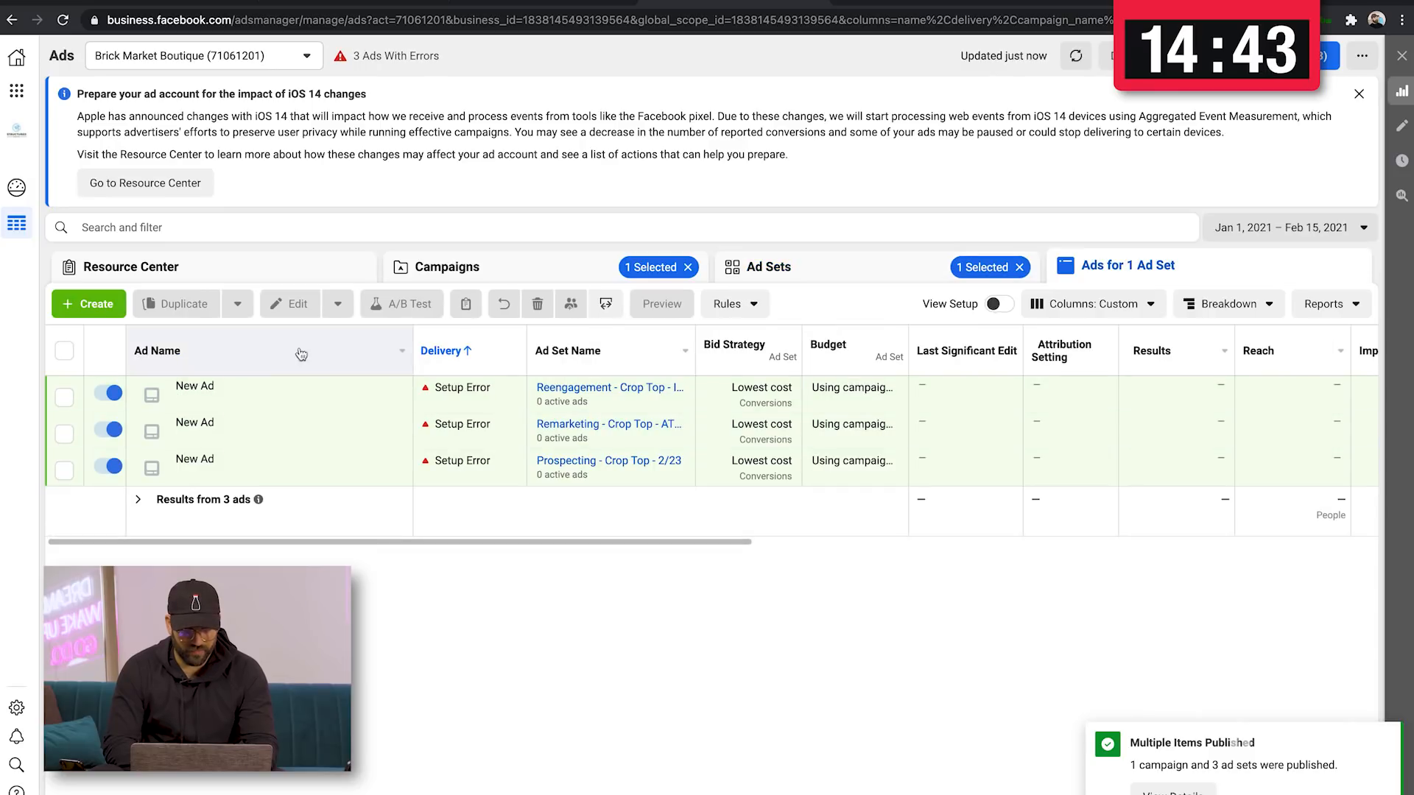
click(846, 269)
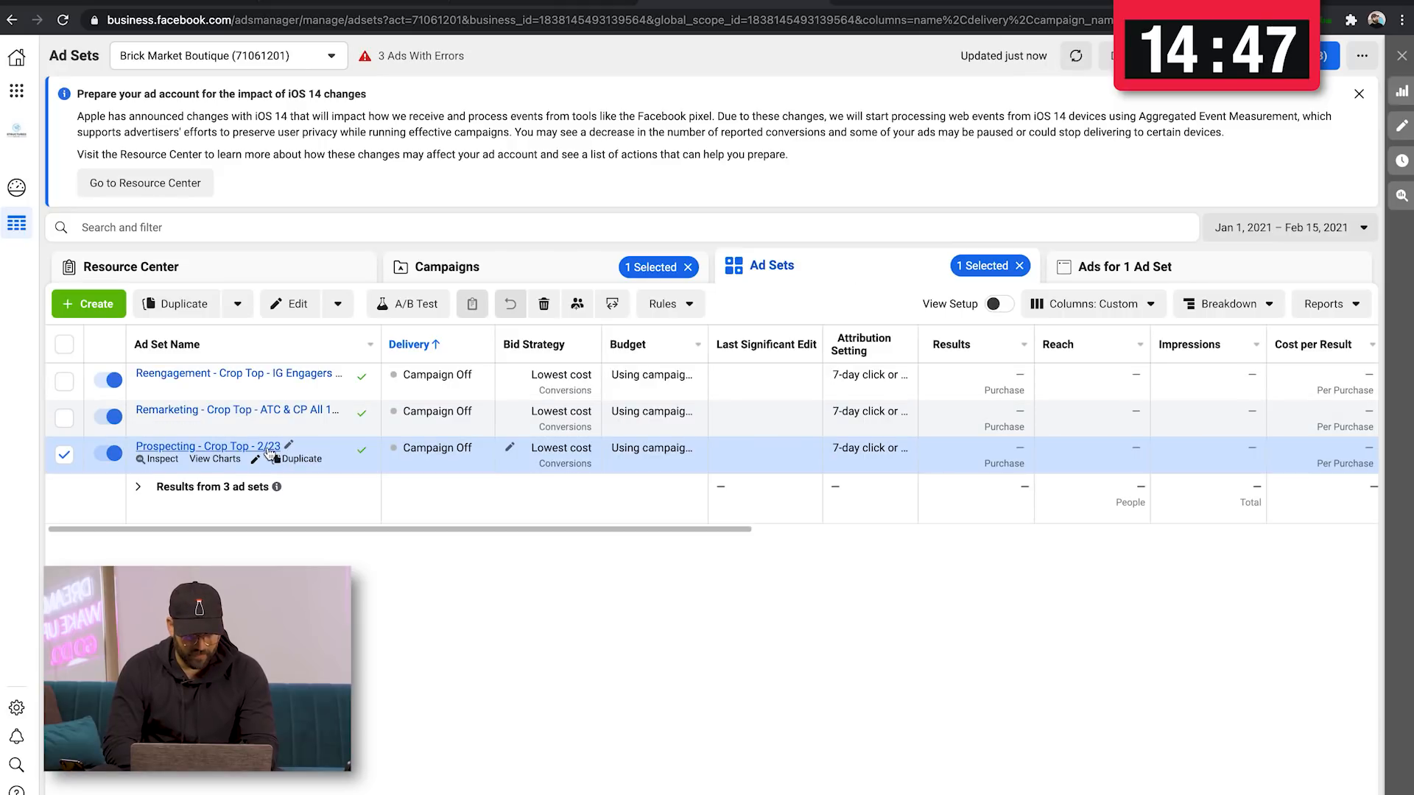
Try filtering by selection to isolate the Prospecting - Crop Top - 2/23 ad set and its ad, and remove the filter
click(169, 226)
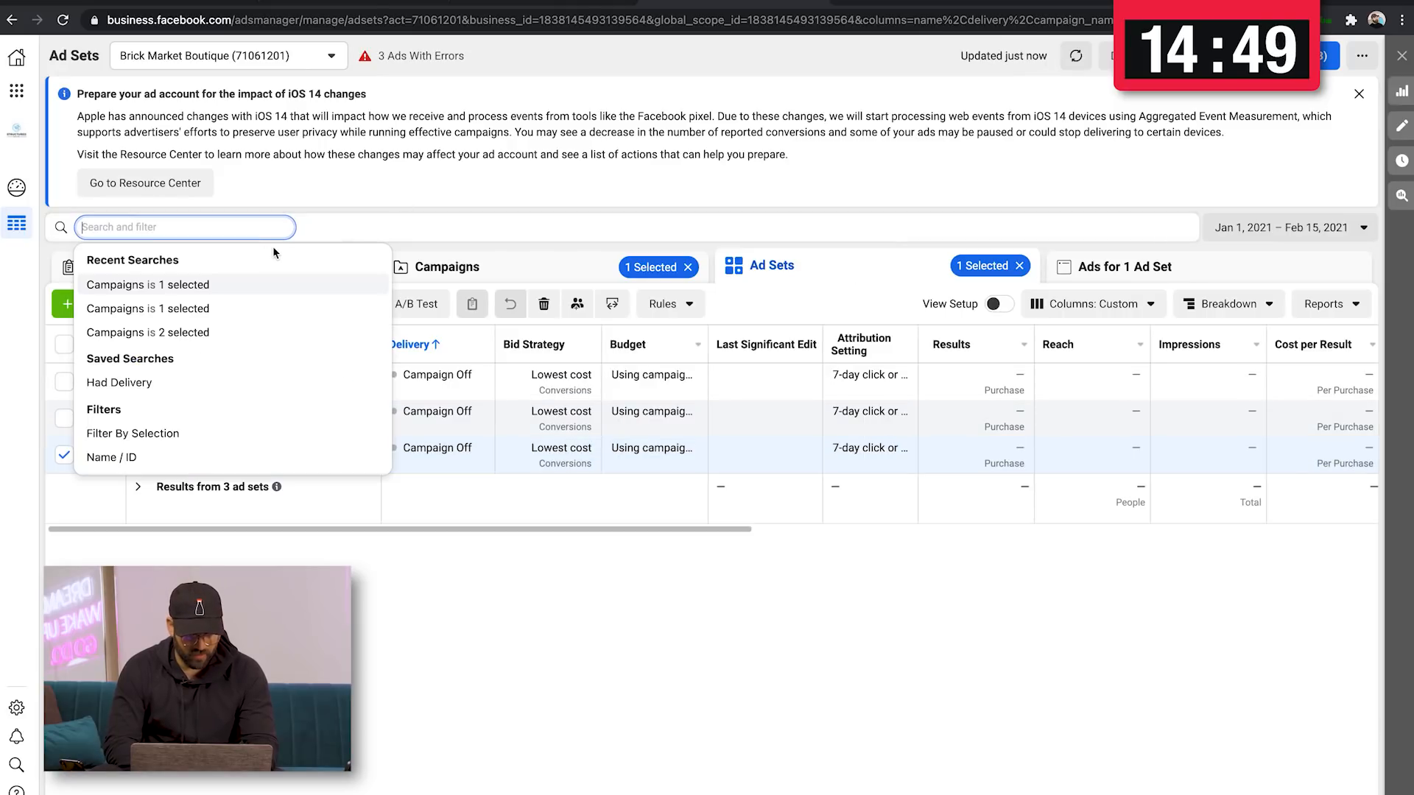
click(151, 434)
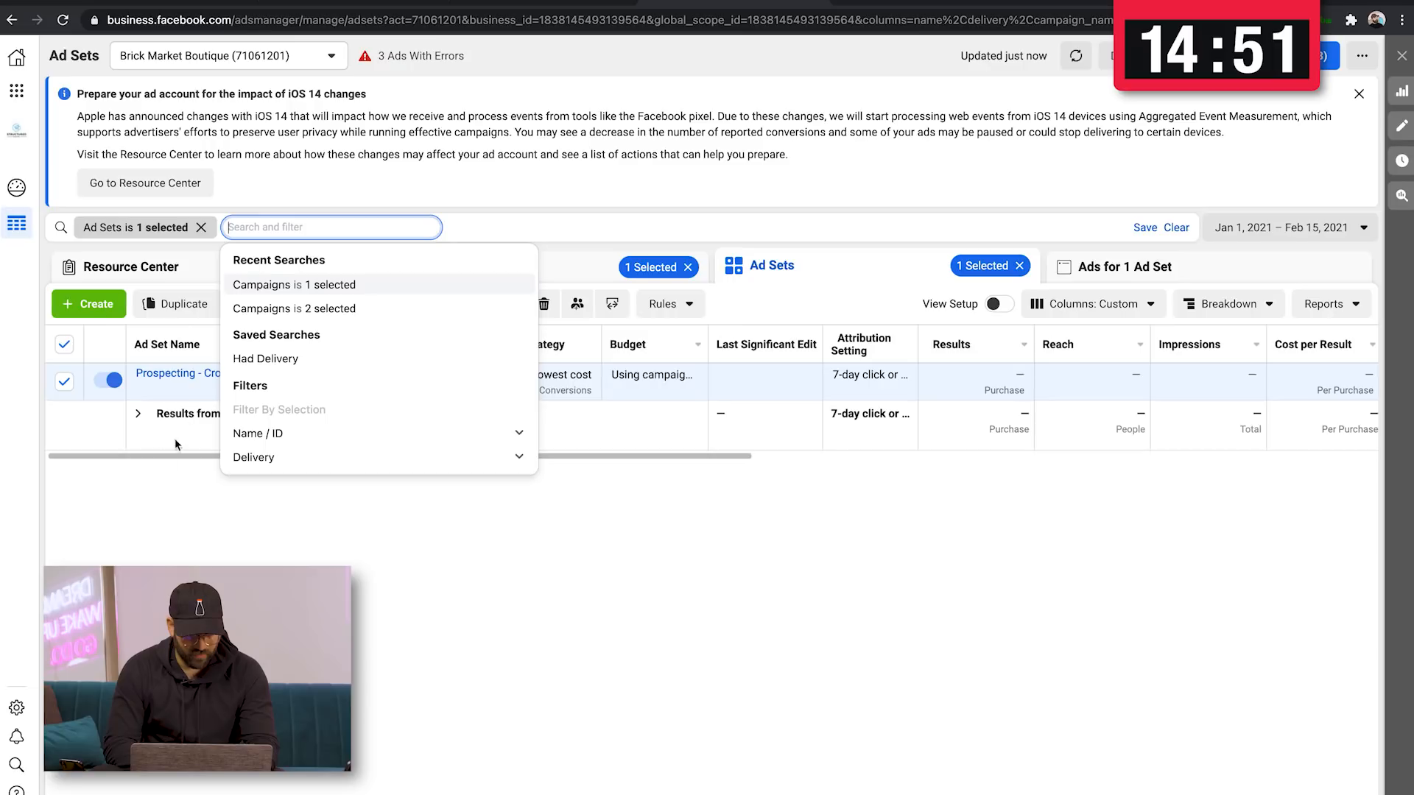
click(156, 519)
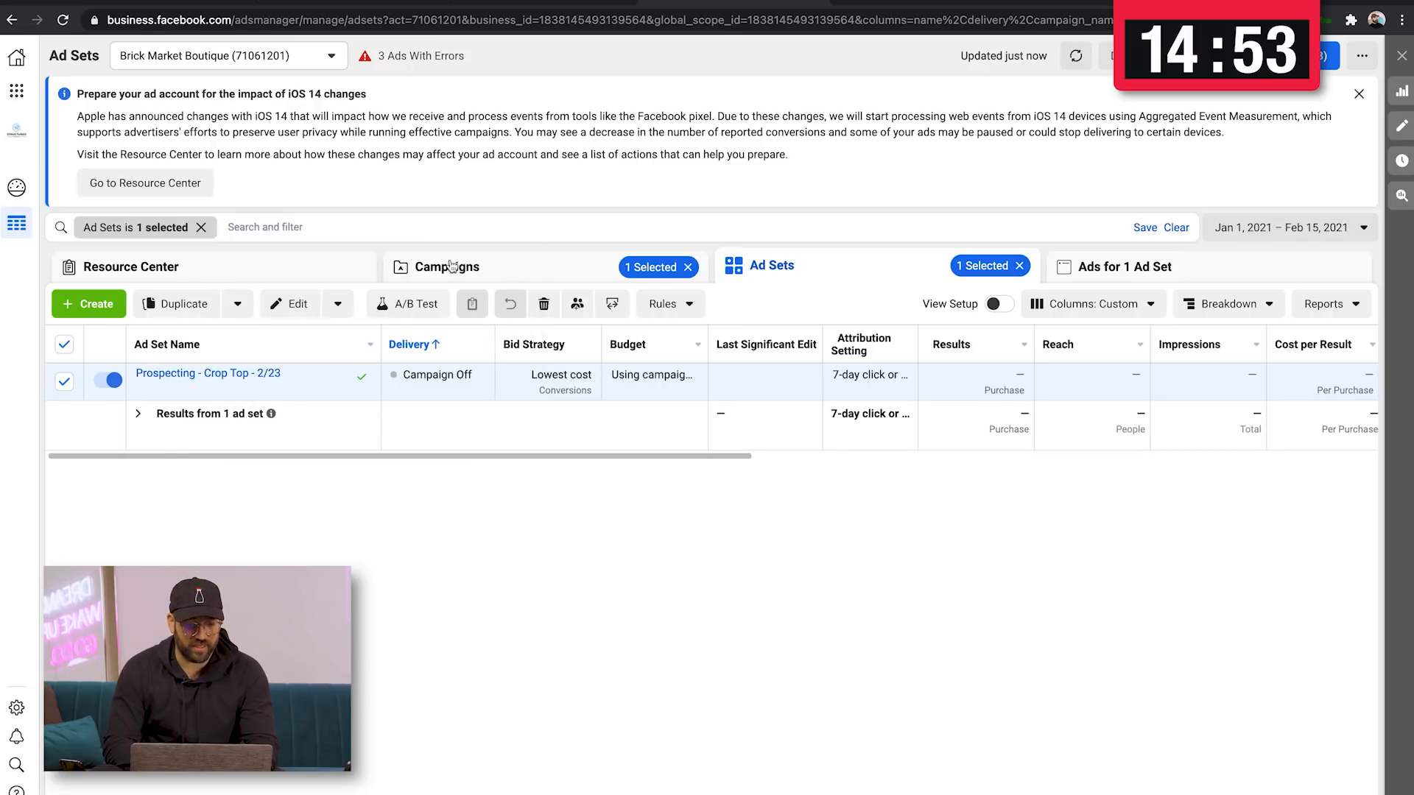
click(1114, 266)
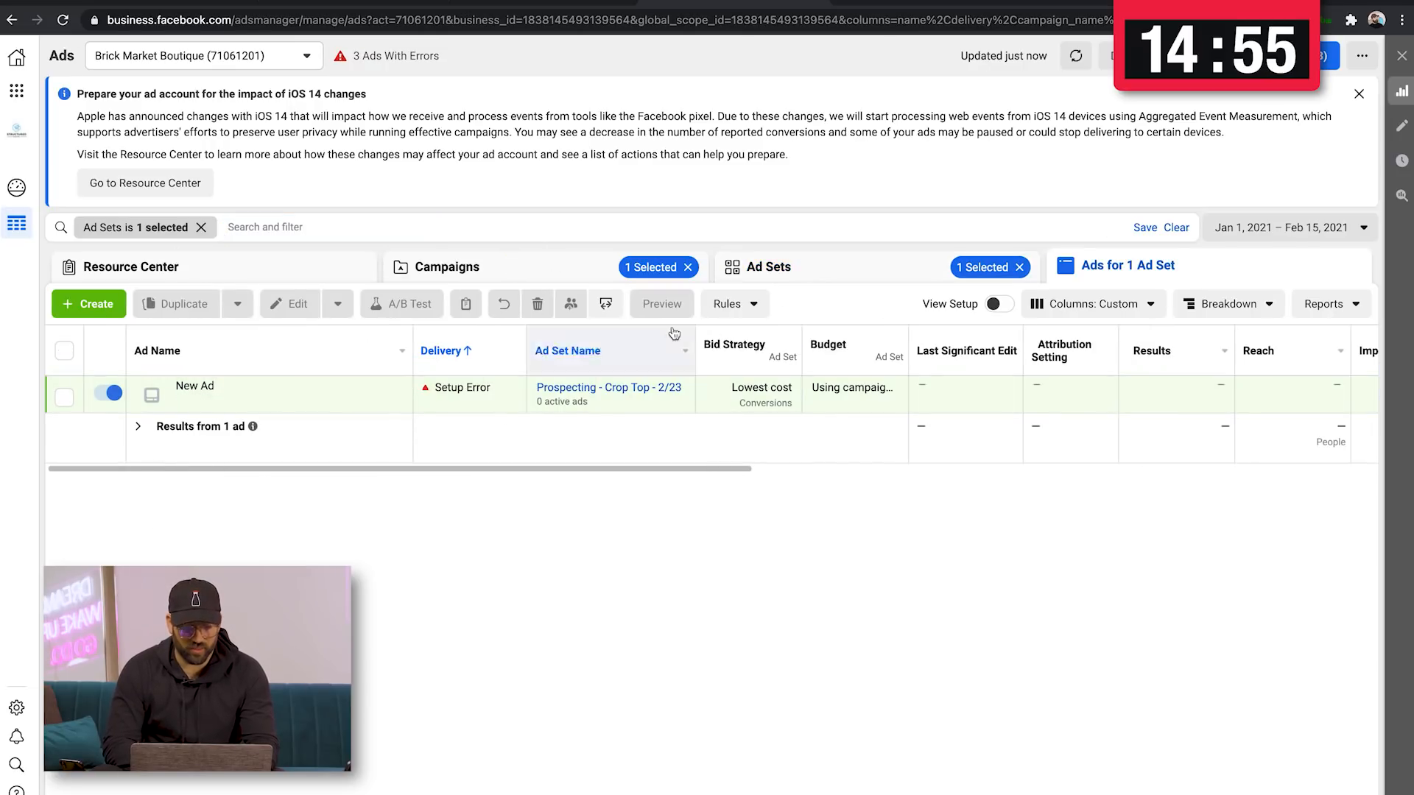
click(826, 273)
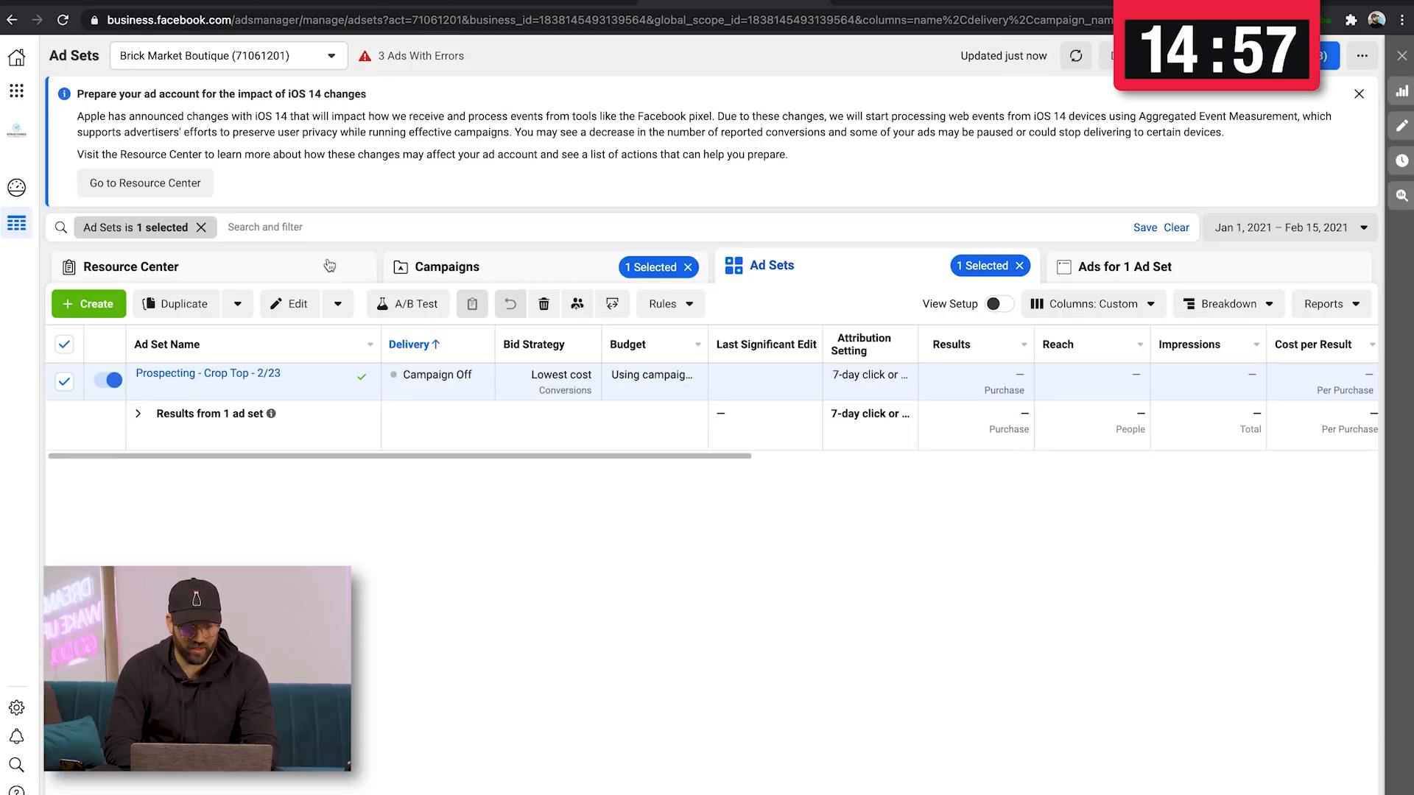
click(201, 227)
click(360, 593)
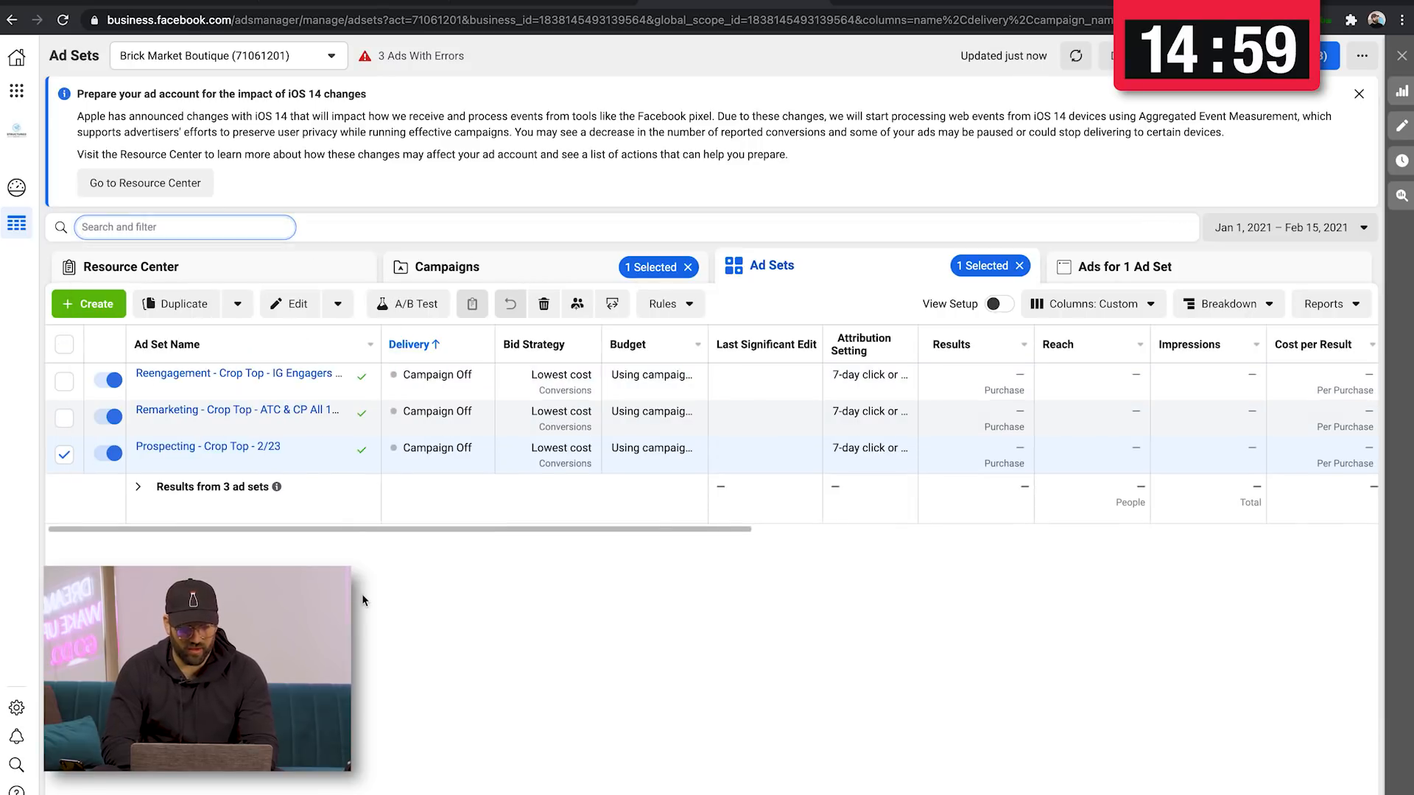
Clear the ad set selection and open the ads of the Prospecting - Crop Top - 2/23 ad set
click(225, 449)
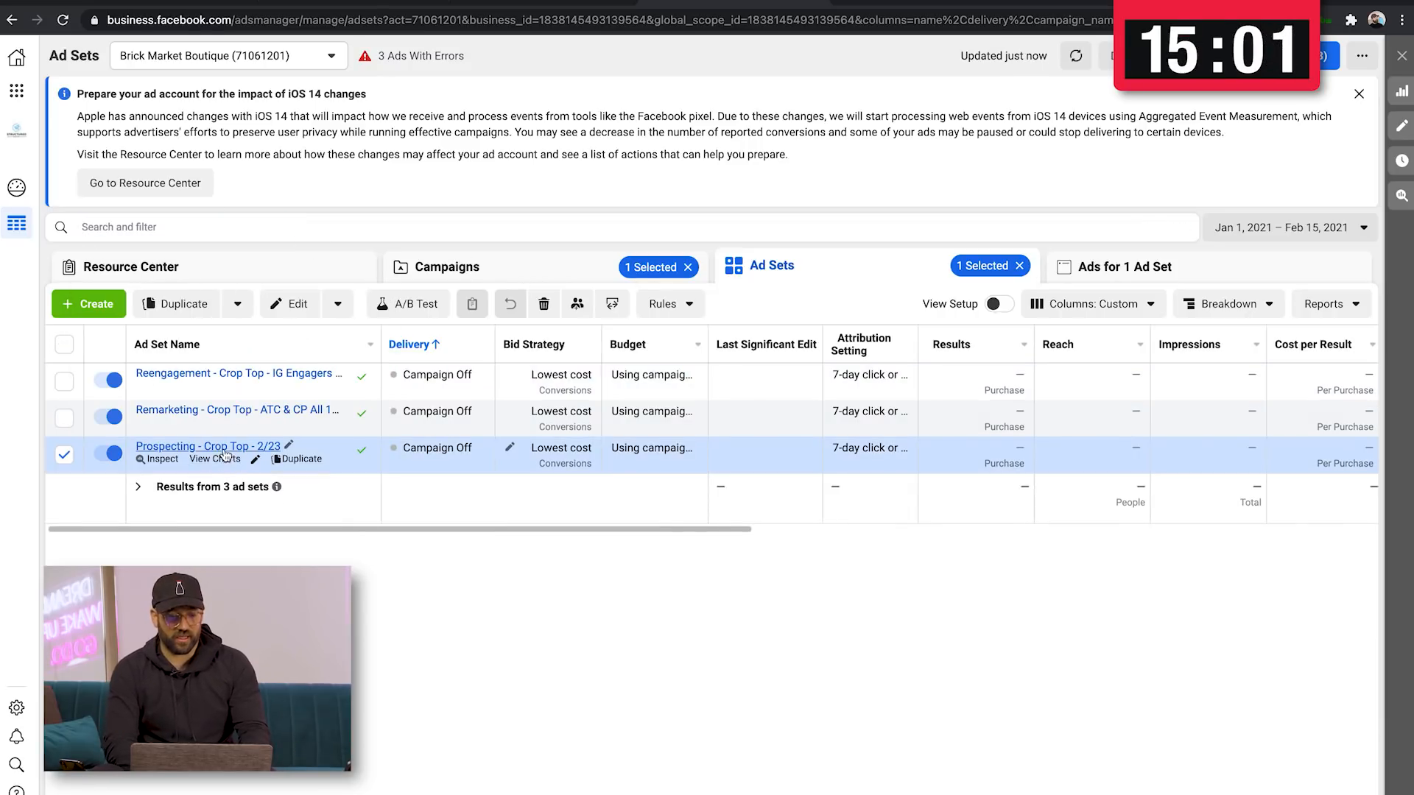
click(819, 265)
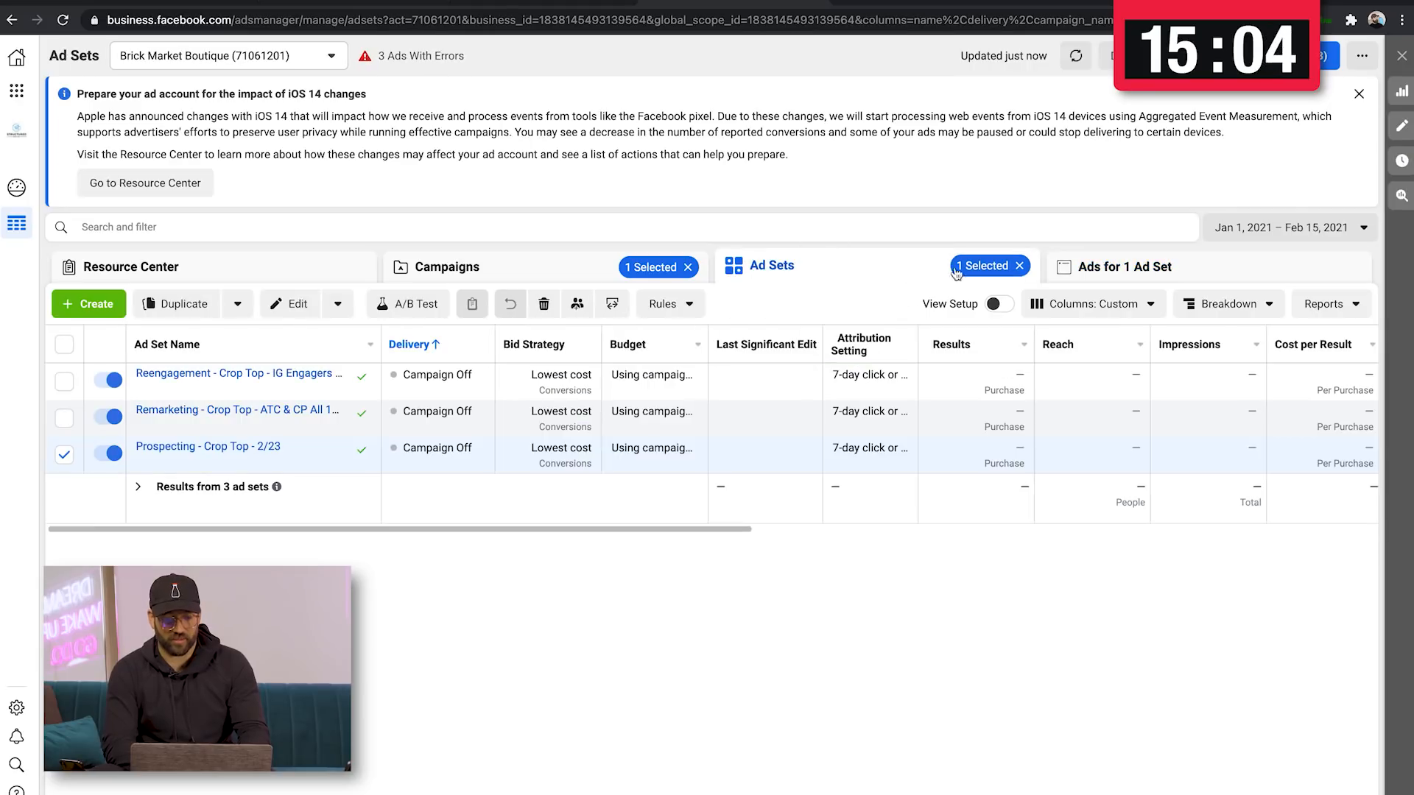
click(1020, 266)
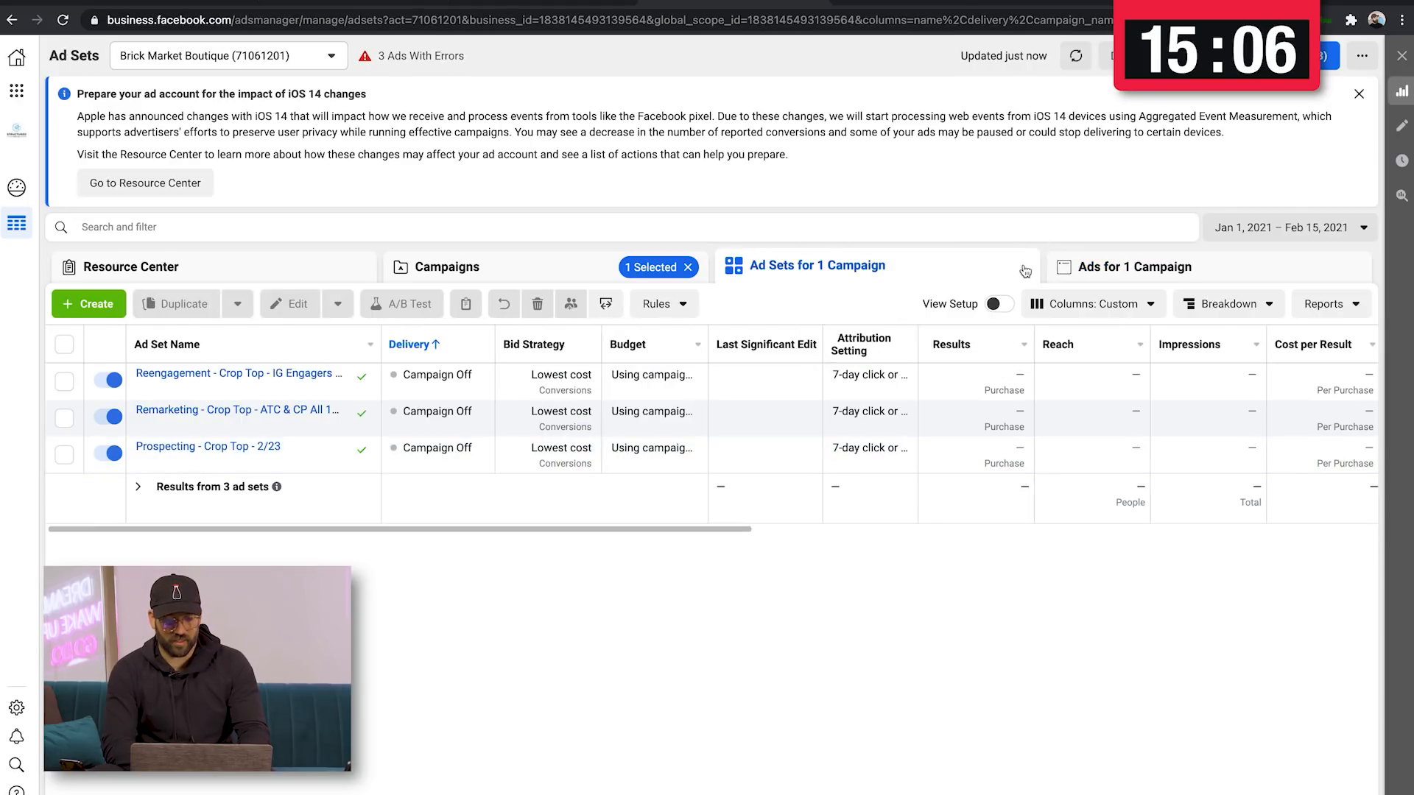
click(247, 448)
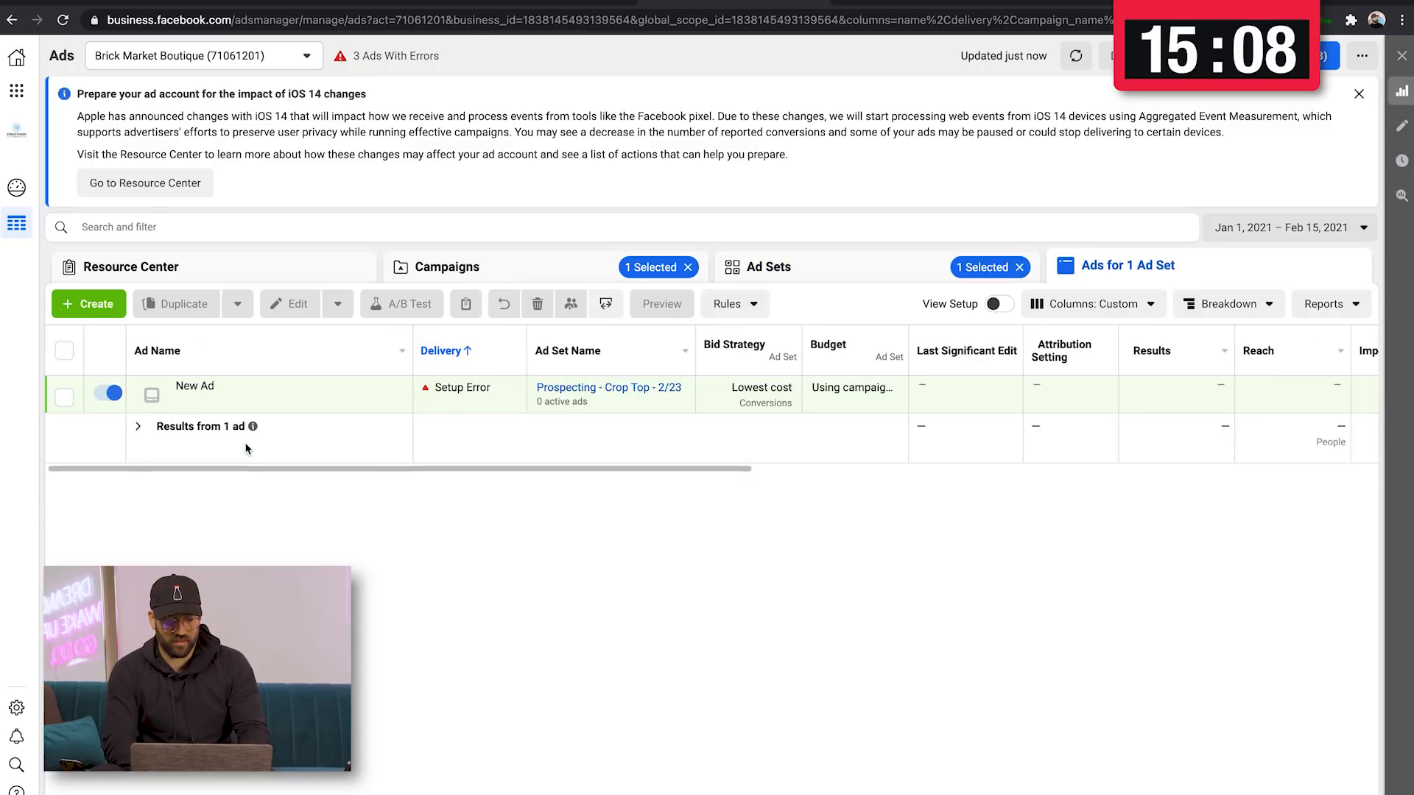
Open the Prospecting ad set's New Ad for editing and select its ad name
click(377, 385)
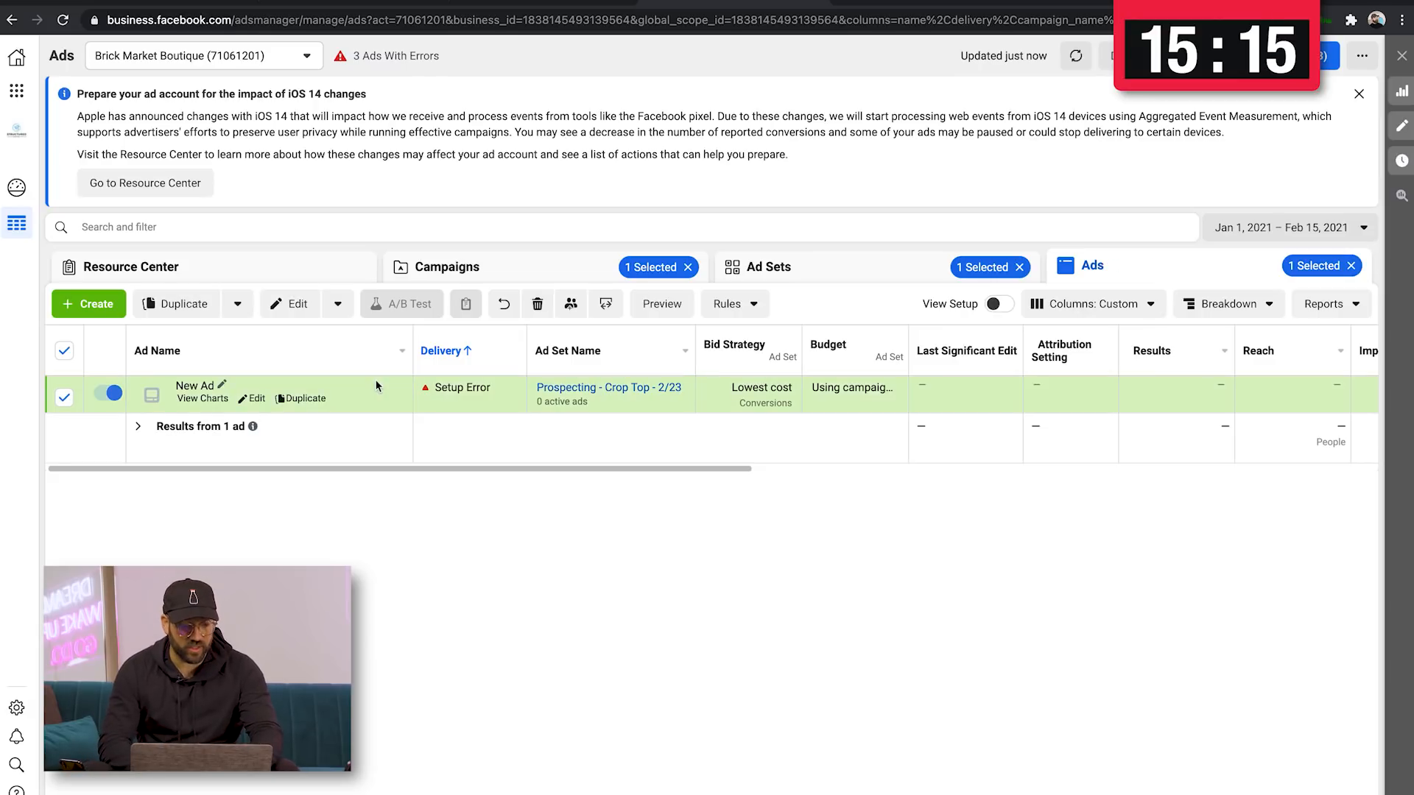
click(291, 313)
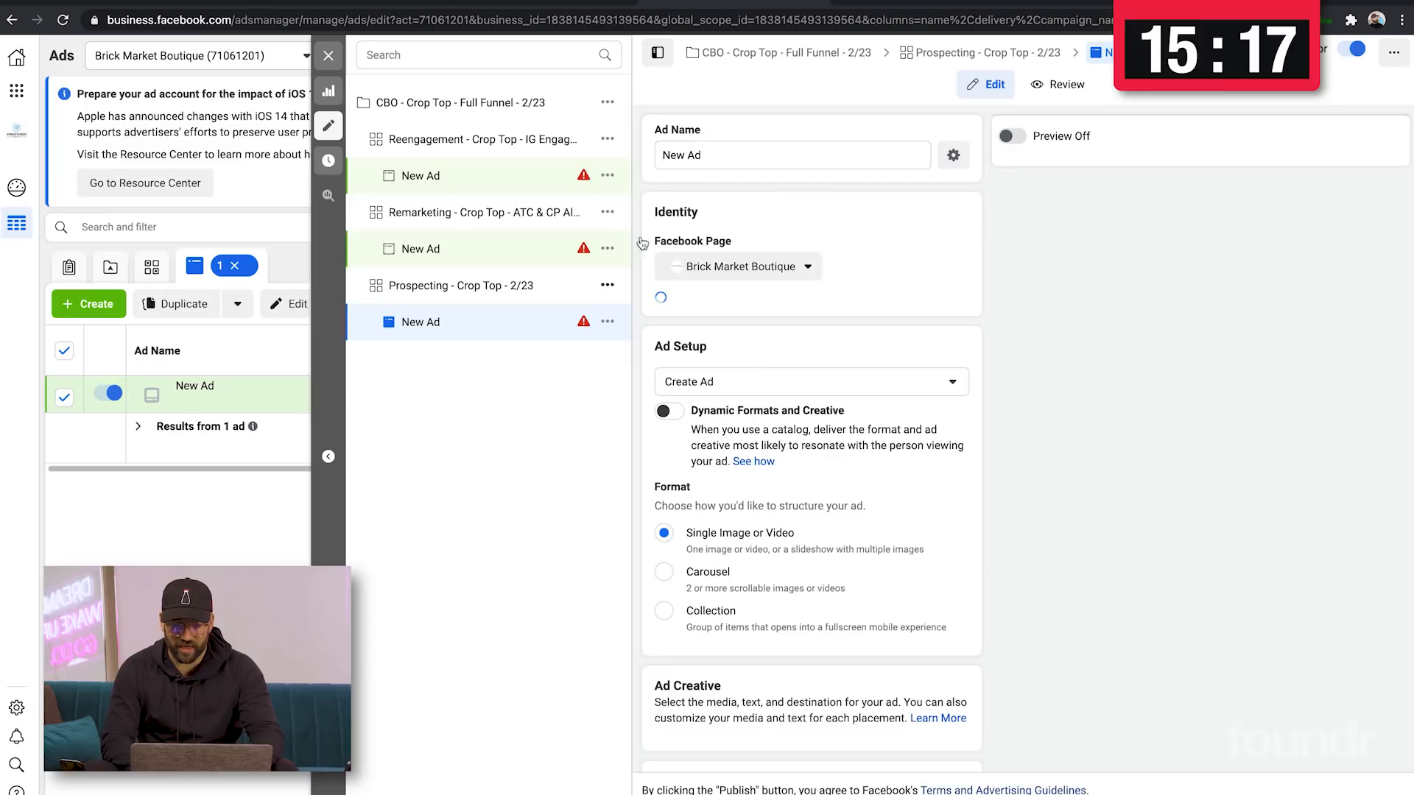
click(729, 159)
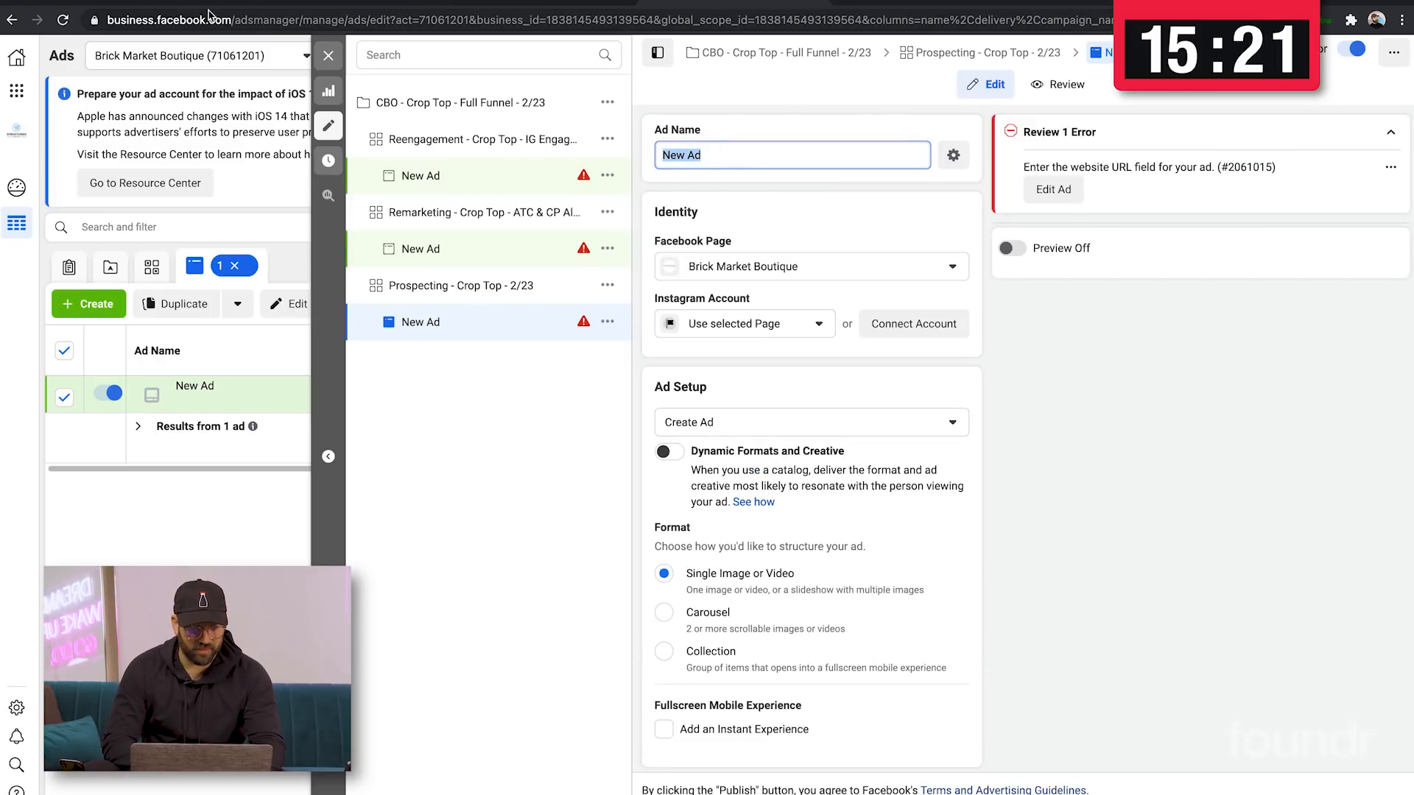
Switch to Google Drive and download all five image and video files from the Brick Market Assets folder
click(181, 1)
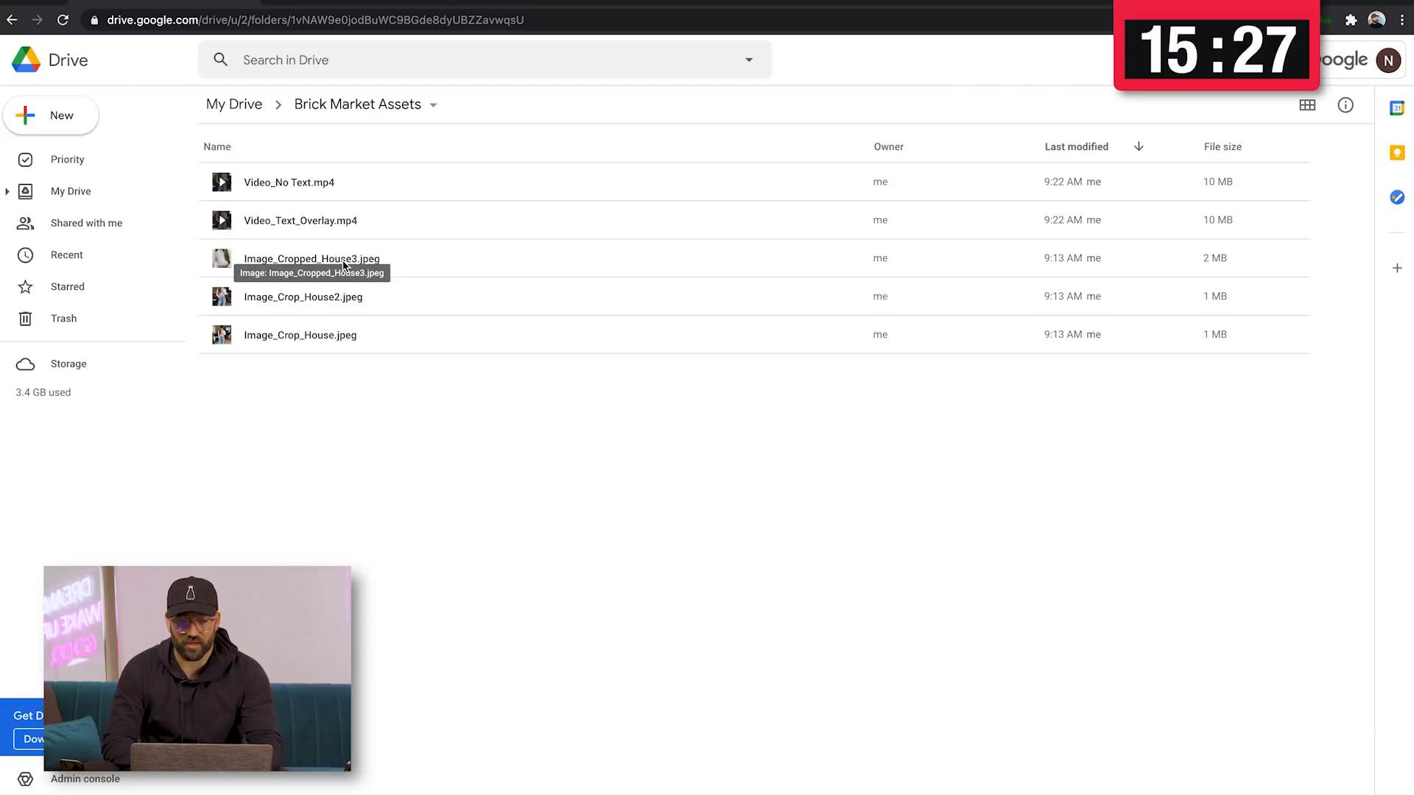
click(421, 264)
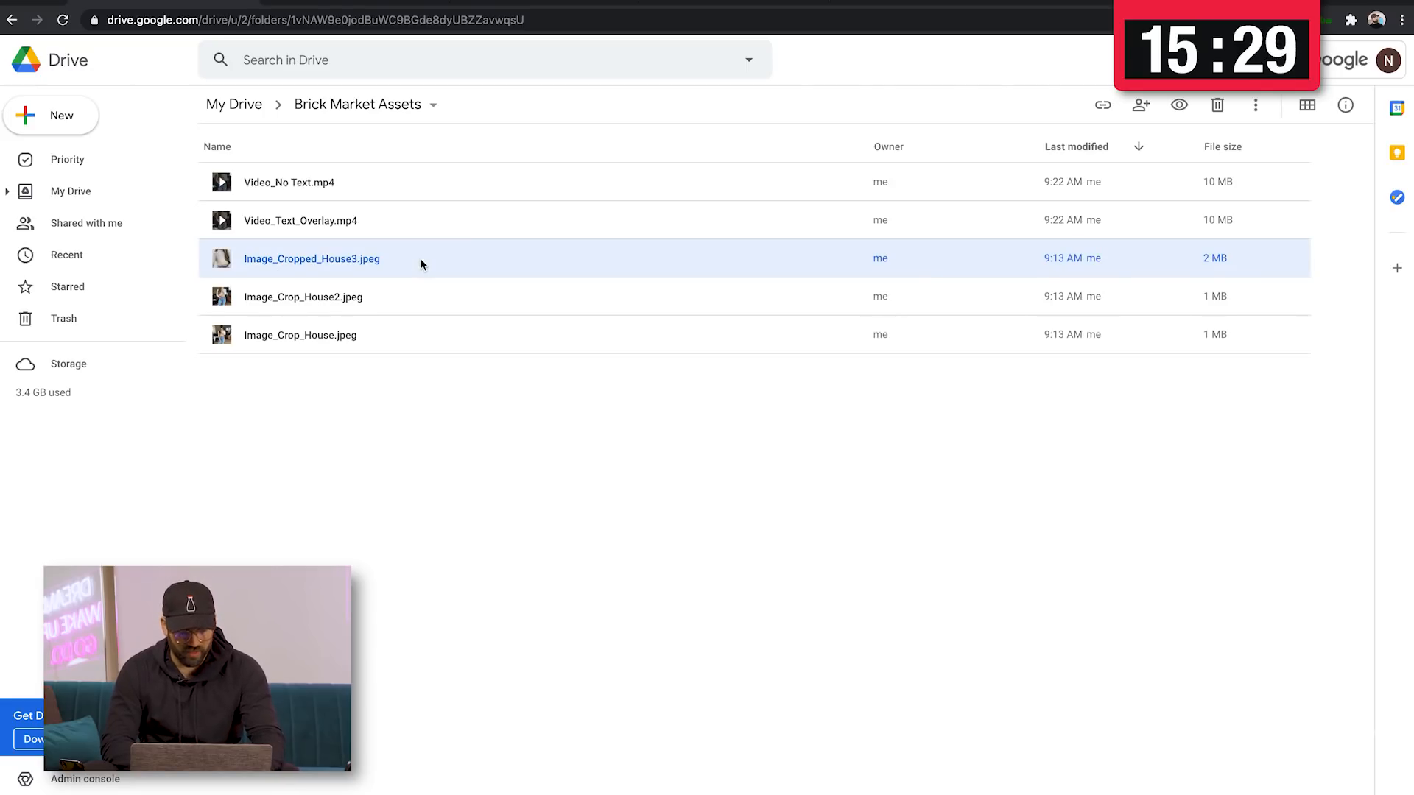
shift+click(427, 296)
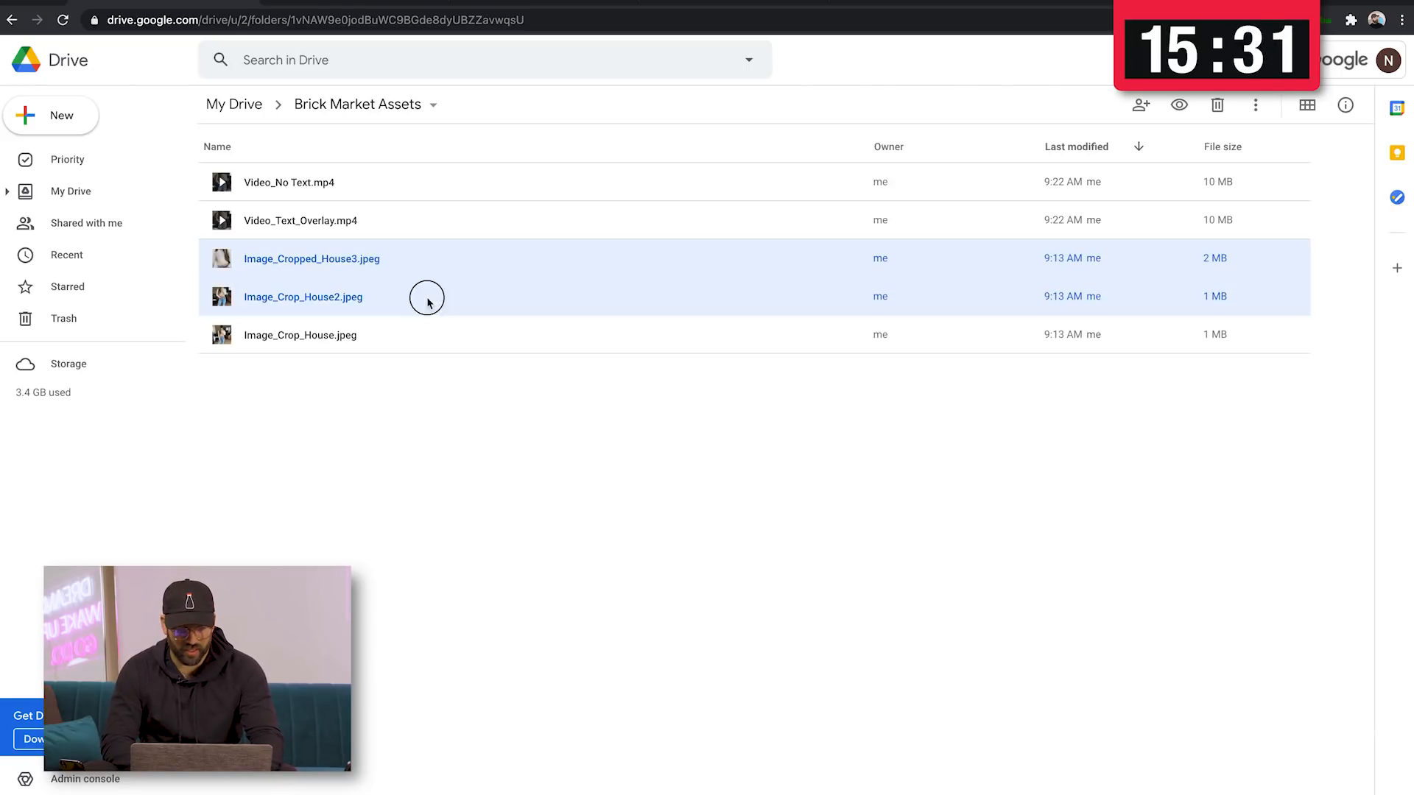
click(445, 361)
shift+click(501, 176)
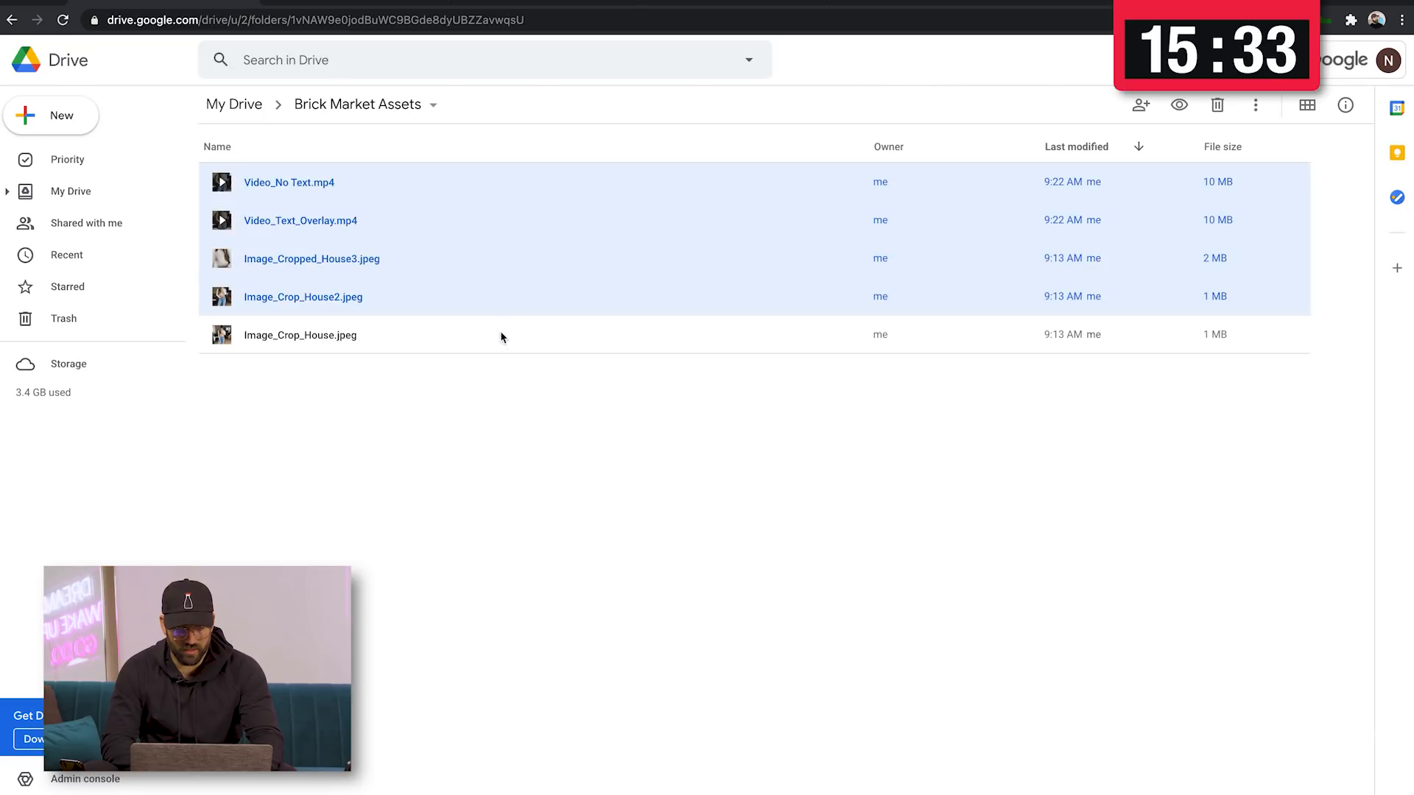
shift+click(501, 336)
shift+click(515, 190)
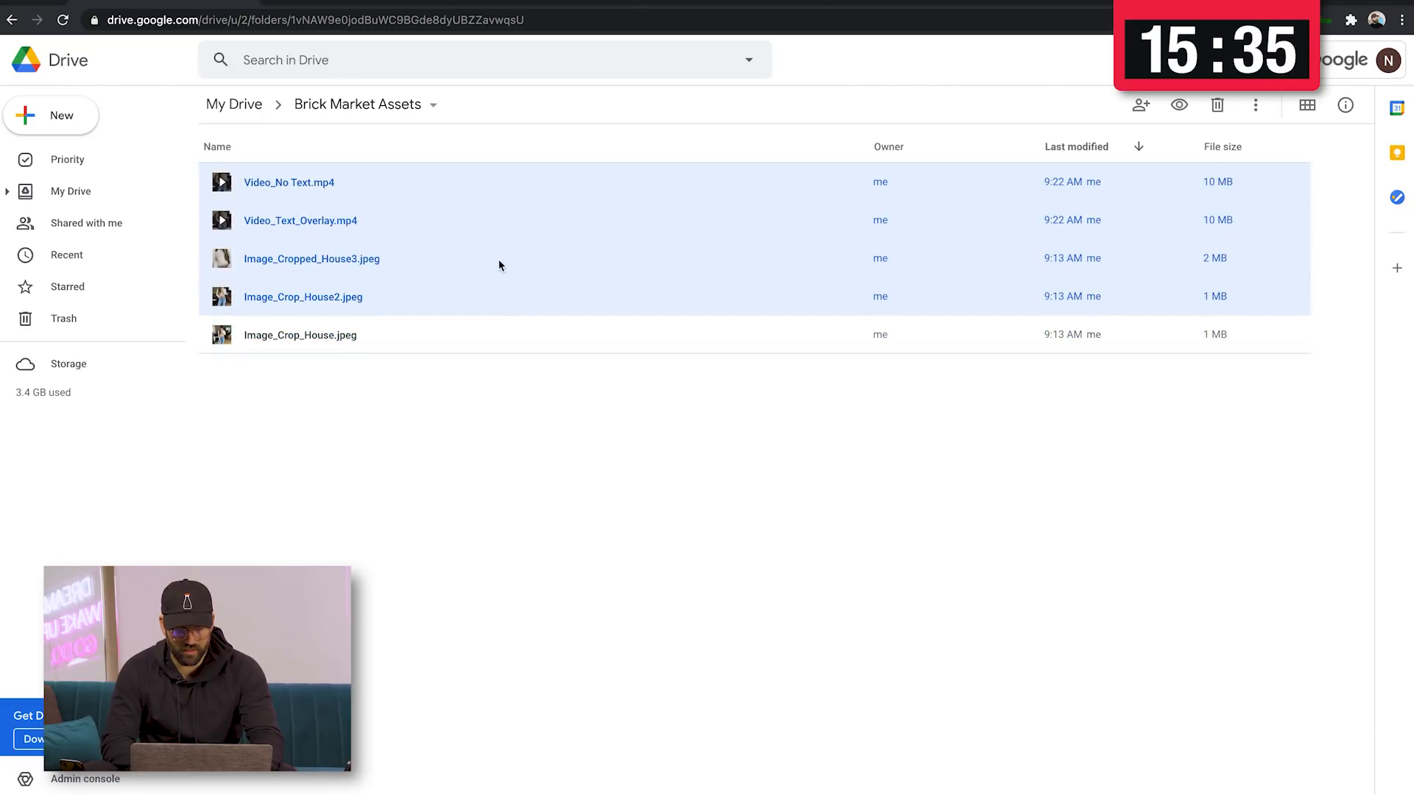
click(493, 329)
shift+click(513, 192)
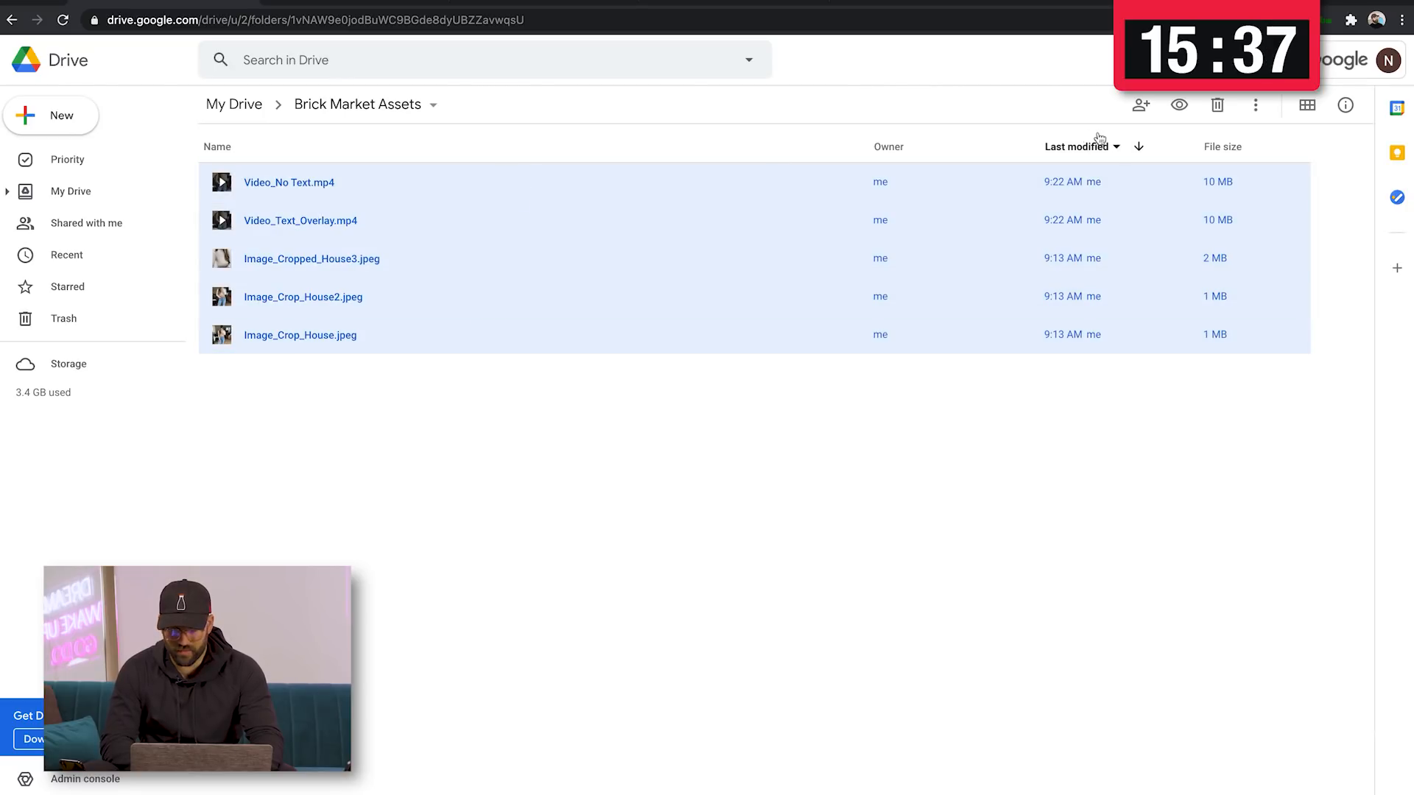
click(1256, 105)
click(1116, 349)
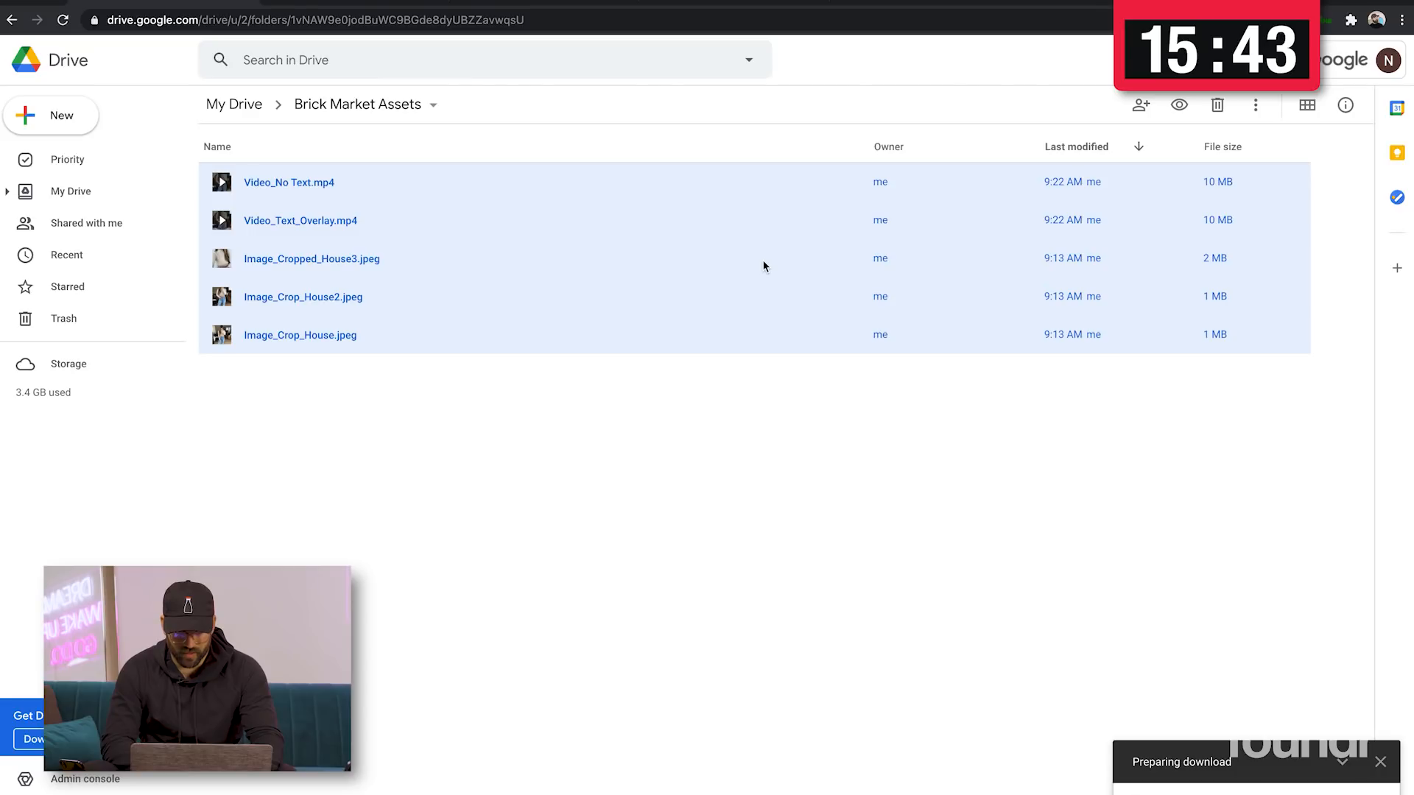
Switch to Facebook Ads Manager and upload IMG_8D5639AC42D7-1.jpeg from Downloads to the account images through the Prospecting ad's media
click(703, 3)
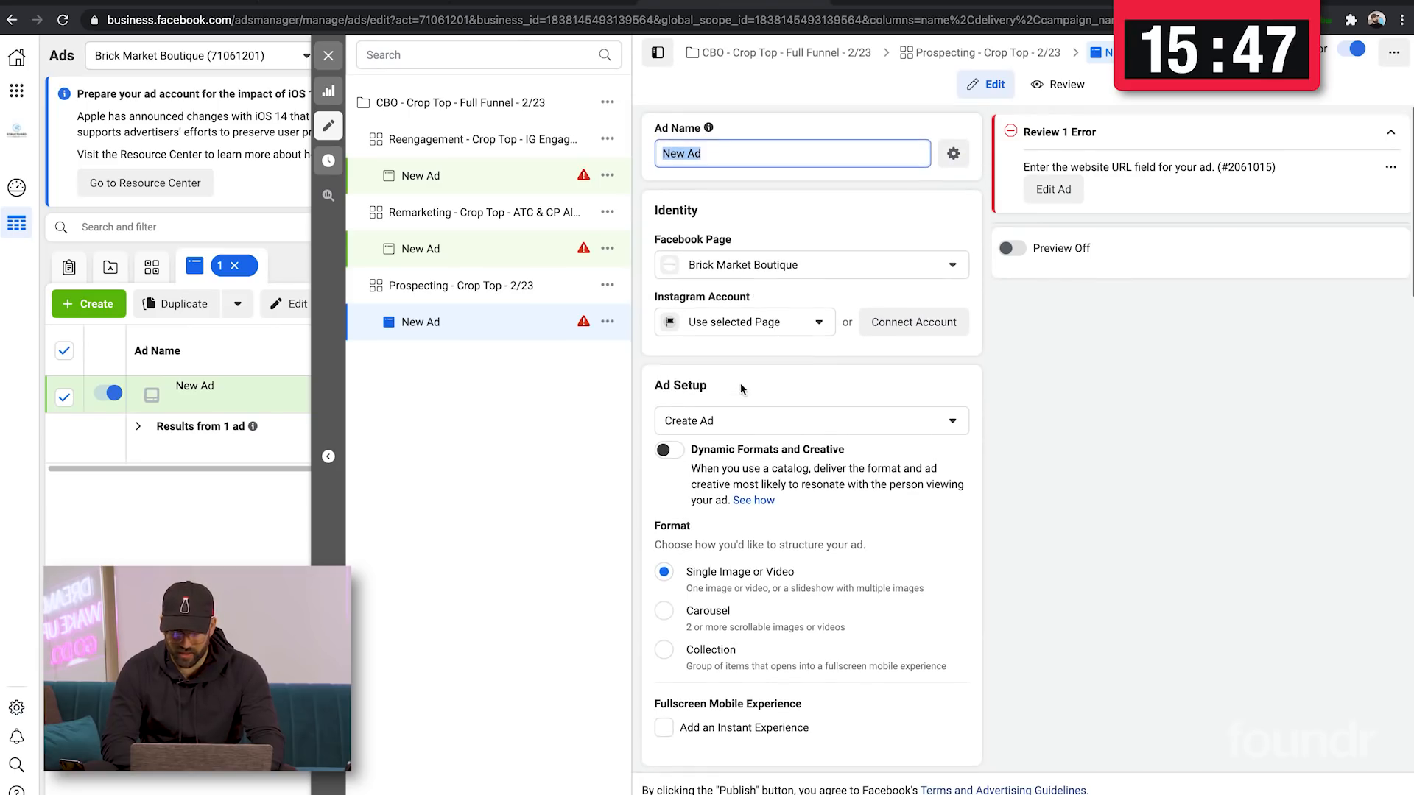
scroll(810, 395, down, 5)
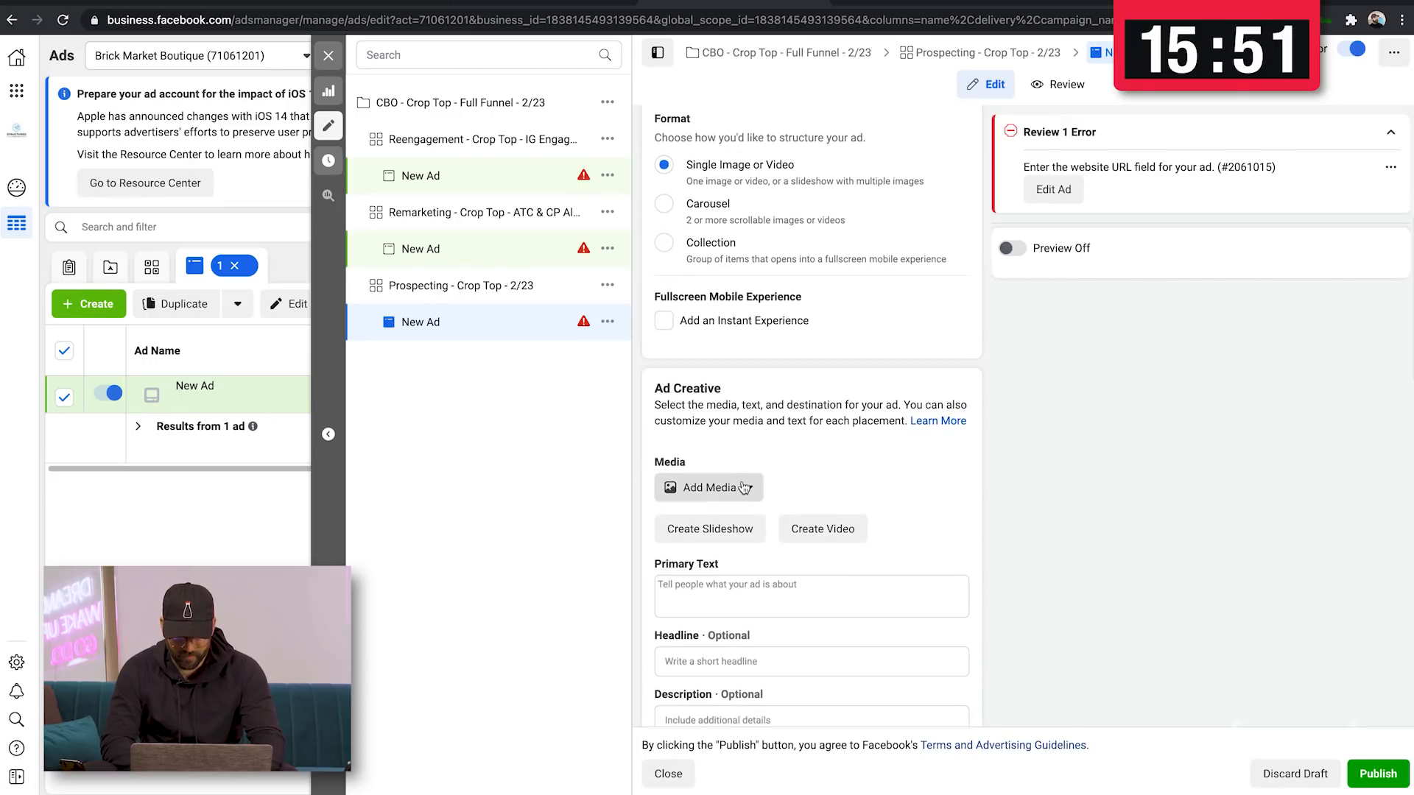
click(743, 487)
click(713, 524)
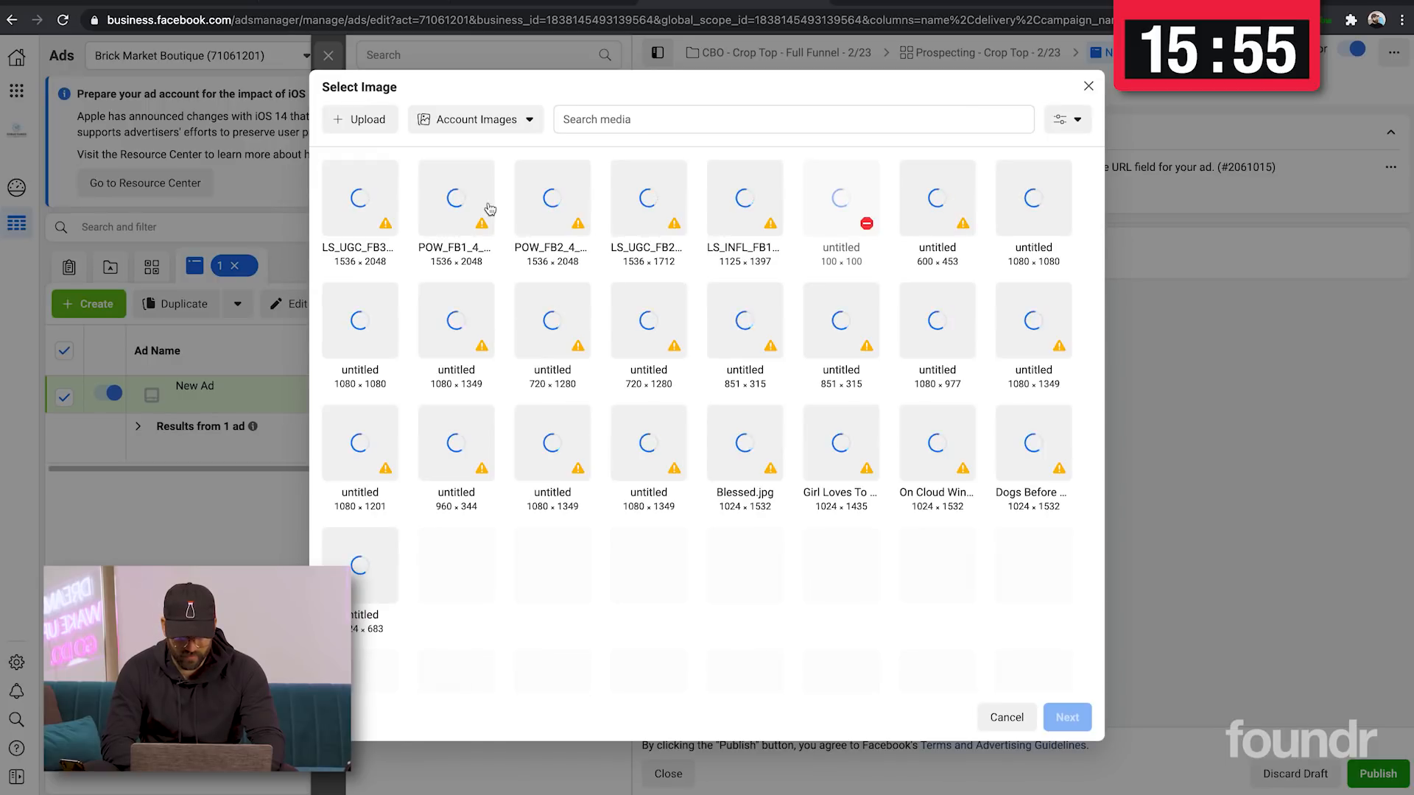
click(375, 120)
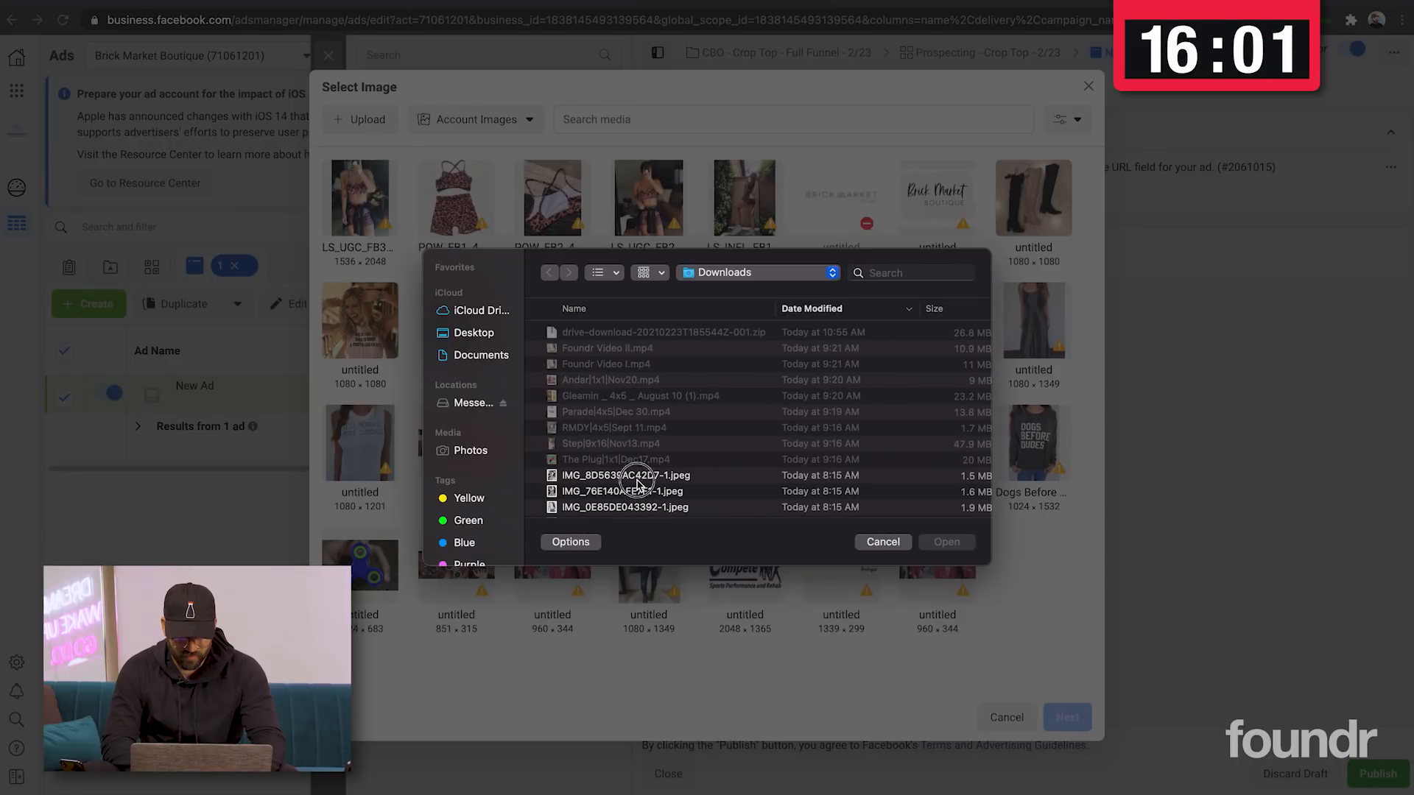
click(637, 478)
scroll(637, 482, down, 2)
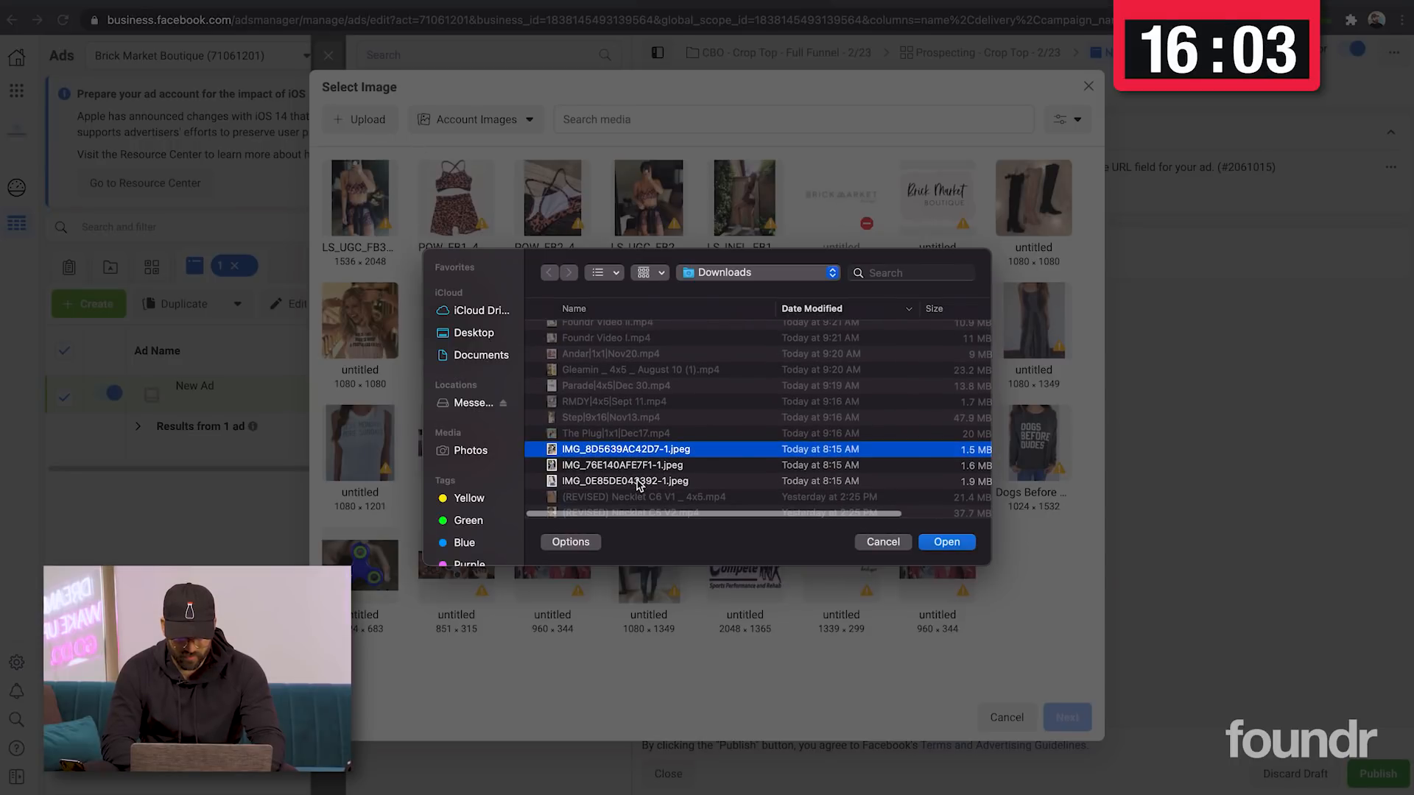
click(947, 542)
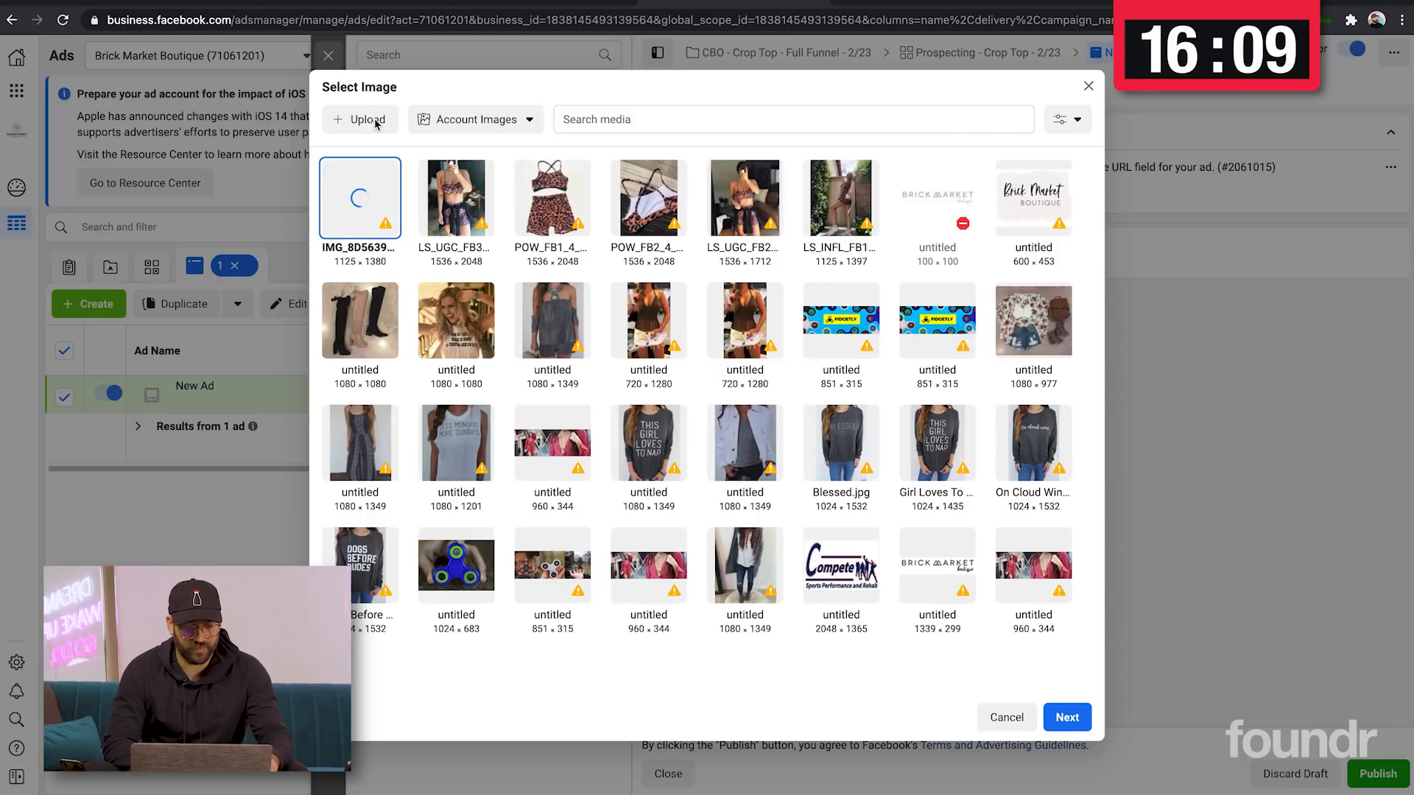
Upload IMG_76E140AFE7F1-1.jpeg and IMG_0E85DE043392-1.jpeg to the account images and close the image picker without assigning one
click(376, 122)
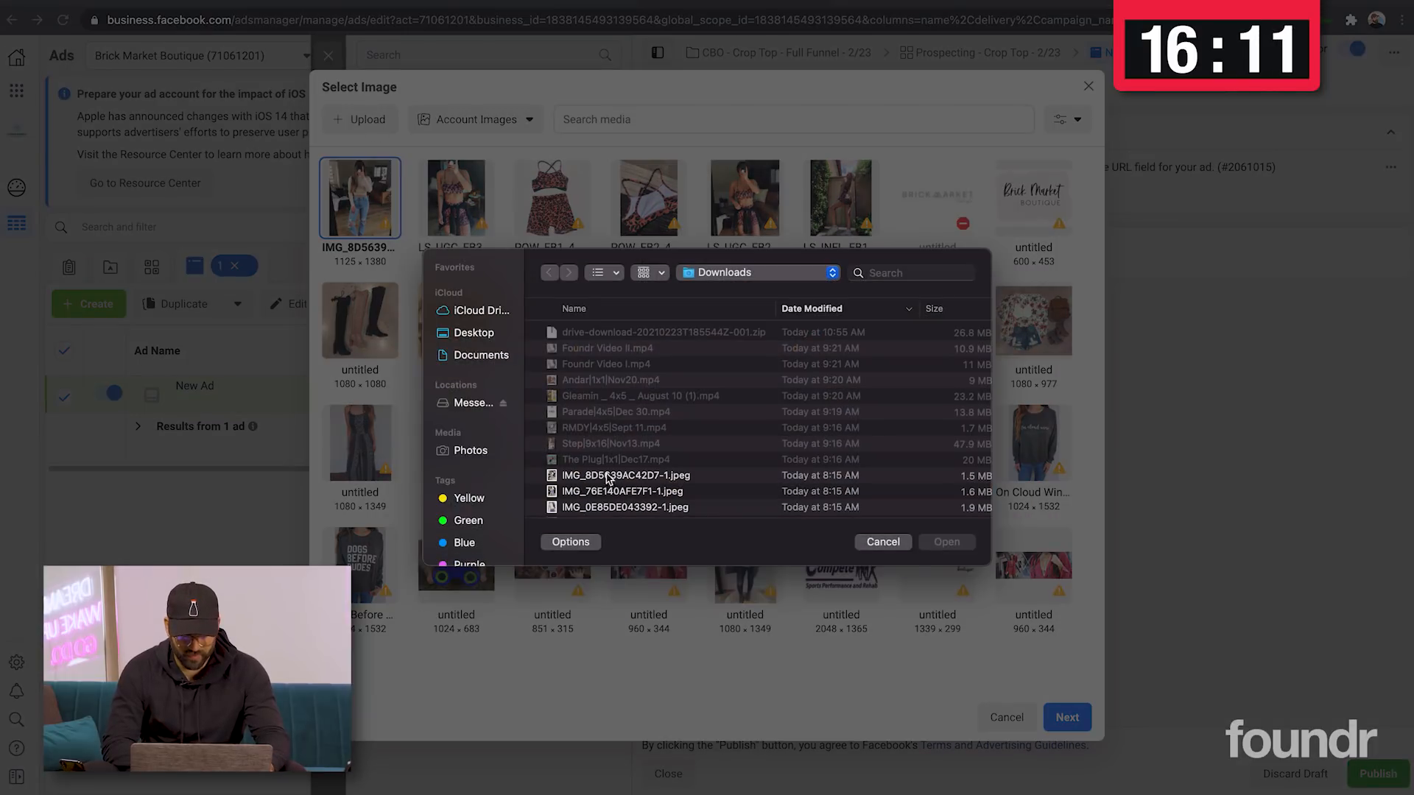
double_click(608, 491)
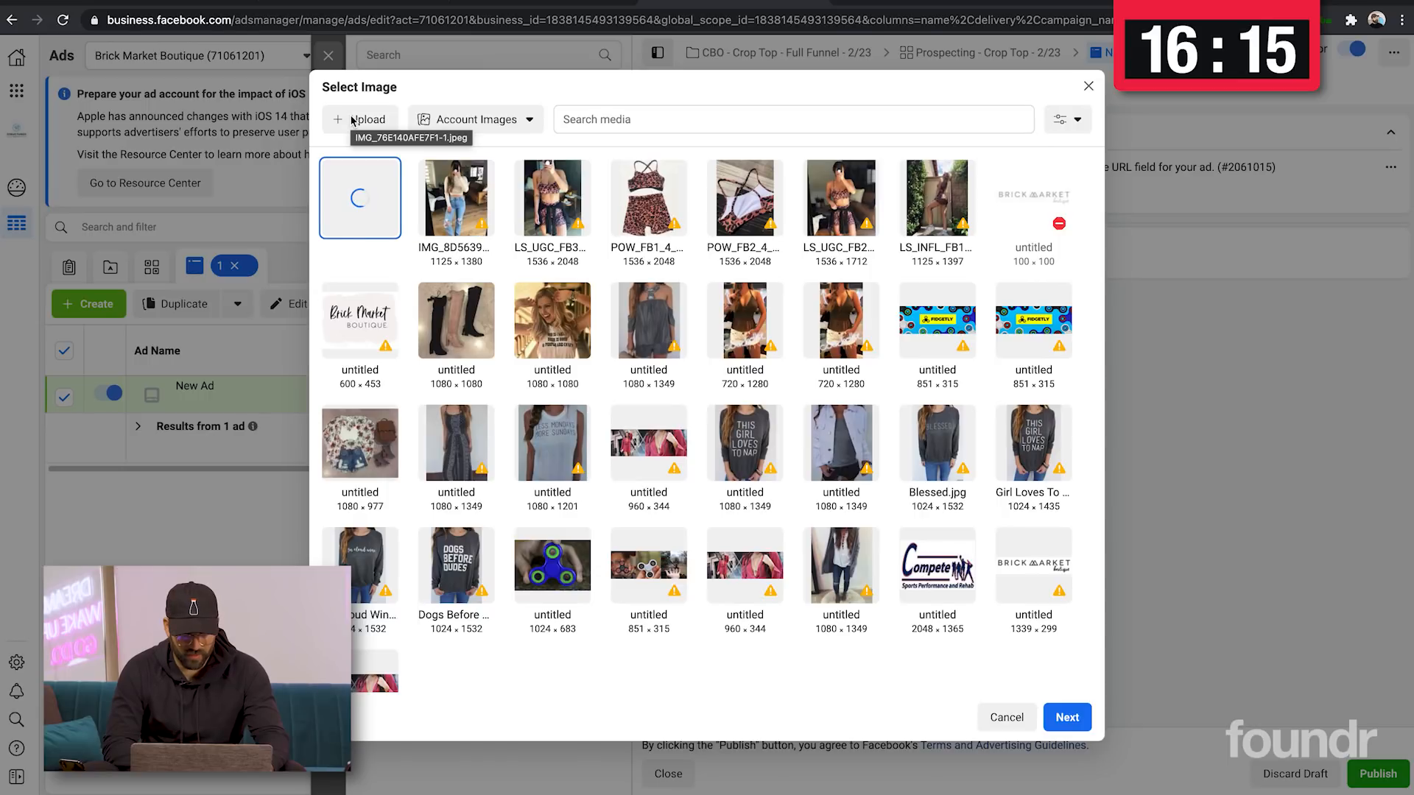
click(358, 120)
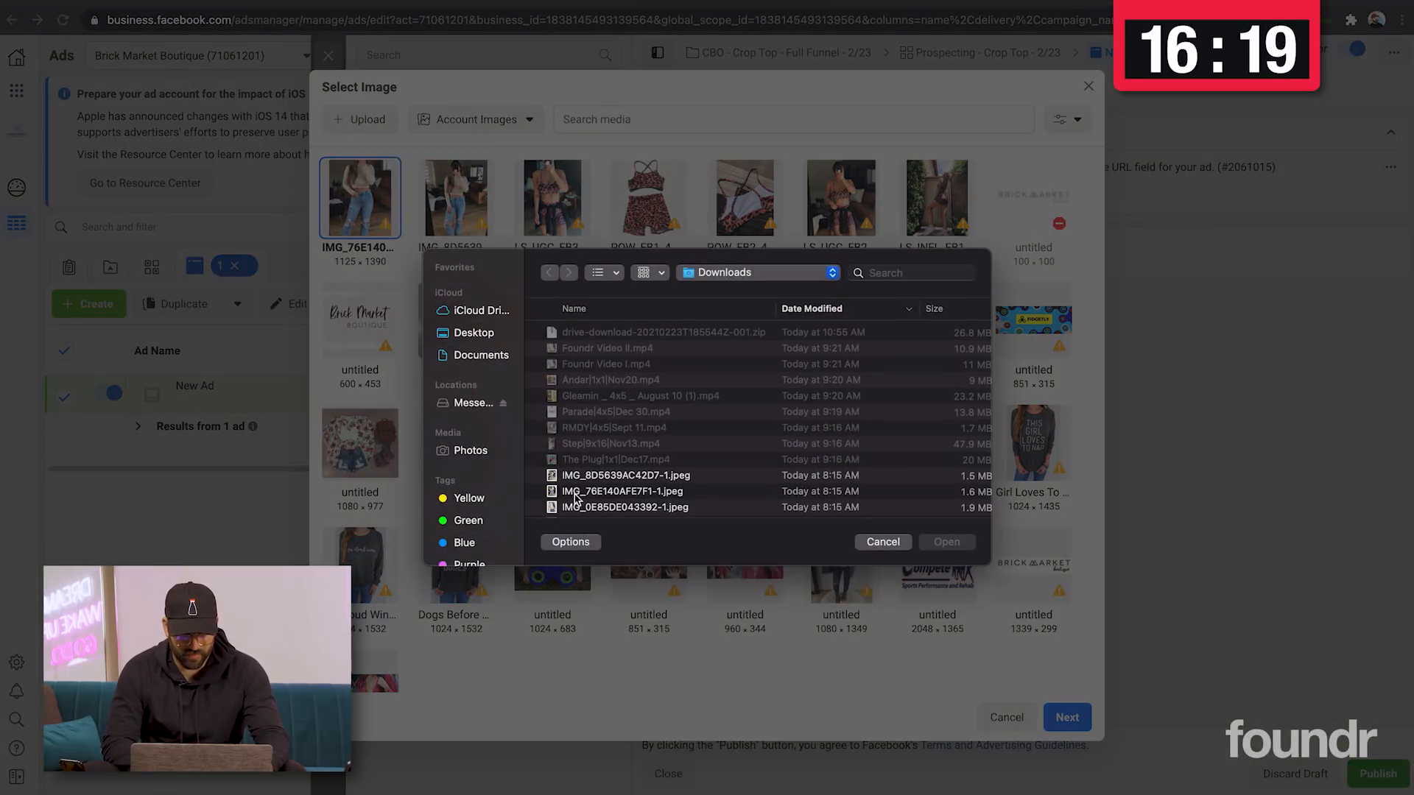
double_click(579, 507)
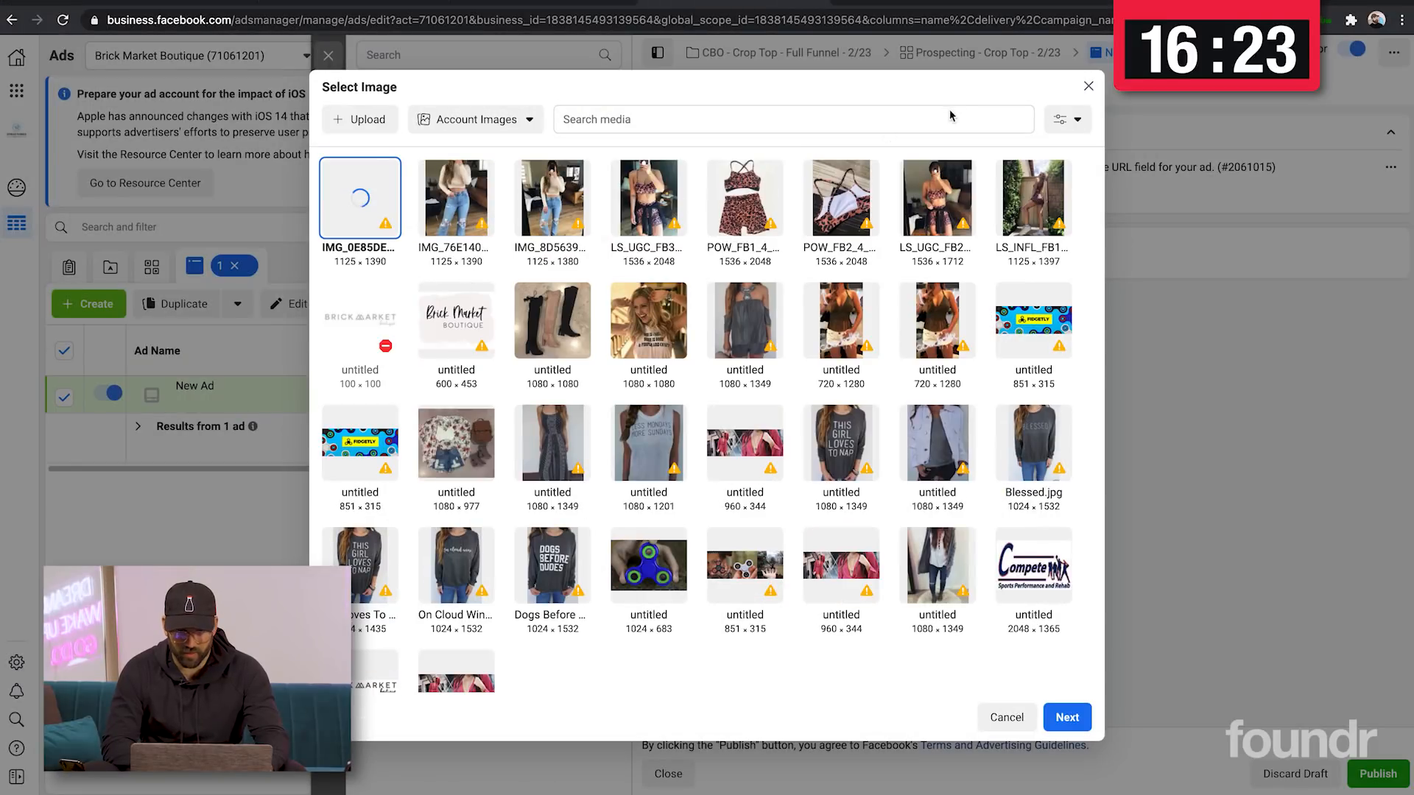
click(1087, 86)
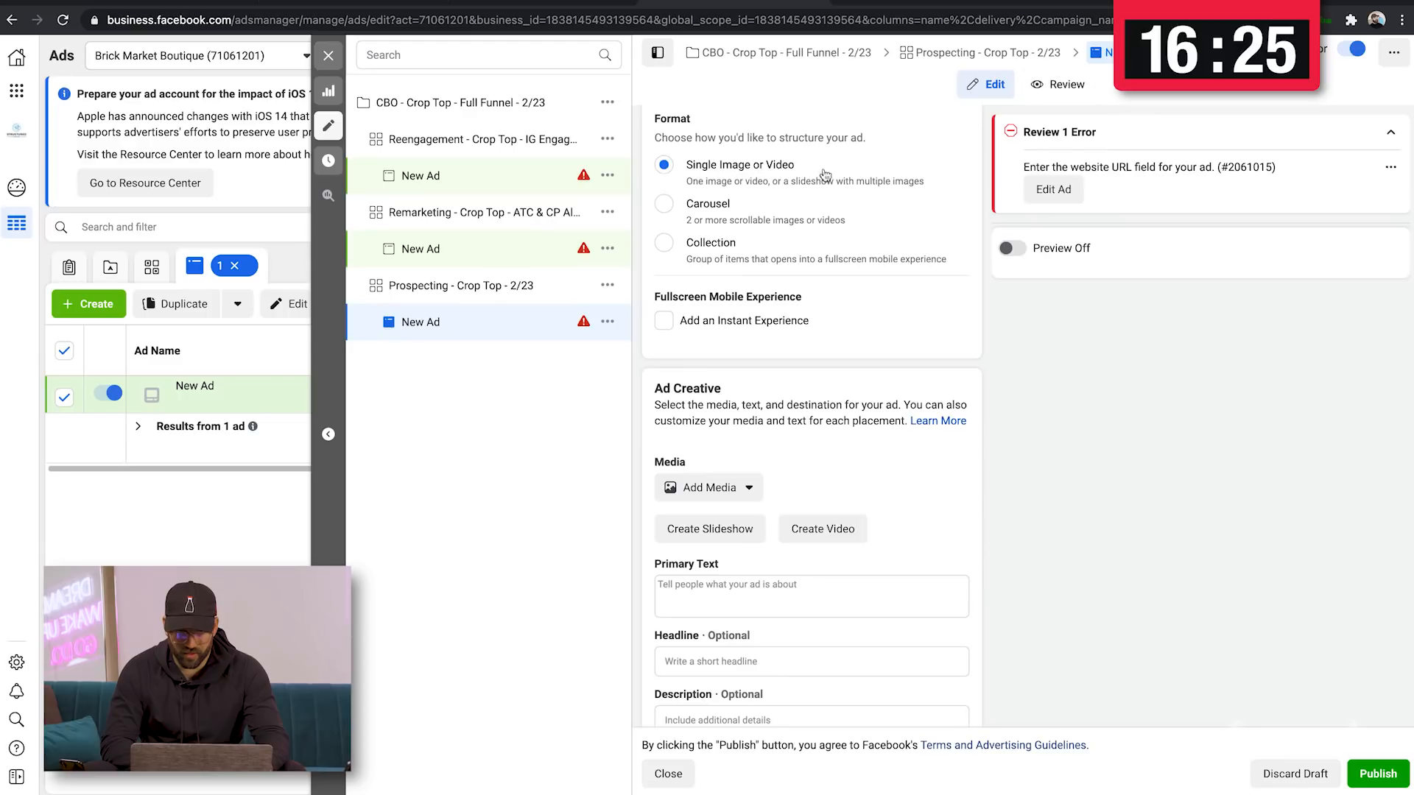
Add a video to the Prospecting ad by uploading Foundr Video II.mp4 from Downloads
click(729, 490)
click(714, 550)
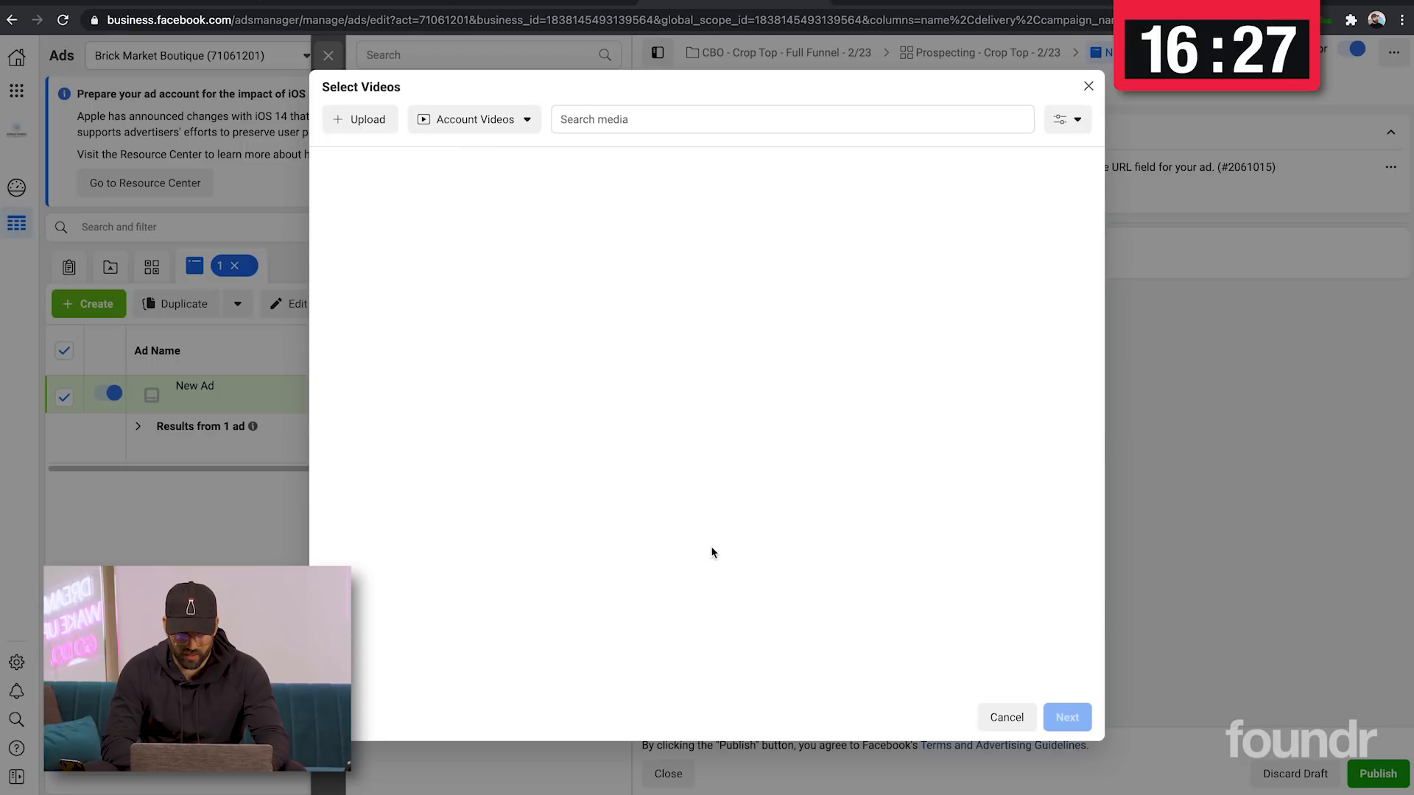
click(359, 120)
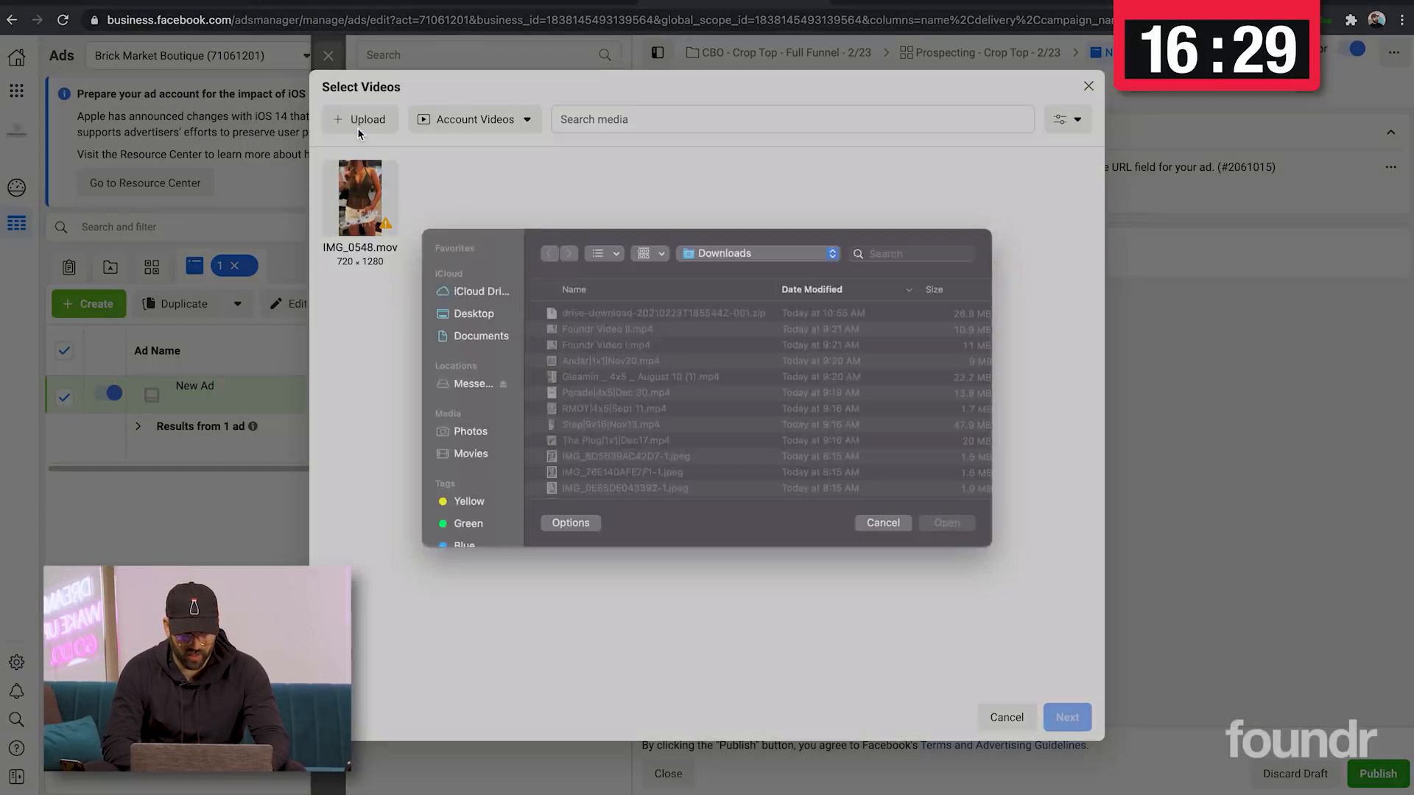
double_click(624, 349)
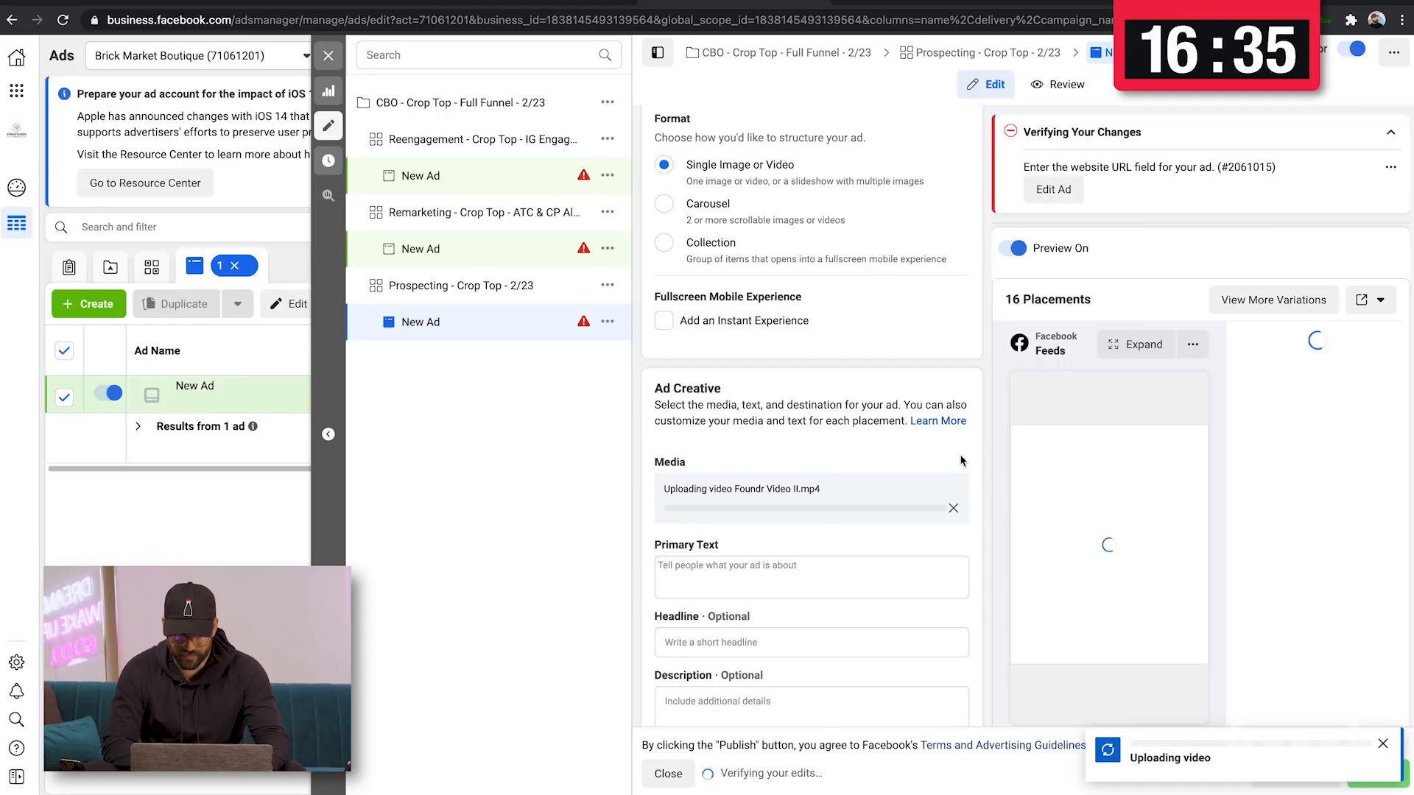
scroll(904, 416, down, 2)
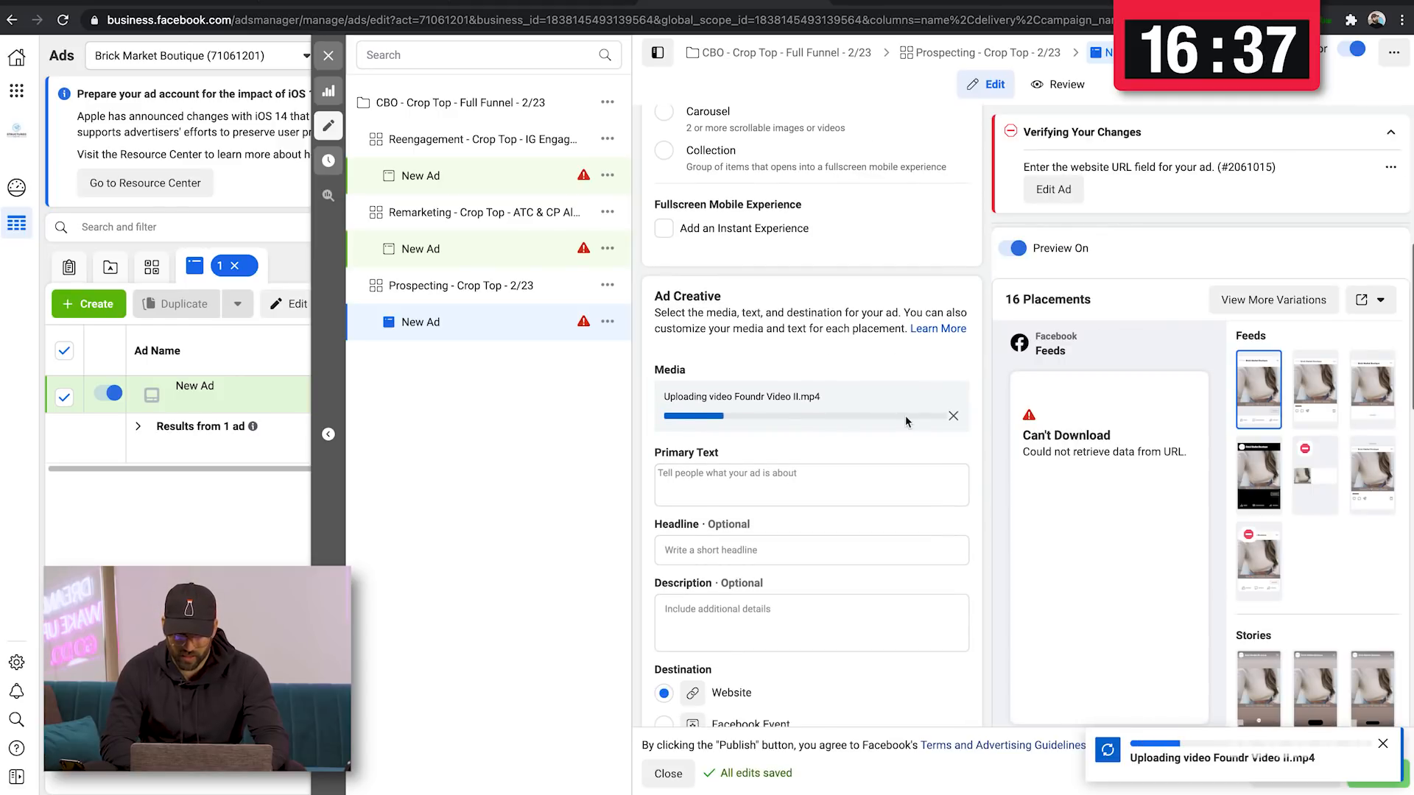
scroll(905, 415, down, 3)
scroll(904, 416, up, 4)
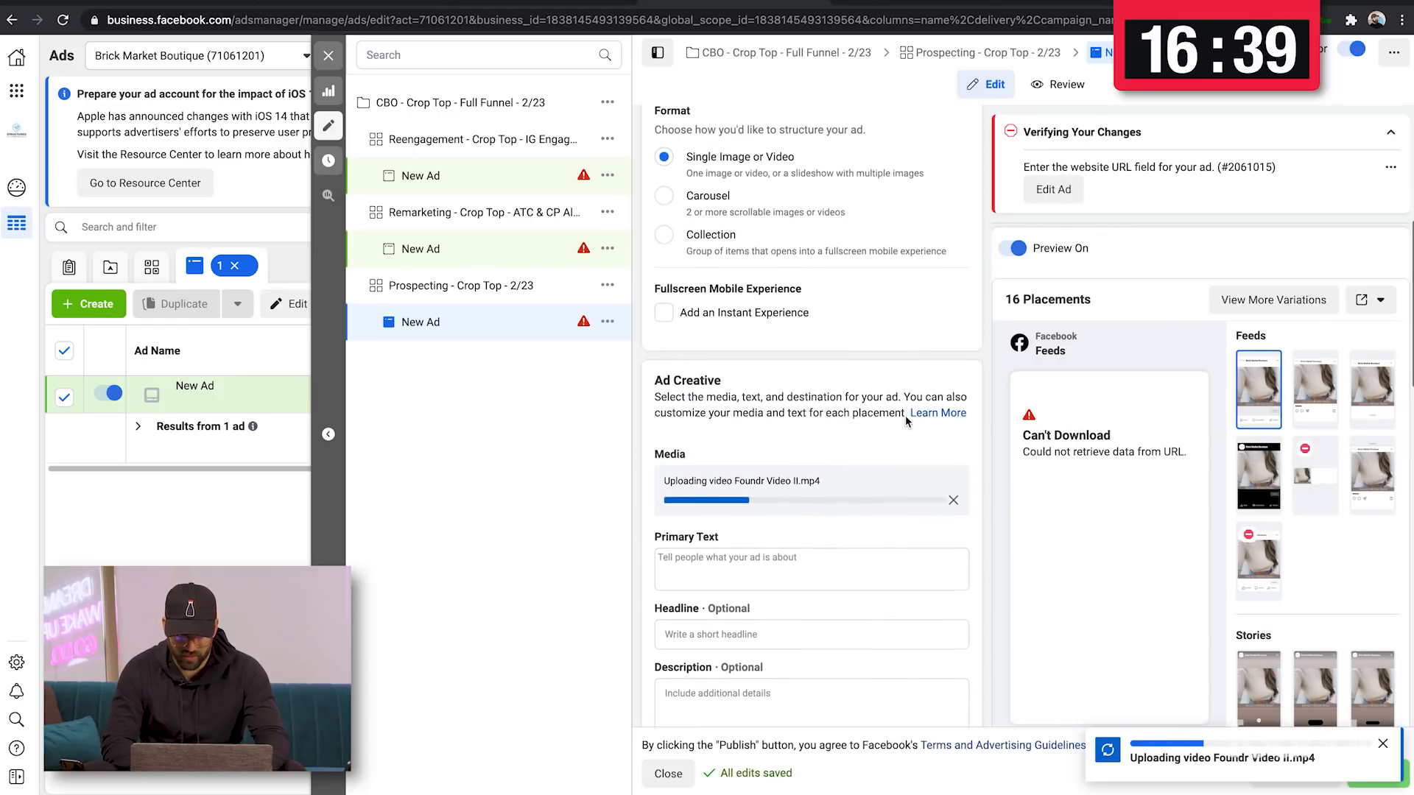
scroll(904, 415, up, 1)
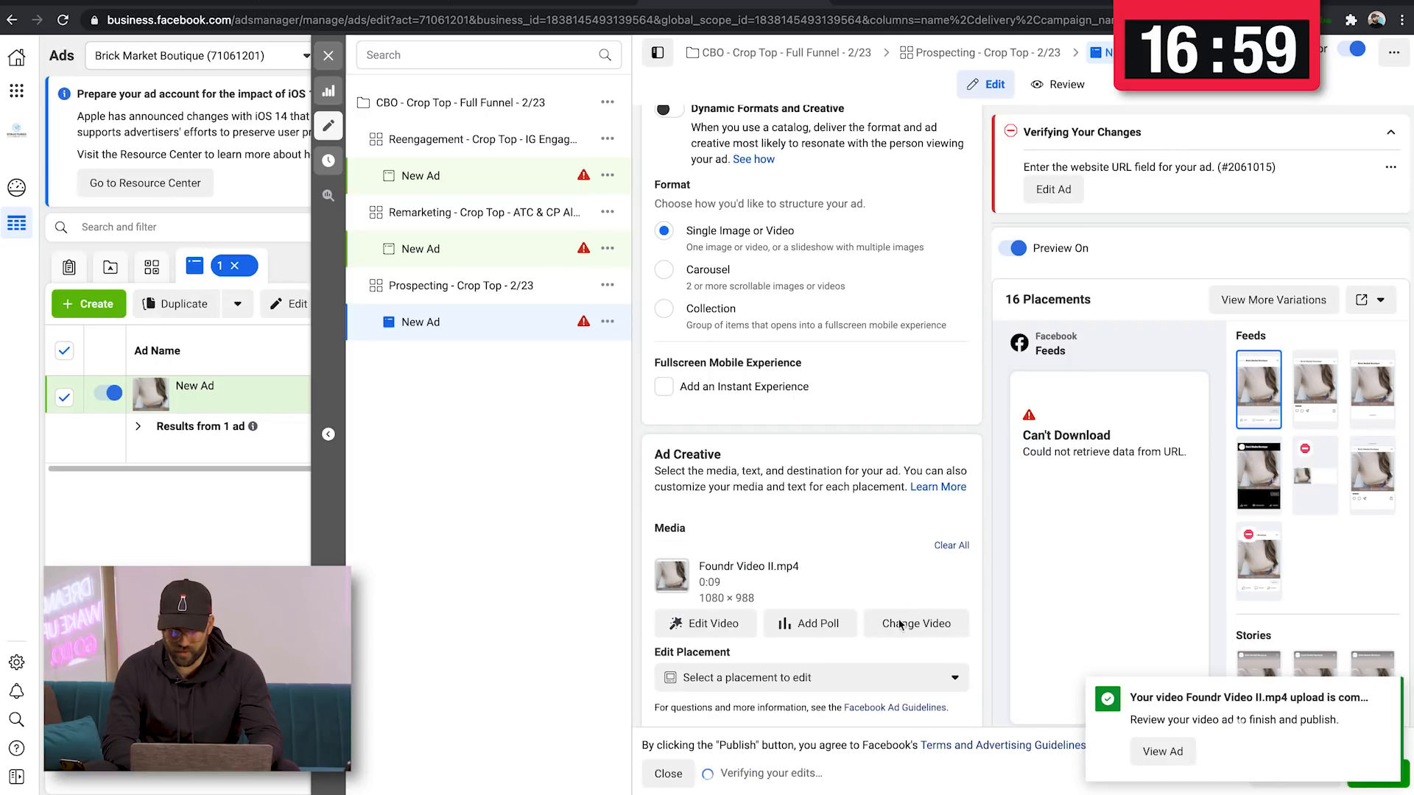
Try to upload Foundr Video I.mp4 through the ad's video change dialog, closing the dialog during the upload
click(885, 626)
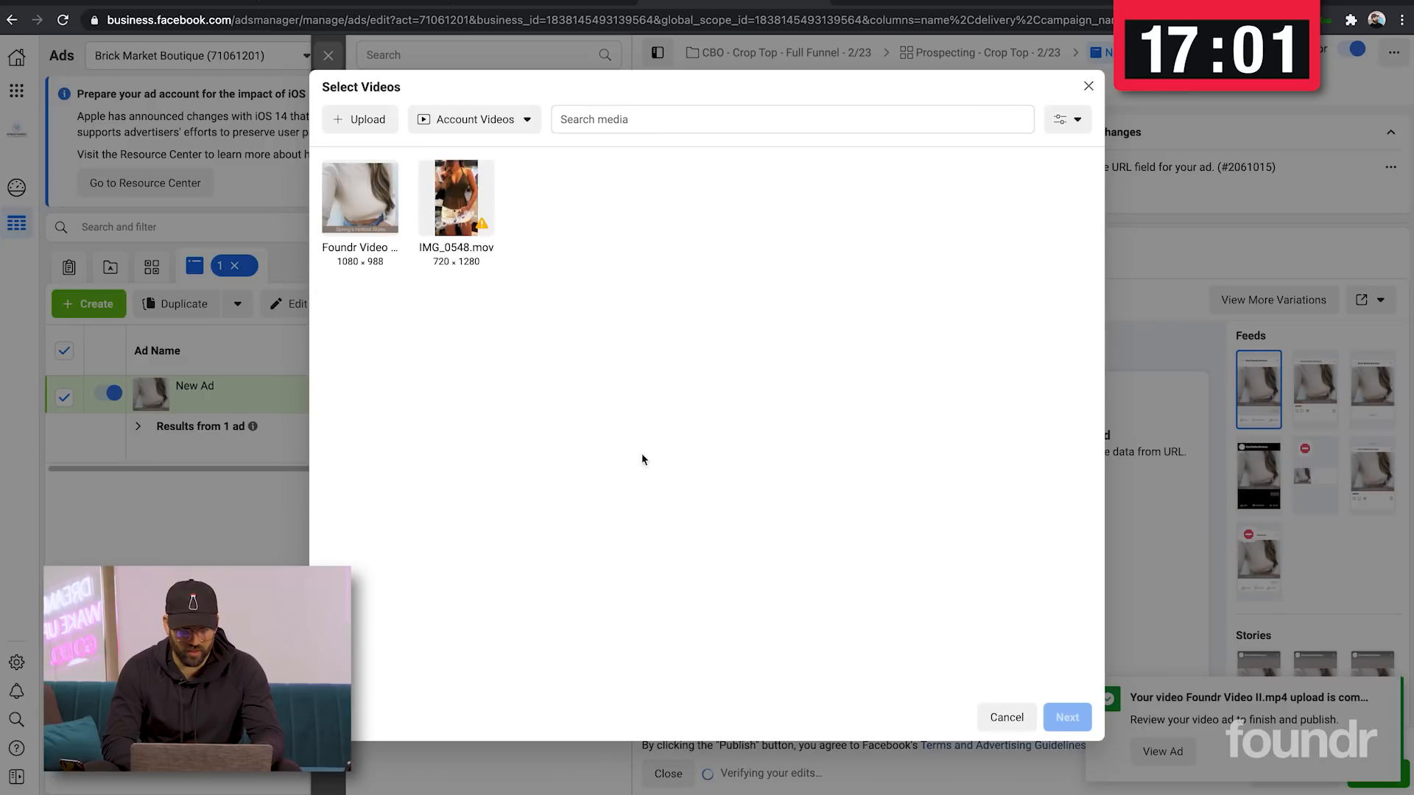
click(357, 122)
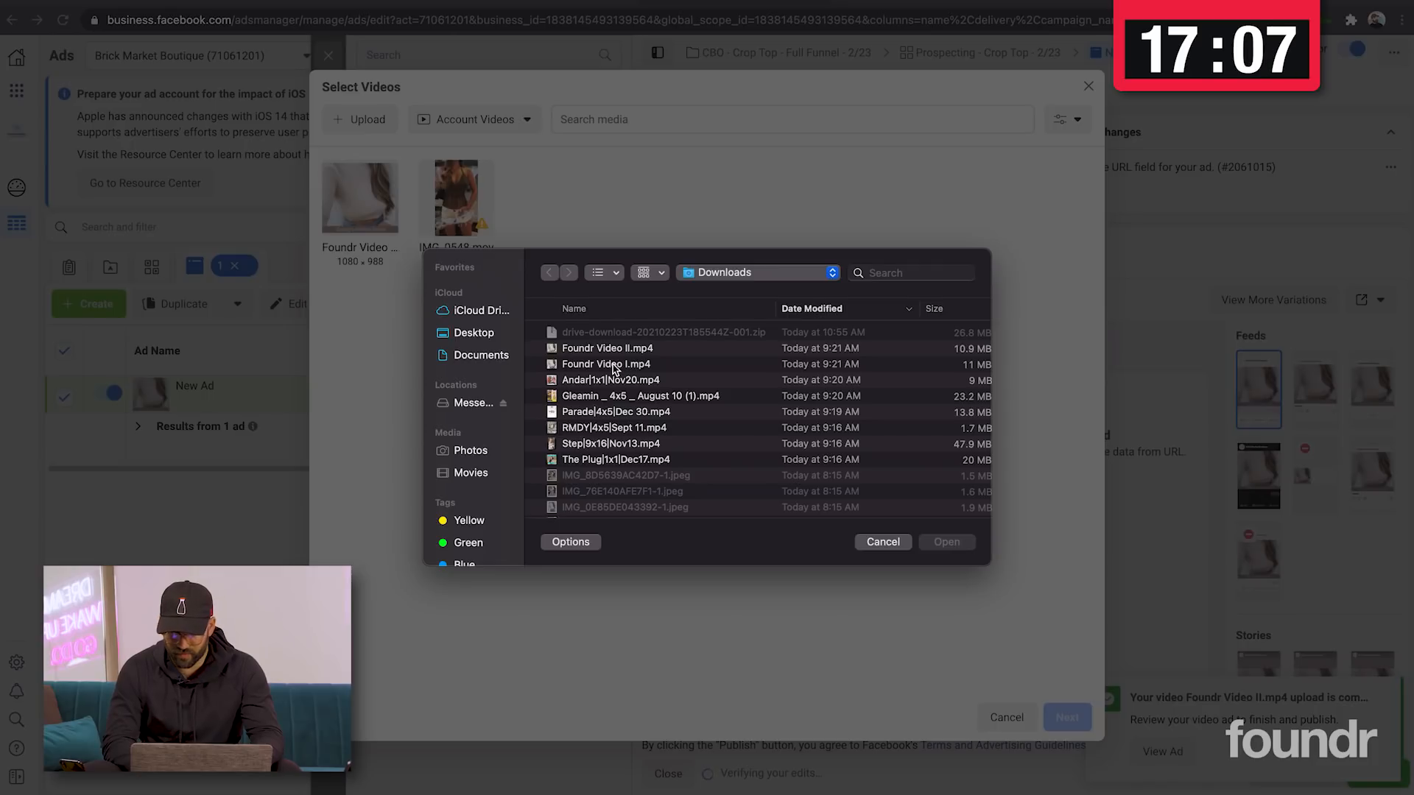
double_click(613, 366)
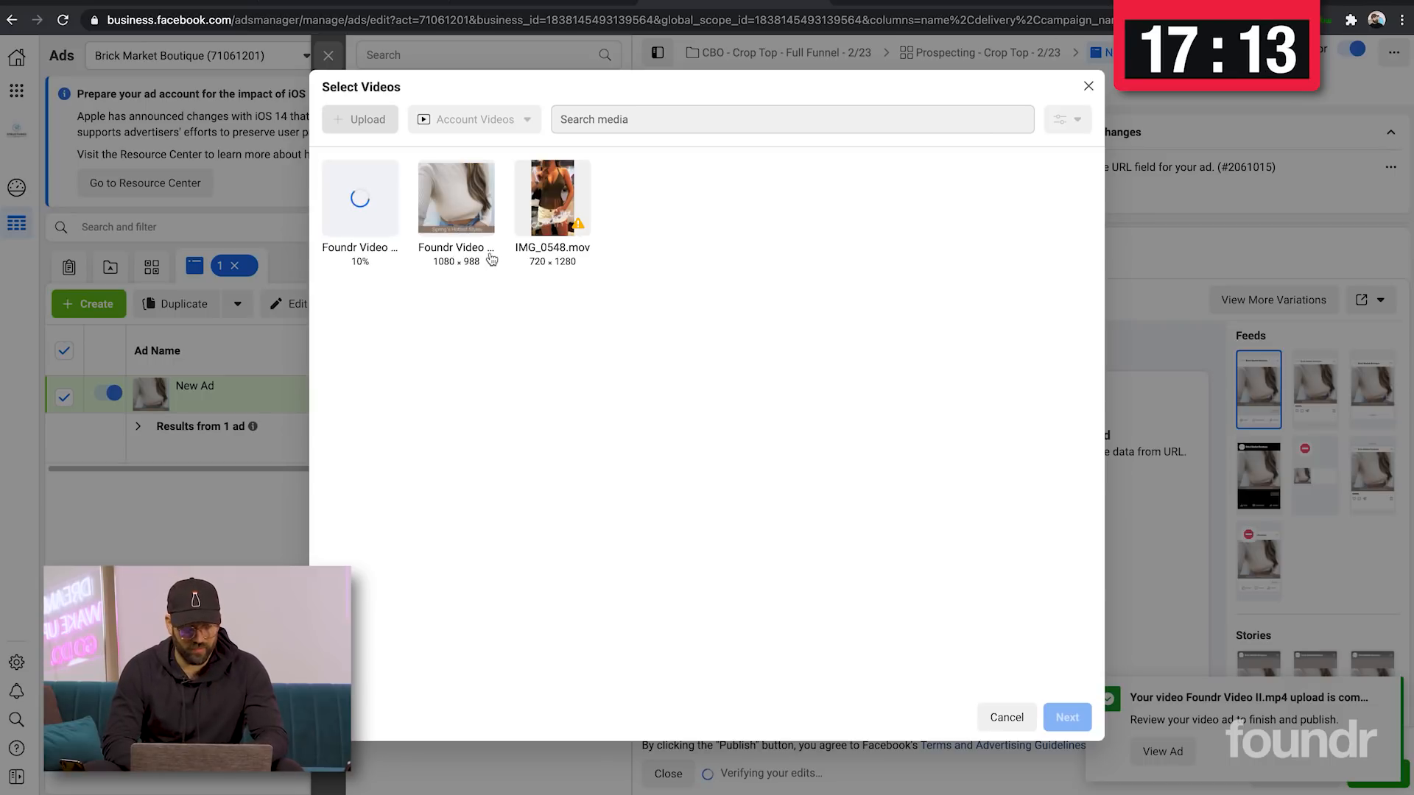
click(1088, 88)
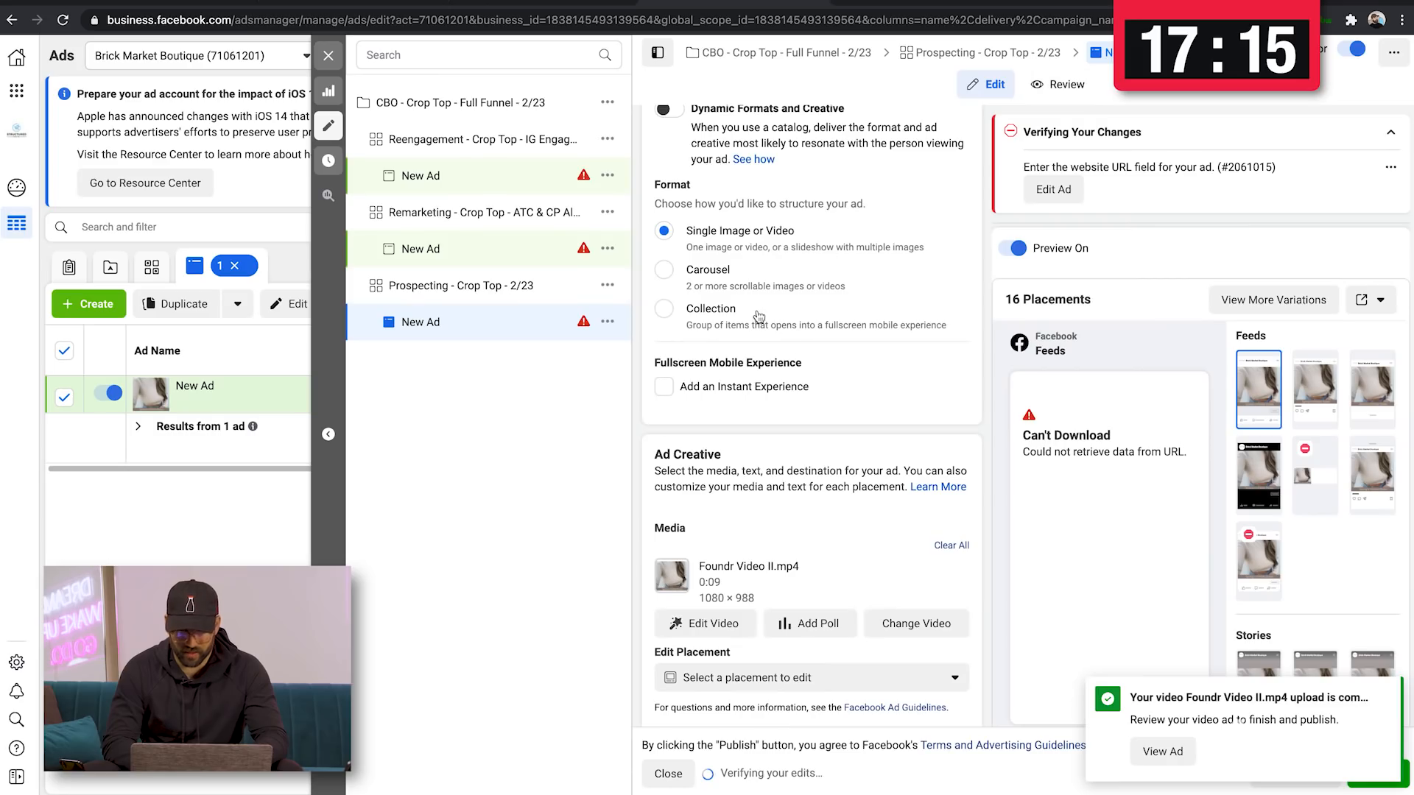
Reopen the ad's video selection and upload Foundr Video I.mp4 from Downloads to the account videos
click(913, 623)
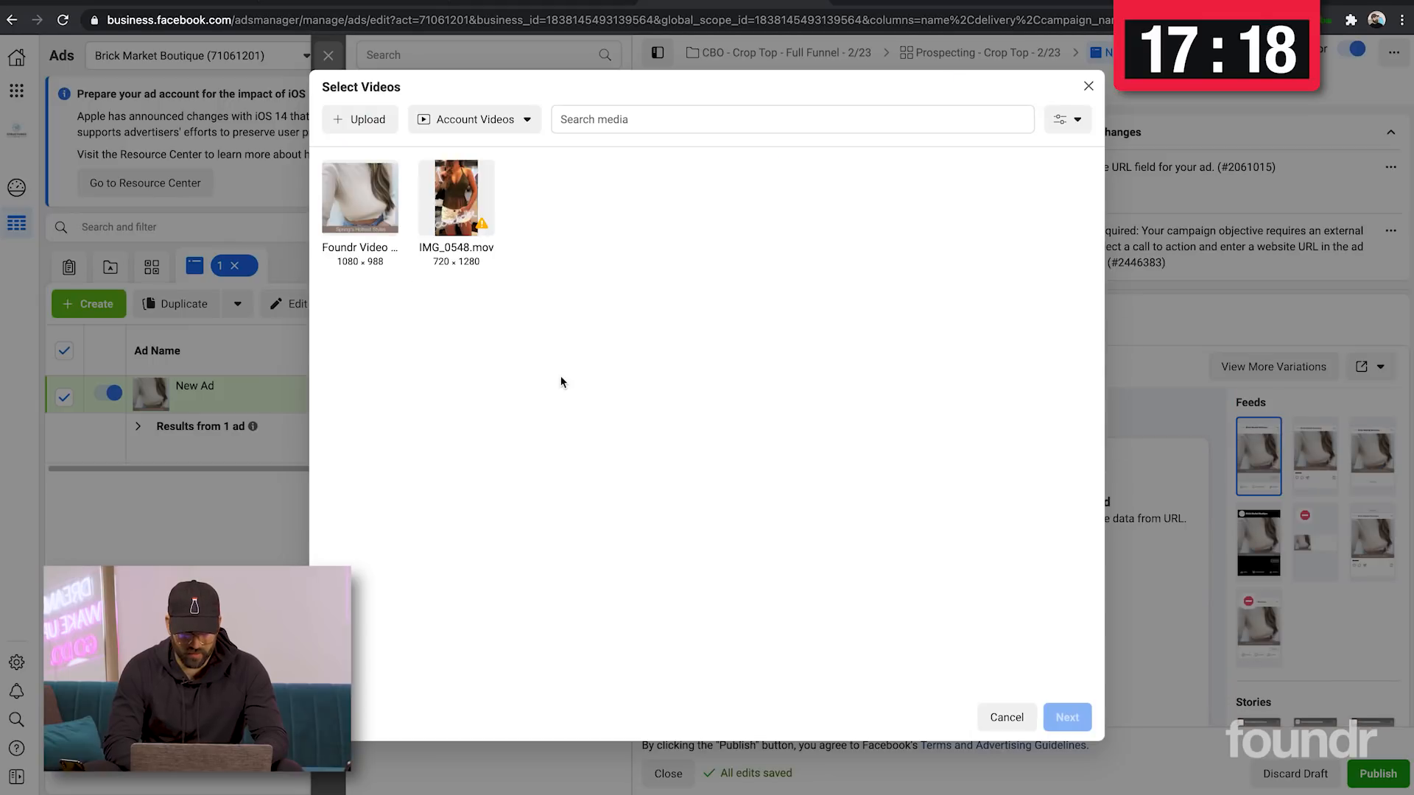
click(362, 130)
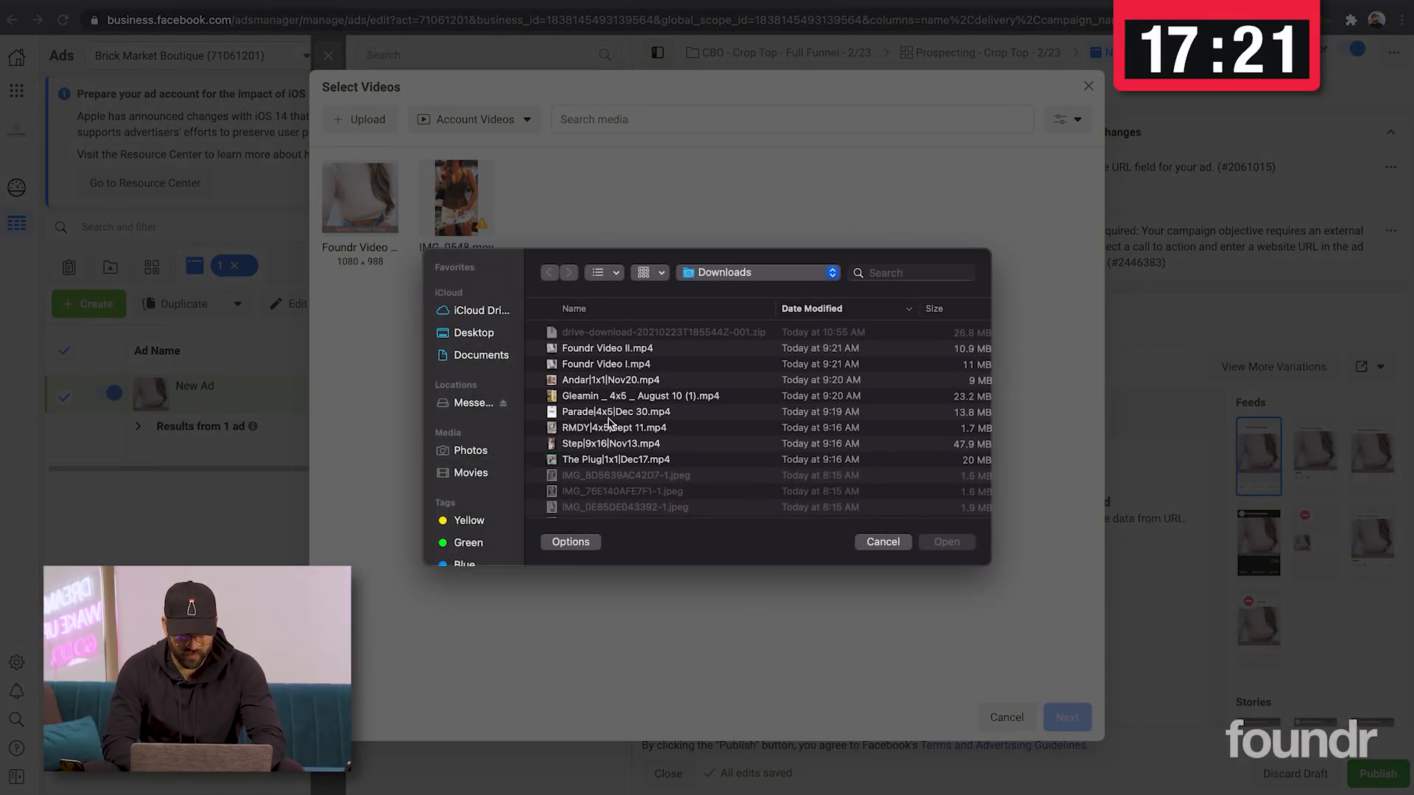
double_click(635, 366)
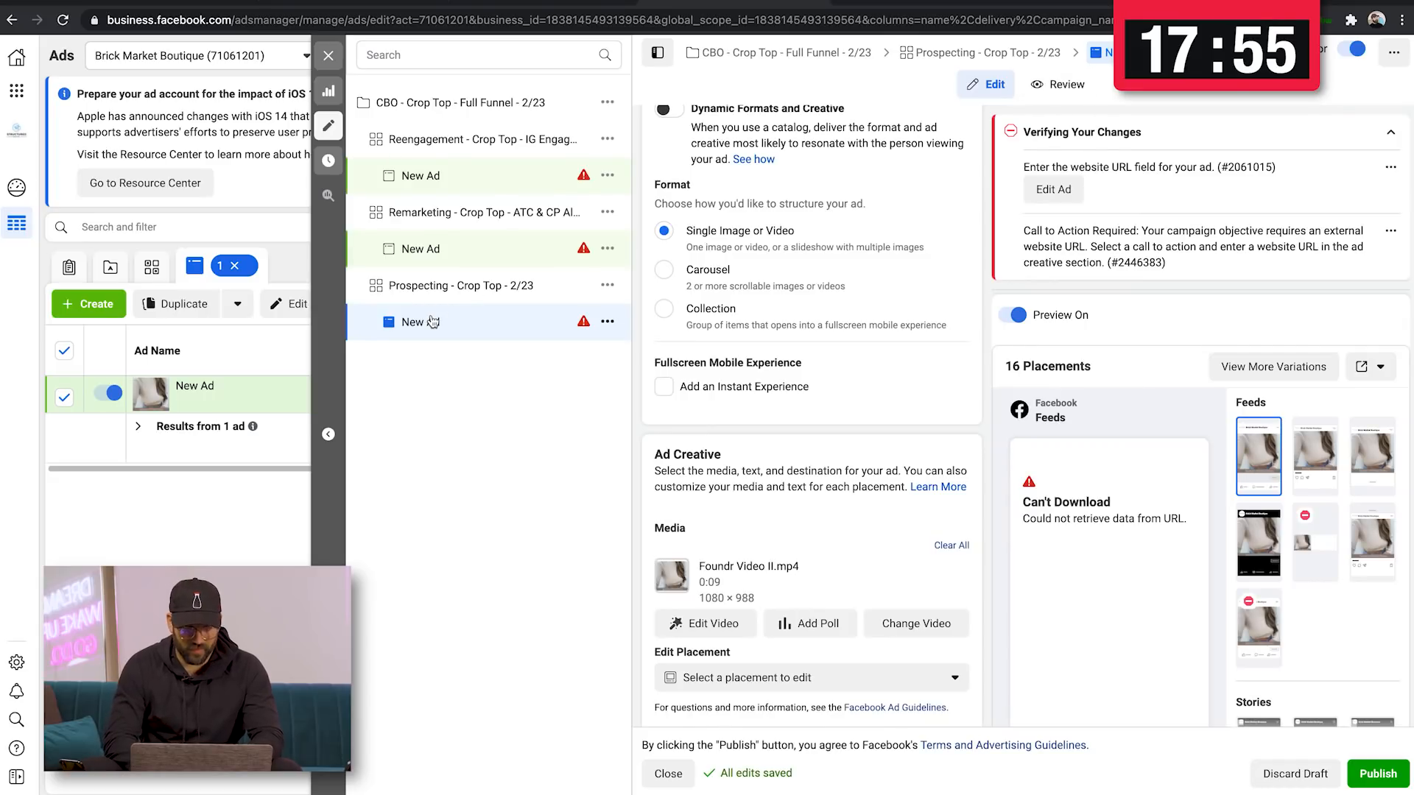
Clear the Prospecting ad's video and use the account image IMG_0E85DE043392-1.jpeg instead, without placement crops or enhancements
click(951, 545)
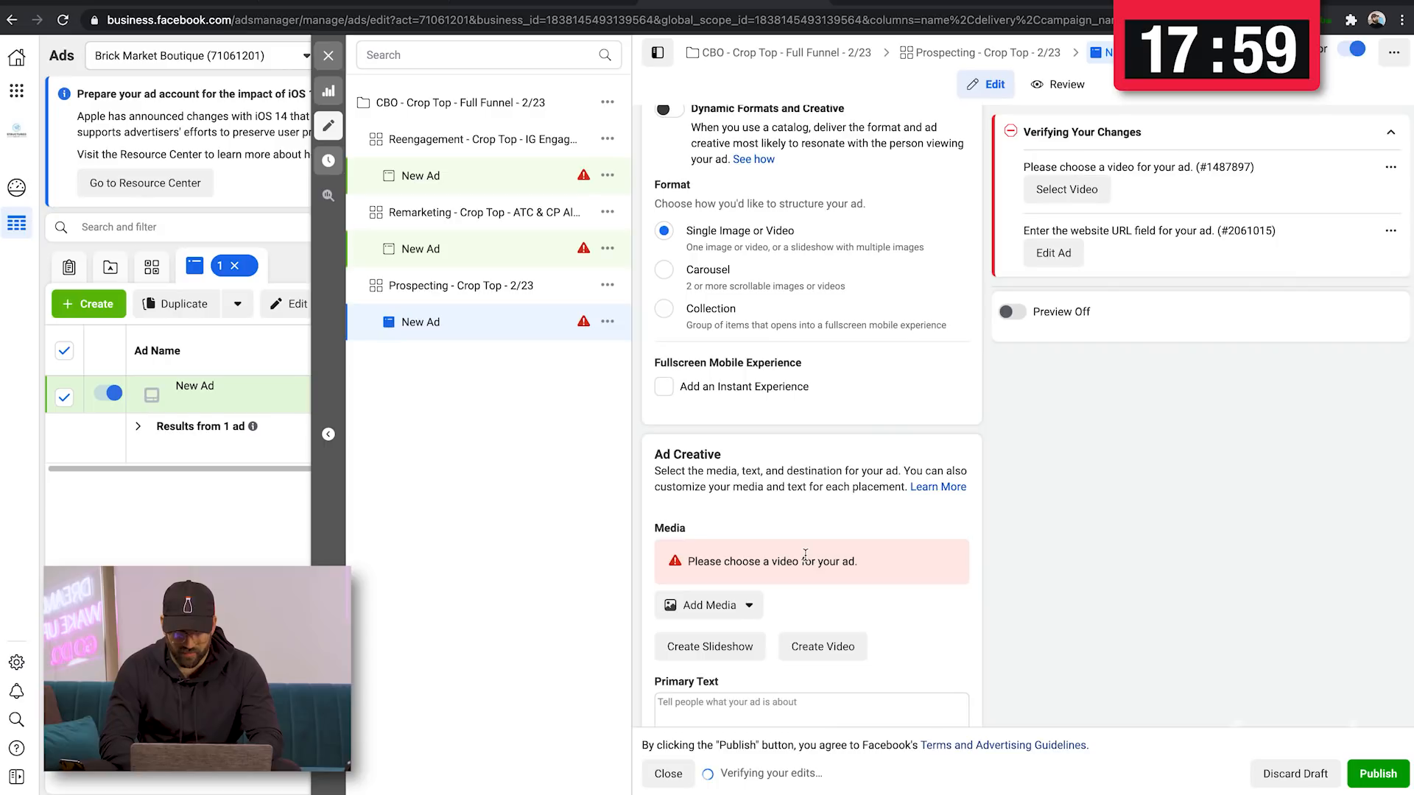
click(723, 613)
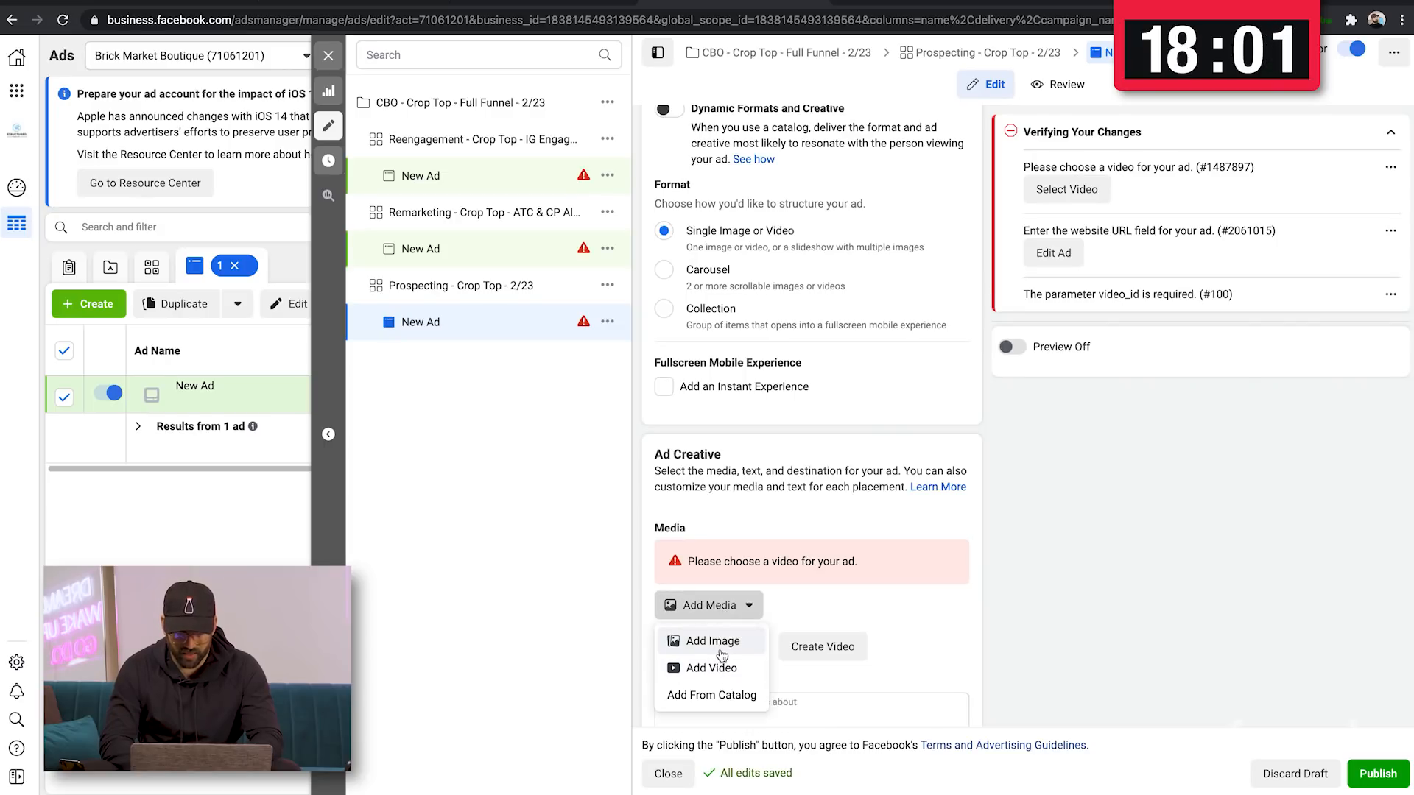
click(718, 645)
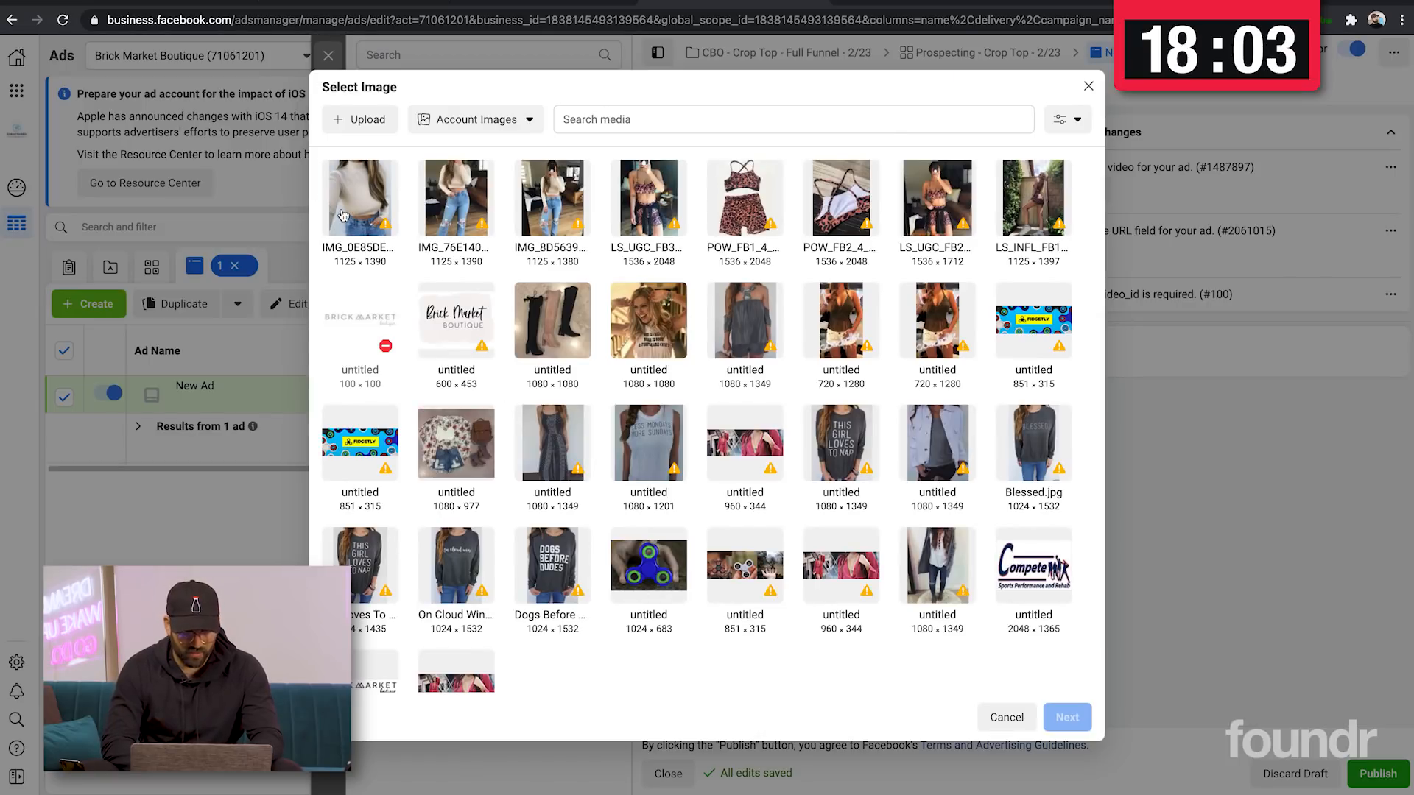
click(342, 215)
click(1068, 716)
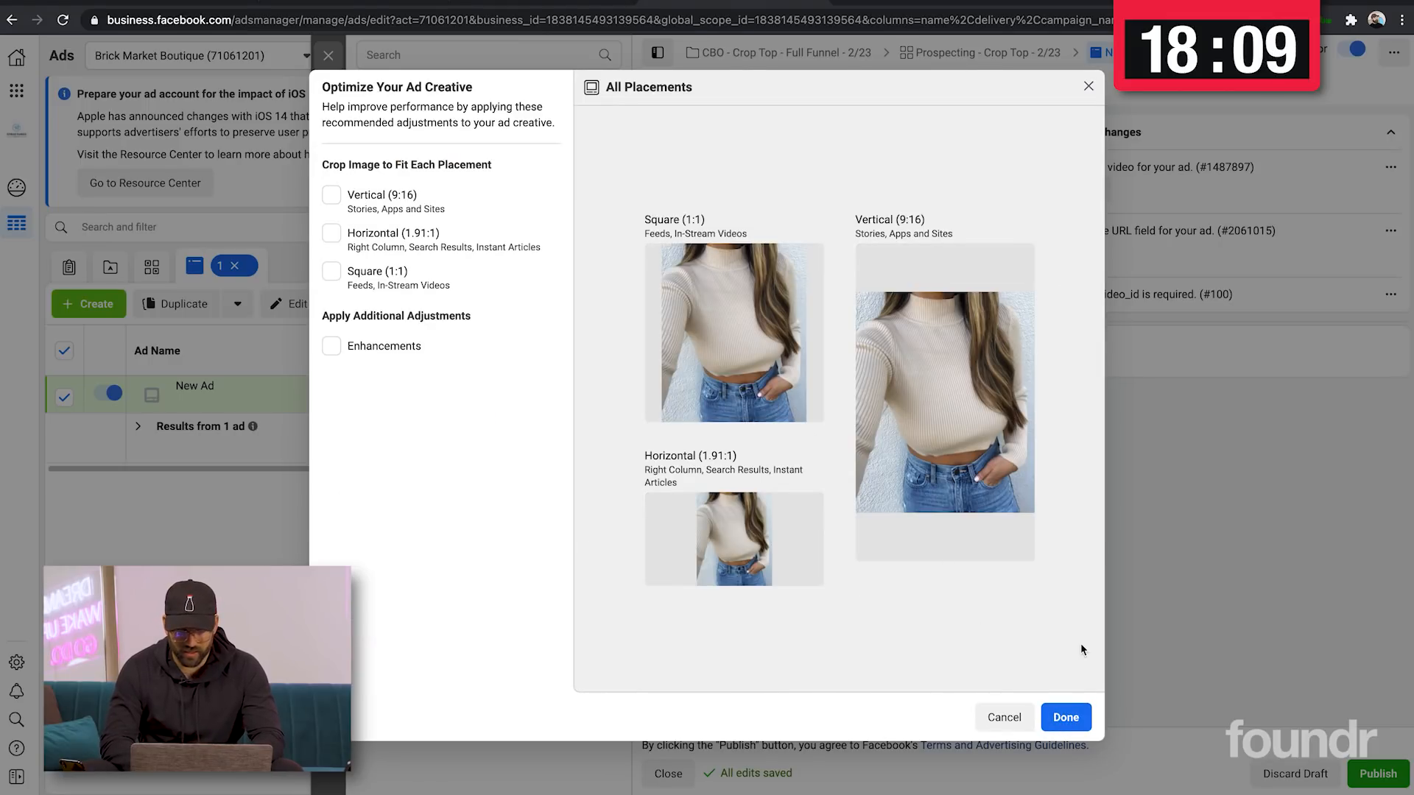
click(1066, 717)
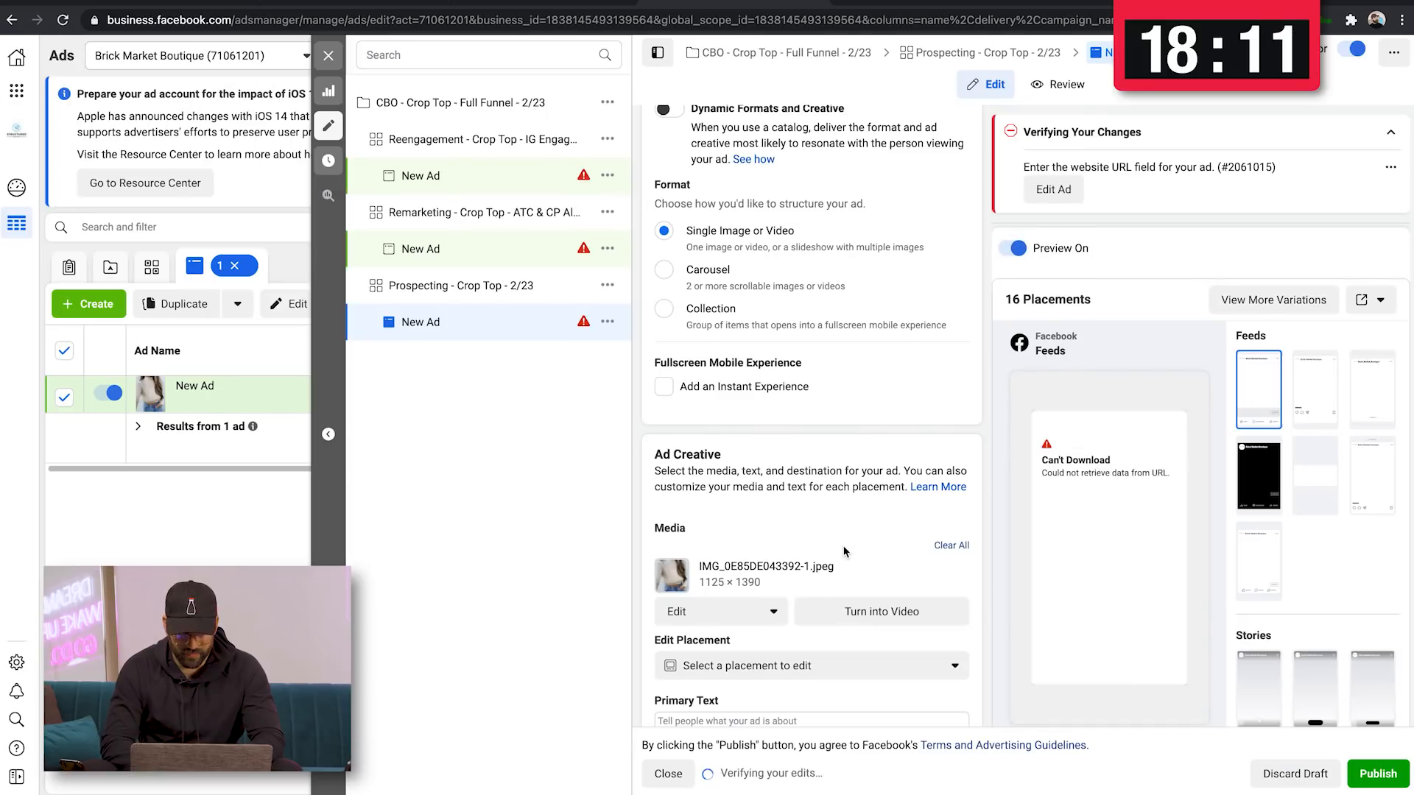
Copy the cold-audience headline "Our Latest Crop Top Color Is Here!" from the Brick Market Boutique spreadsheet into the Prospecting ad's headline
scroll(845, 551, down, 2)
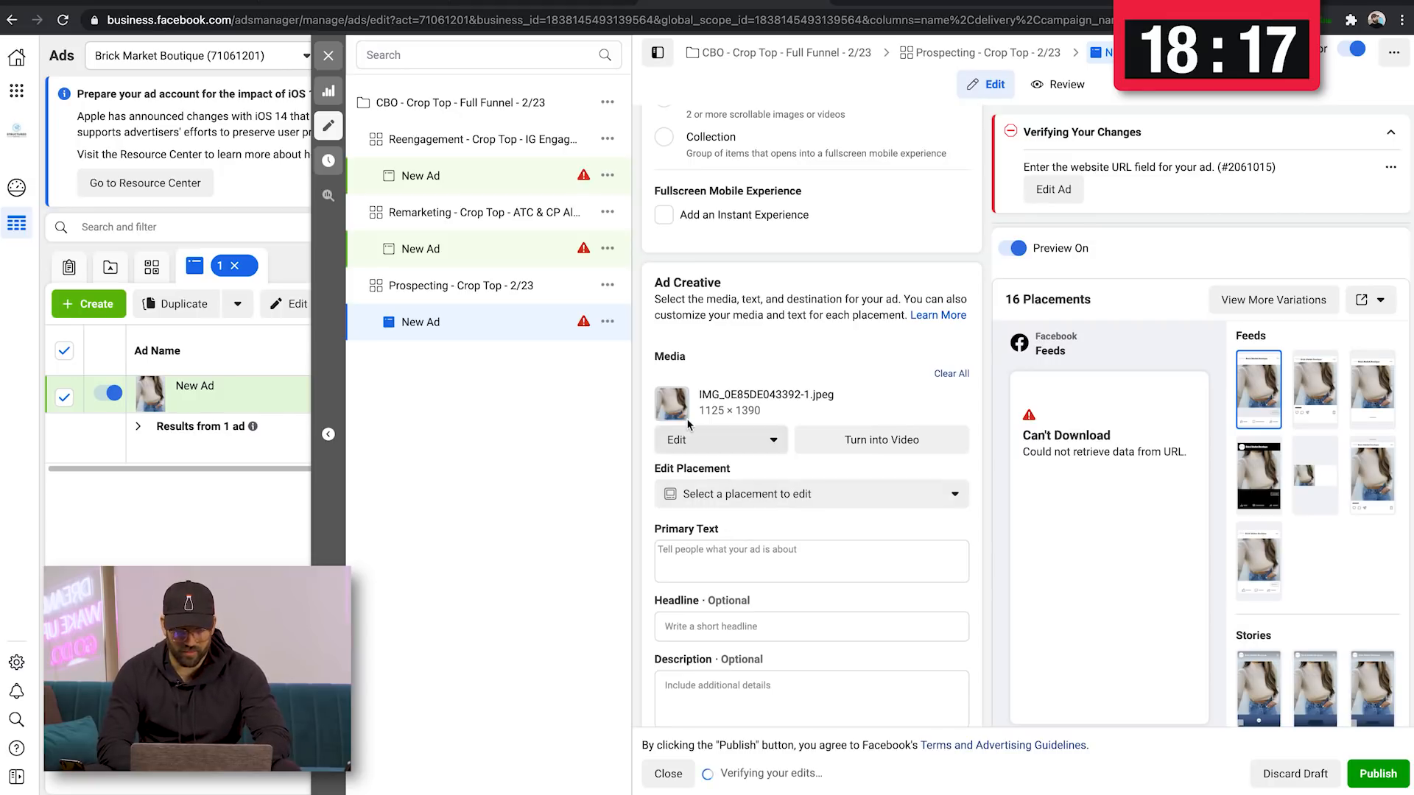
click(173, 3)
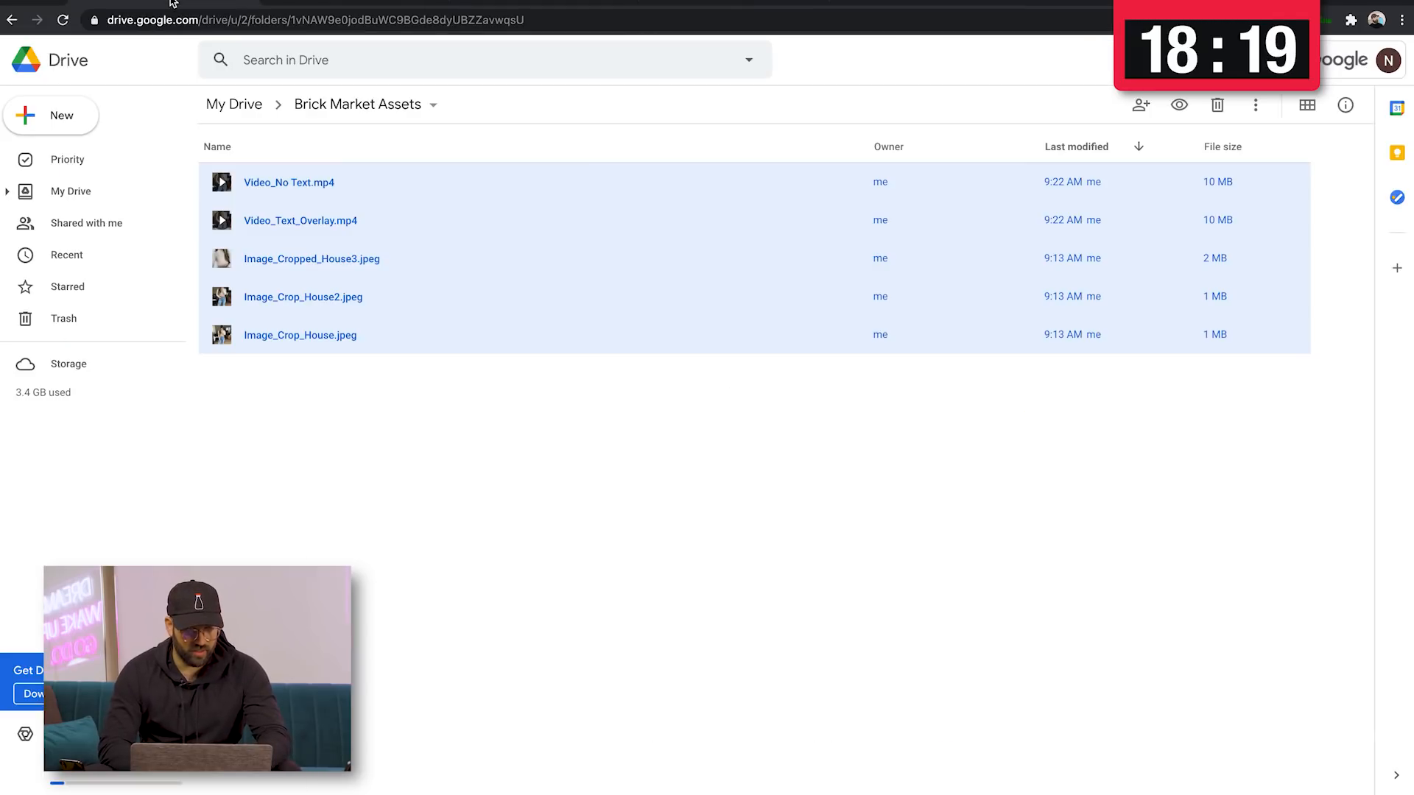
click(303, 2)
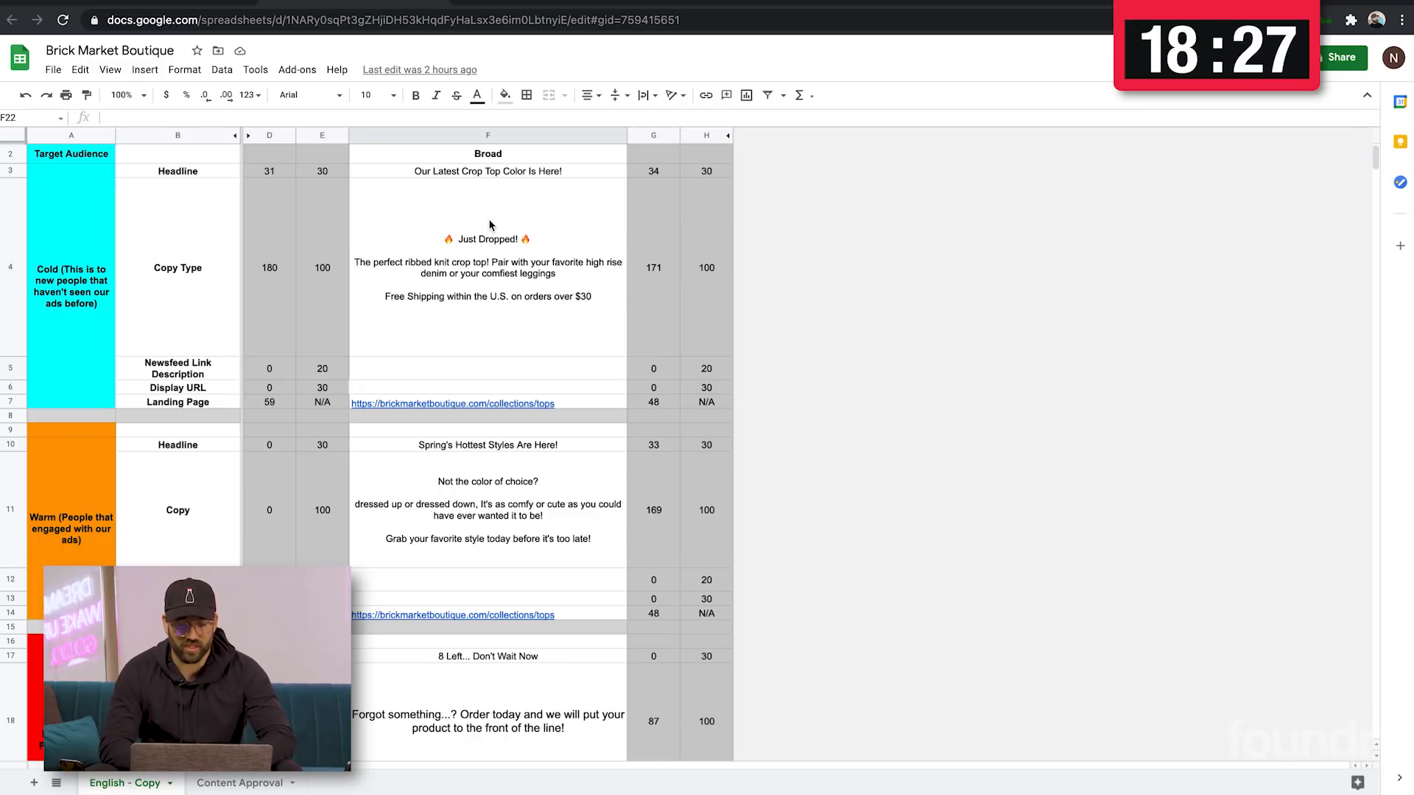
click(499, 177)
key(ctrl+c)
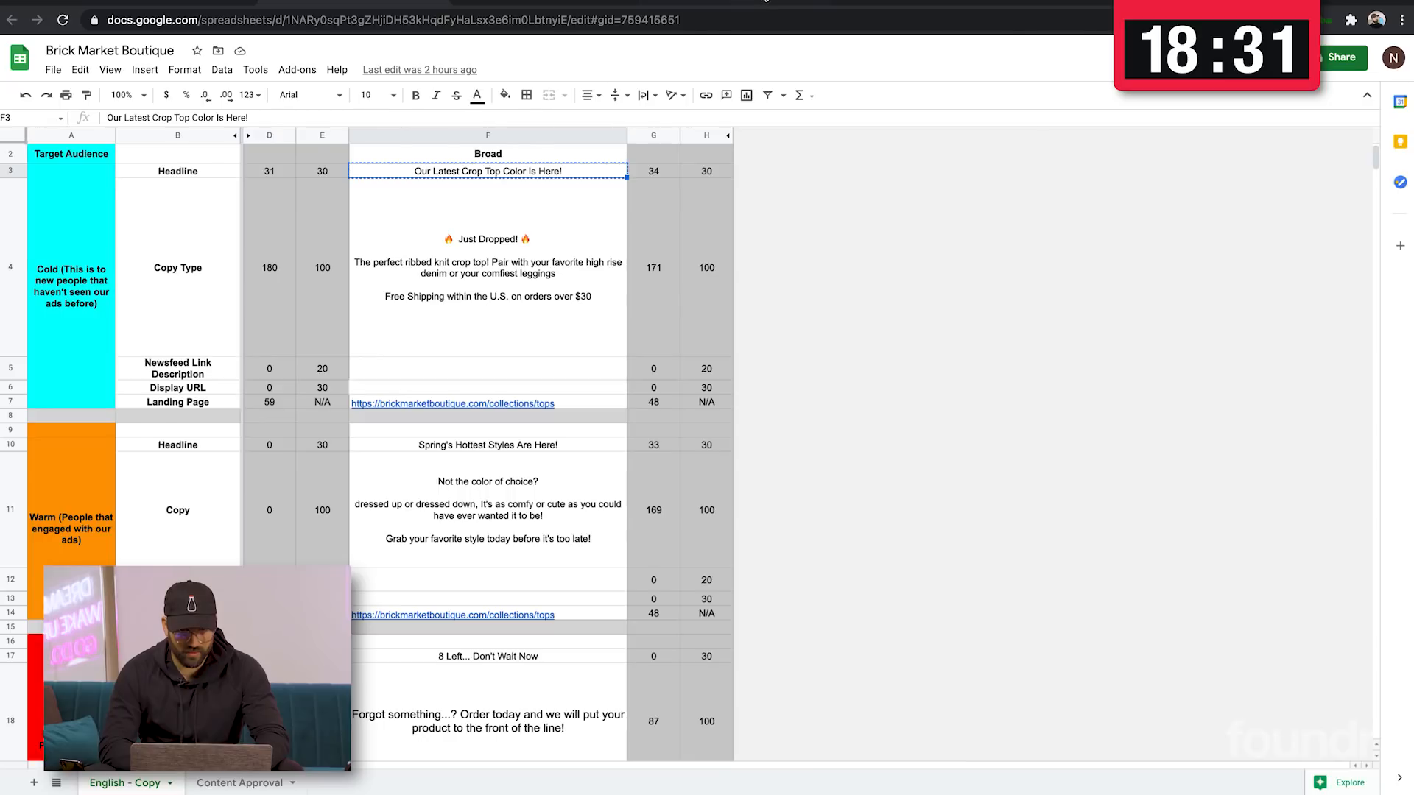
click(766, 2)
click(758, 626)
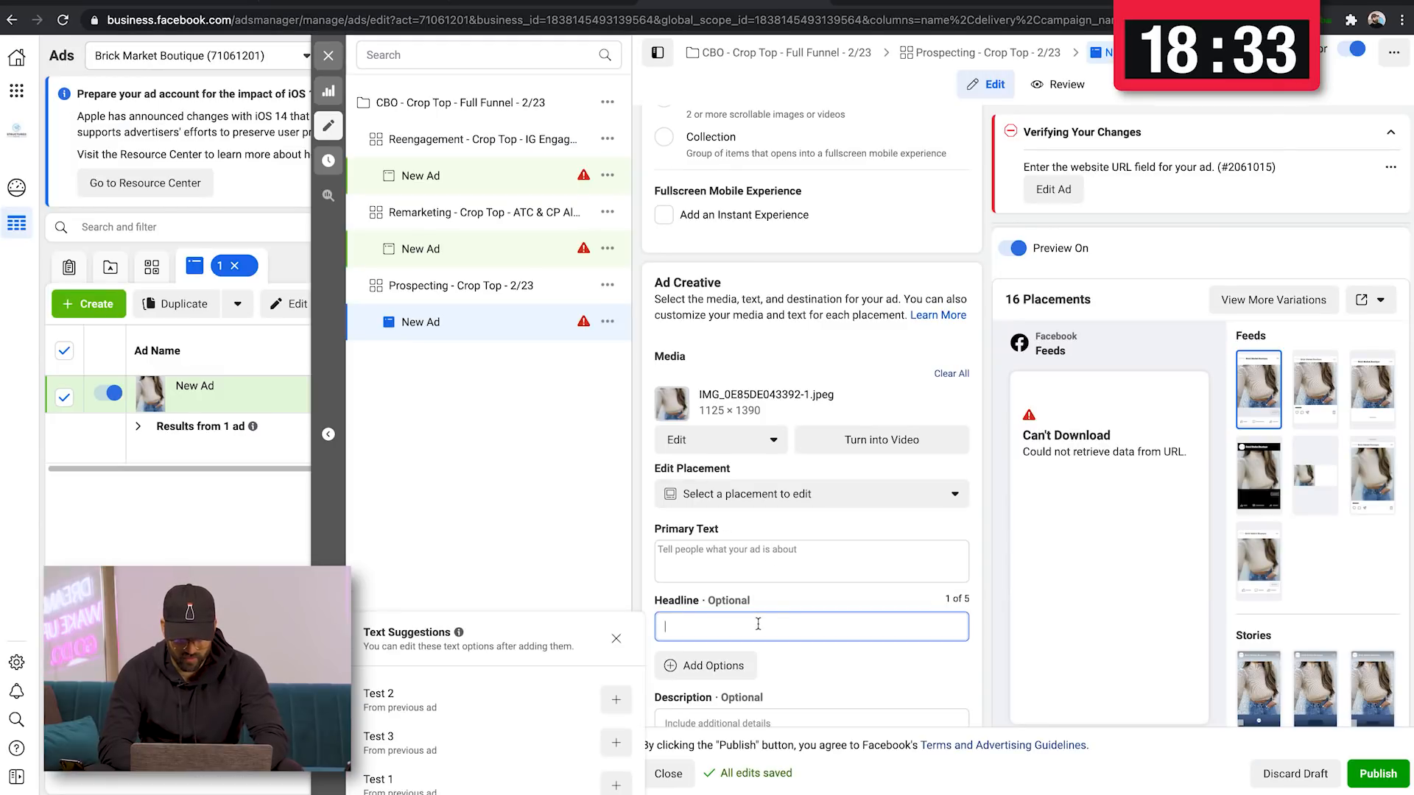
key(ctrl+v)
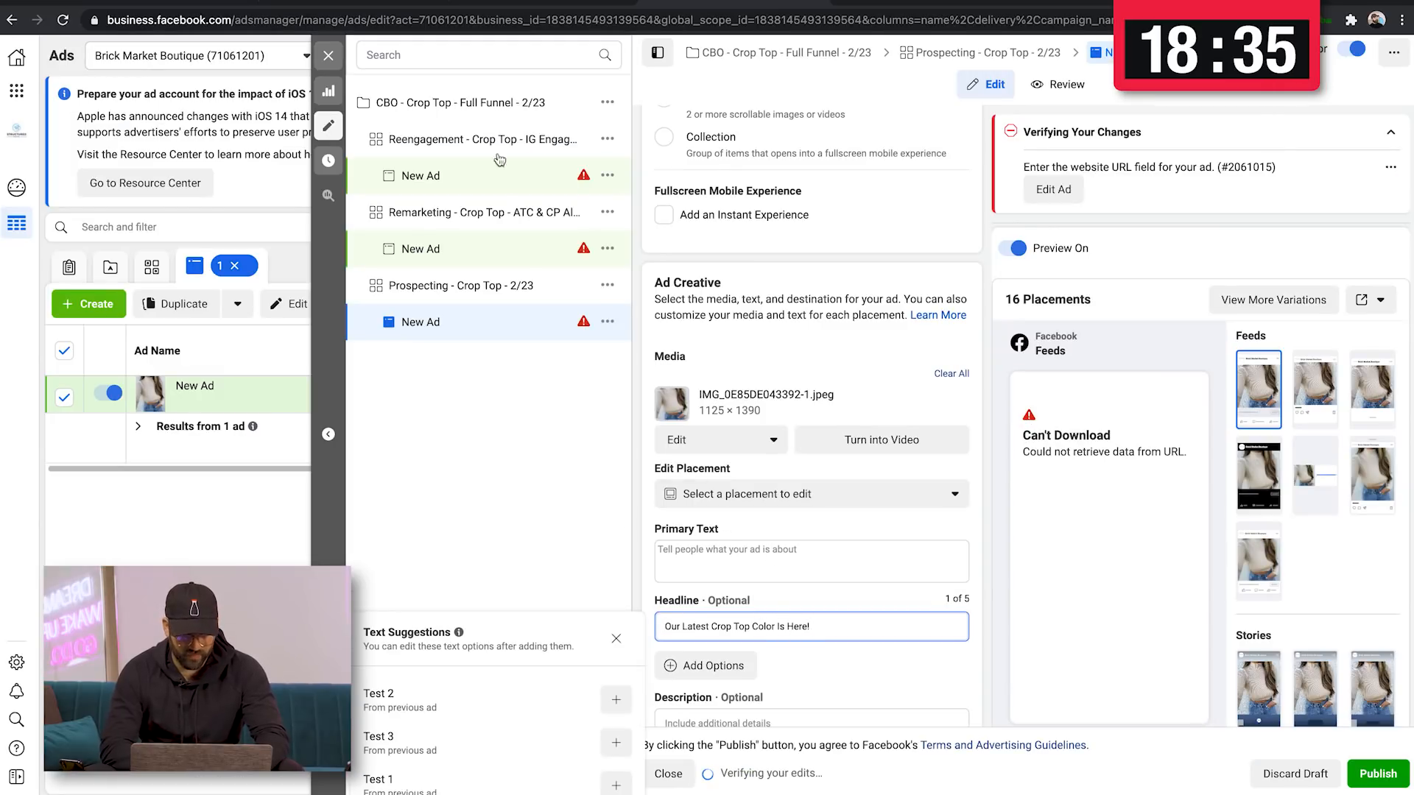
Copy the cold-audience "Just Dropped!" copy from the Brick Market Boutique spreadsheet into the Prospecting ad's primary text, without the surrounding quotation marks
click(525, 4)
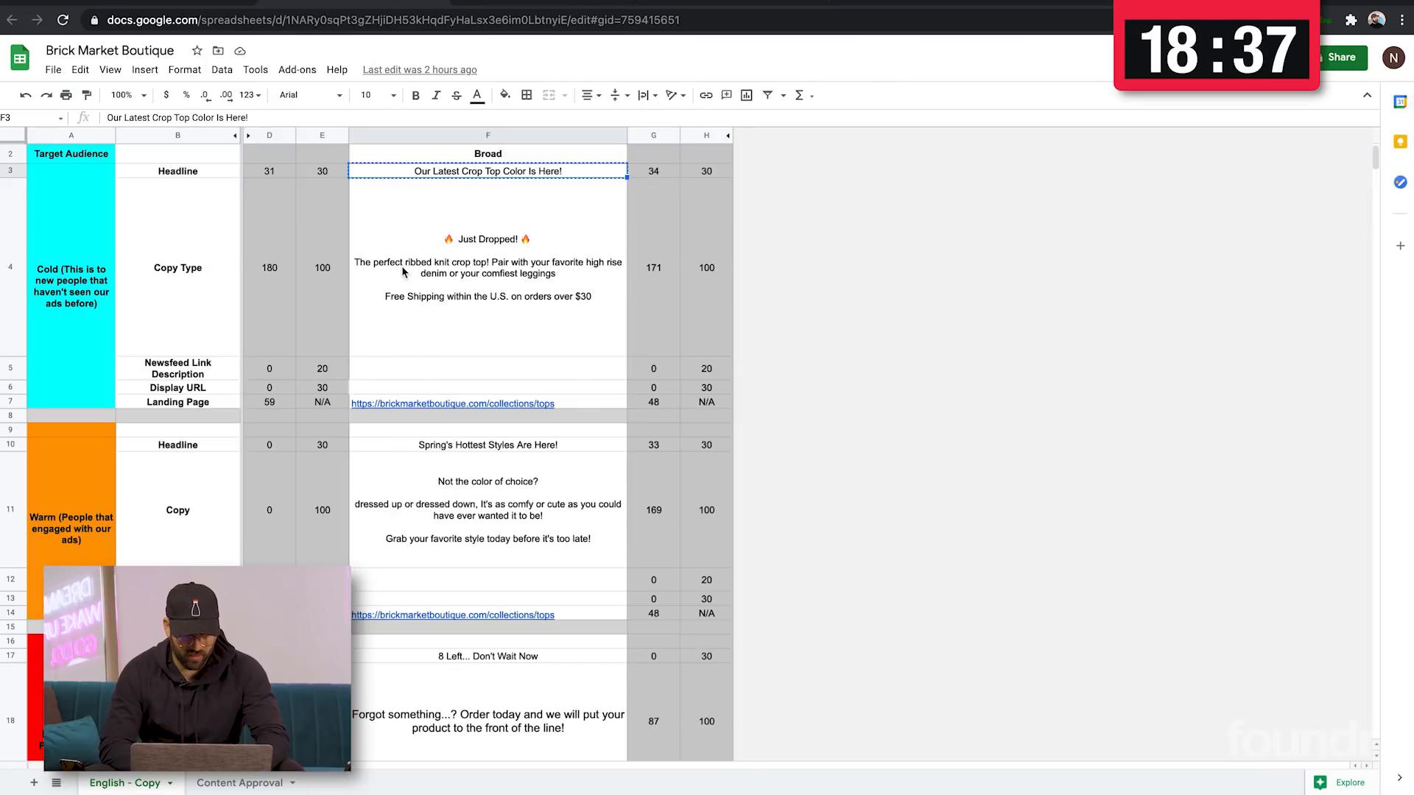
click(464, 272)
key(ctrl+c)
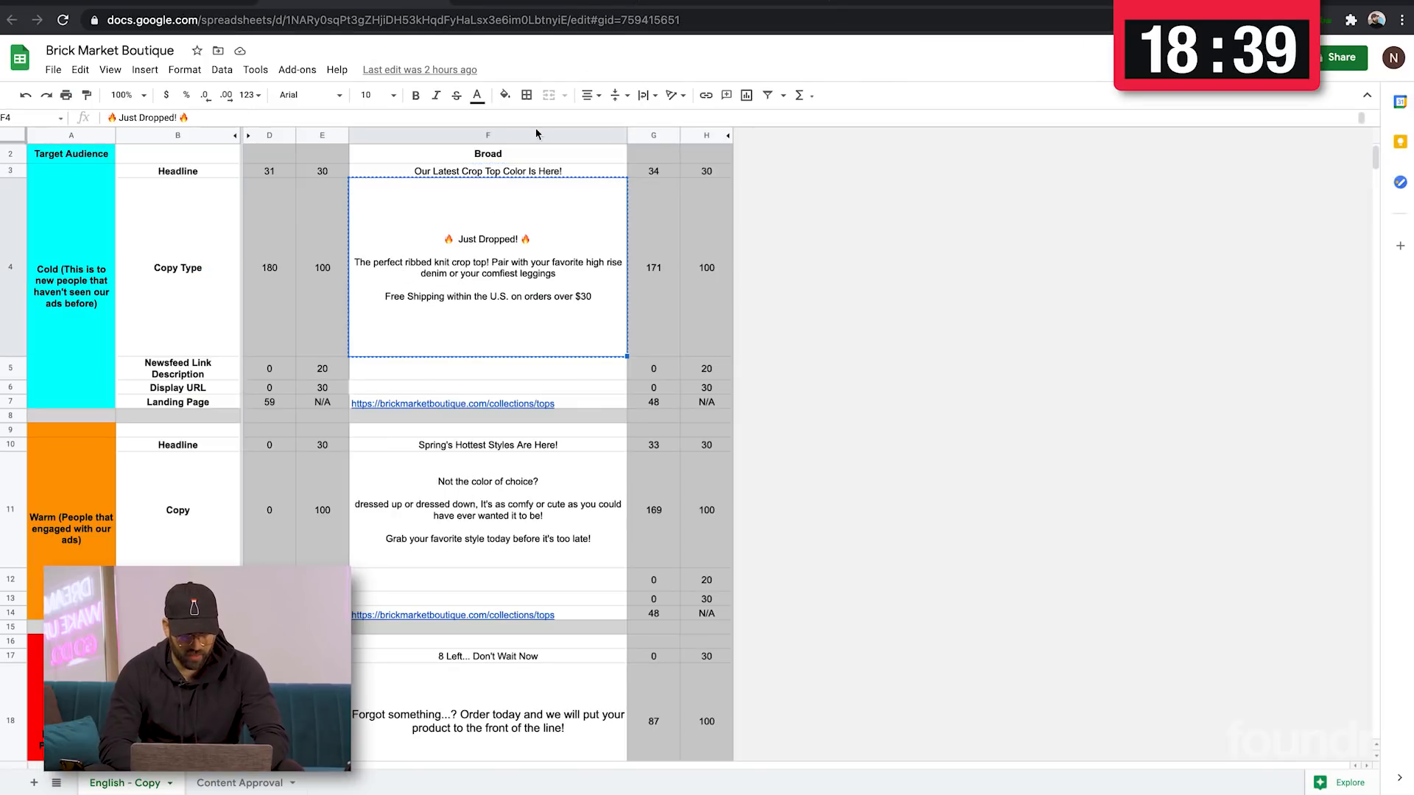
click(685, 3)
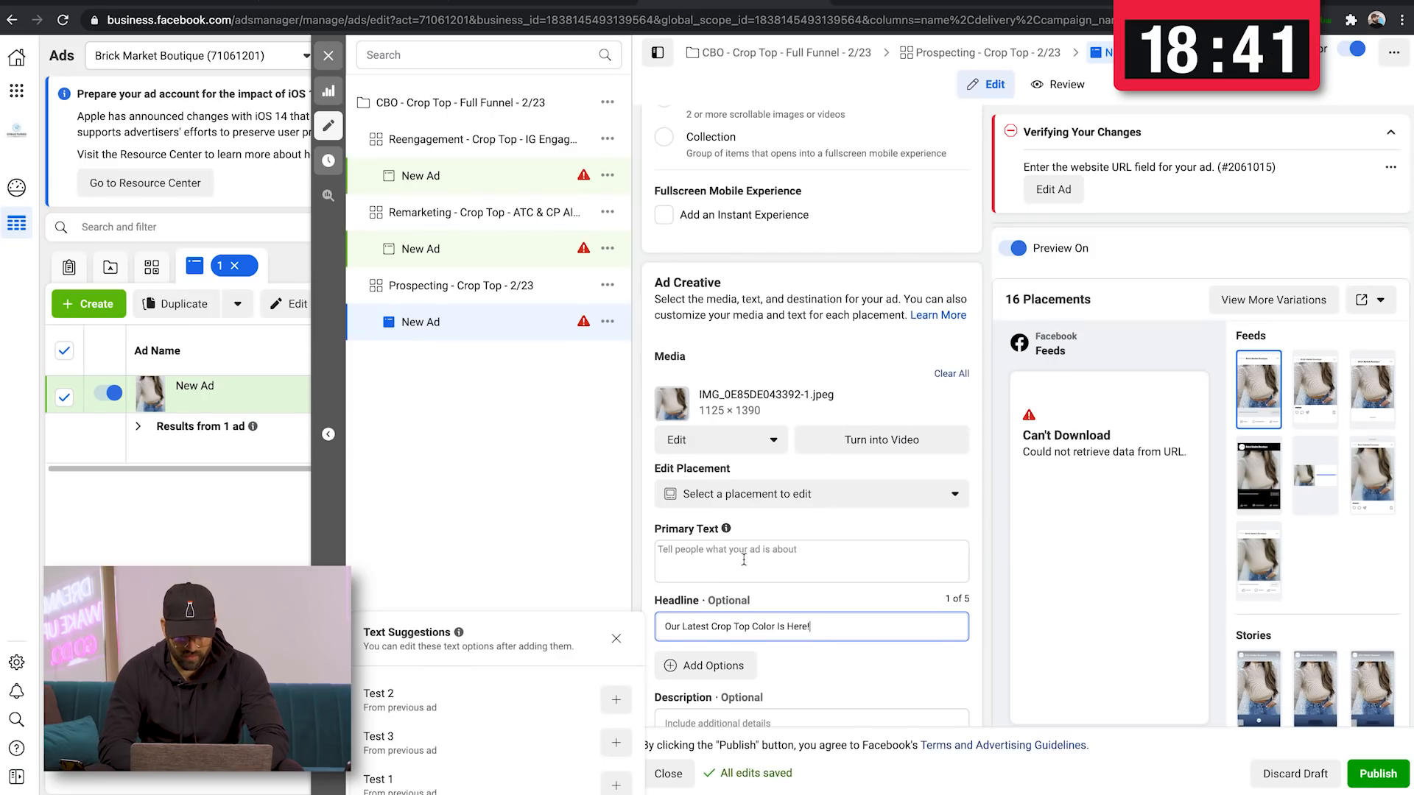
click(744, 560)
key(ctrl+v)
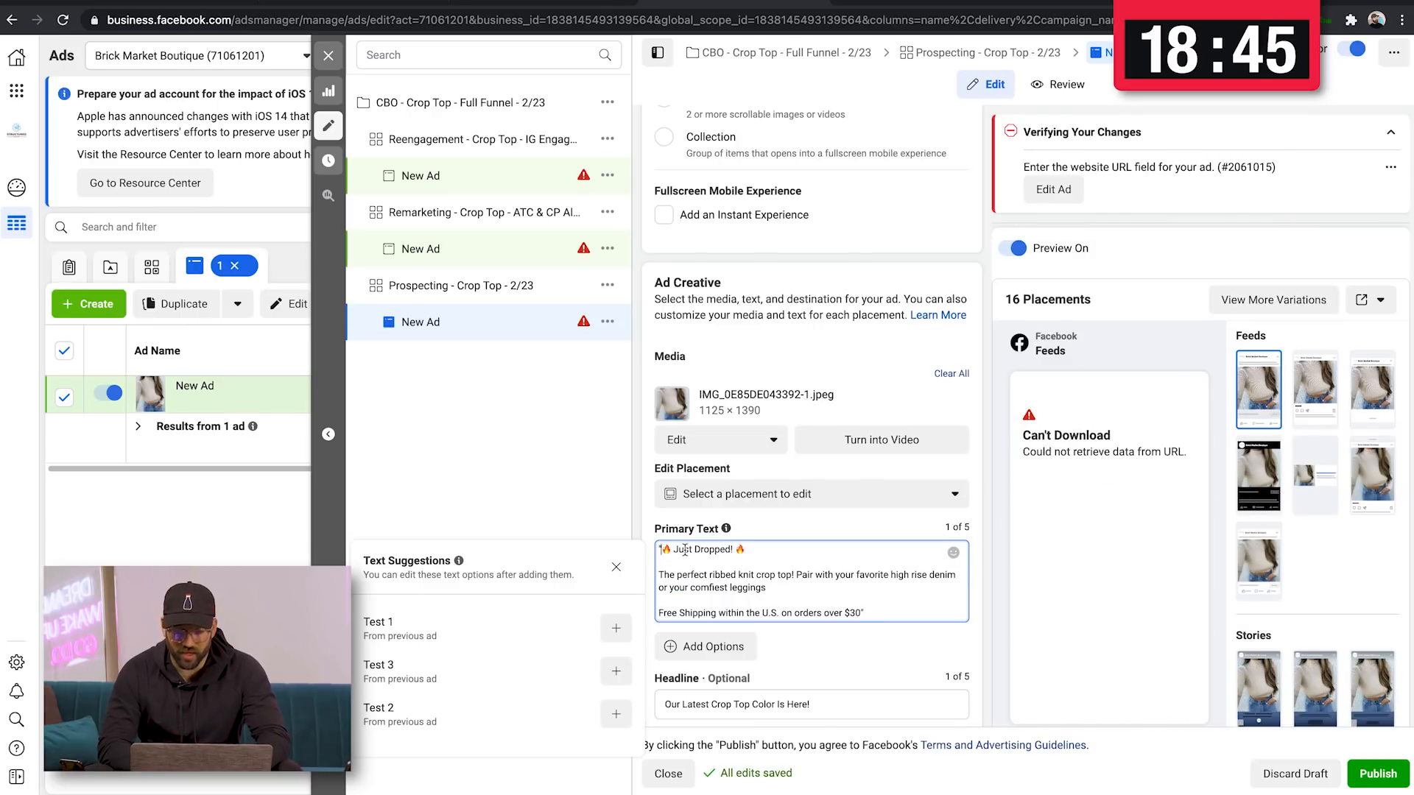
click(900, 613)
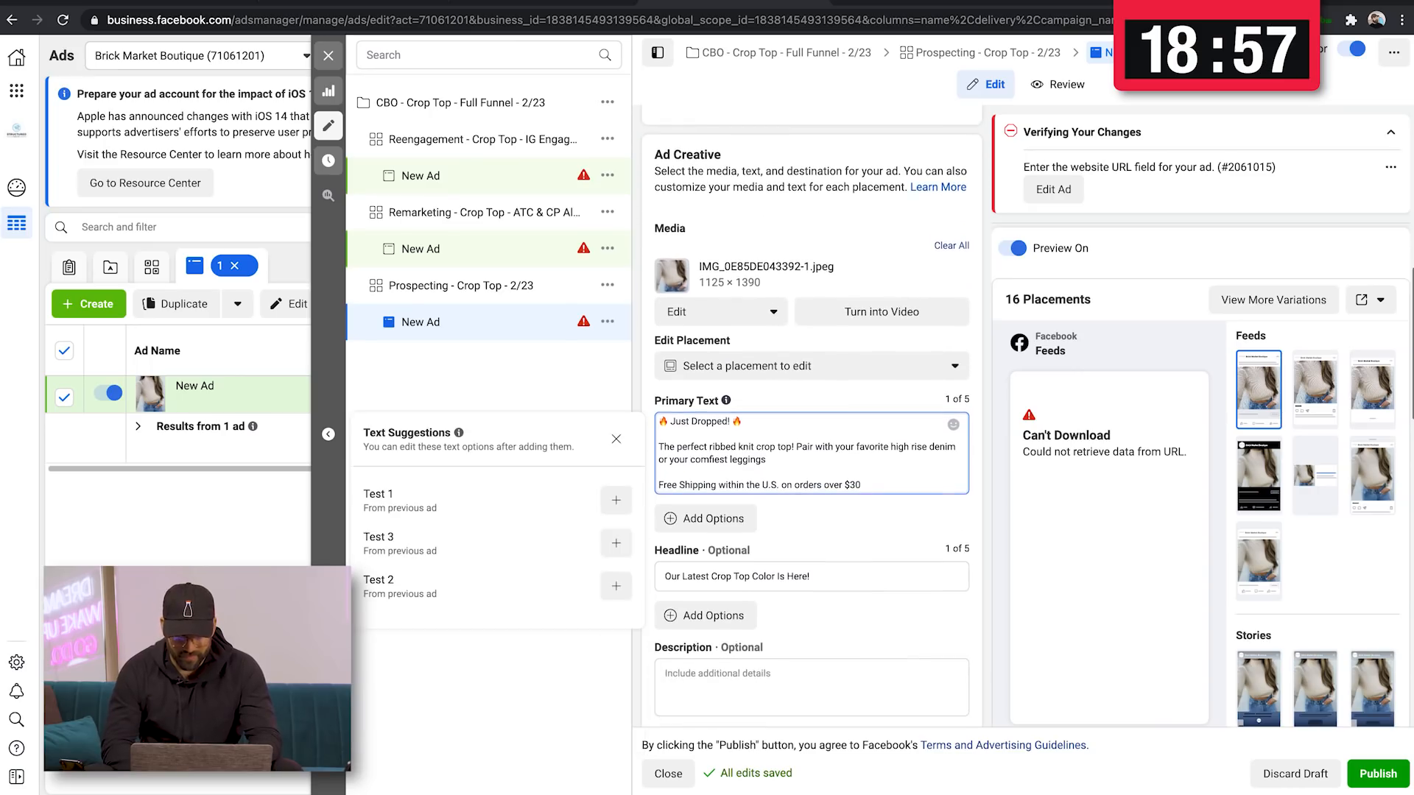
scroll(785, 698, down, 4)
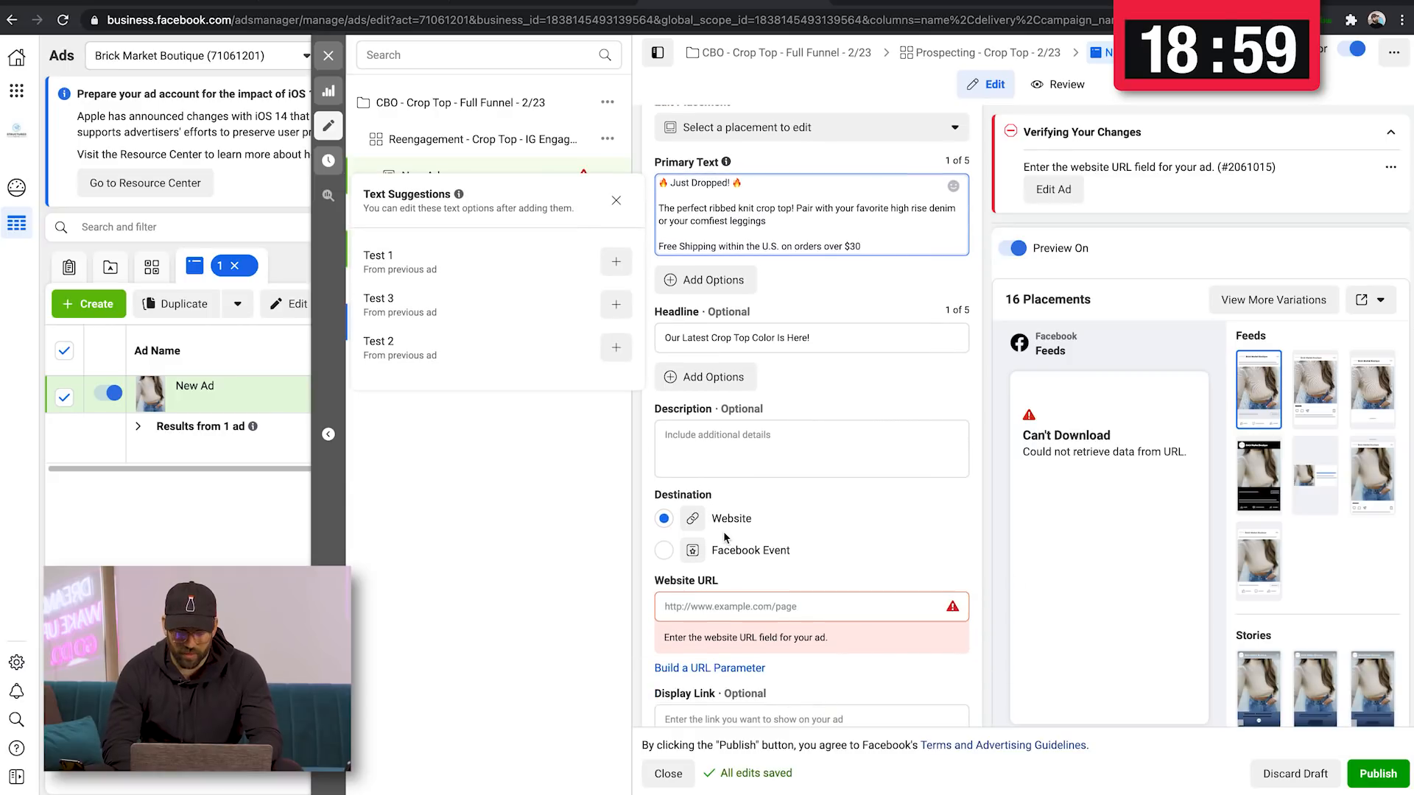
click(527, 2)
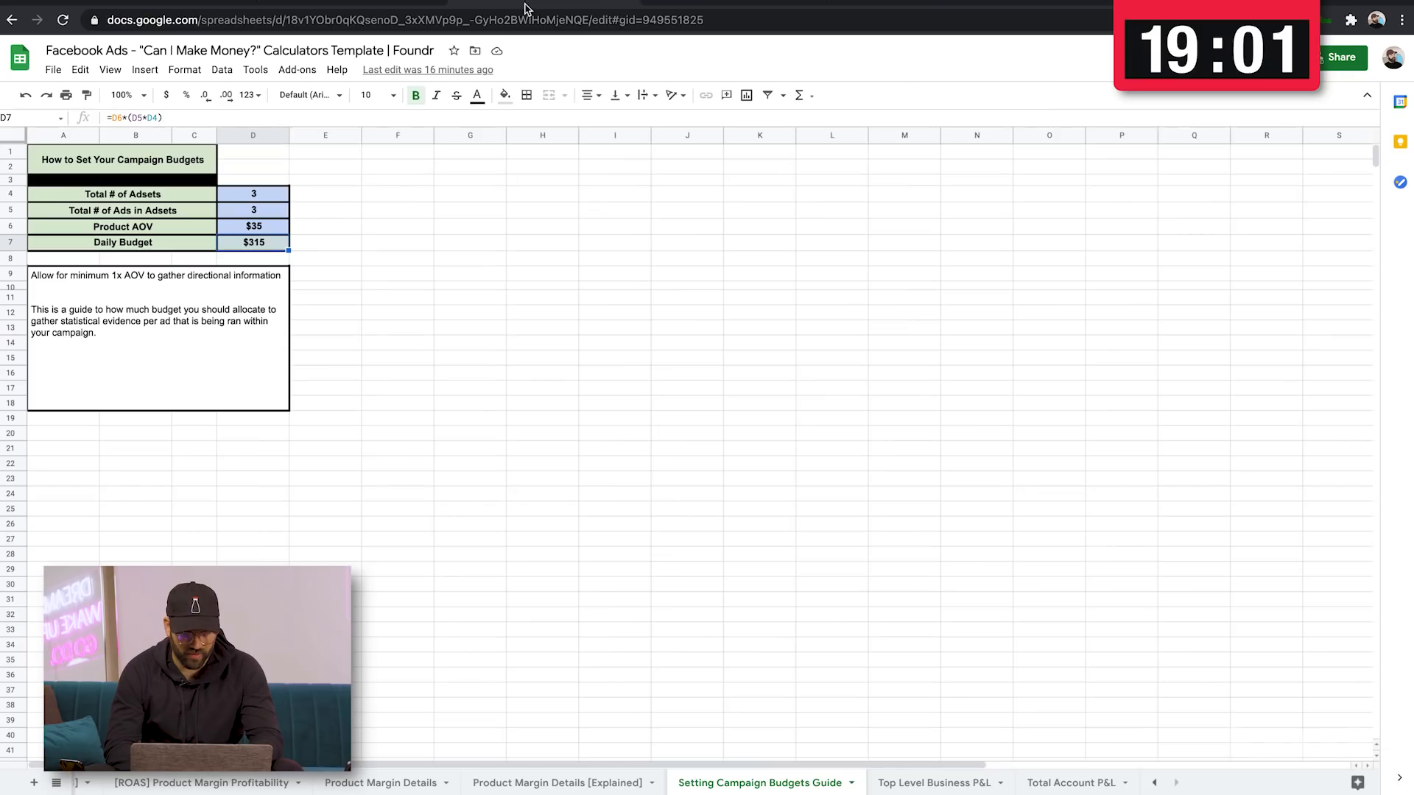
click(396, 2)
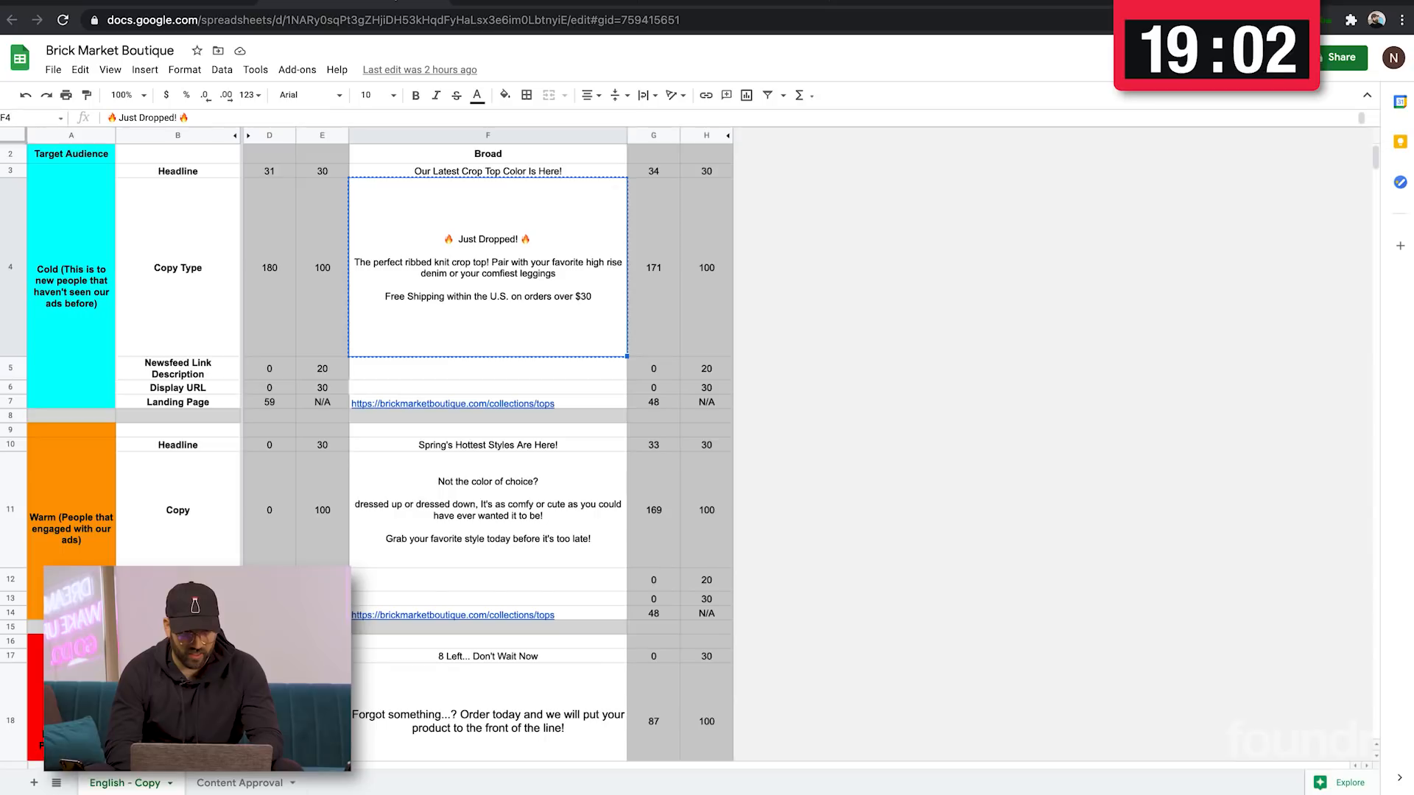
click(579, 405)
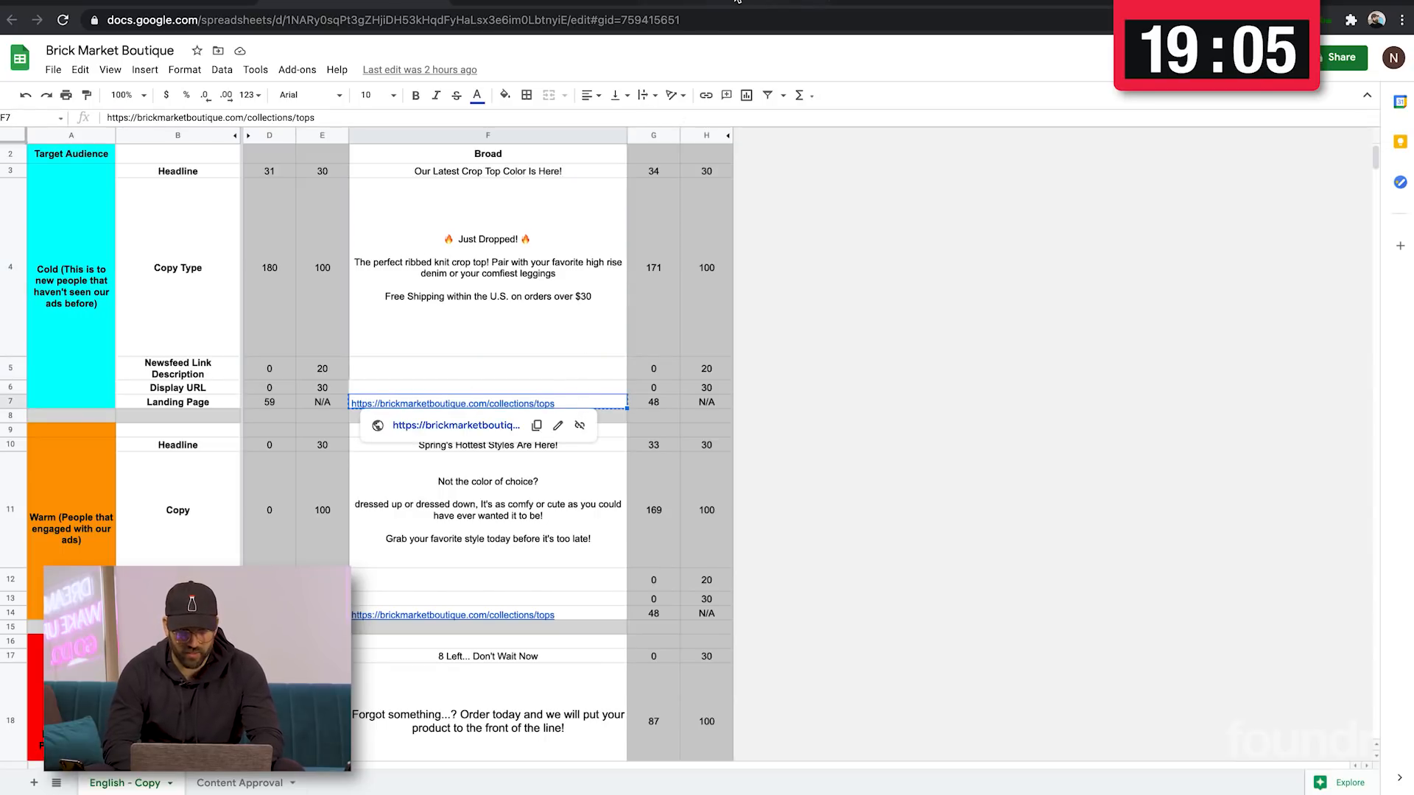
click(736, 3)
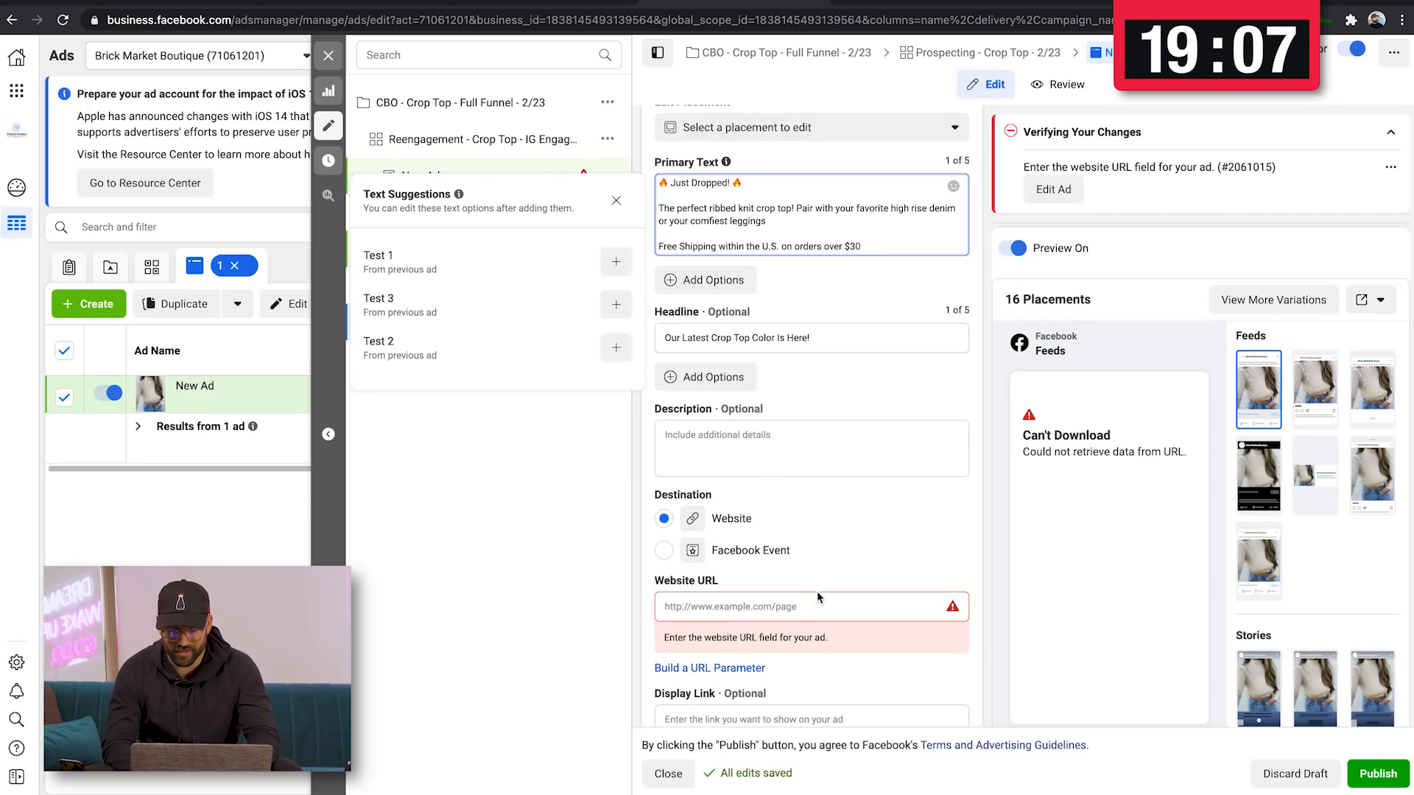
click(816, 605)
key(ctrl+v)
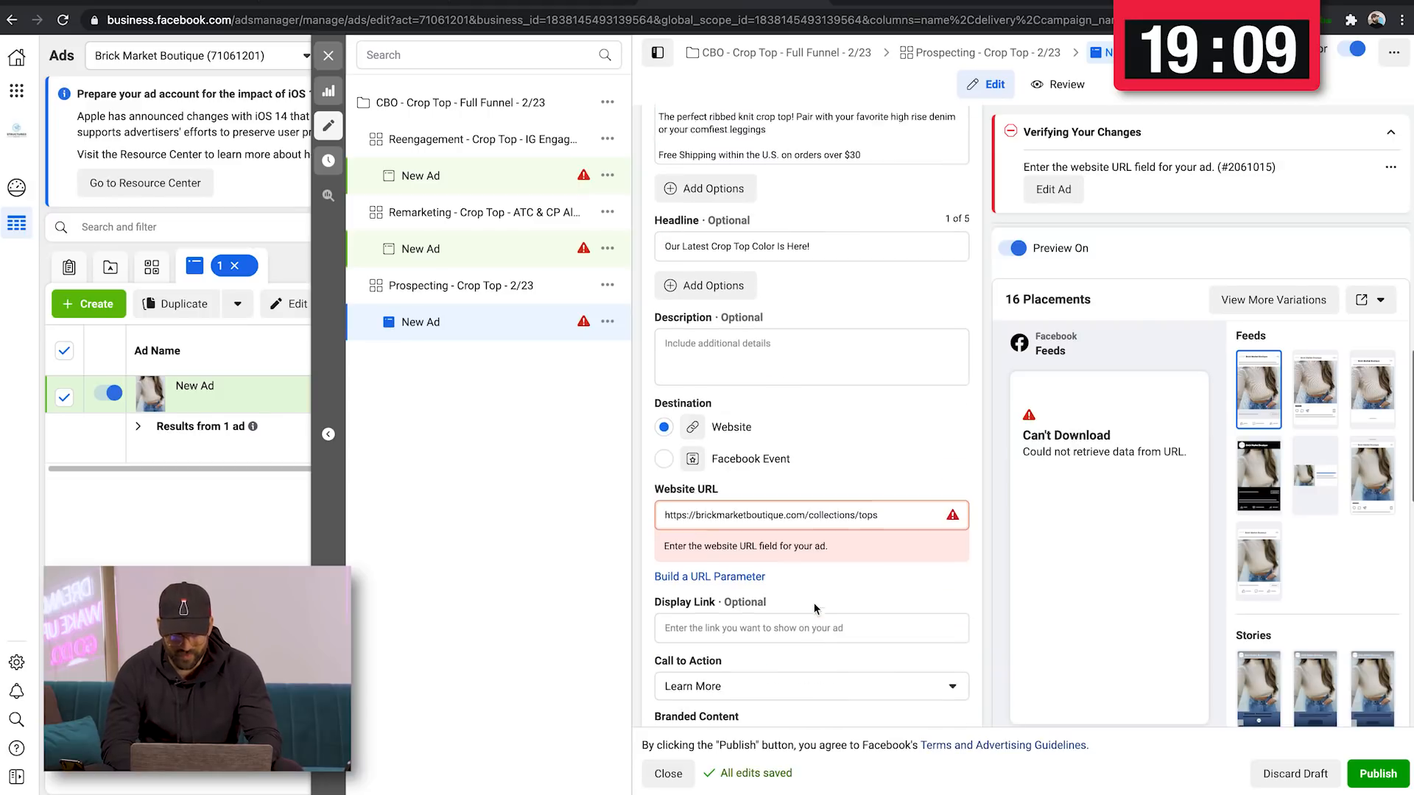
scroll(816, 608, down, 2)
click(862, 540)
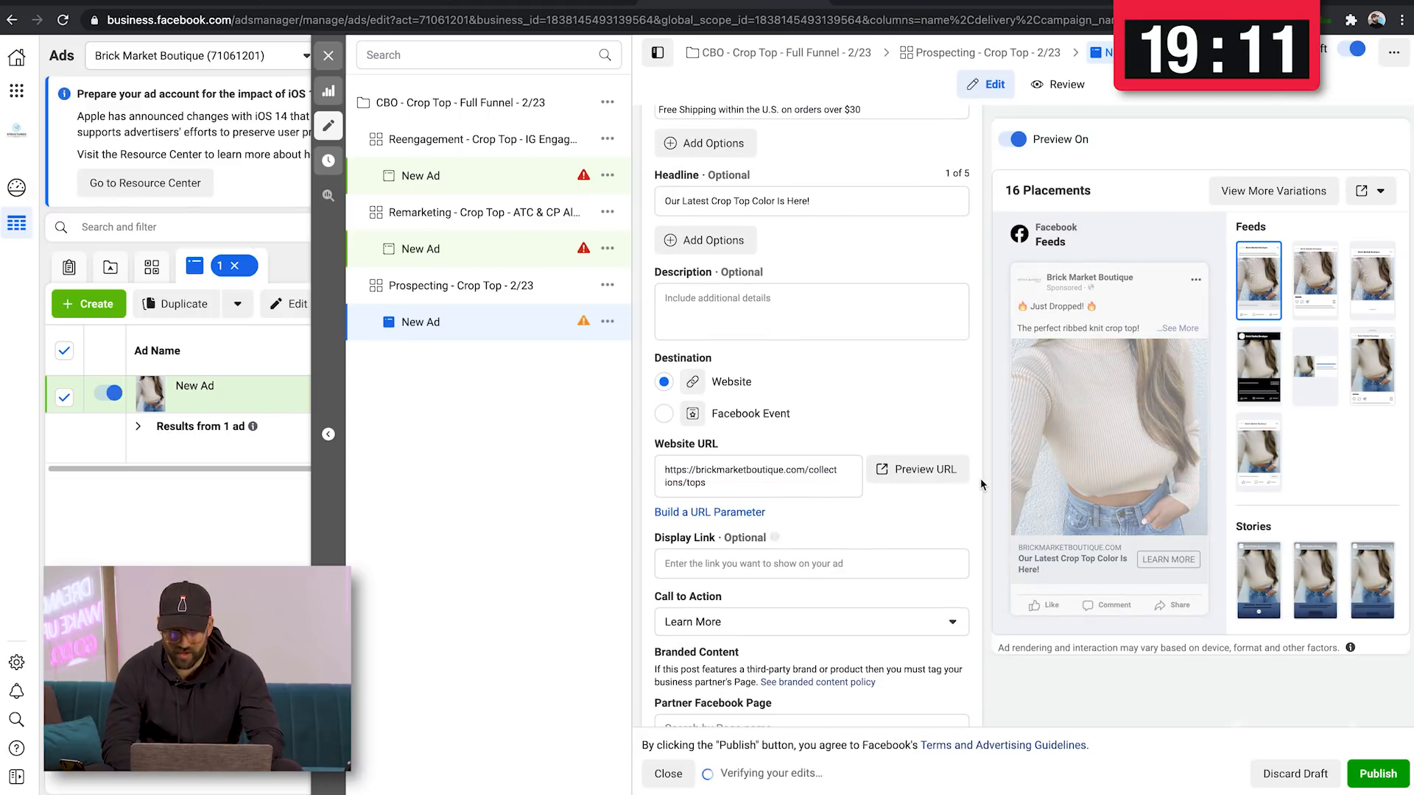
click(1175, 328)
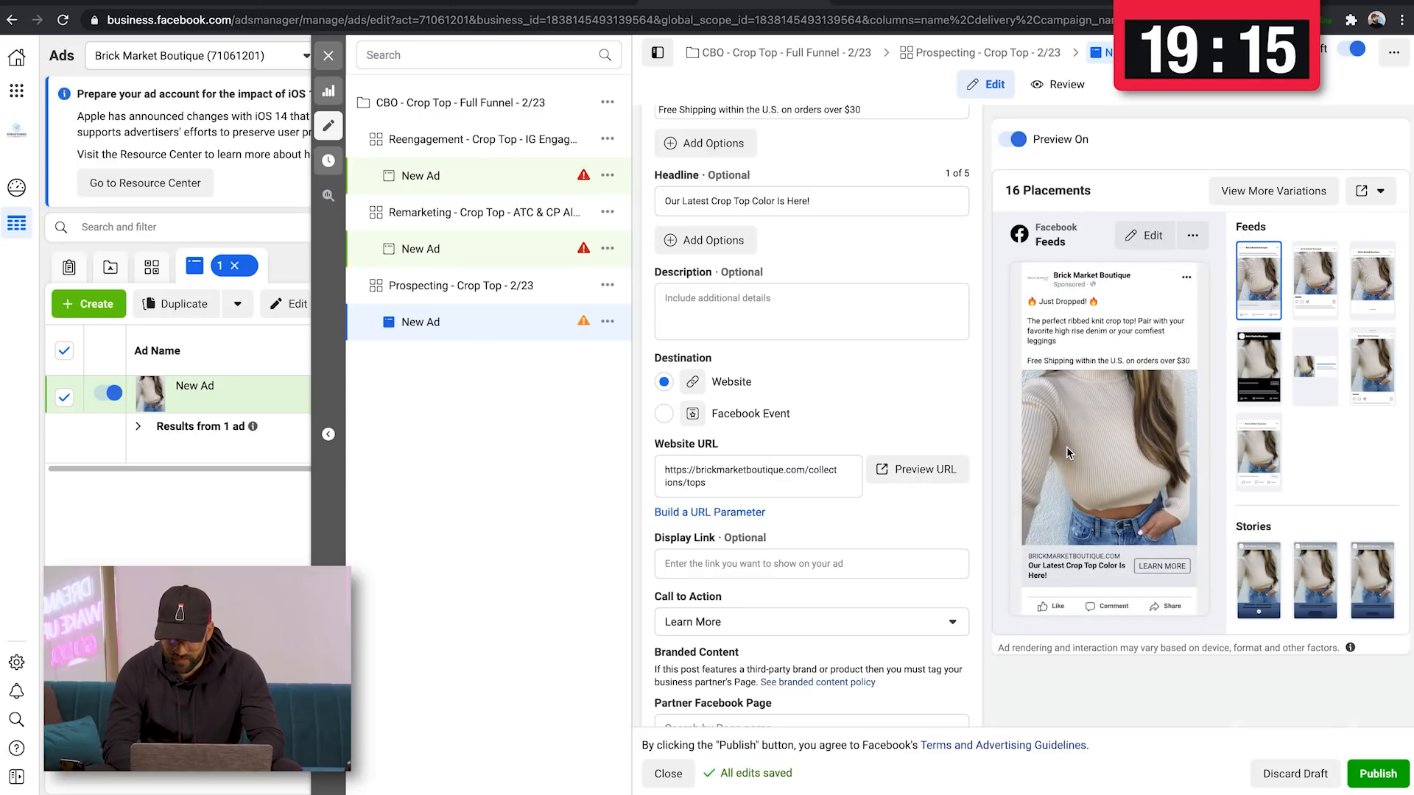
Duplicate the Prospecting ad and rename the copy "Image 2 - Copy 1 - Crop Top - 2/23"
scroll(936, 397, up, 1)
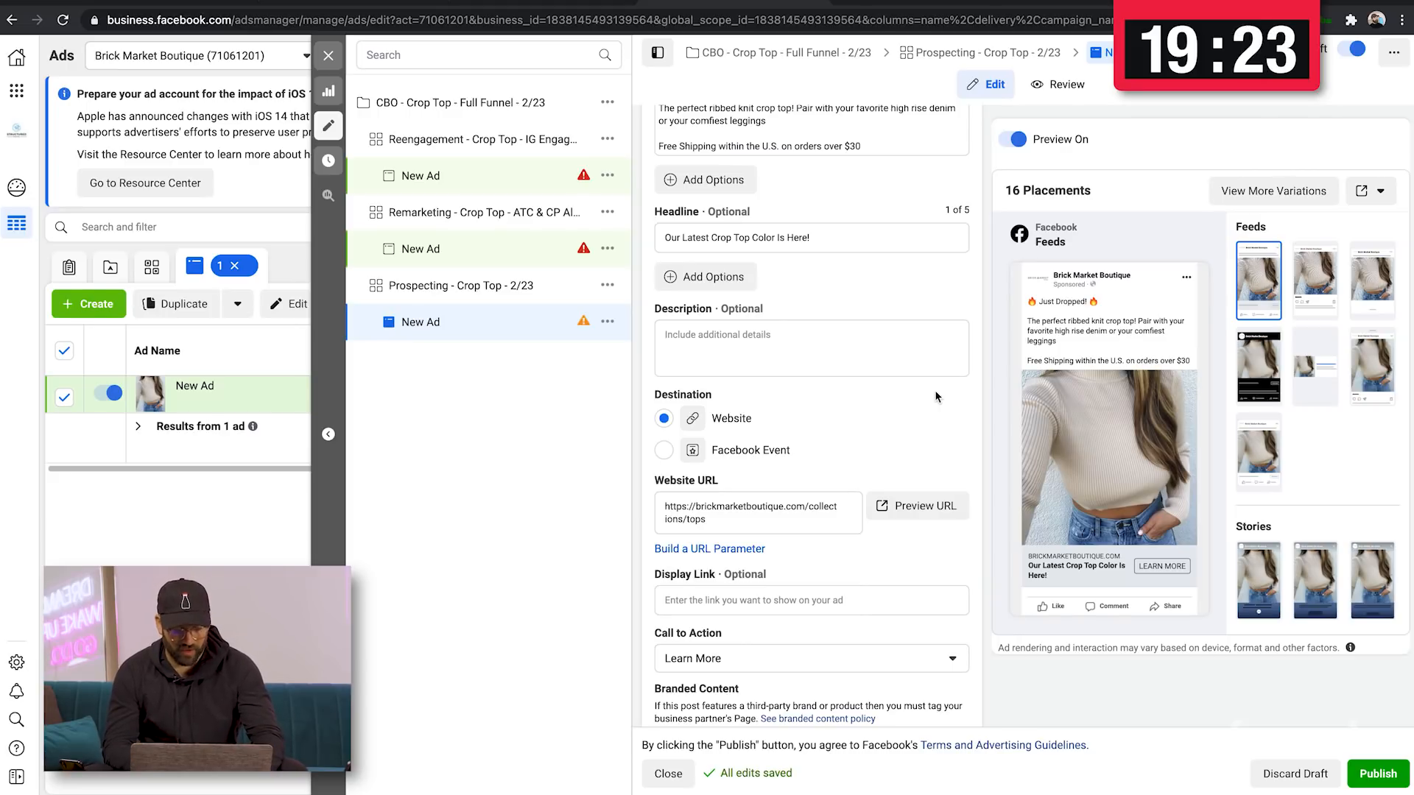
key(super+v)
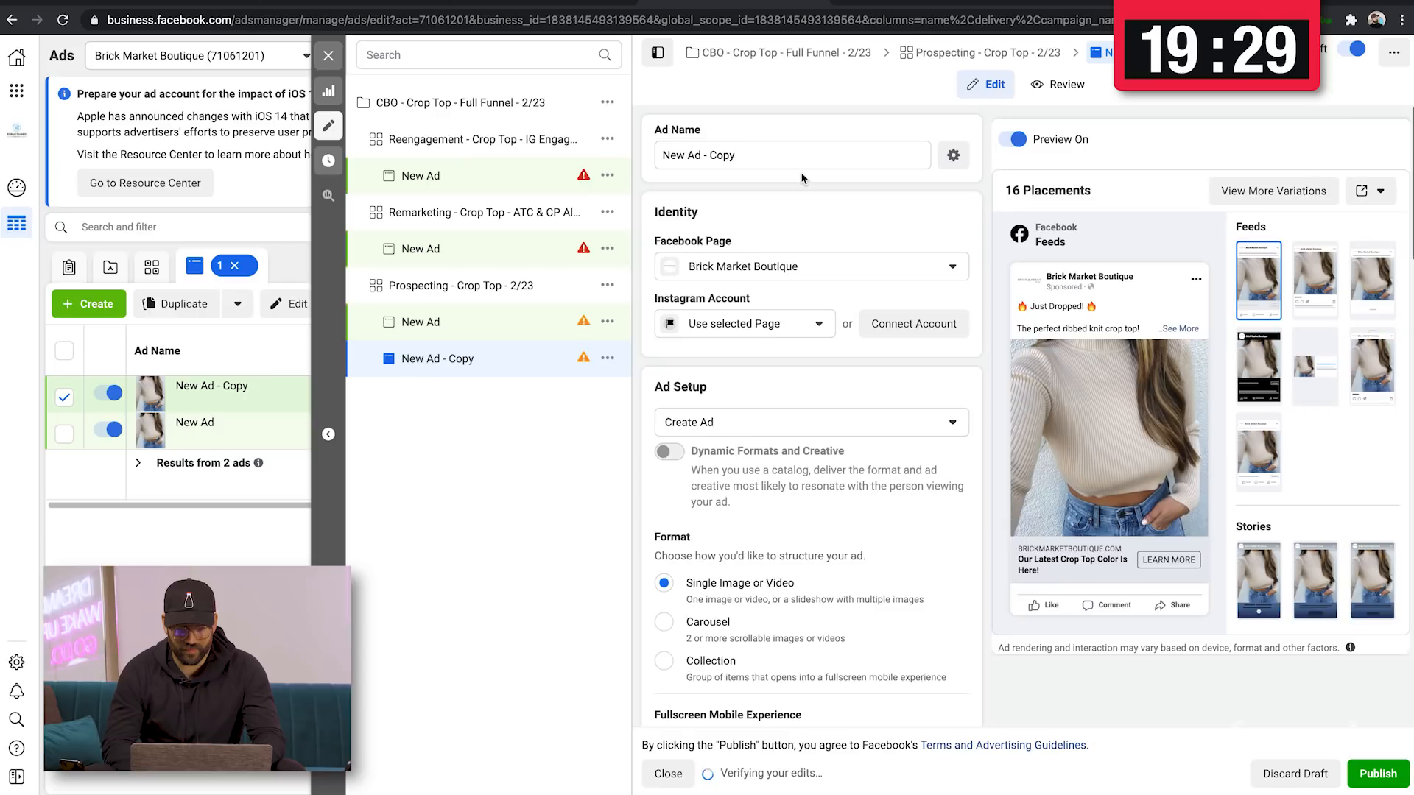
double_click(721, 156)
key(BackSpace)
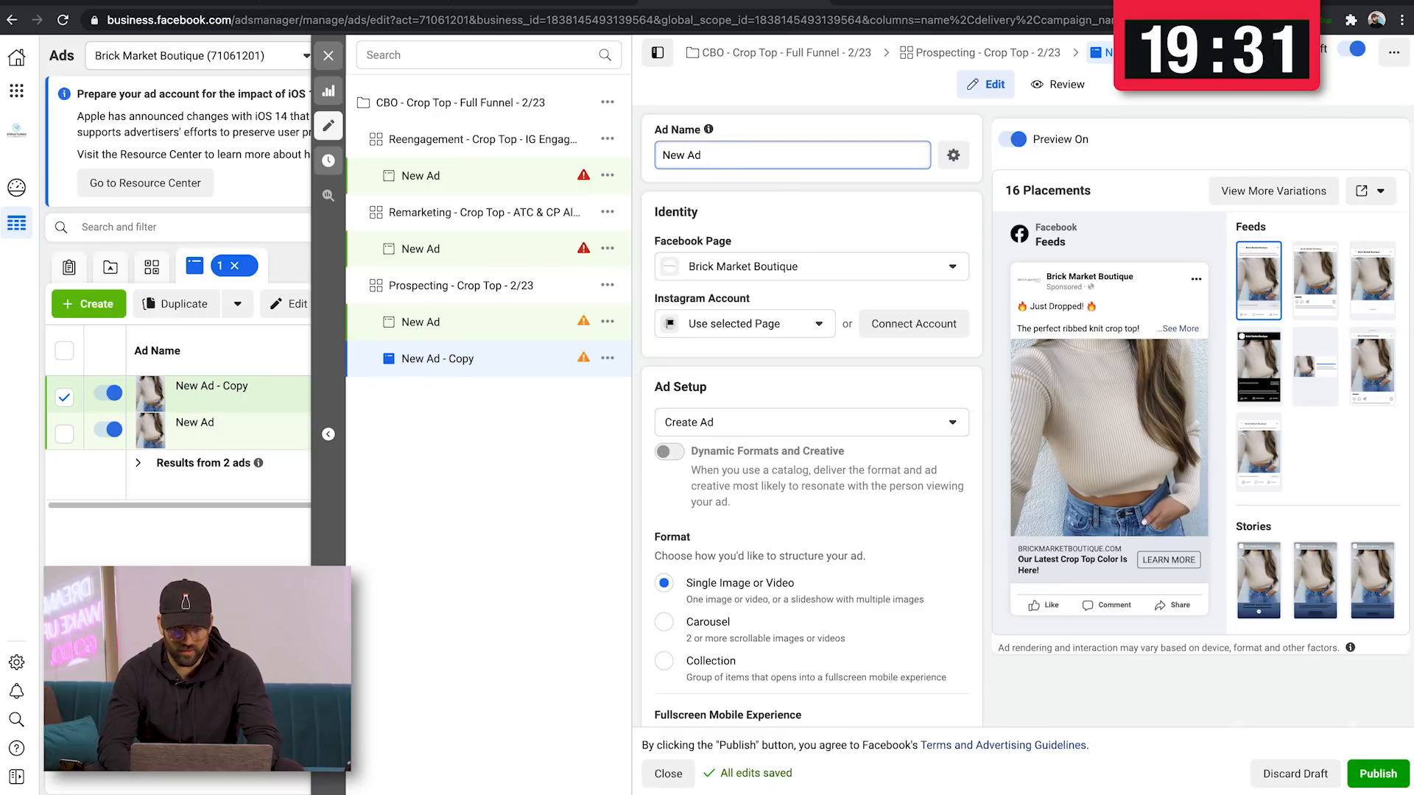
key(BackSpace)
key(BackSpace)
key(BackSpace)
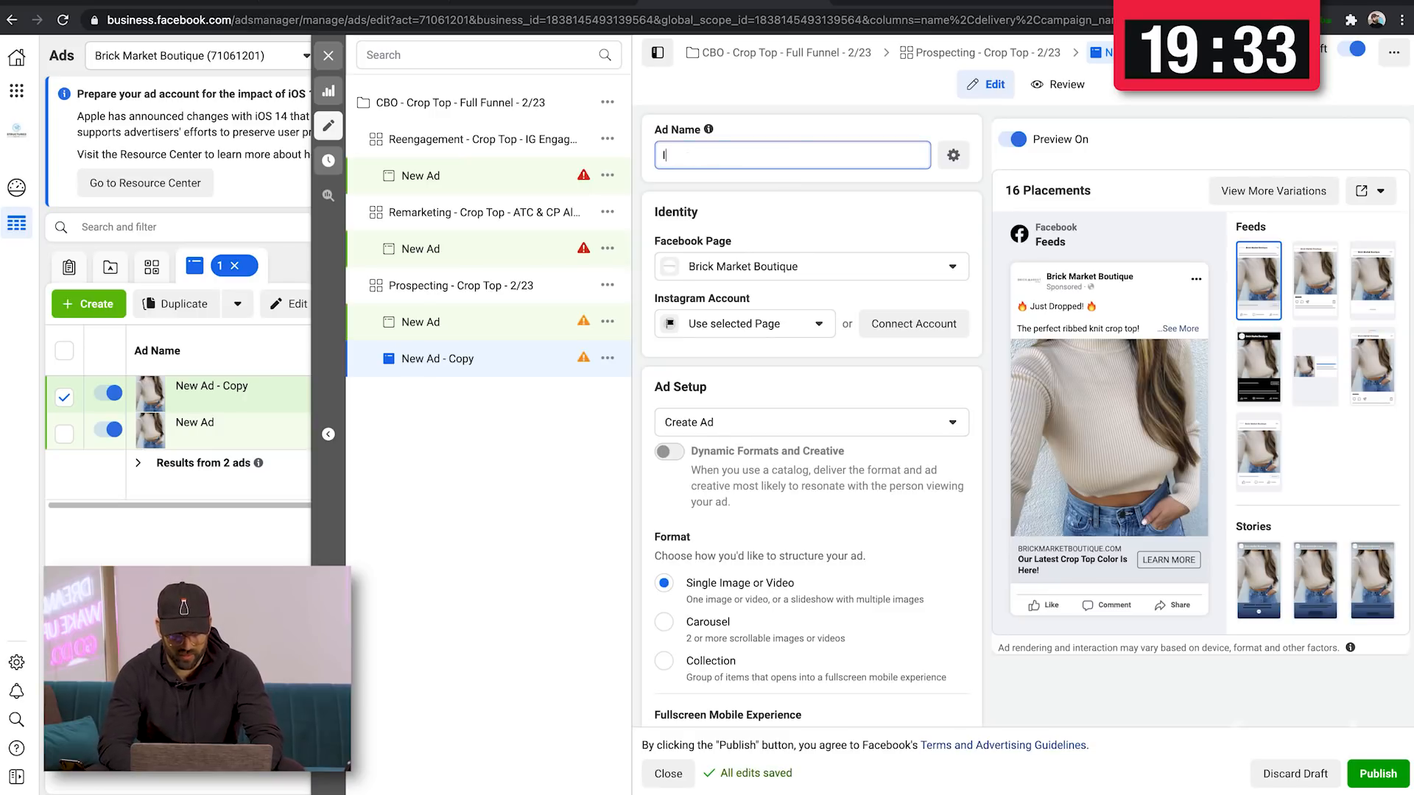
text(IMage)
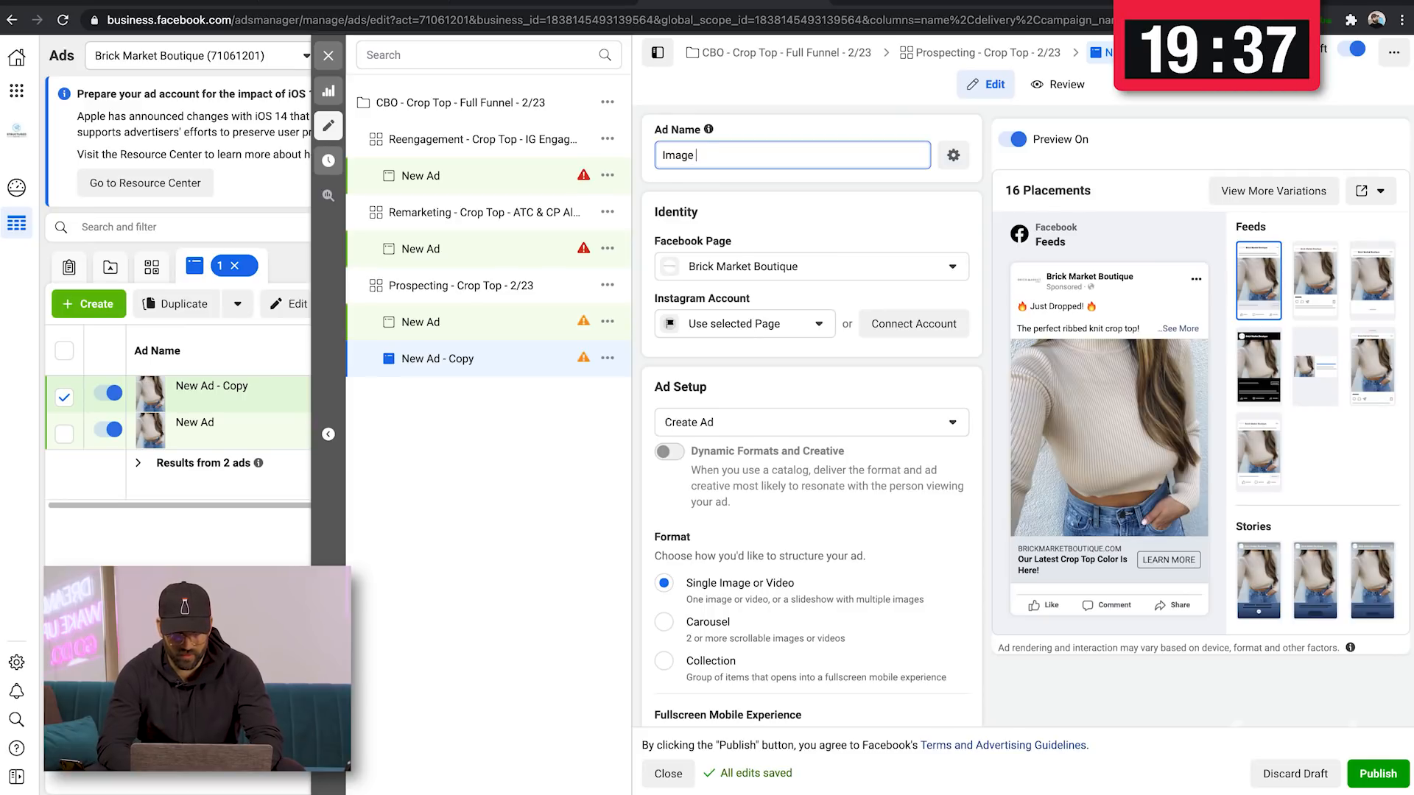
text(- )
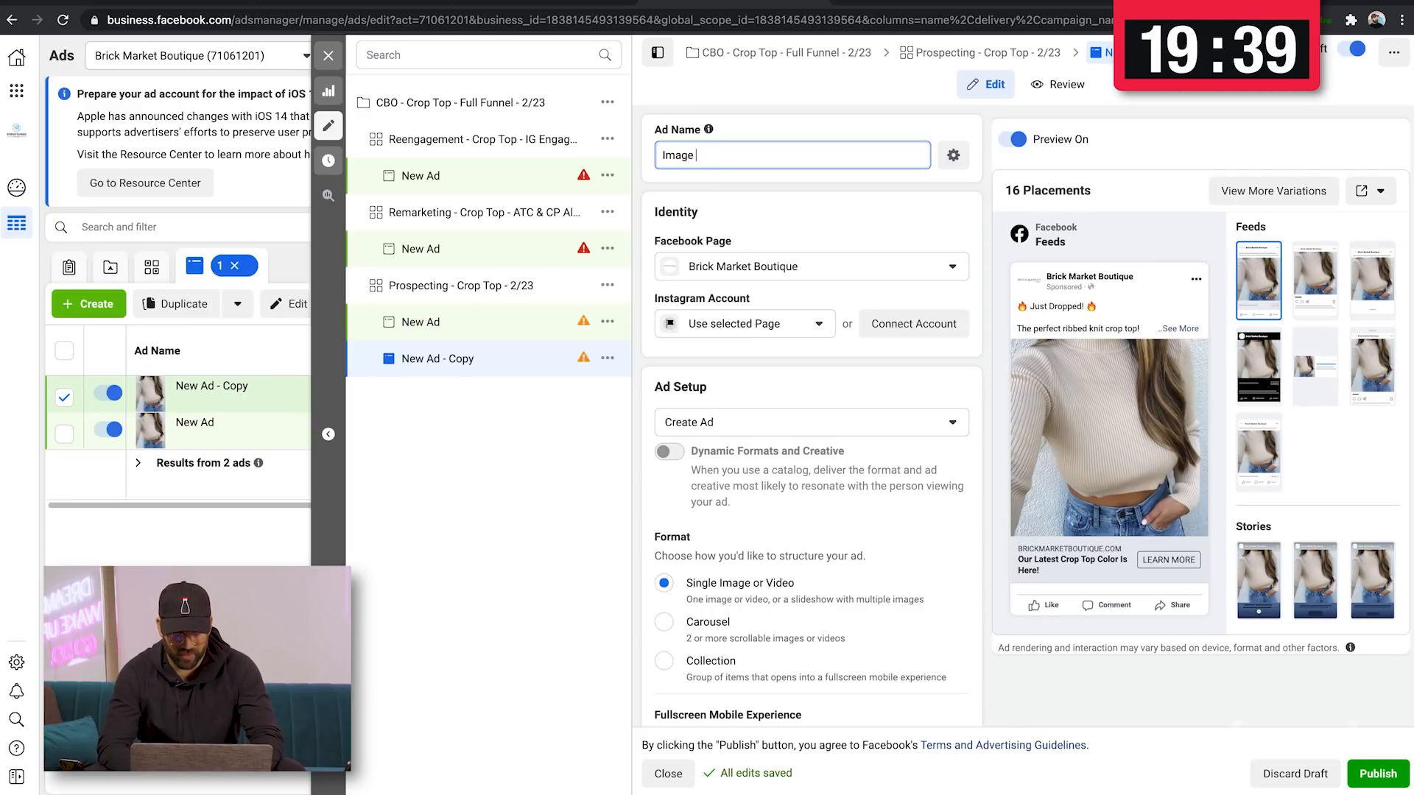
text(2 -)
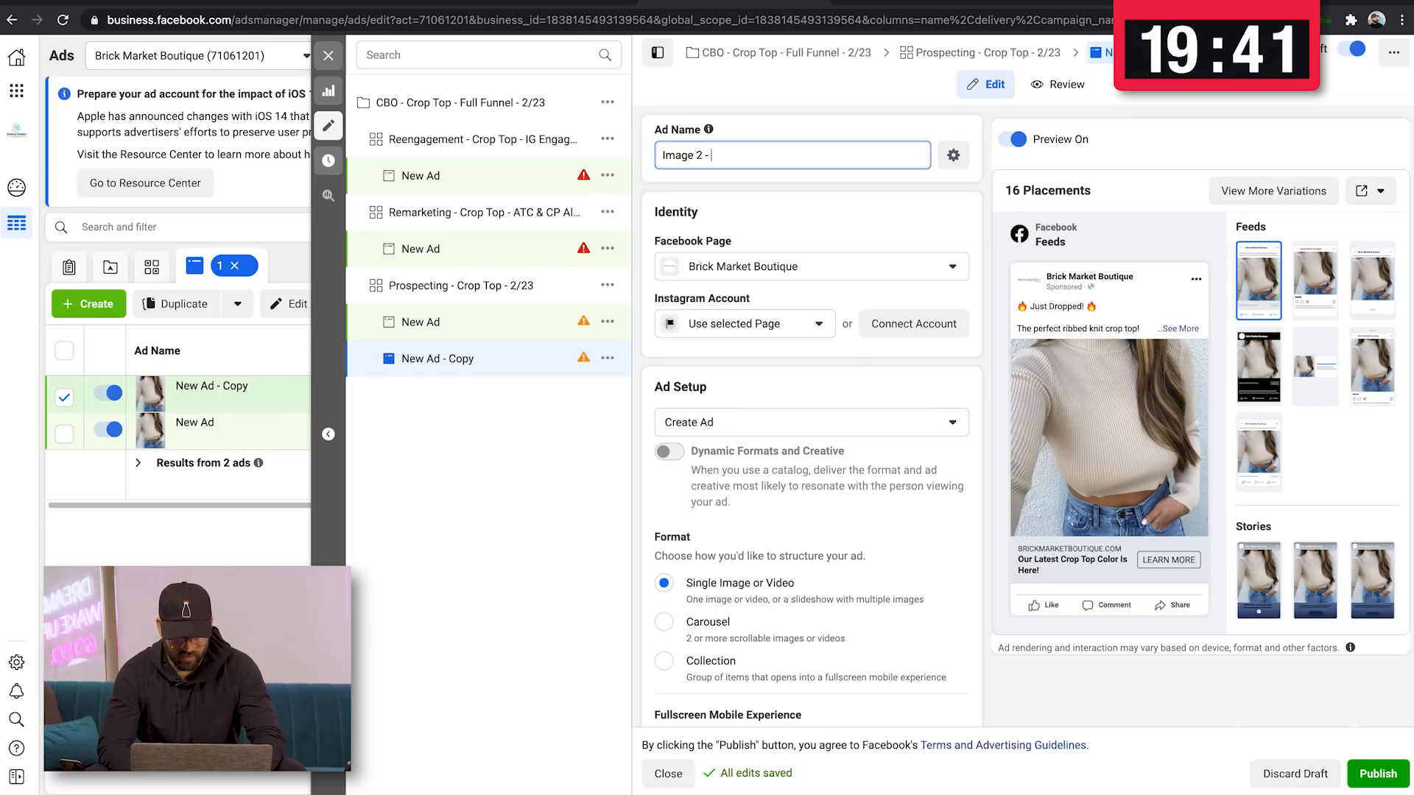
text( Crop Top)
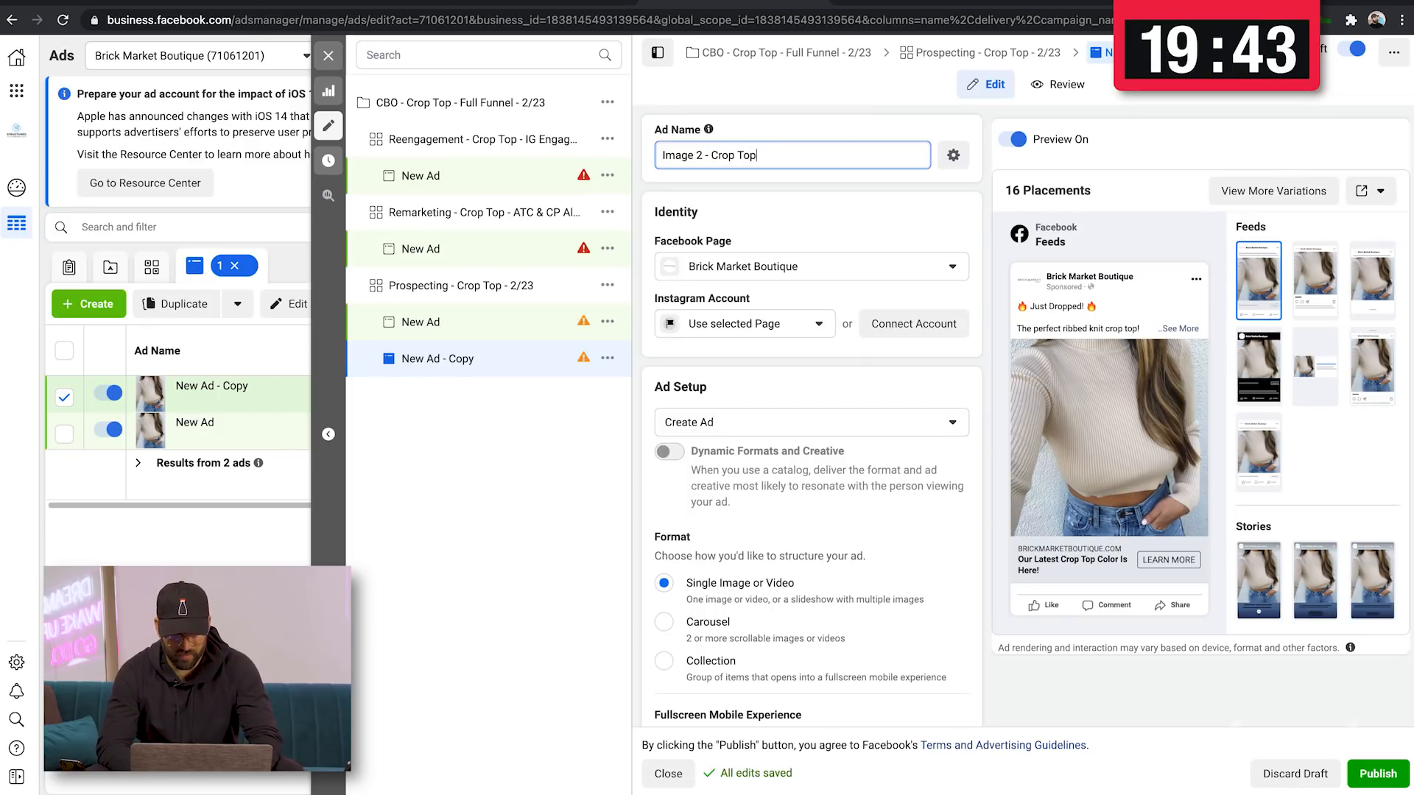
text( - 2/23)
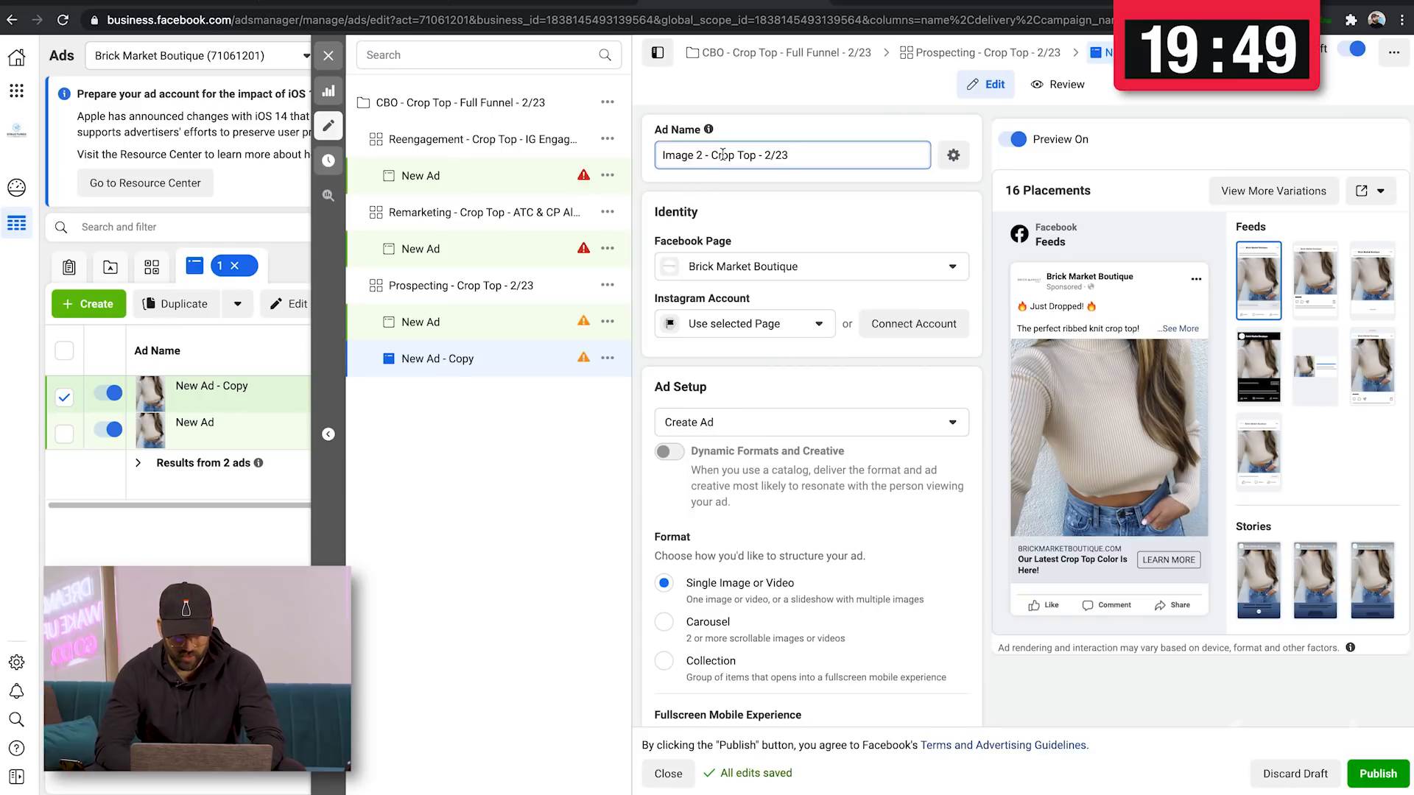
text(Copy 1)
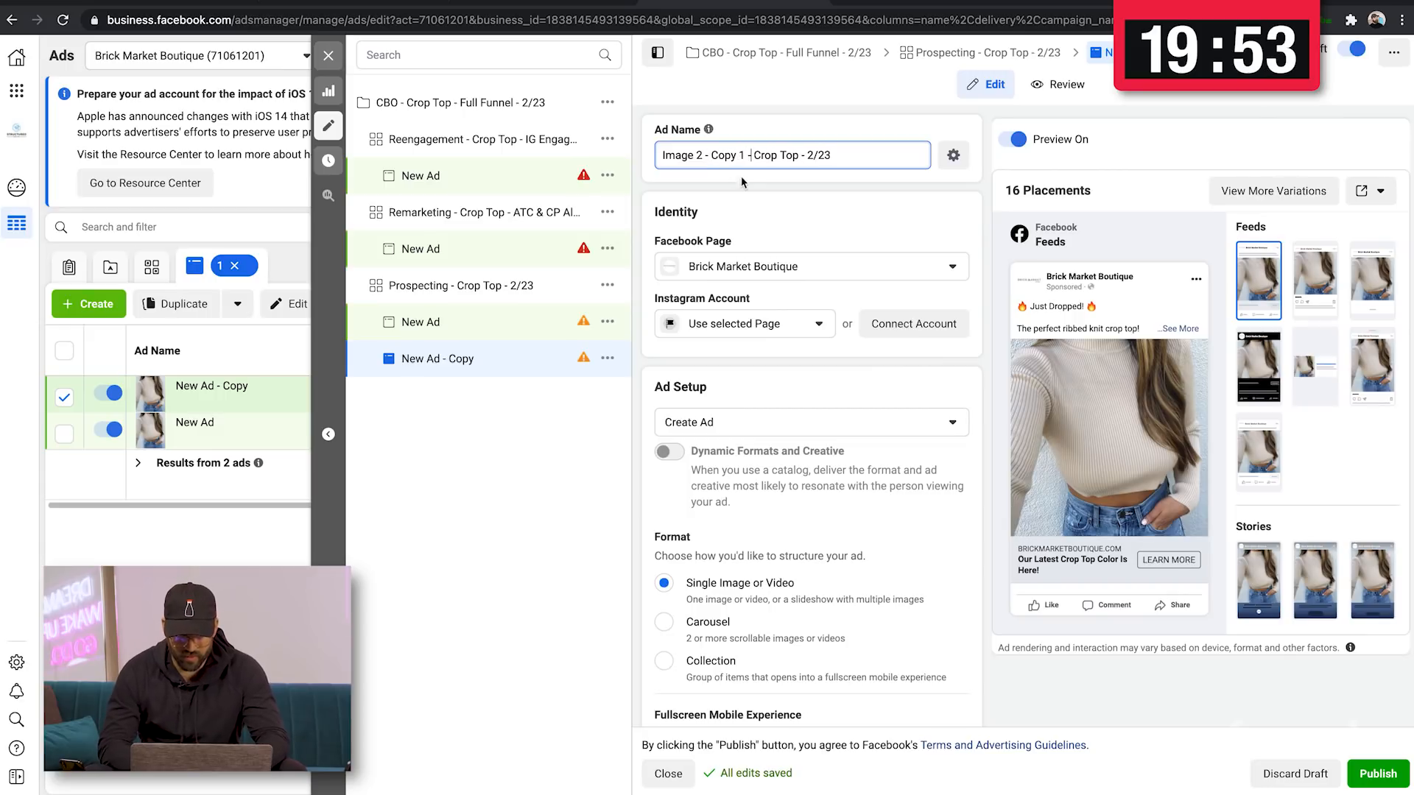
Clear the Image 2 ad's media and select the account image whose name starts with IMG_76E140 instead
scroll(772, 178, down, 1)
scroll(772, 178, down, 5)
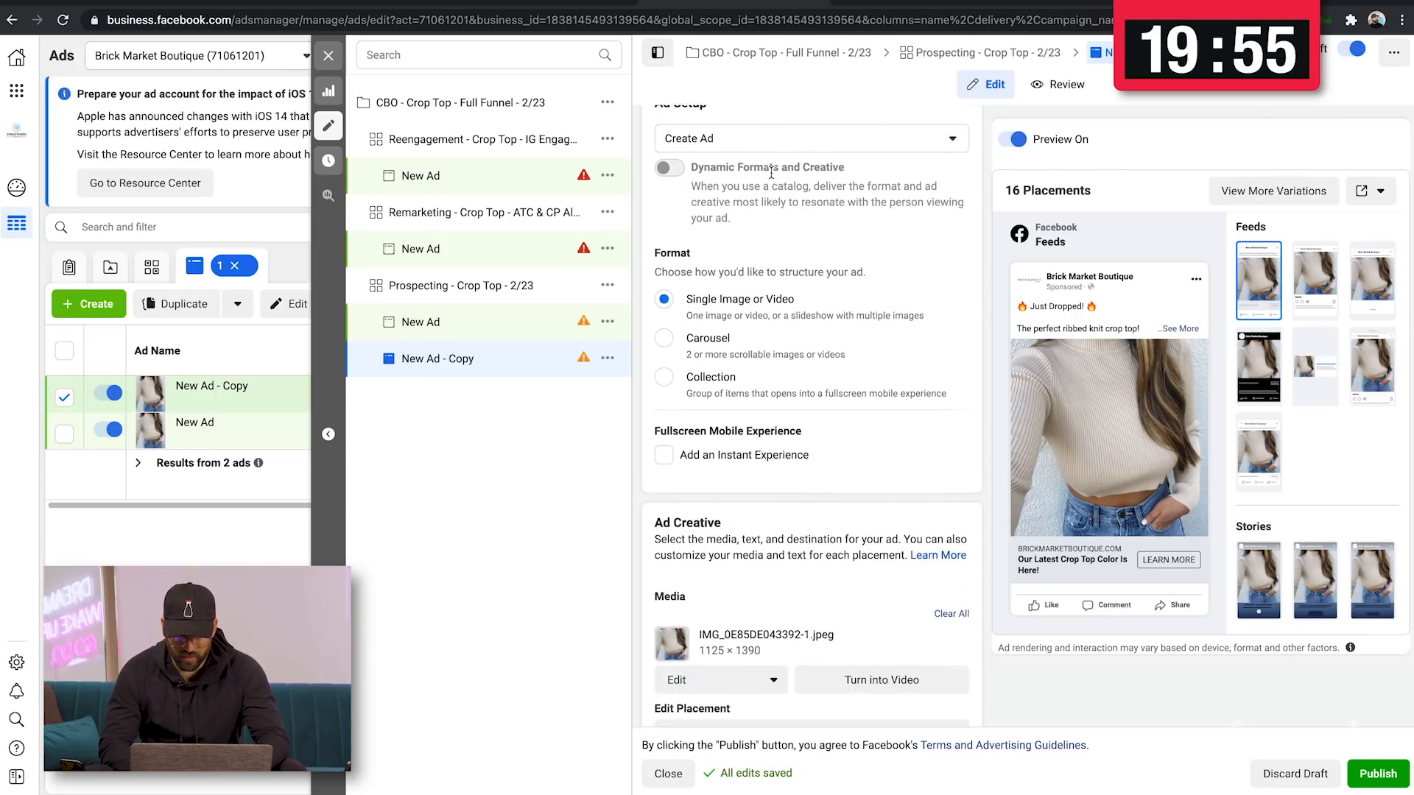
scroll(771, 177, down, 4)
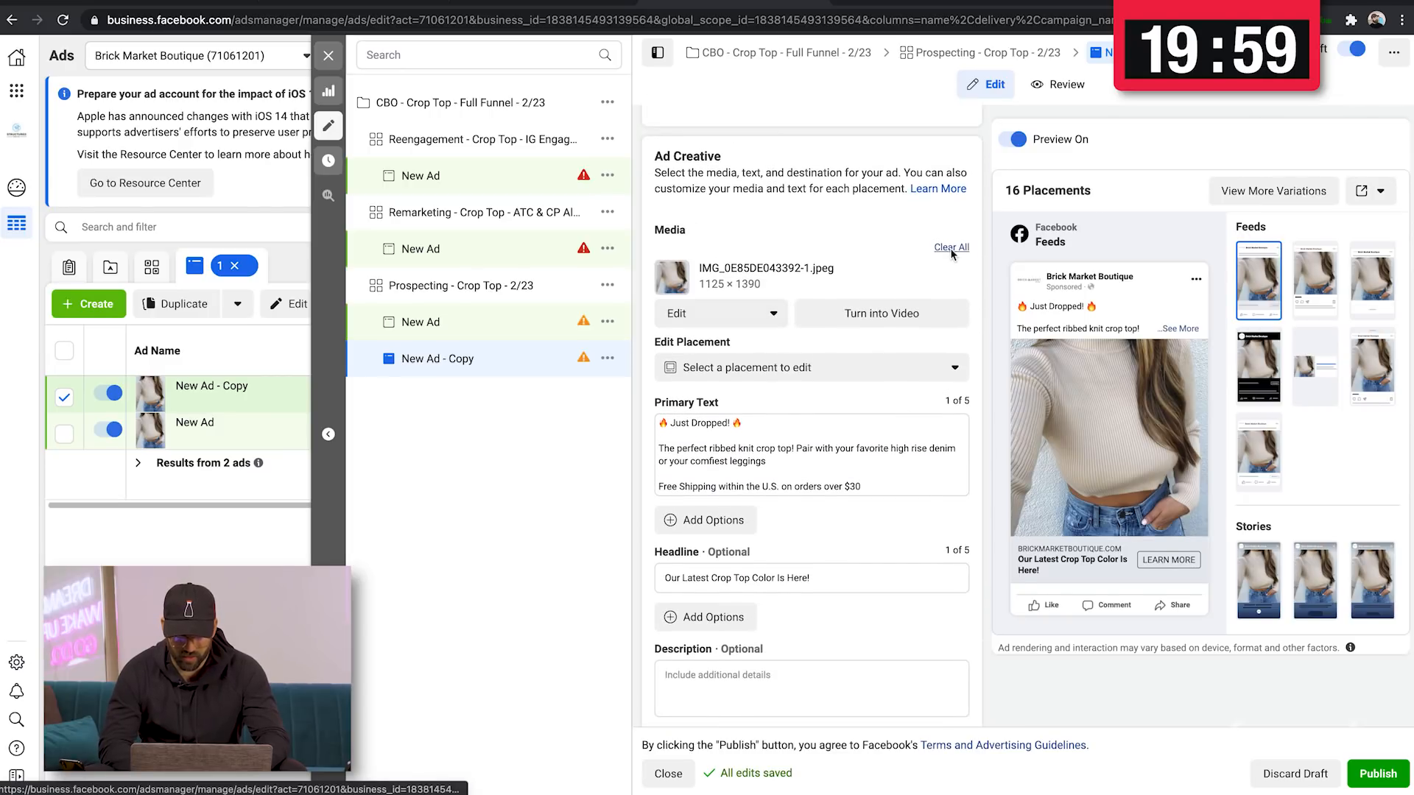
click(951, 248)
click(720, 258)
click(712, 292)
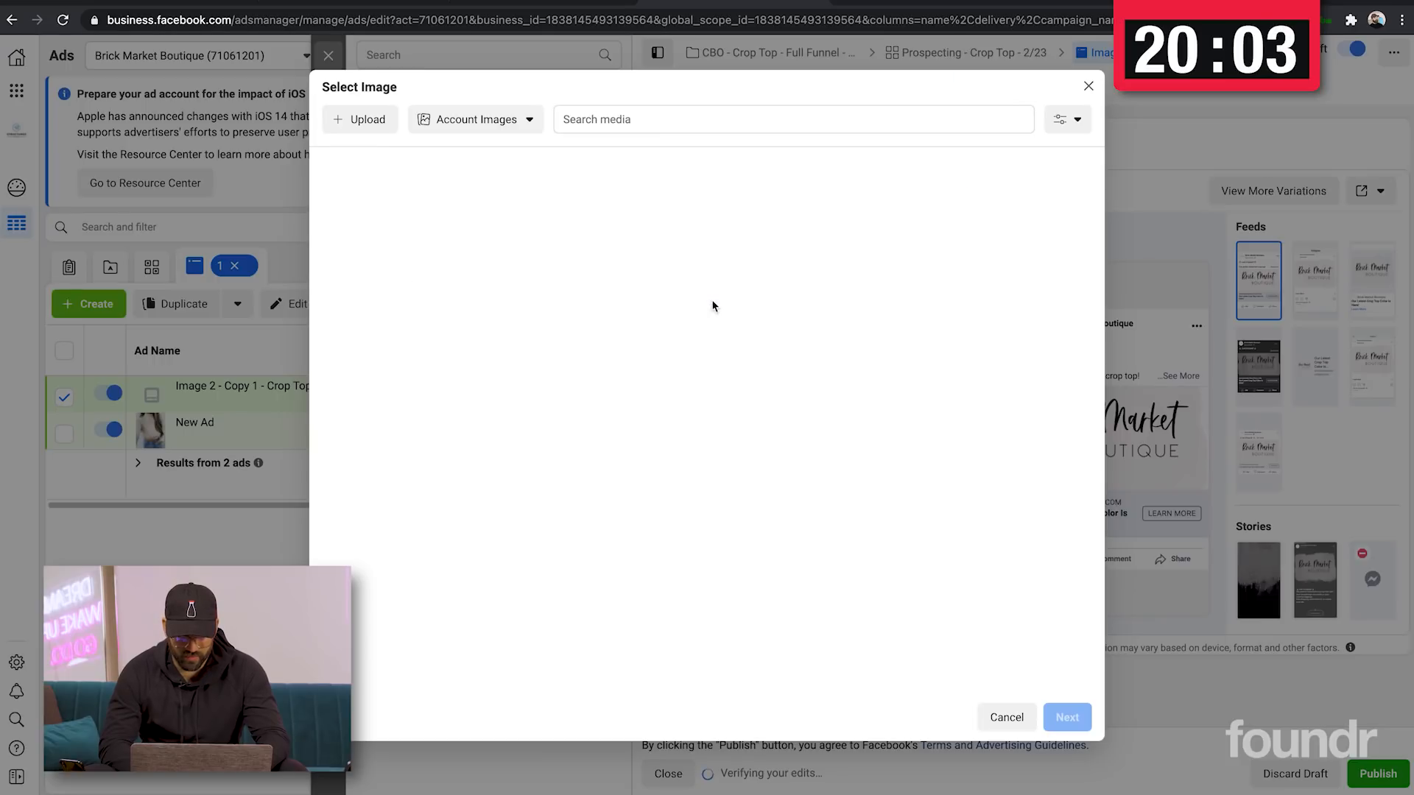
click(447, 209)
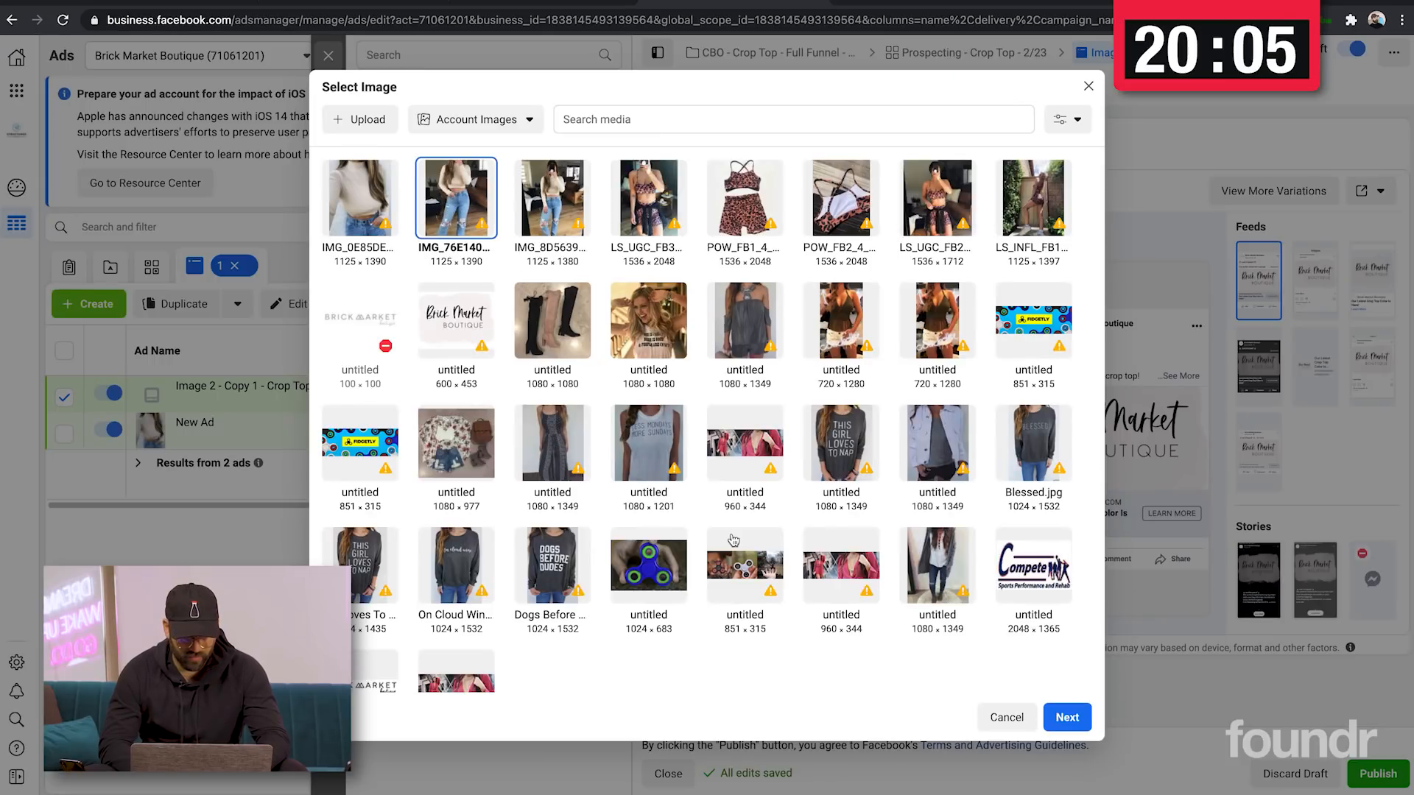
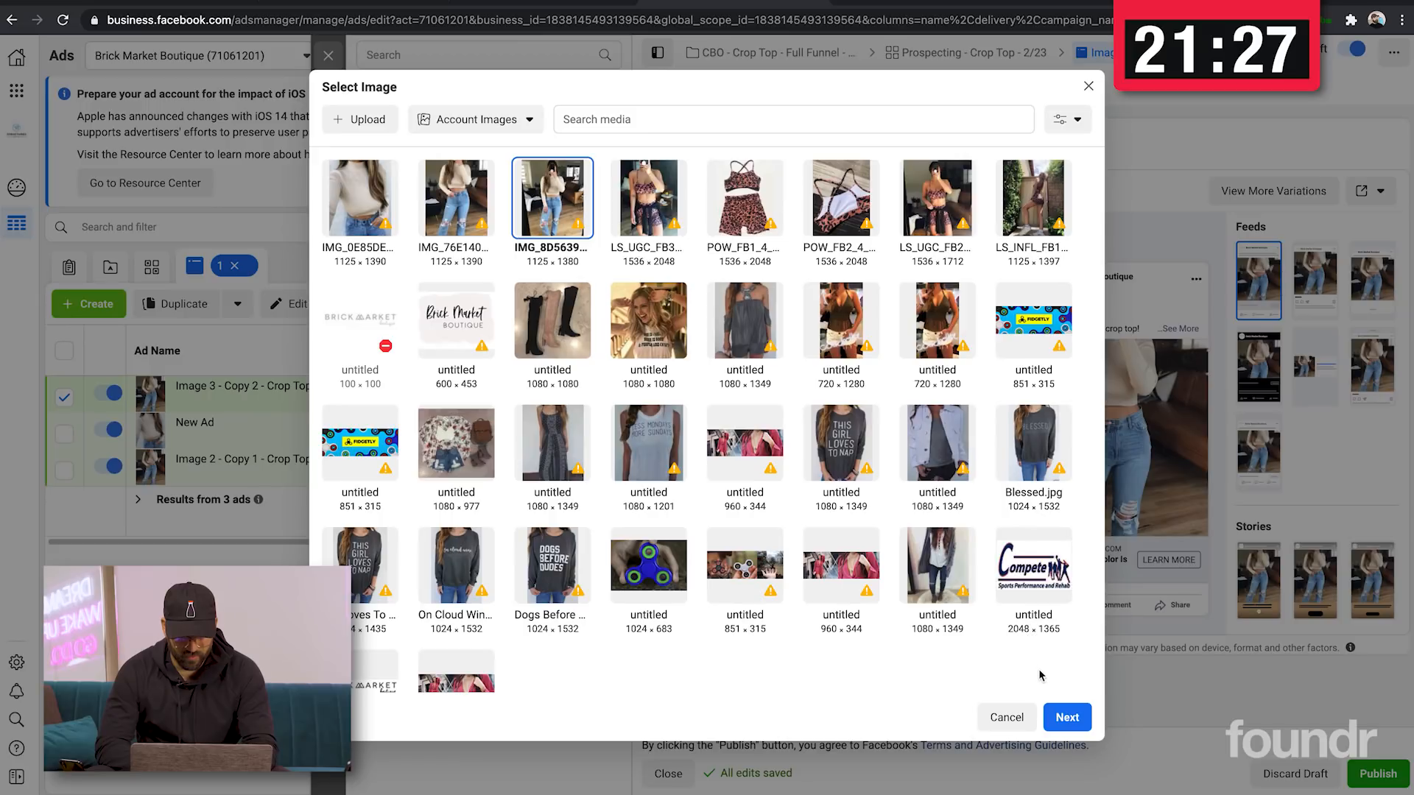
Apply IMG_8D5639AC42D7-1.jpeg to the Image 3 ad without placement crops or enhancements, and expand the preview's full text
click(1060, 712)
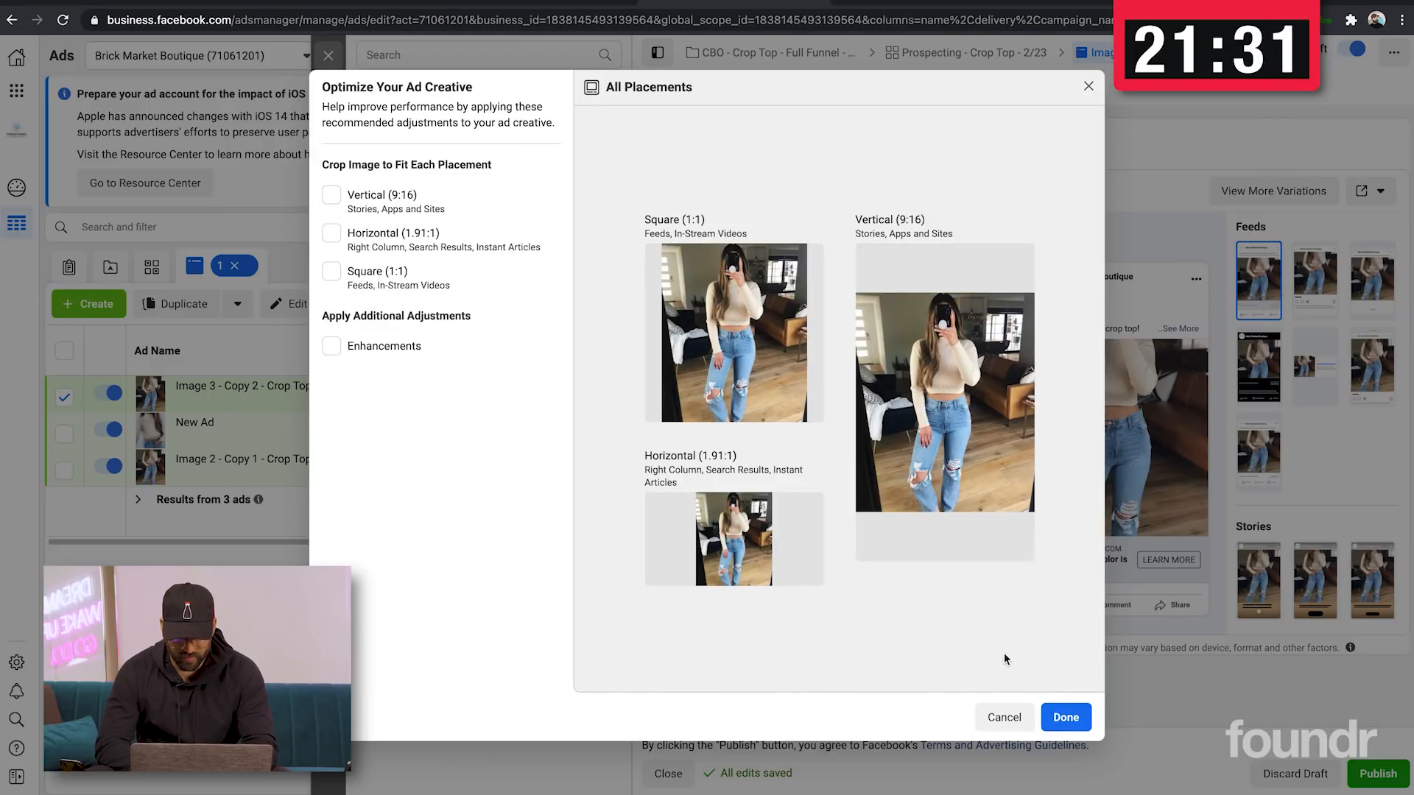
click(1064, 719)
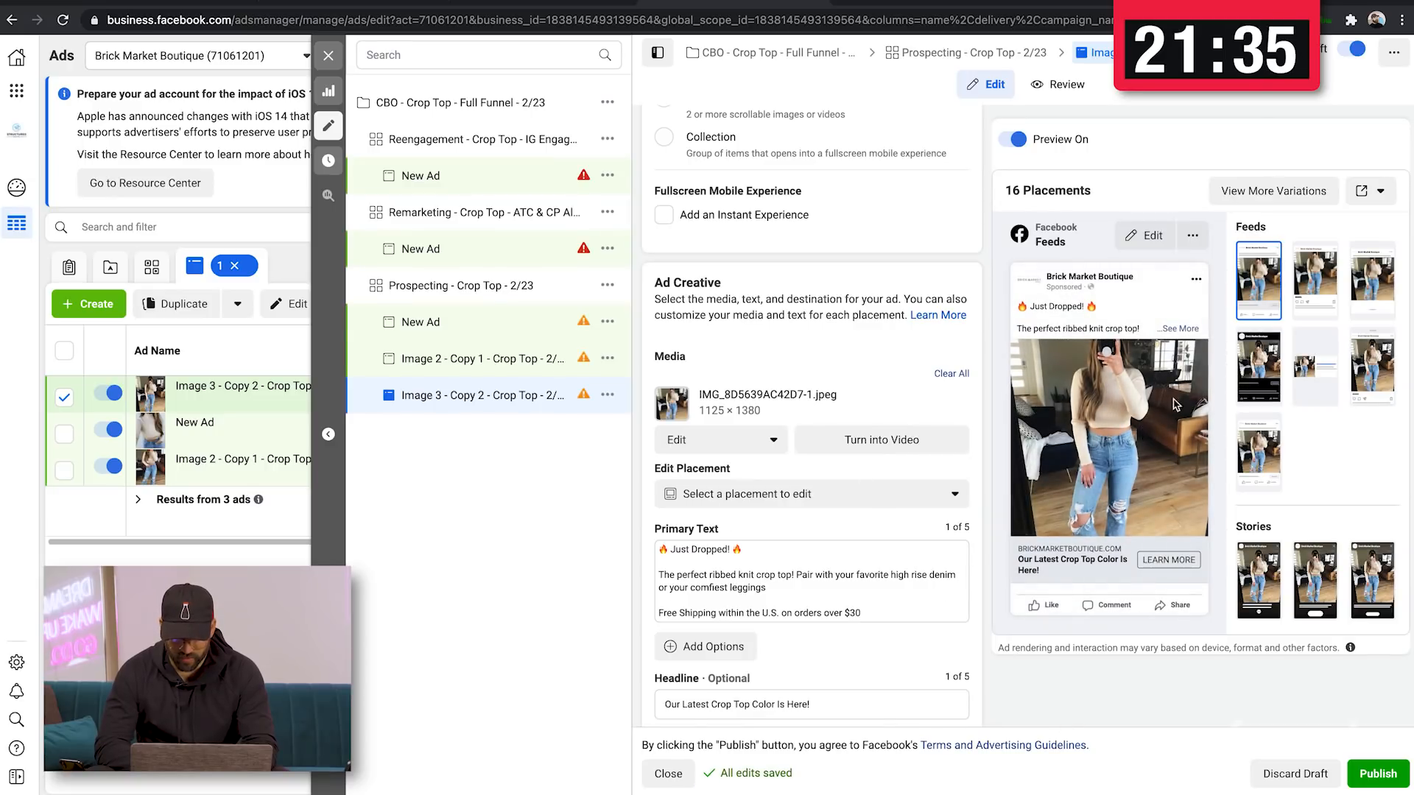
click(1178, 329)
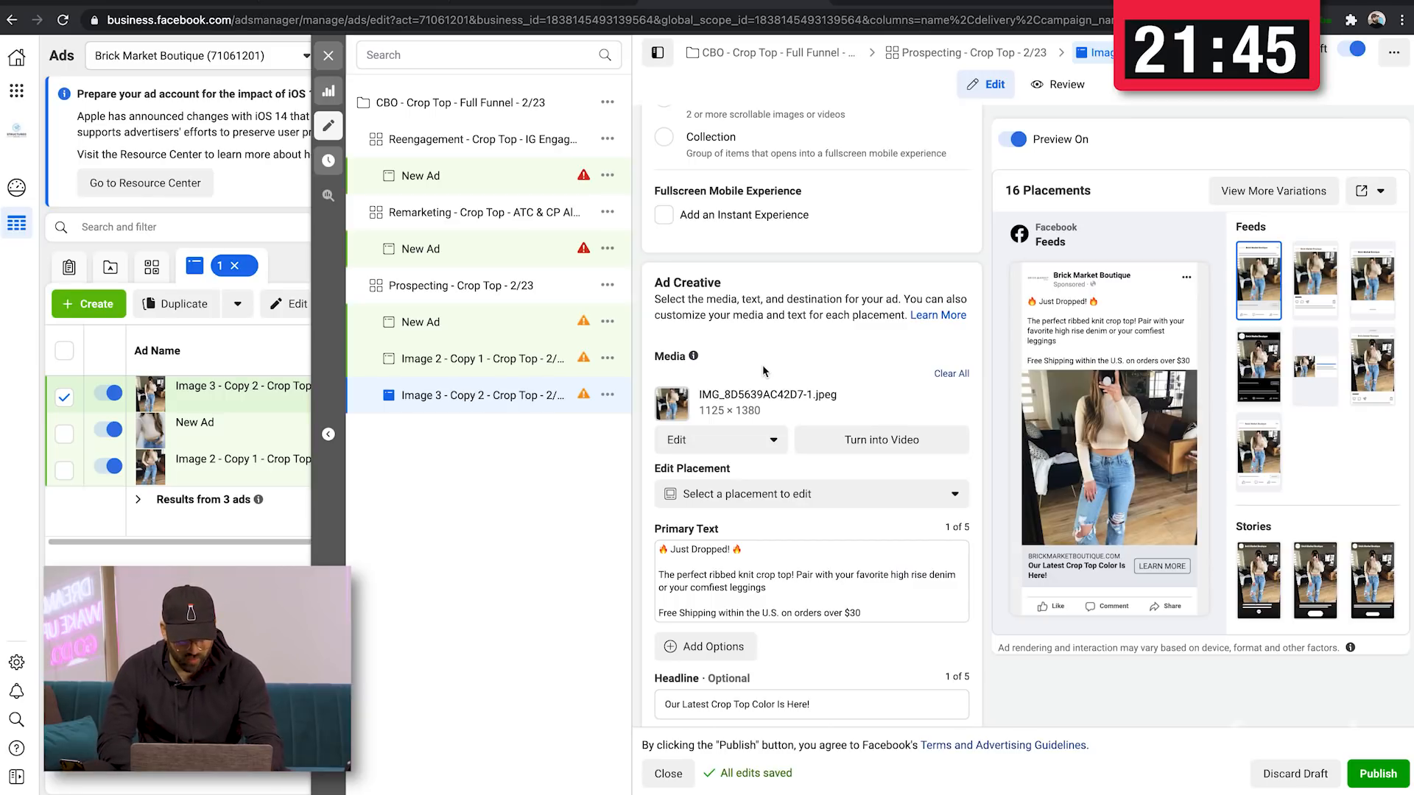
Duplicate the Image 3 Prospecting ad and rename the copy "Carousel 1 - Copy 1 - Crop Top - 2/23"
key(super+d)
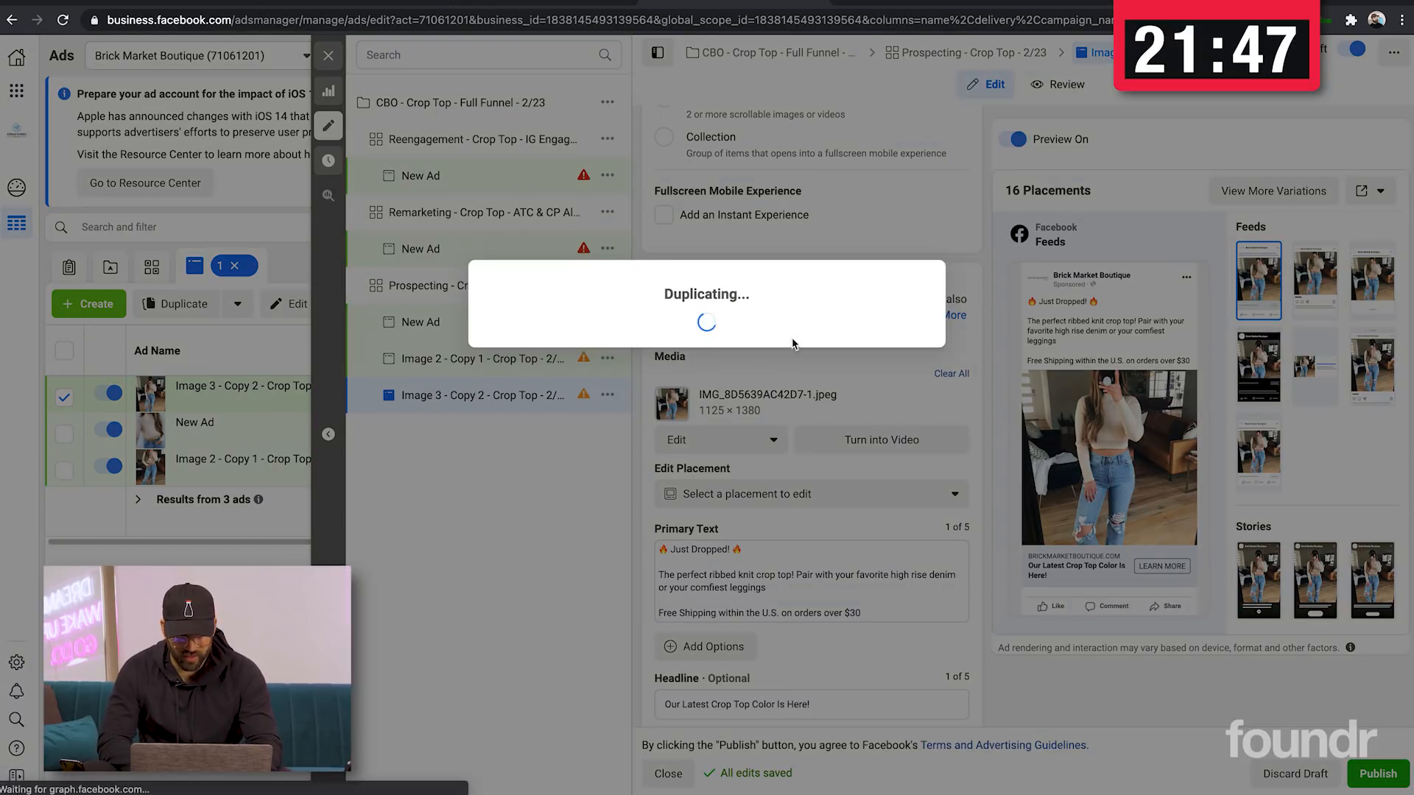
scroll(805, 221, up, 7)
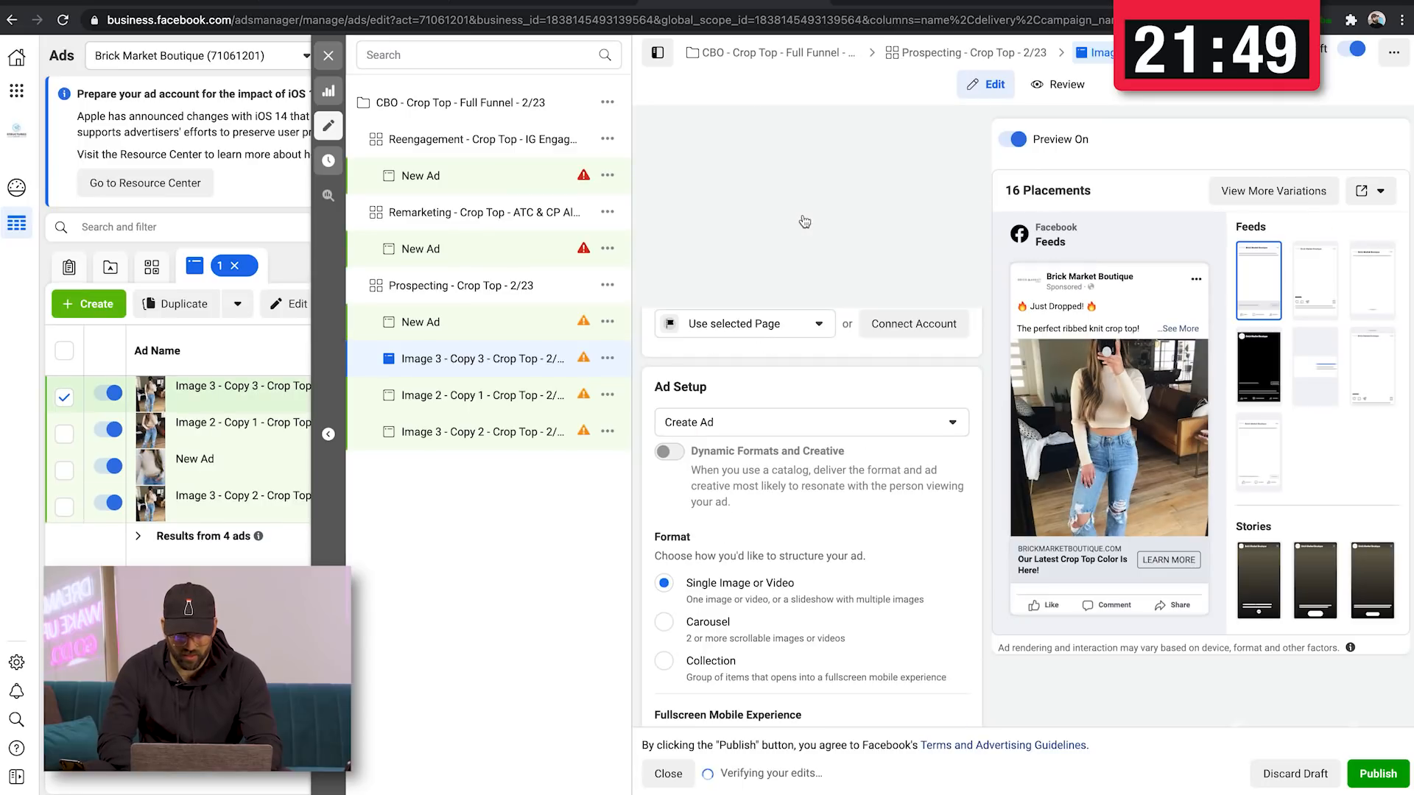
click(683, 155)
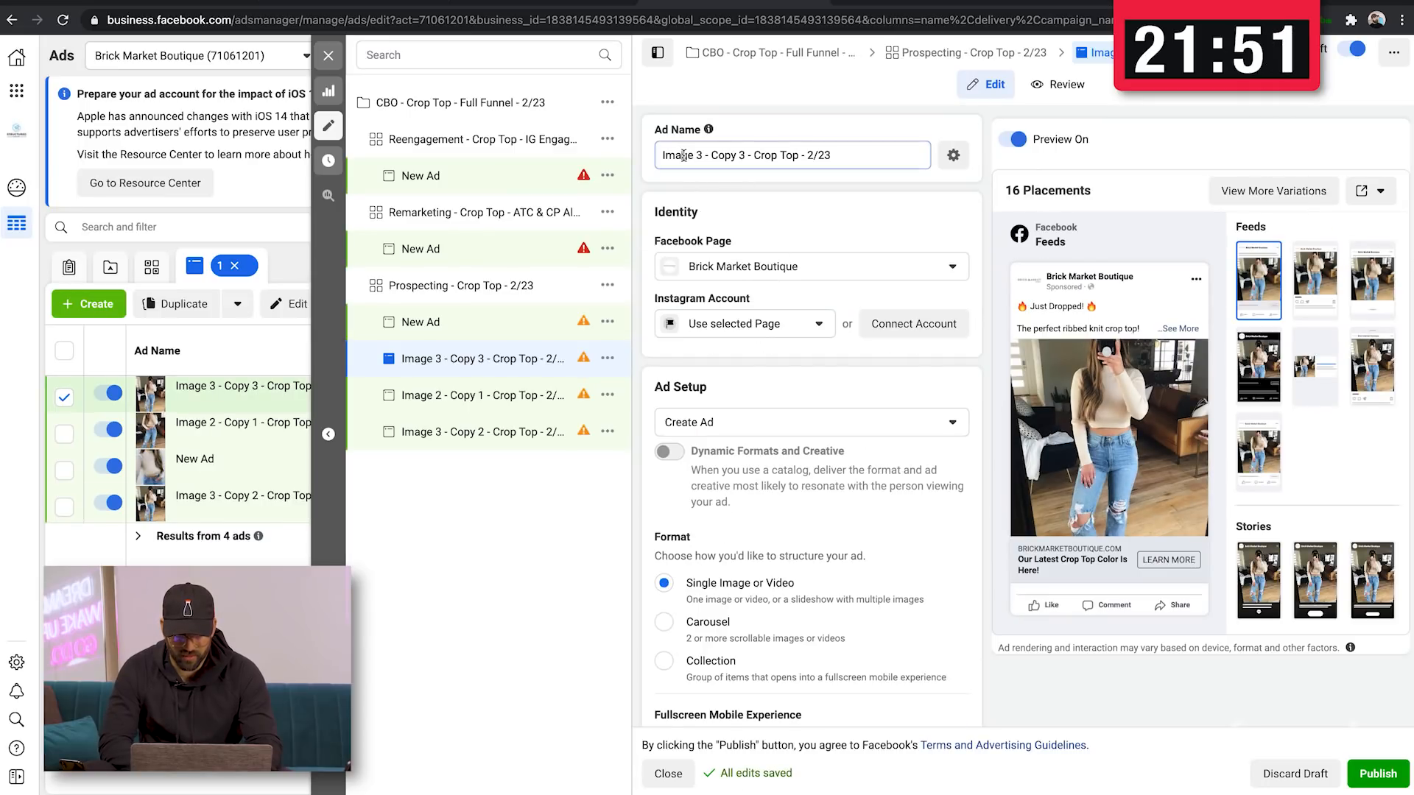
text(Ca)
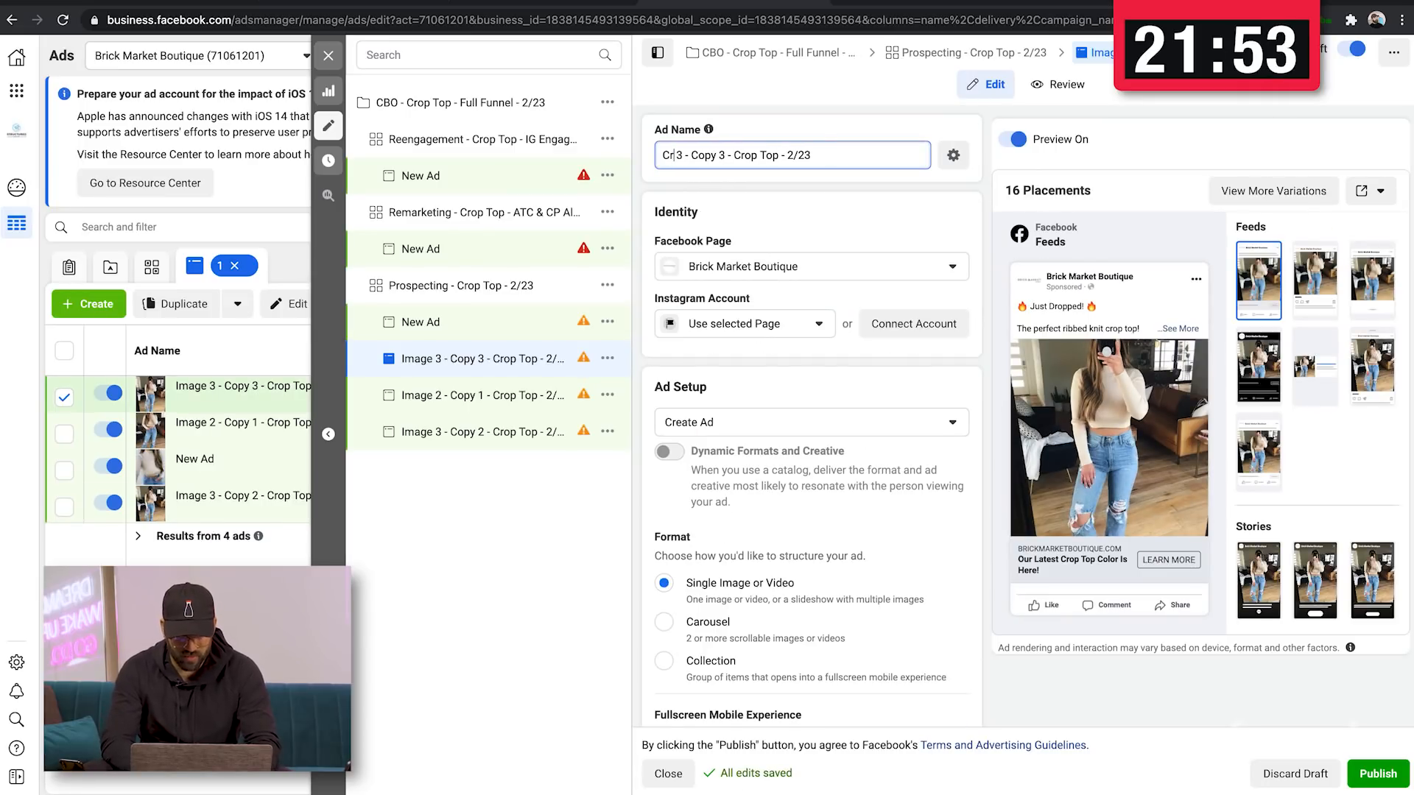
text(rousel 1)
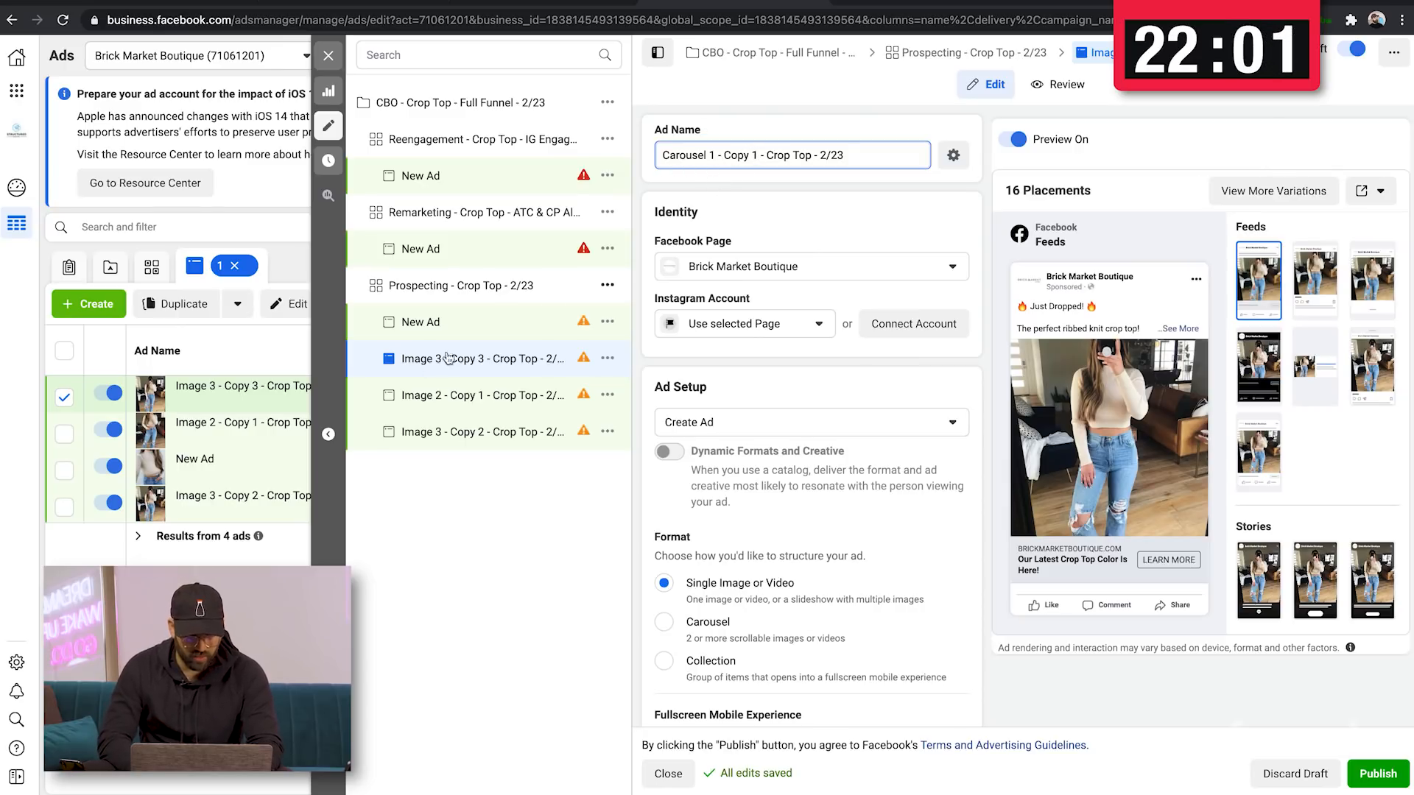
Open the original Image 3 ad and rename it "Image 3 - Copy 1 - Crop Top - 2/23"
mouse_move(281, 511)
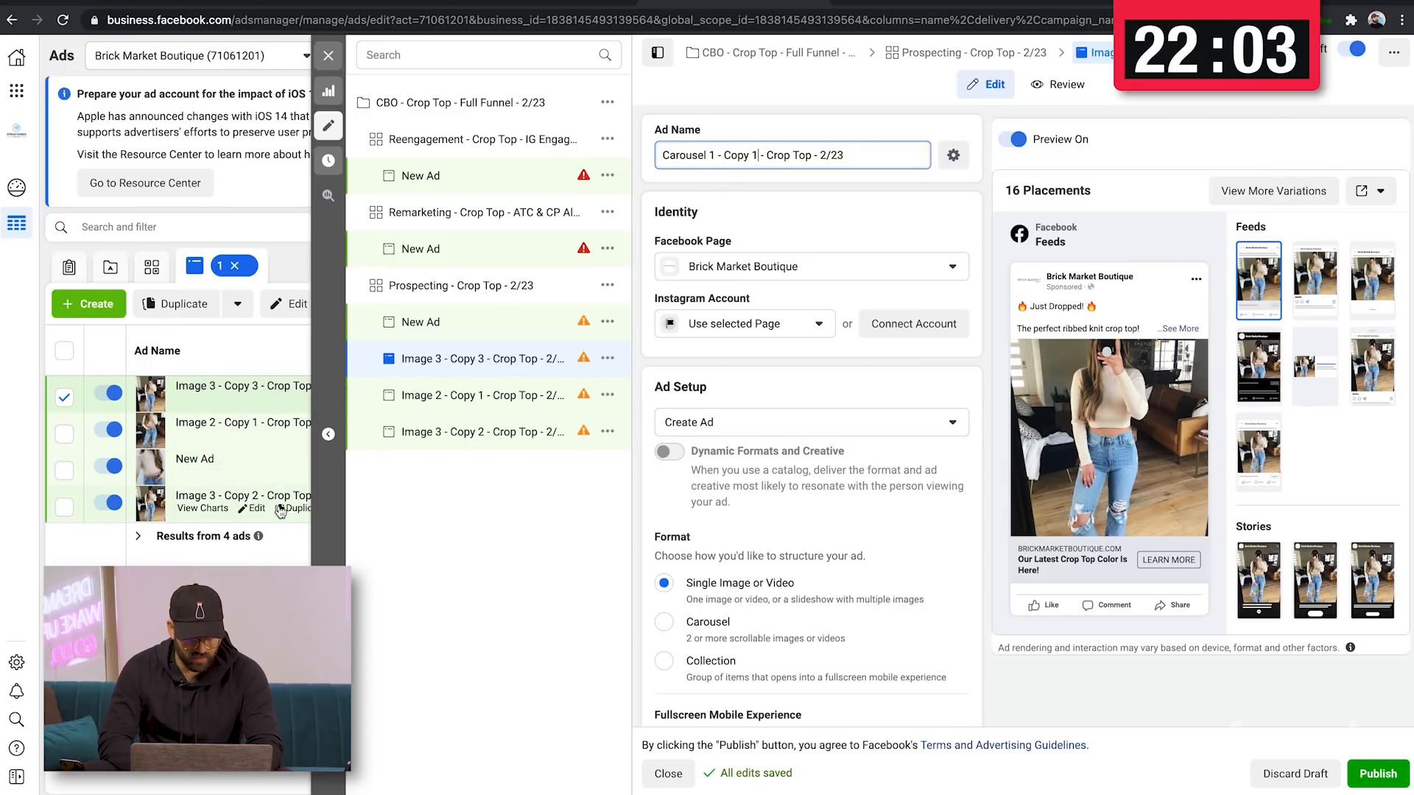
click(271, 515)
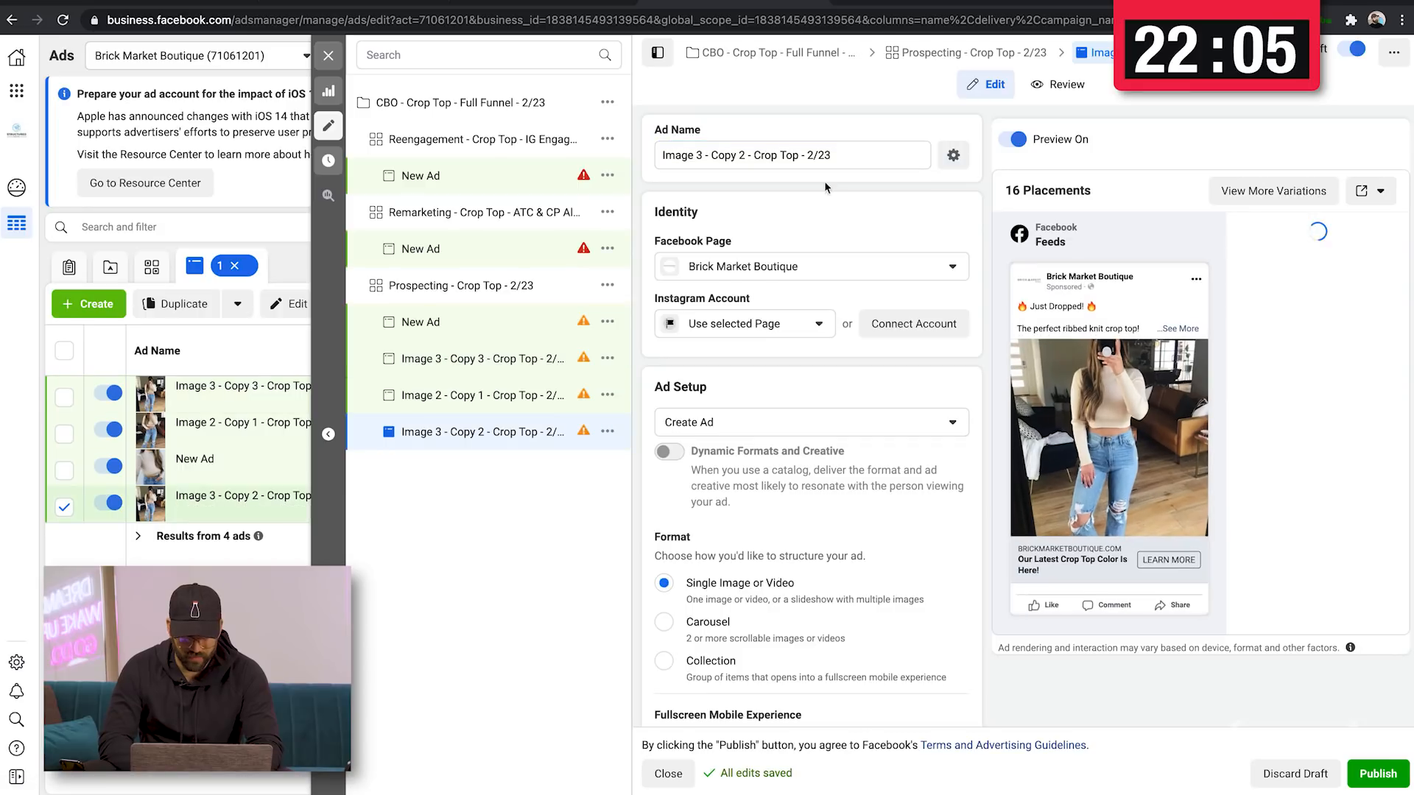
click(742, 157)
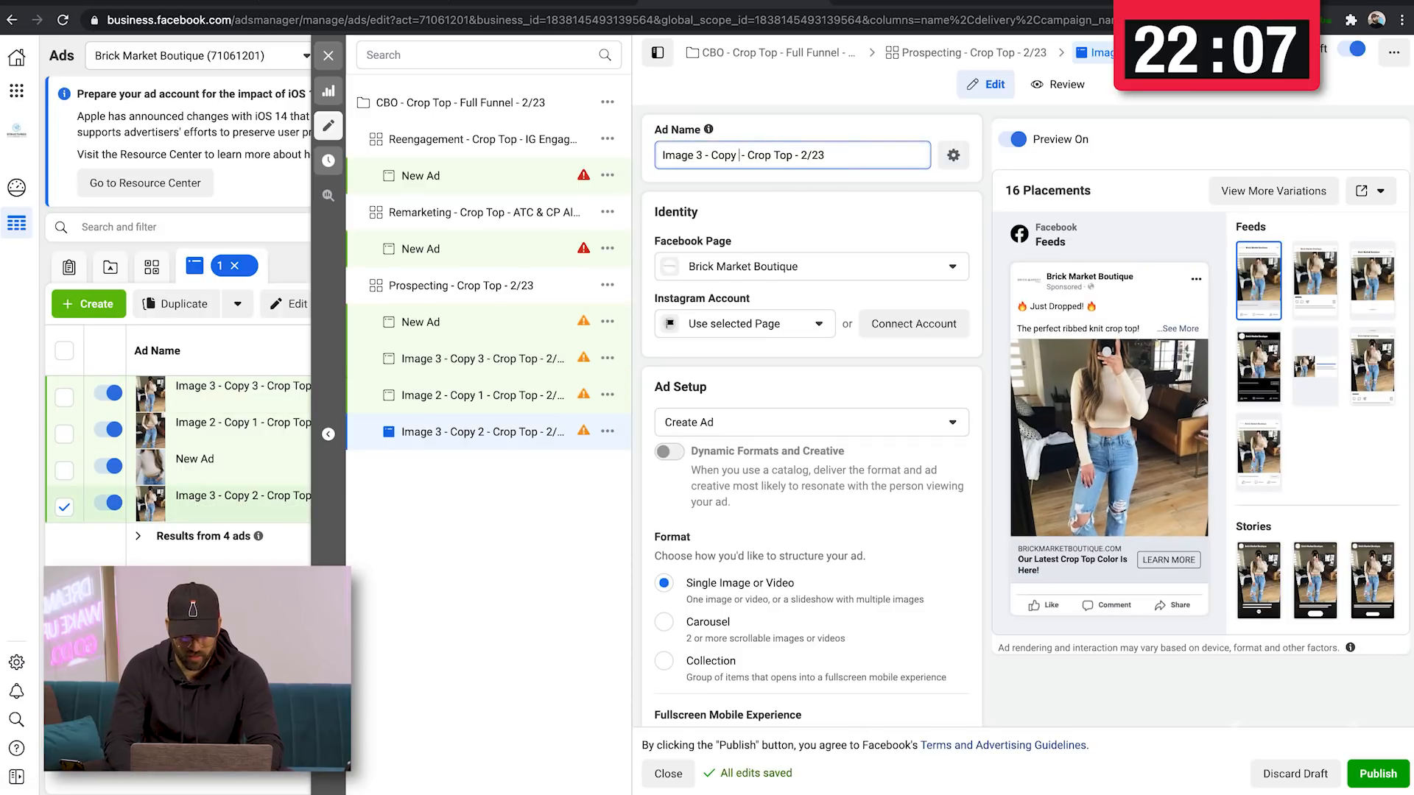
text(1)
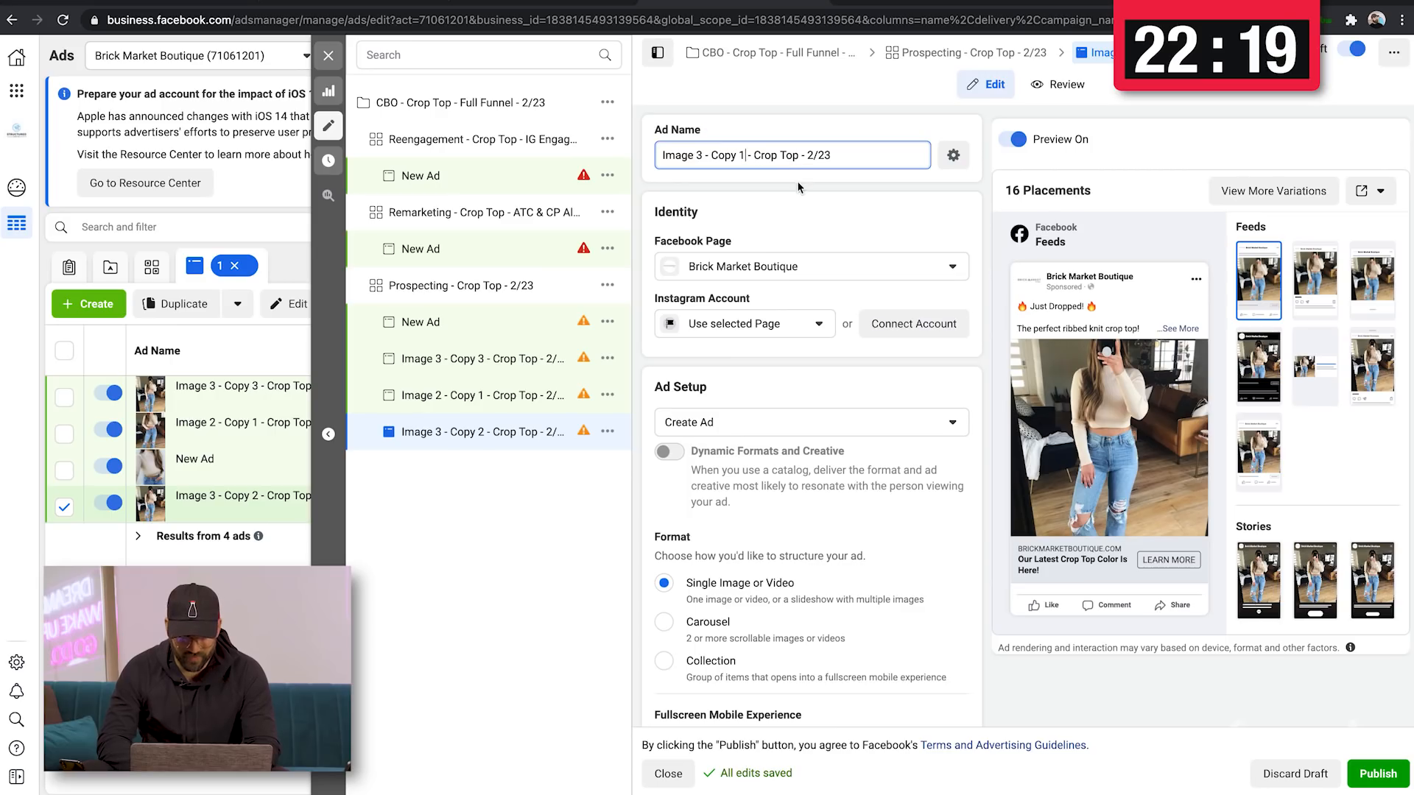
click(798, 187)
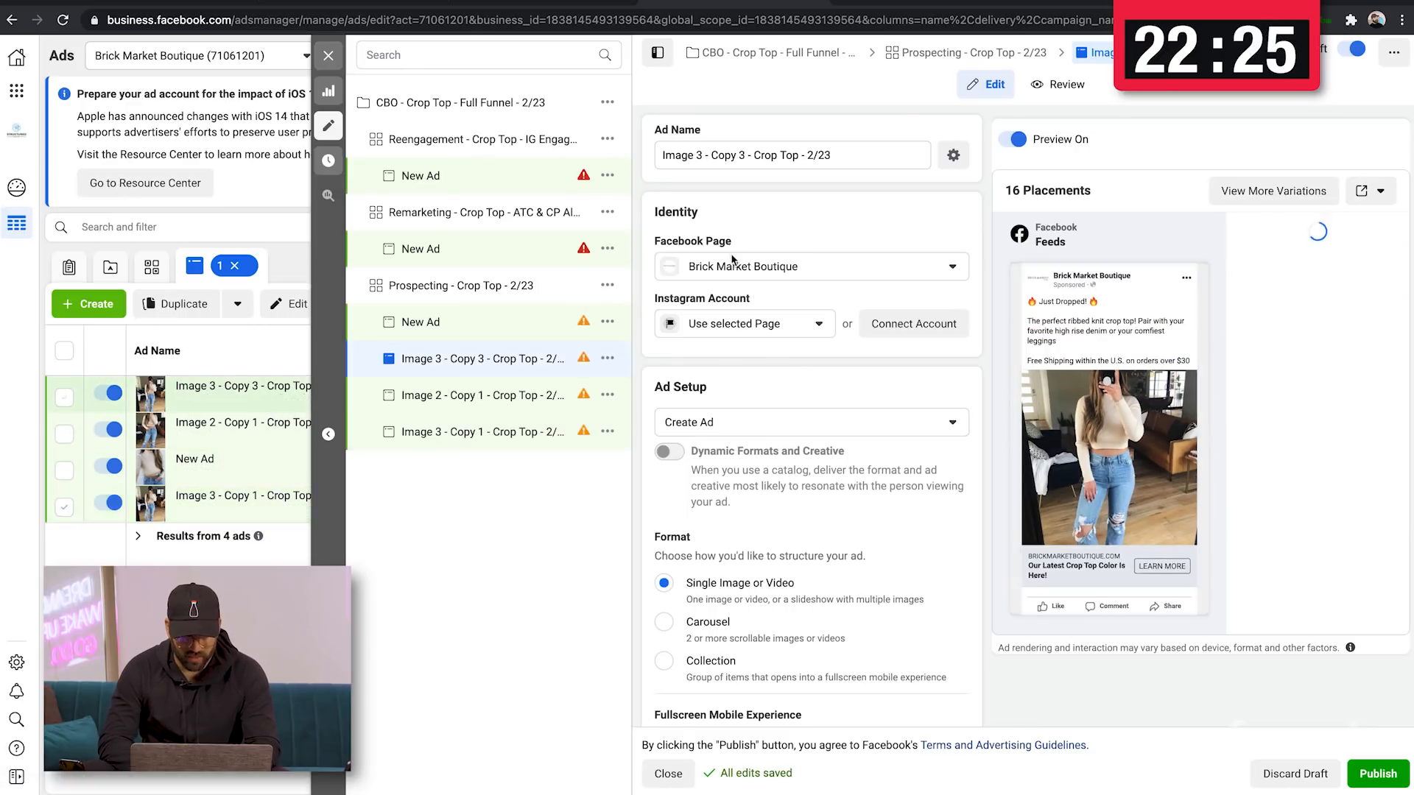
Rename the duplicated "Image 3 - Copy 3" ad "Carousel 3 - Copy 1 - Crop Top - 2/23"
click(743, 155)
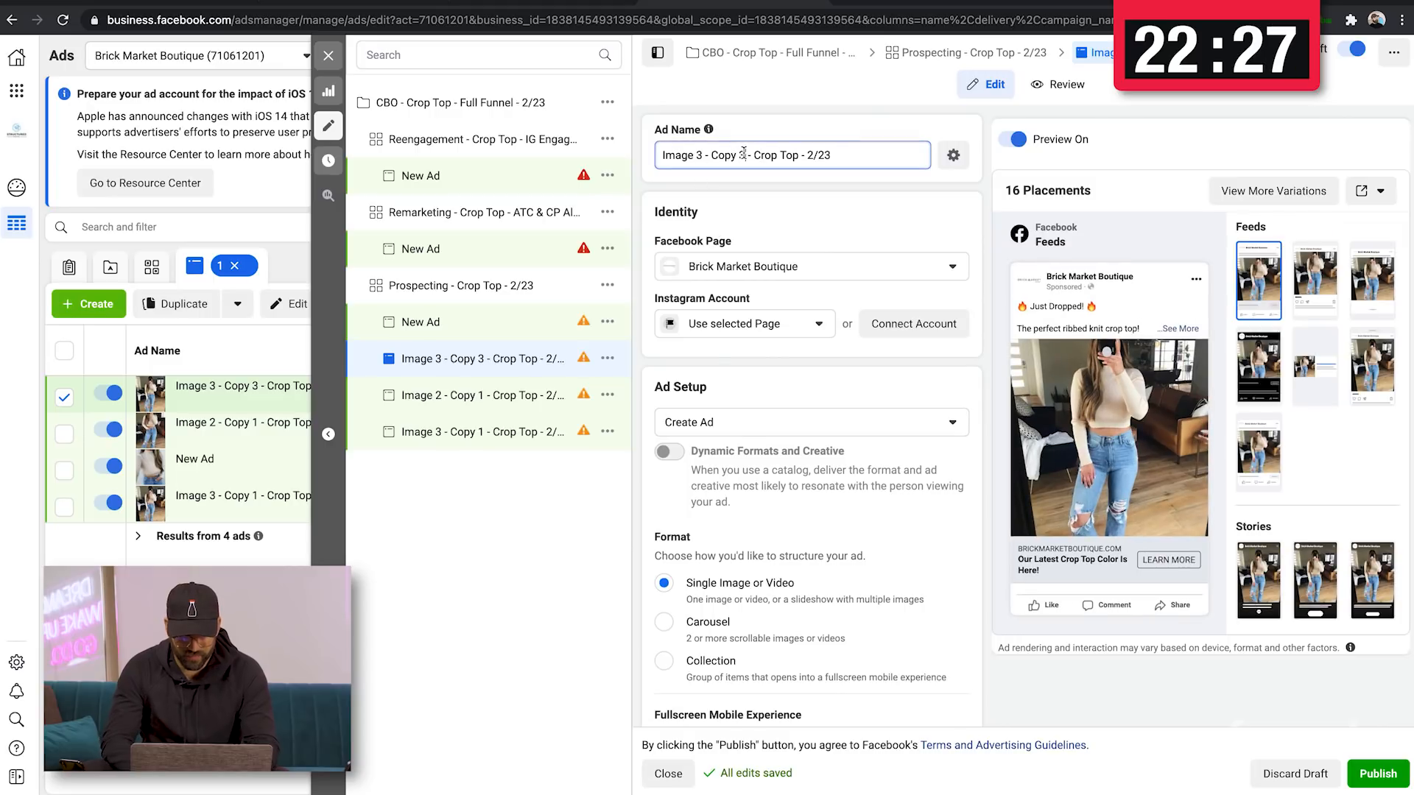
key(BackSpace)
text(1)
double_click(675, 155)
text(Carousel)
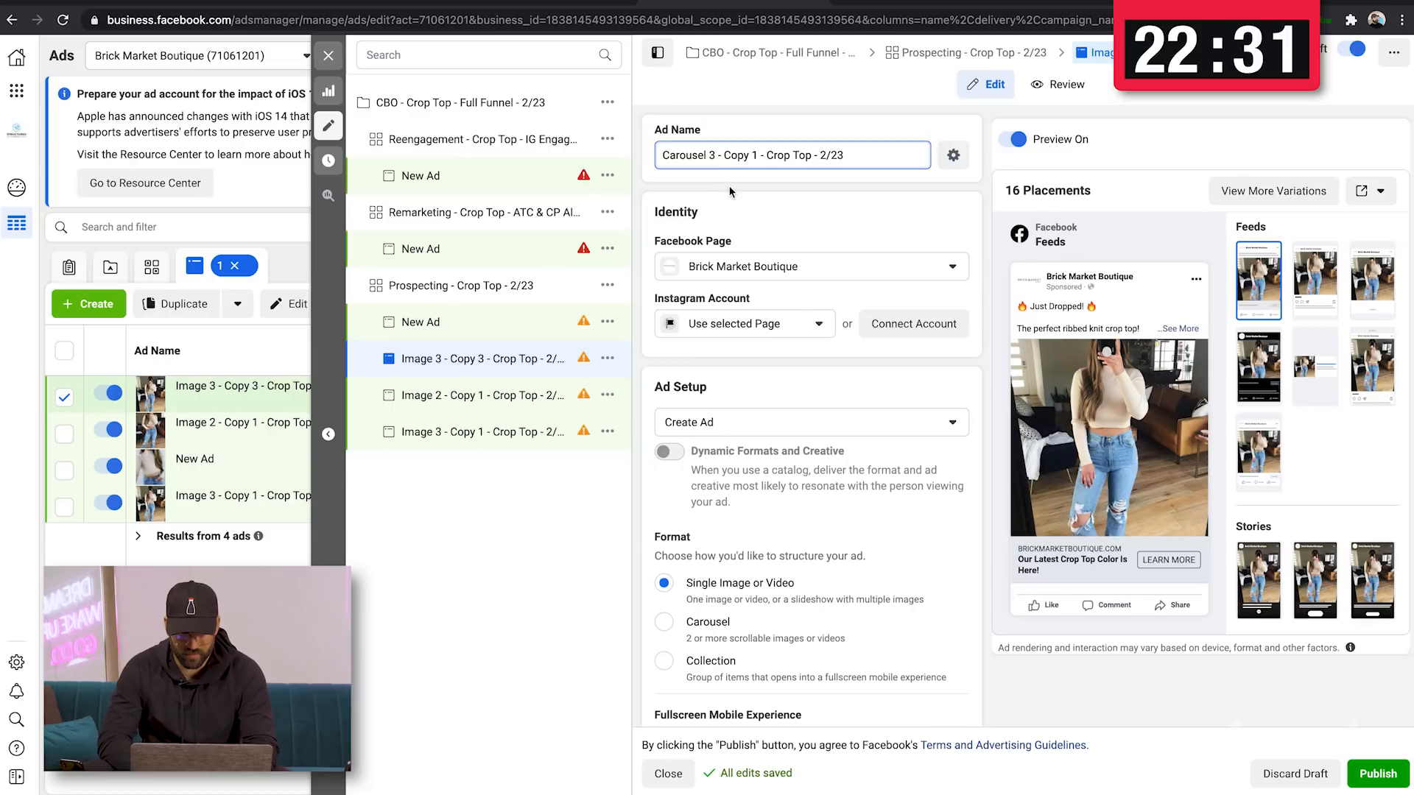
click(731, 192)
Change the Carousel 3 ad's format from single image to Carousel
scroll(731, 192, down, 7)
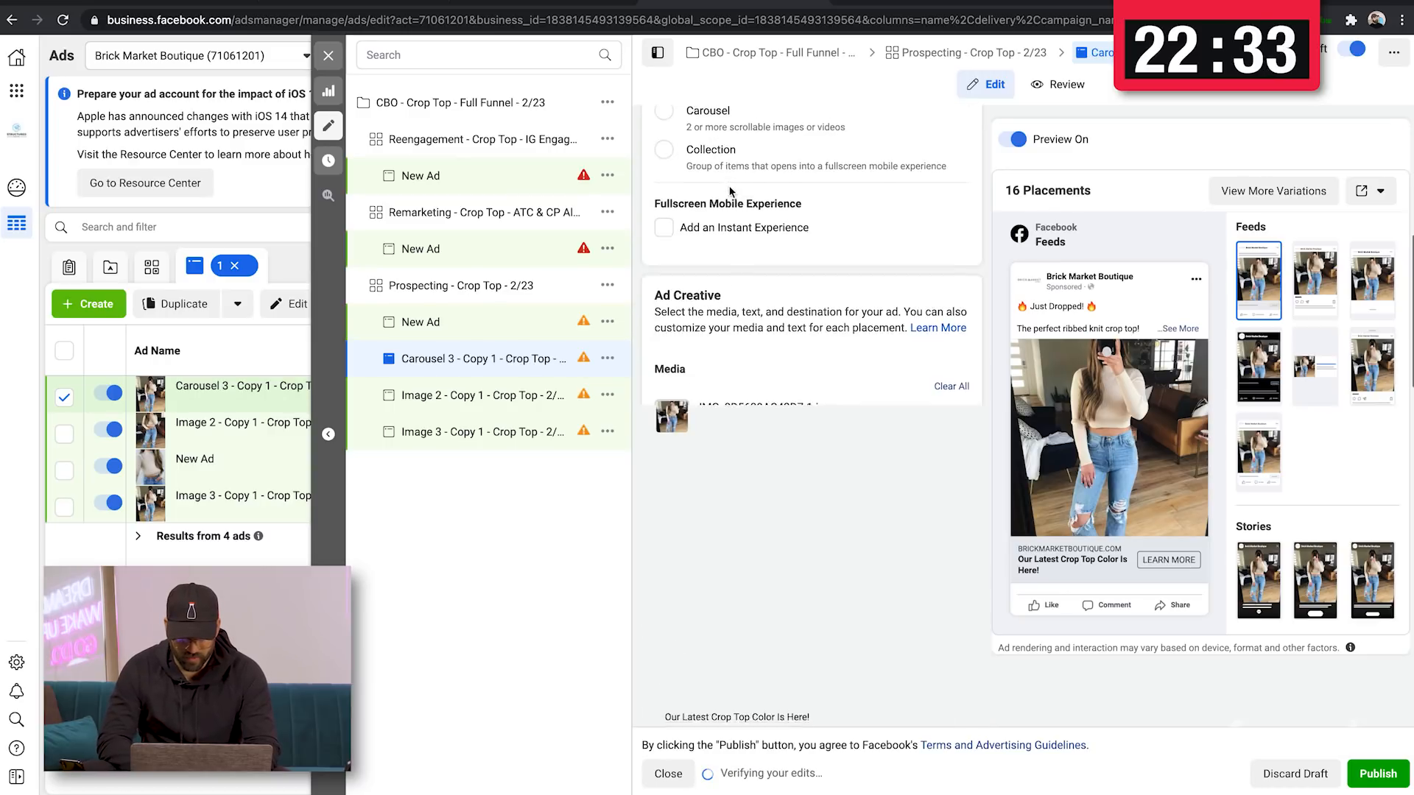
scroll(754, 318, up, 1)
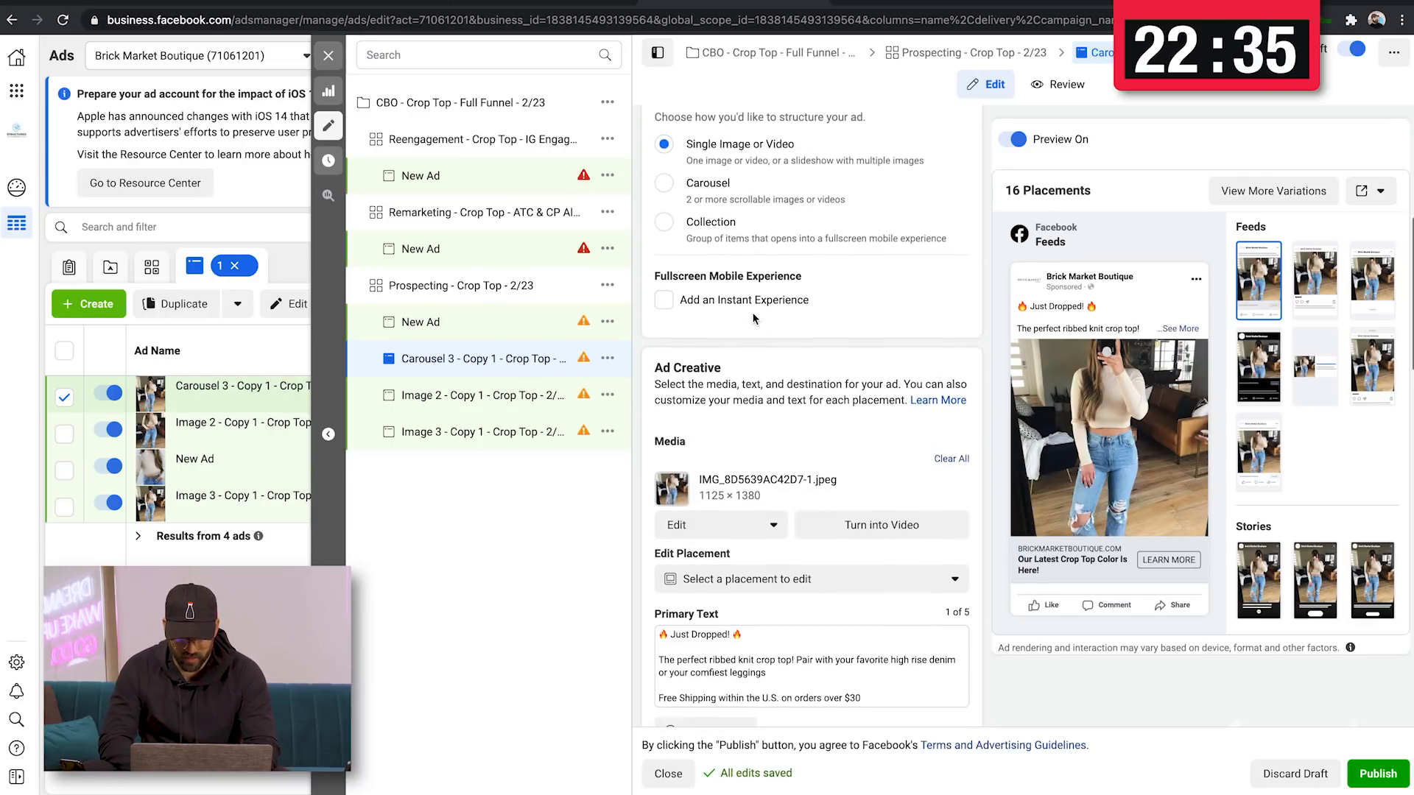
click(745, 187)
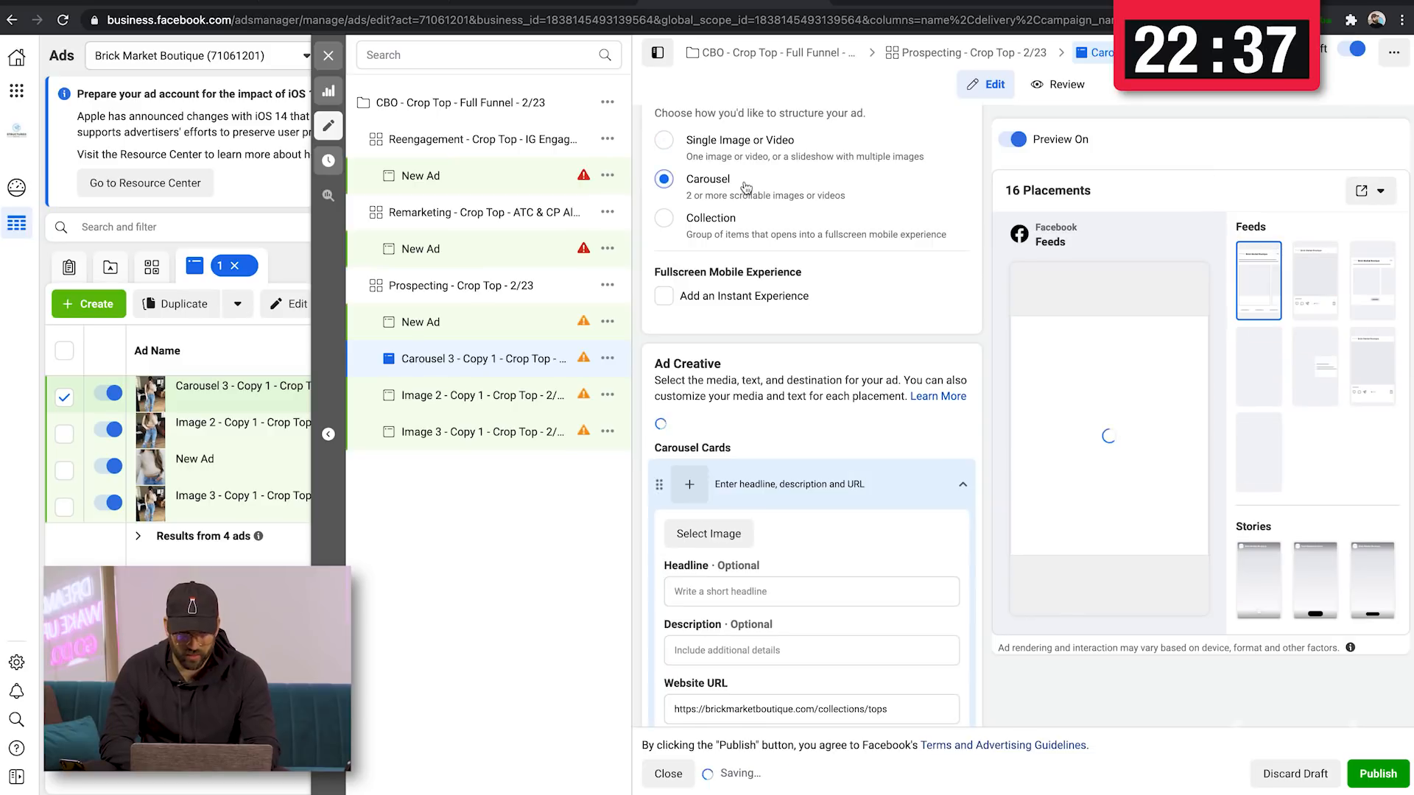
Set the first carousel card's image to the account image IMG_0E85DE043392-1.jpeg
scroll(769, 396, down, 2)
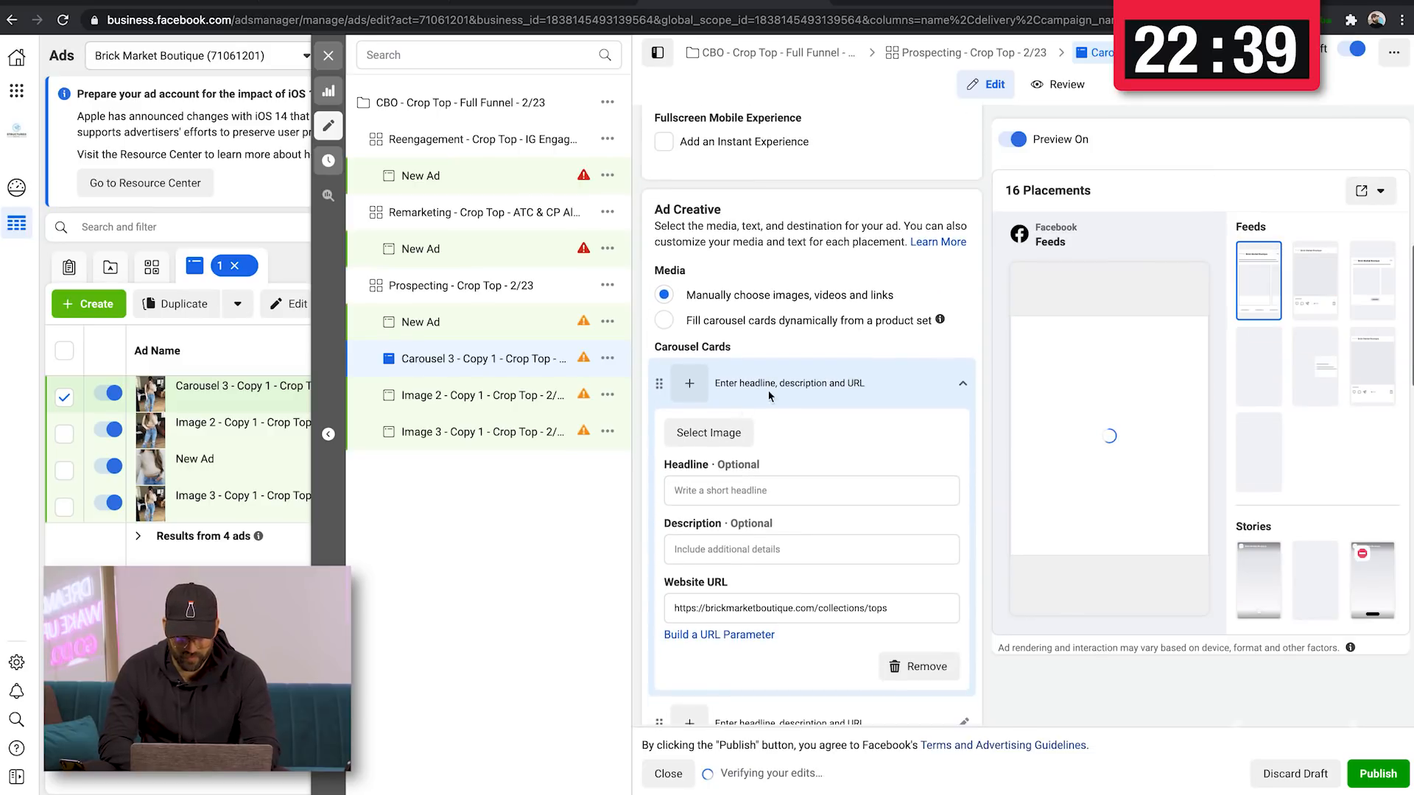
click(718, 435)
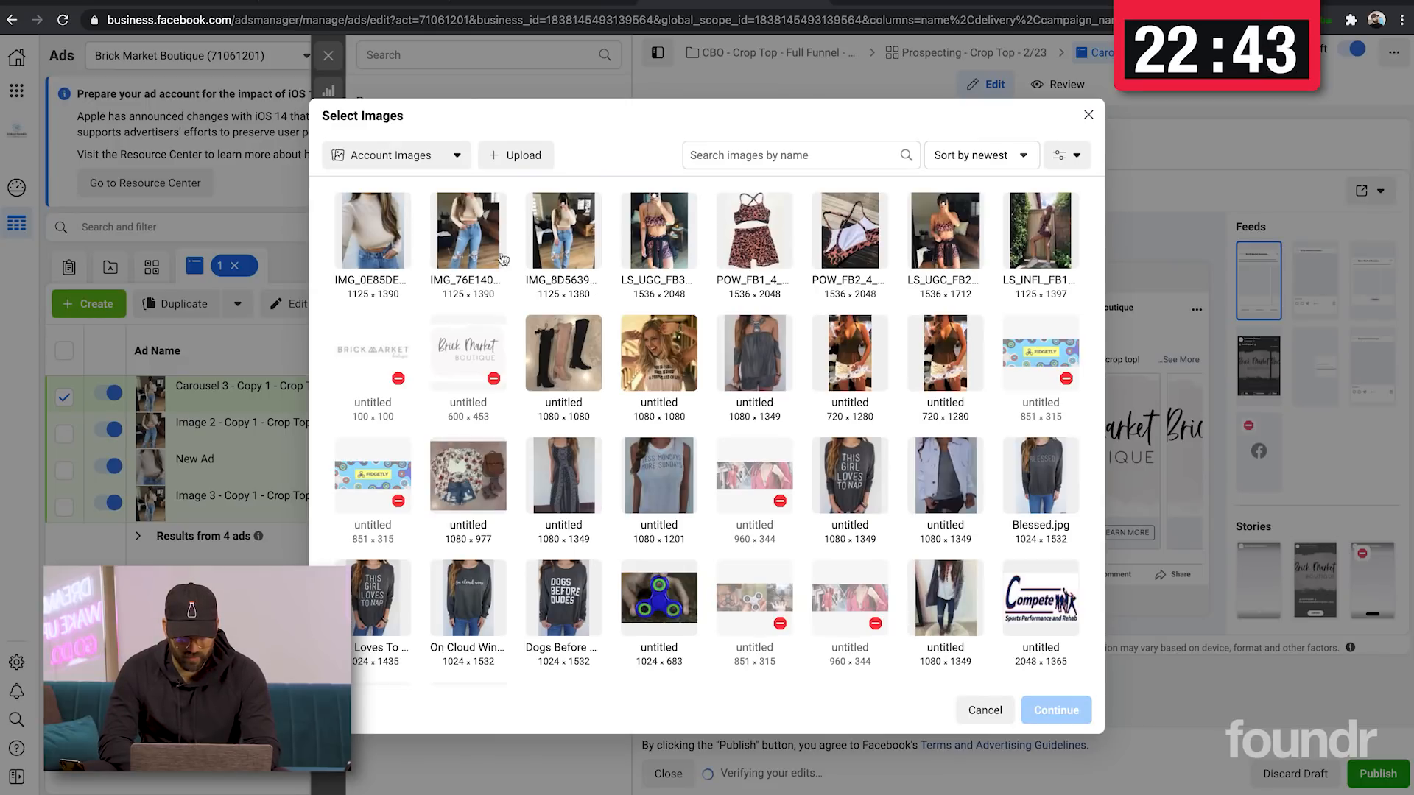
click(561, 234)
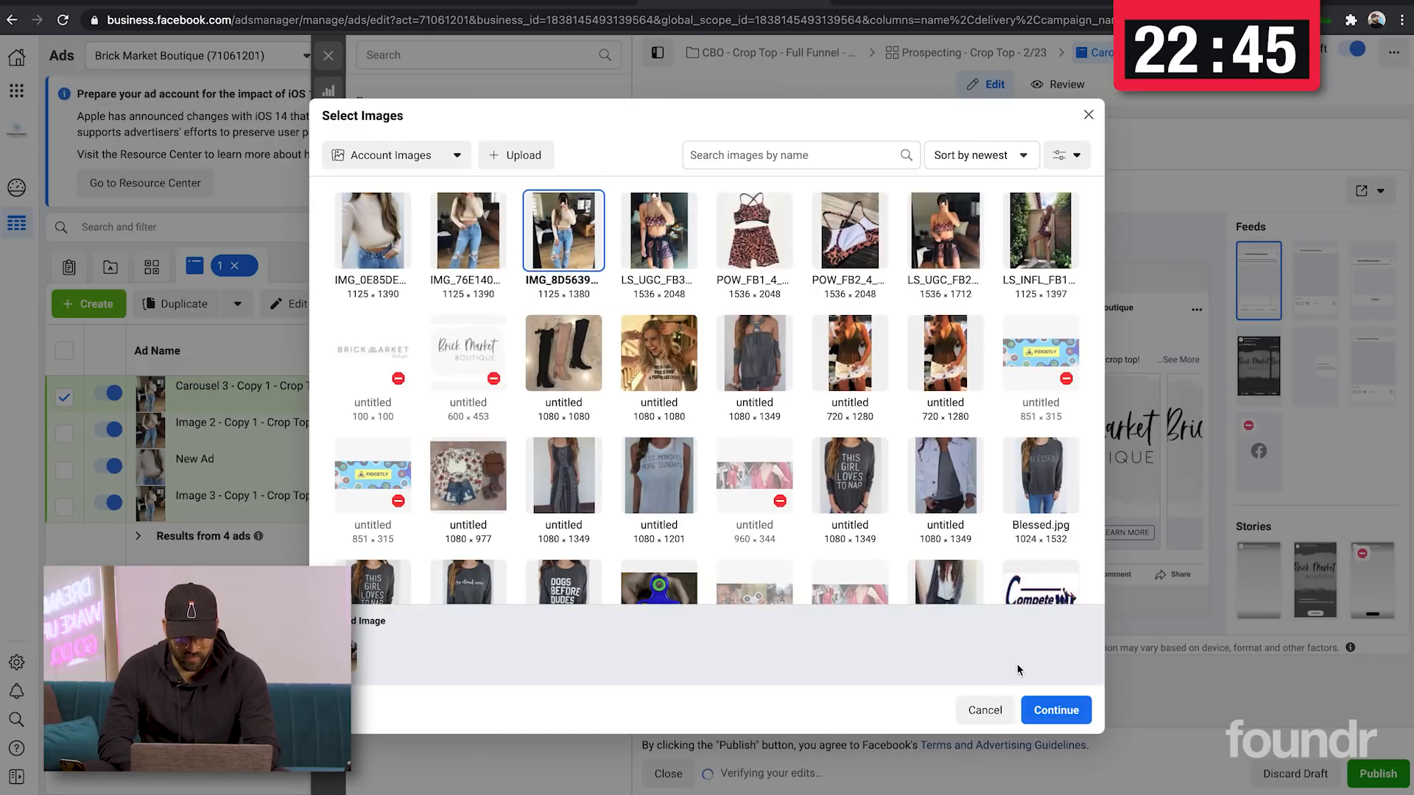
click(348, 219)
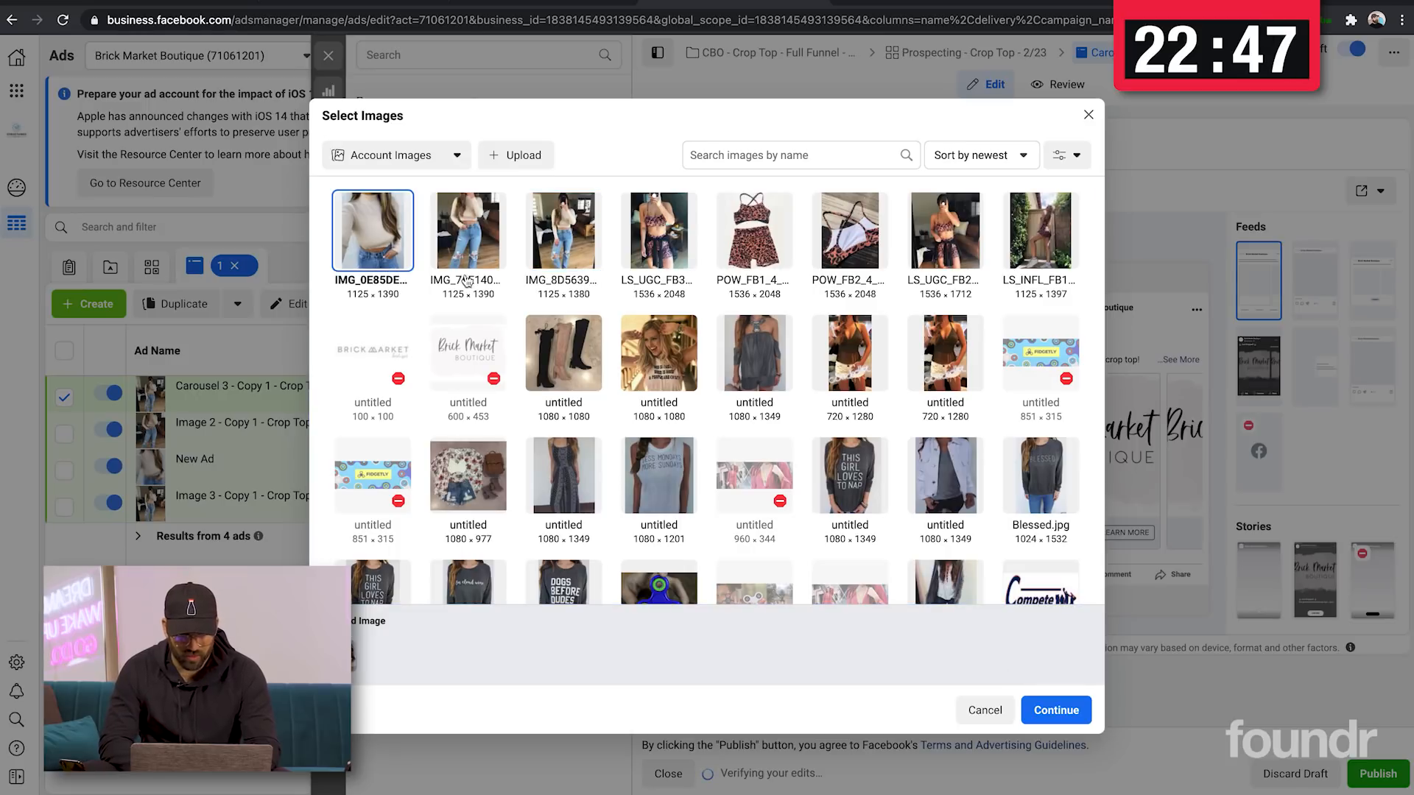
click(1058, 711)
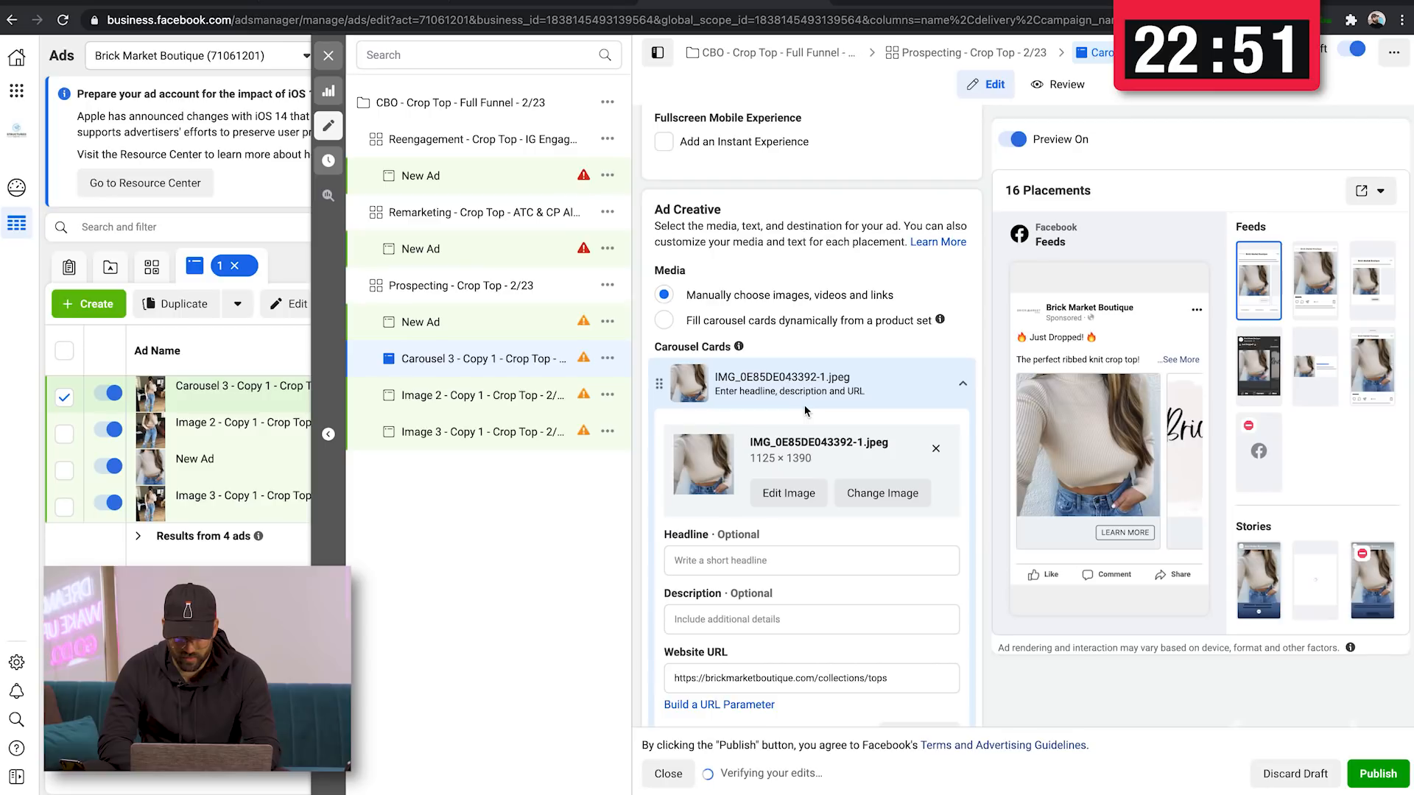
Set the second carousel card's image to the account image IMG_76E140AFE7F1-1.jpeg
scroll(766, 383, down, 3)
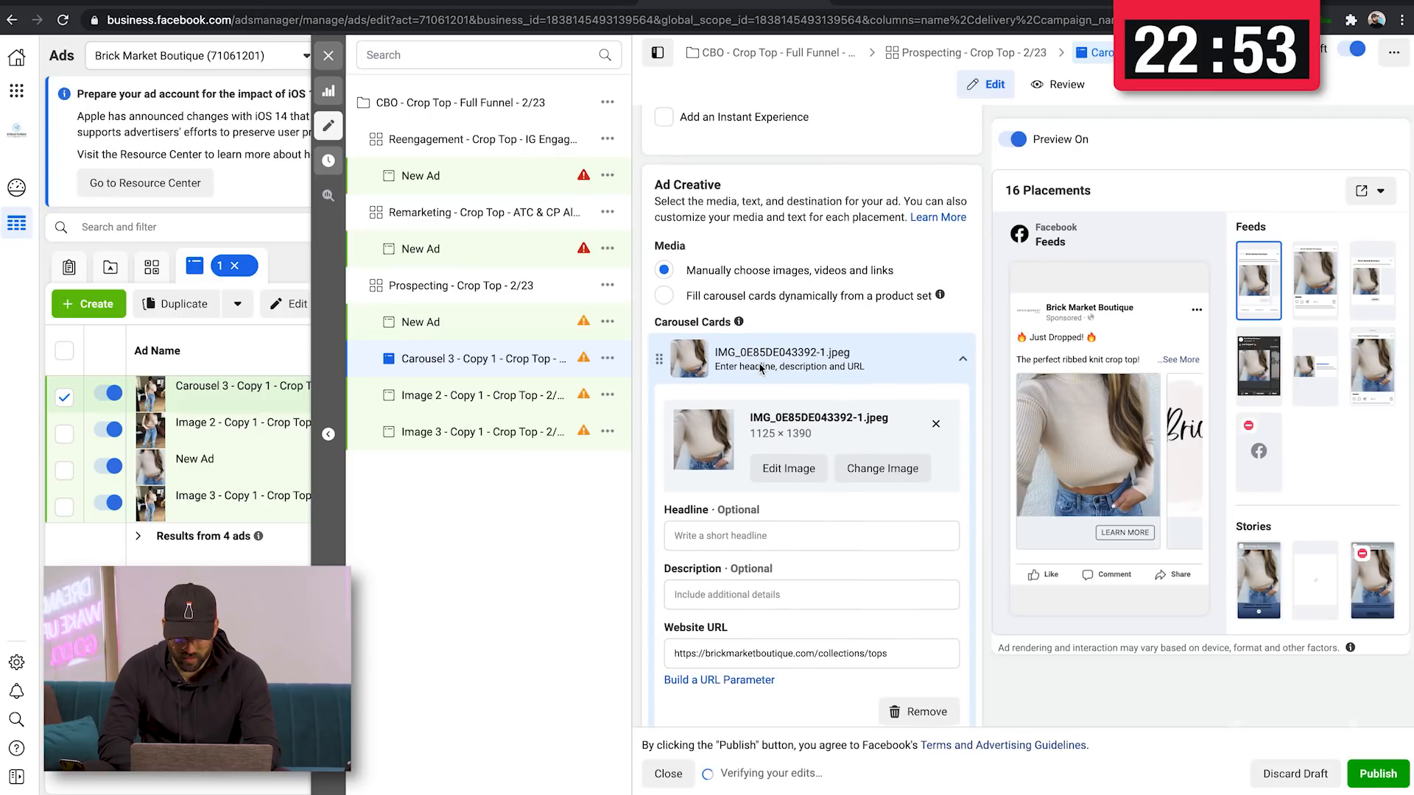
scroll(761, 368, down, 1)
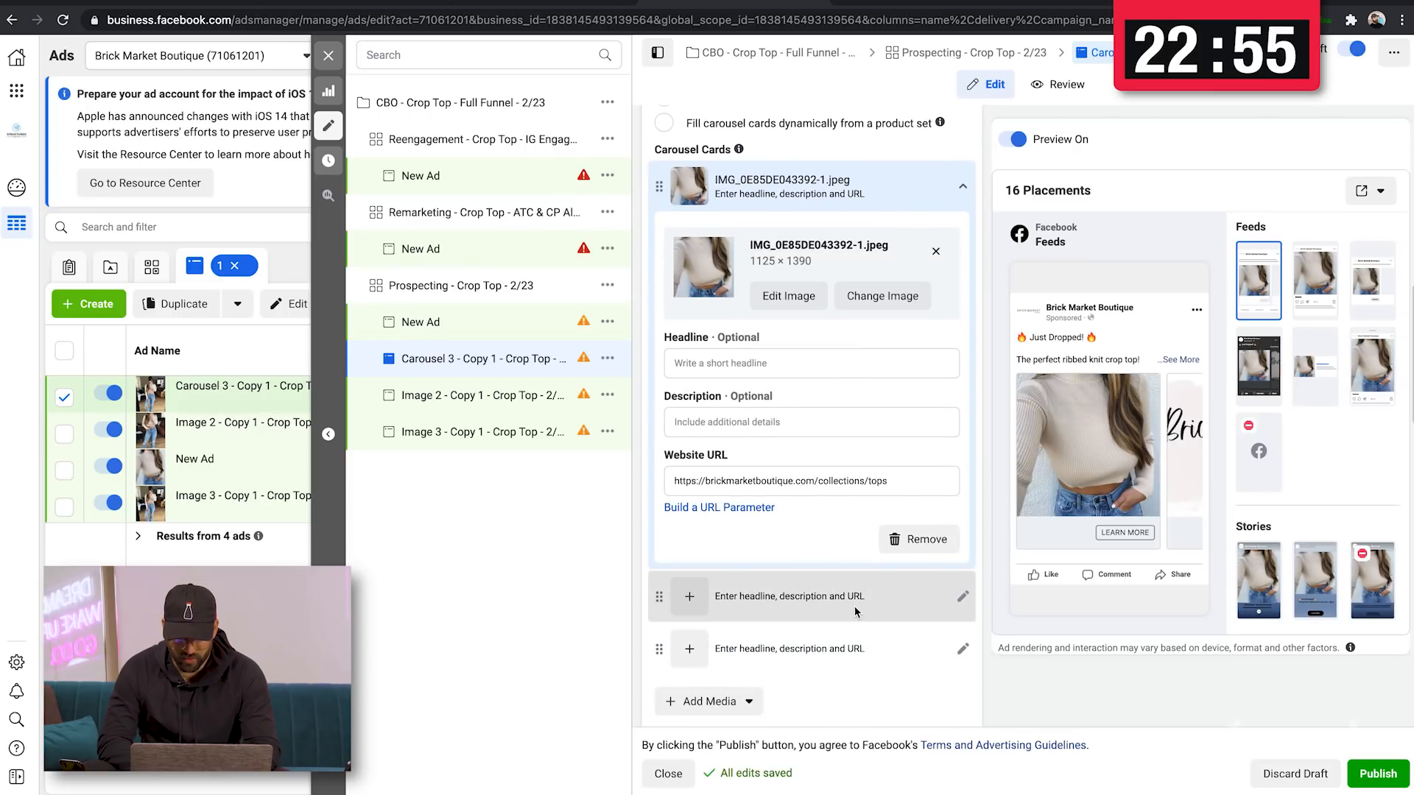
click(856, 611)
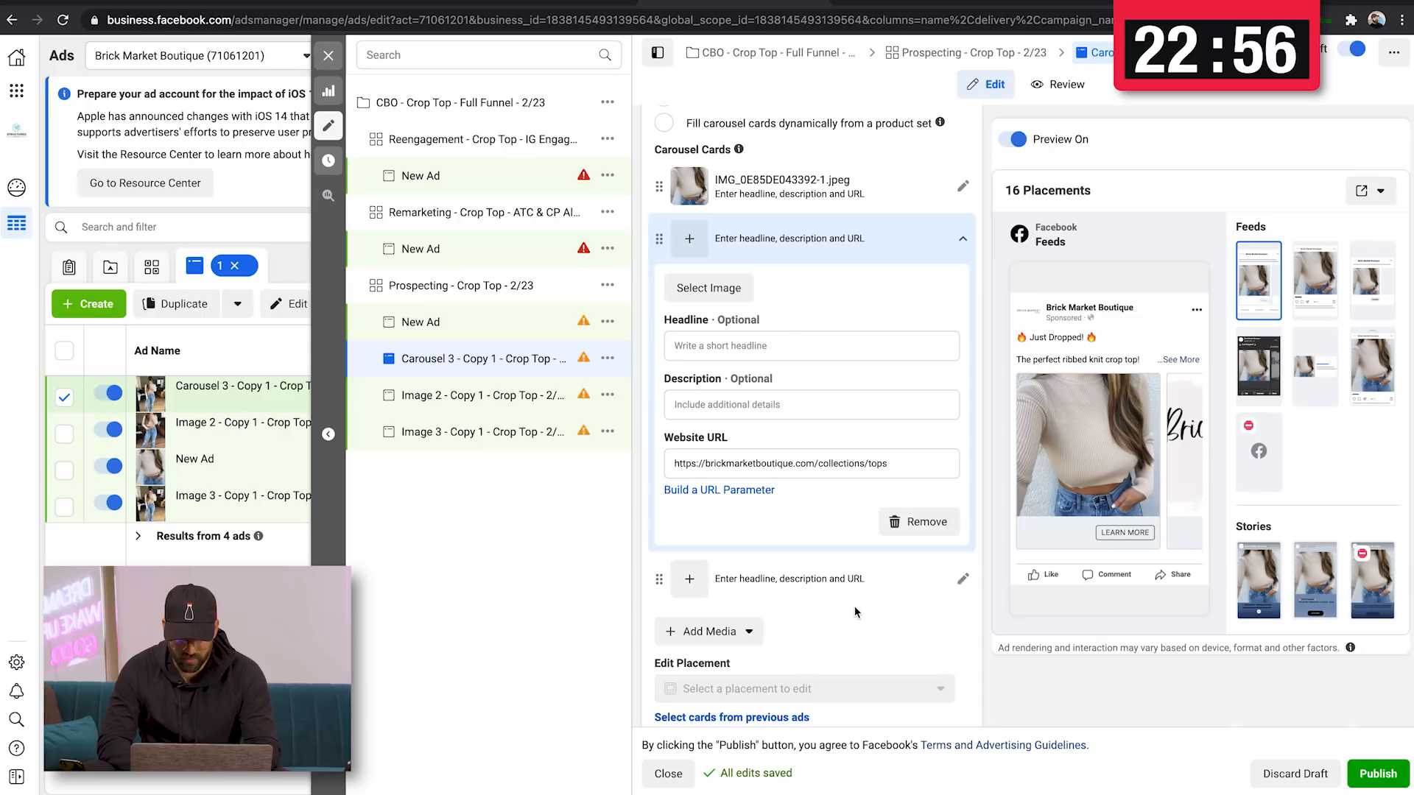
click(727, 244)
click(729, 248)
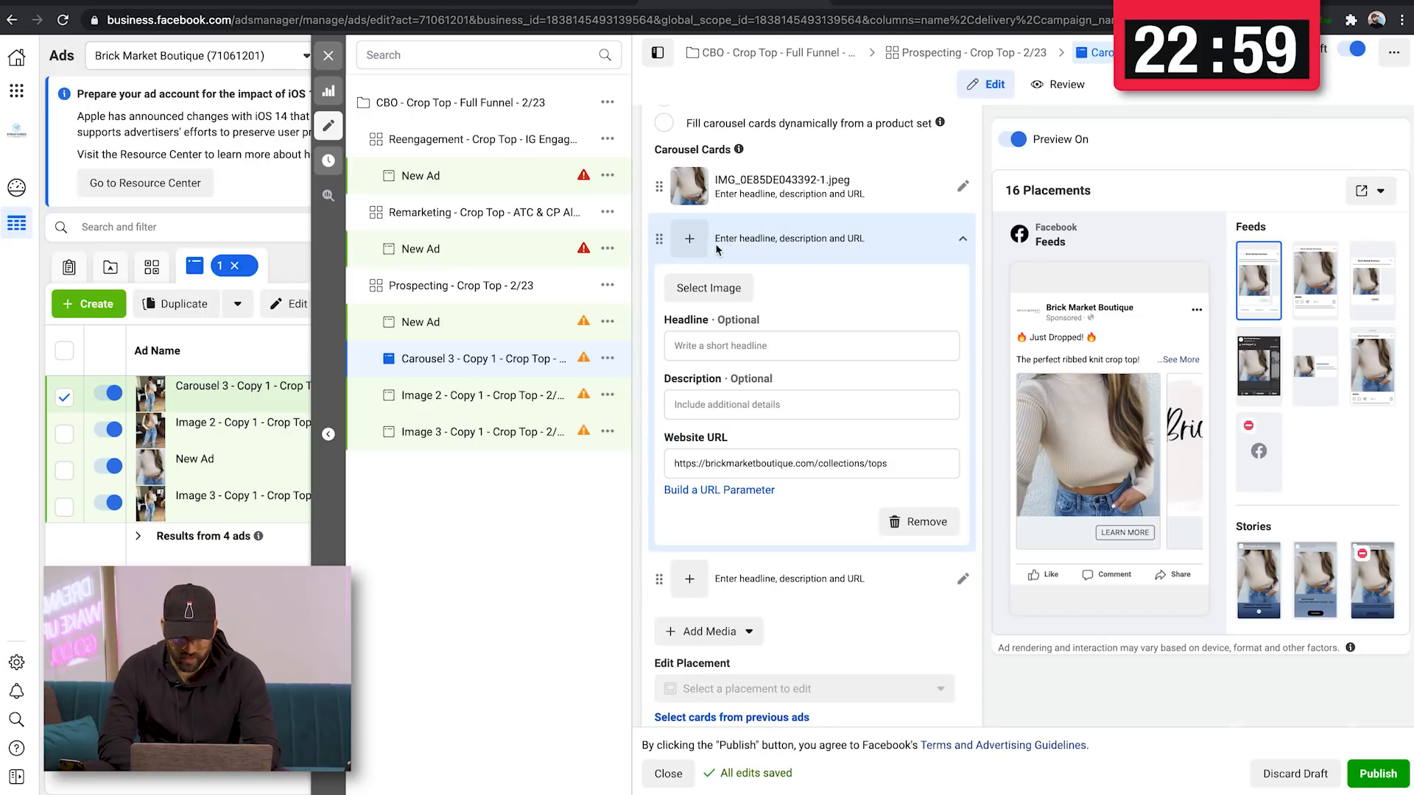
click(717, 248)
click(716, 248)
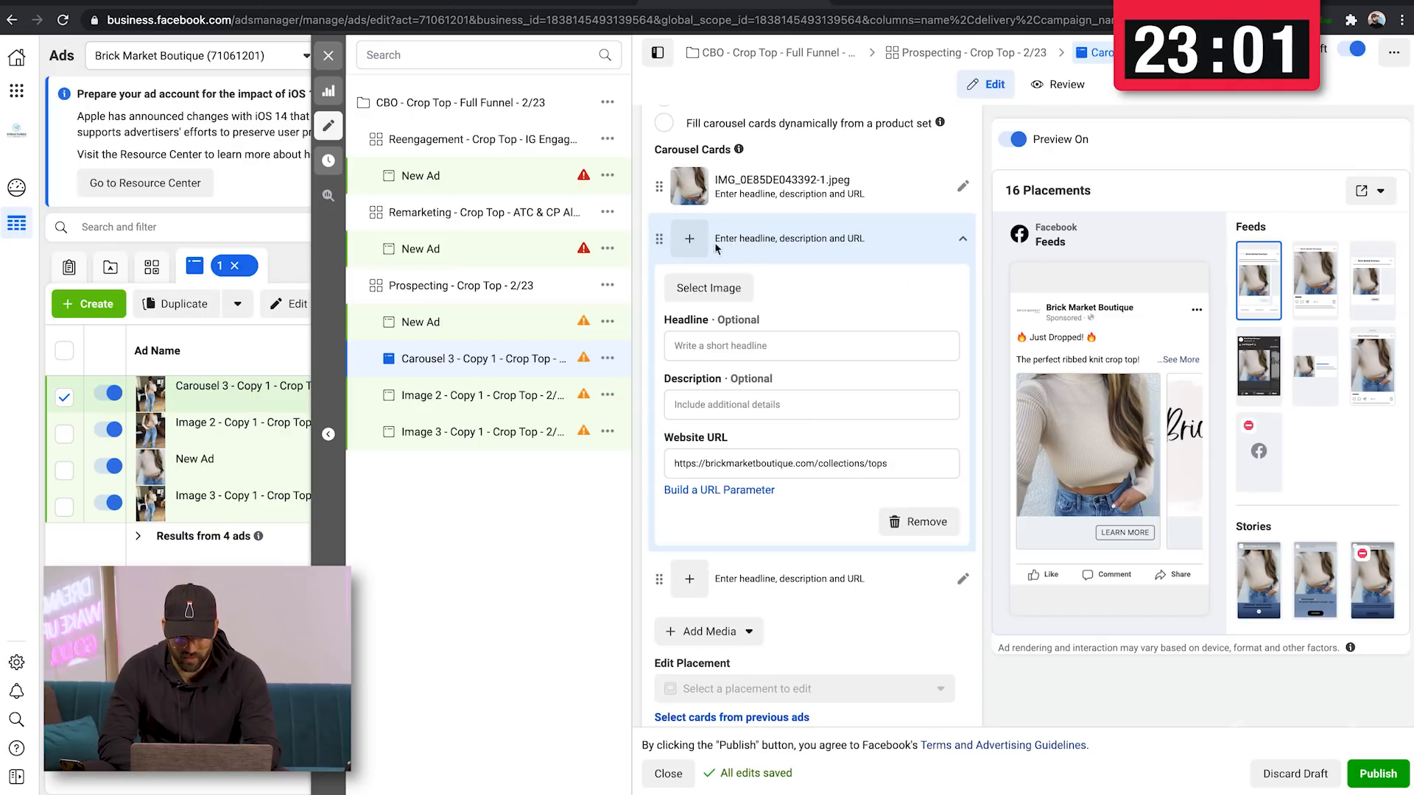
click(718, 291)
click(475, 239)
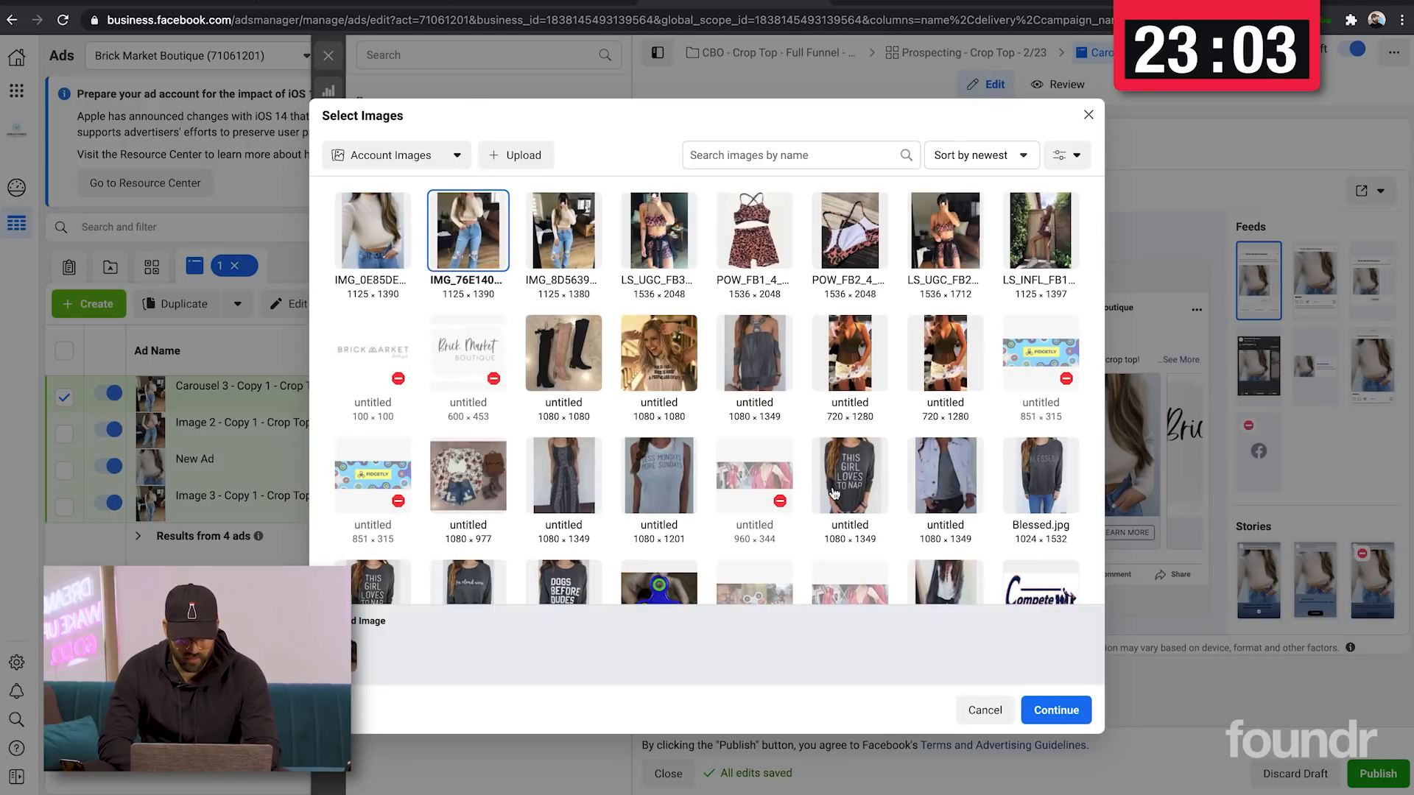
click(1056, 709)
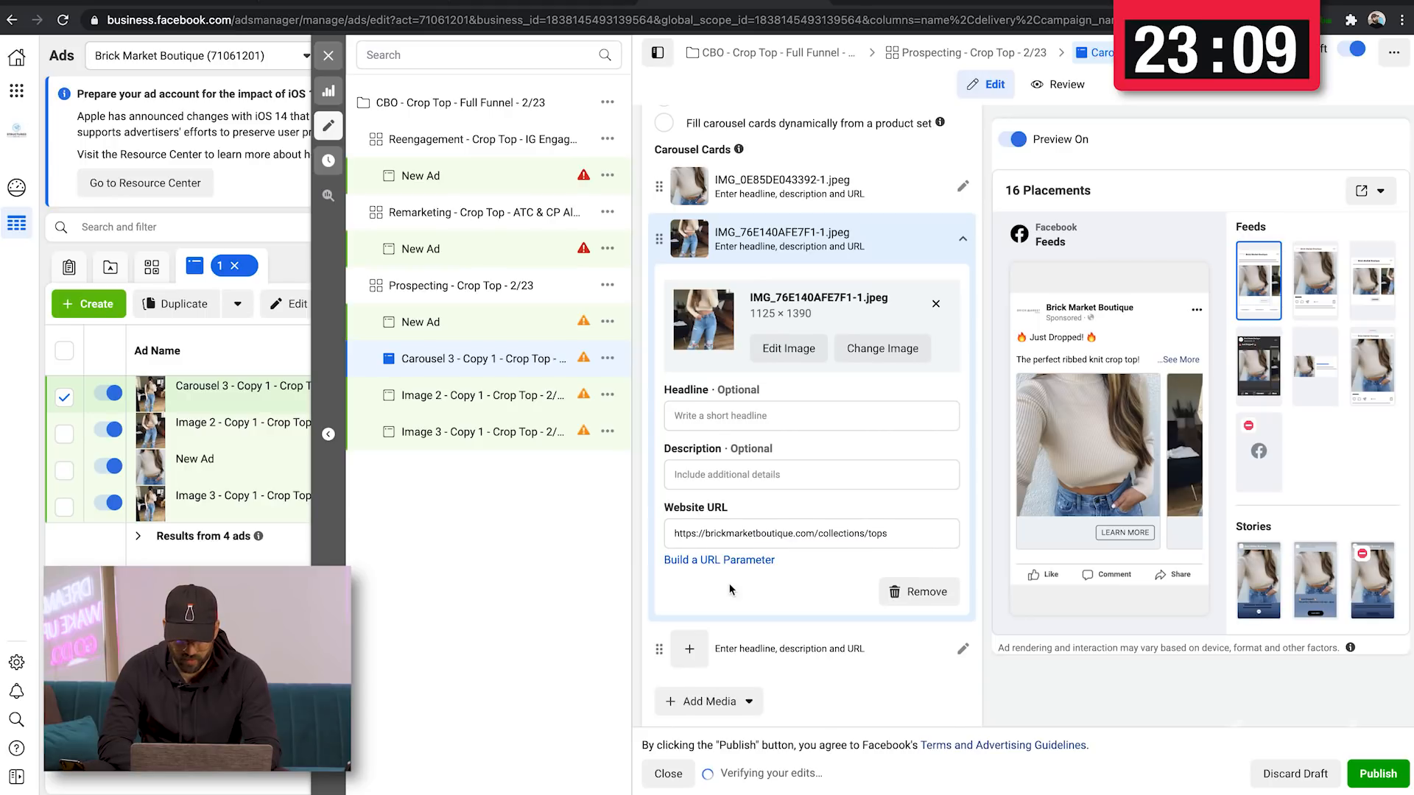
Set the third carousel card's image to the account image IMG_8D5639AC42D7-1.jpeg
scroll(729, 593, down, 2)
click(706, 602)
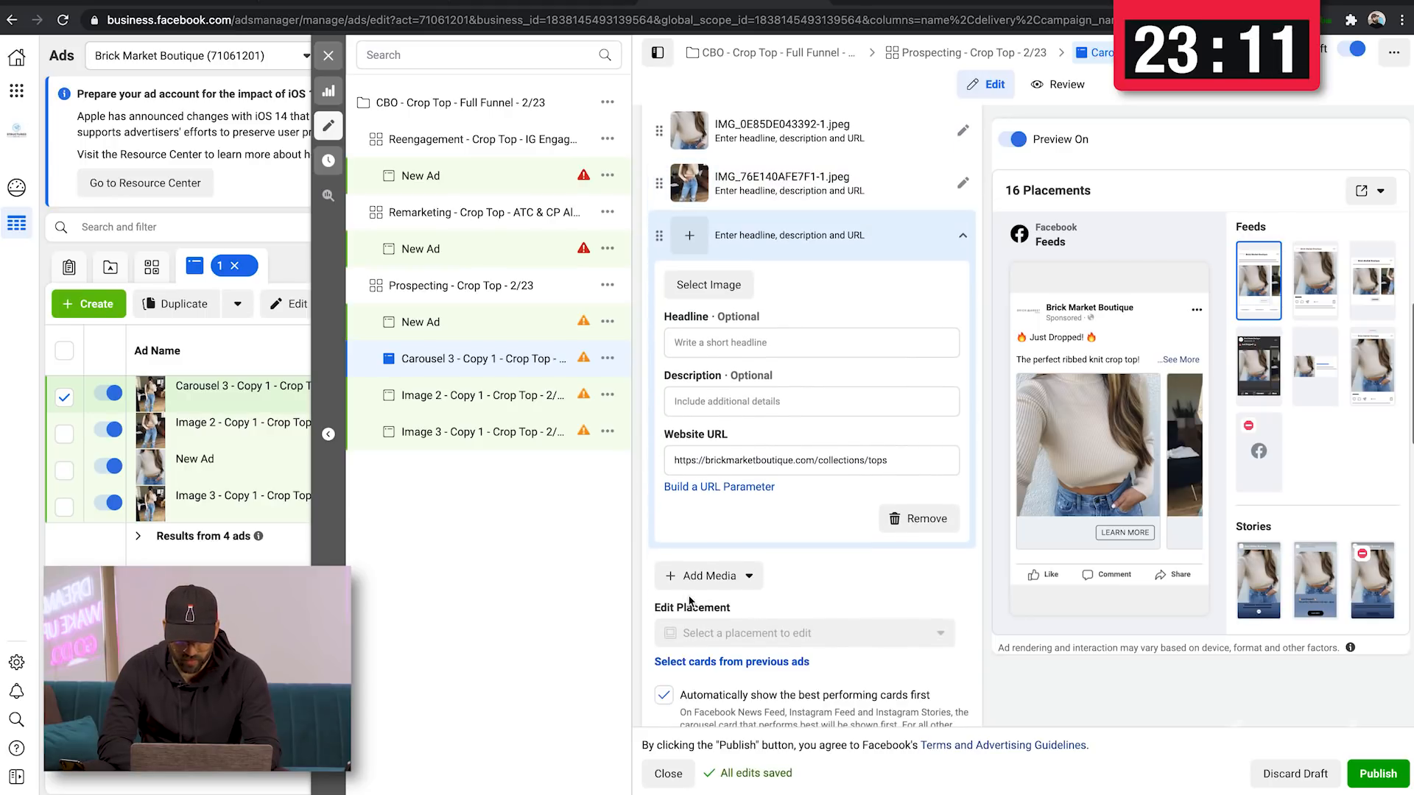
click(720, 287)
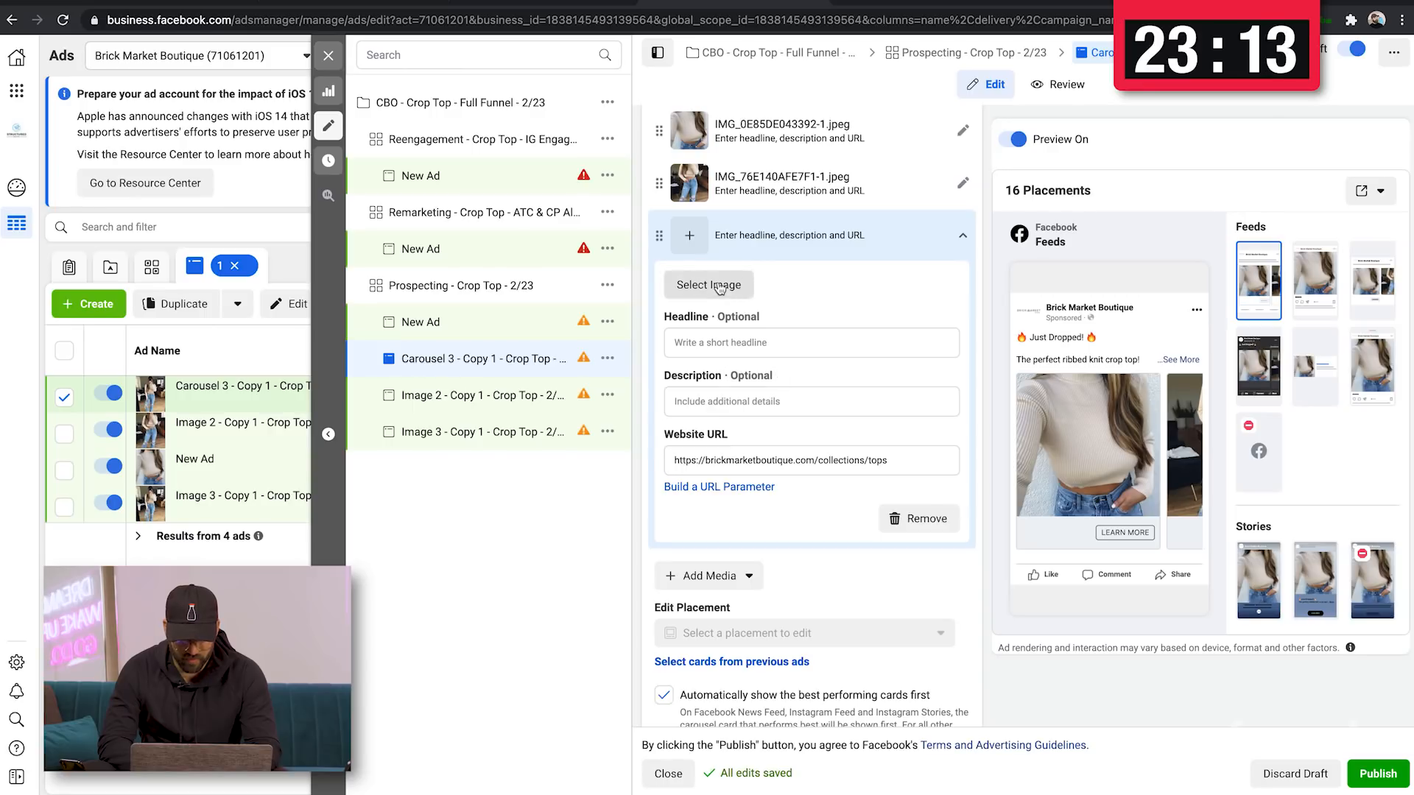
click(561, 233)
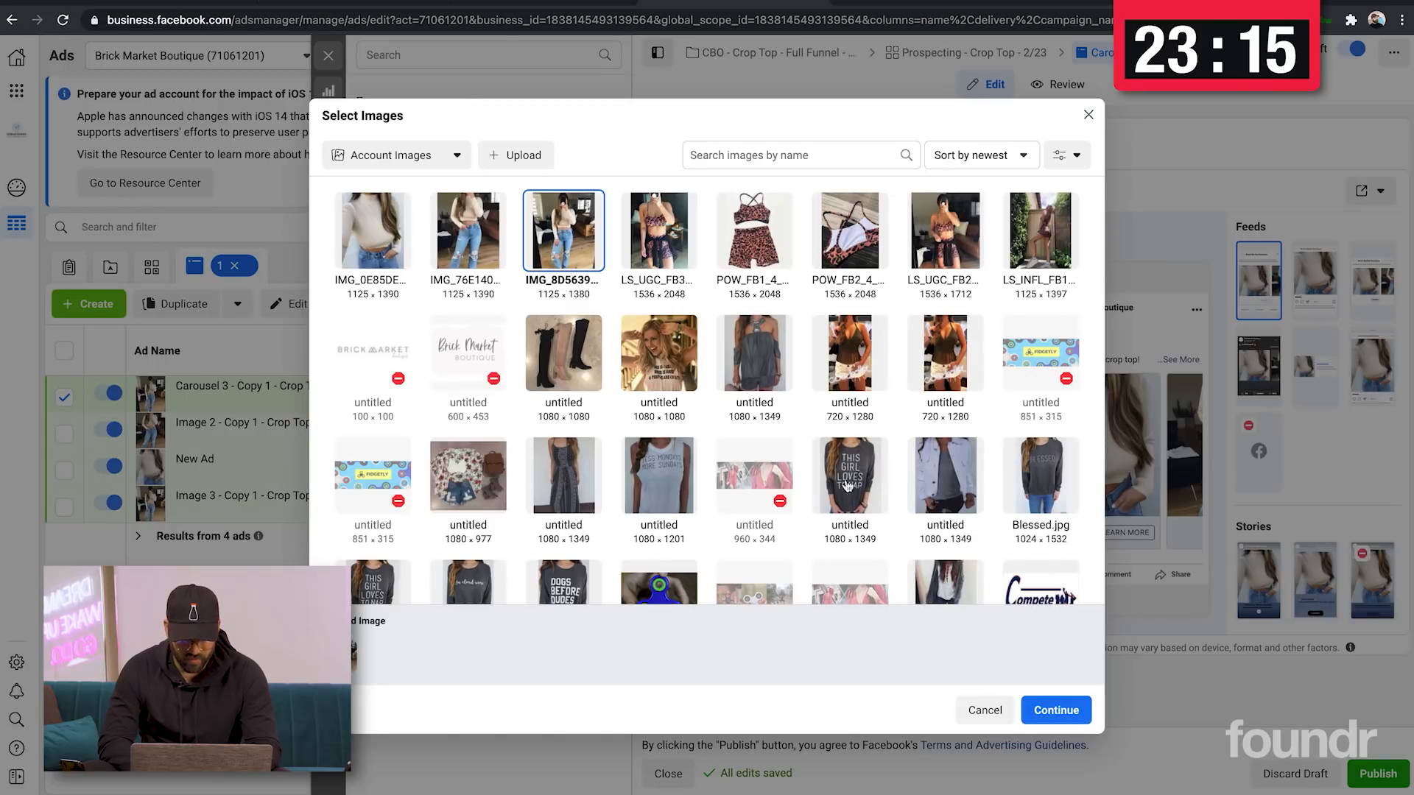
click(1056, 710)
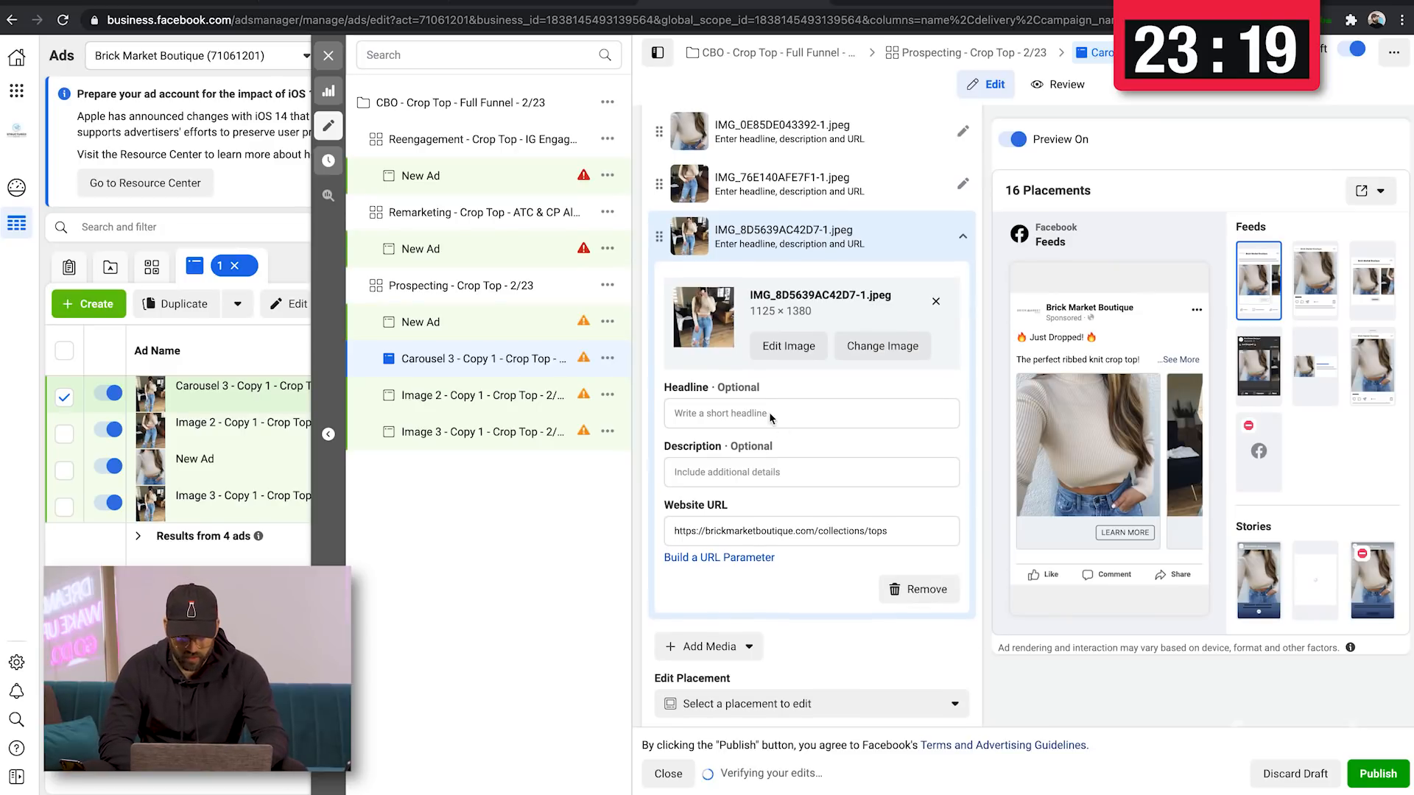
Reopen the first carousel card and give it the headline "Cropped and Cute"
scroll(832, 369, up, 3)
click(879, 332)
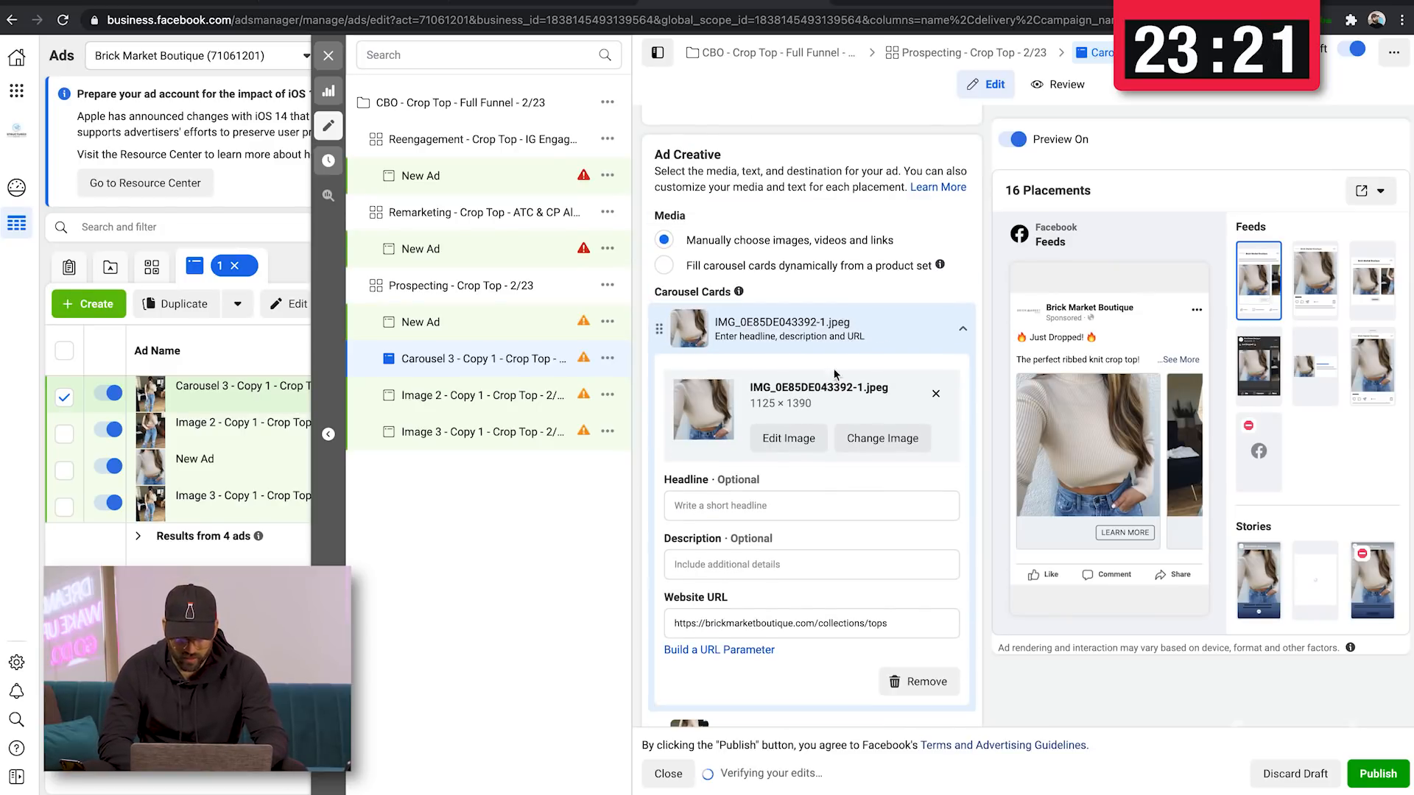
click(751, 510)
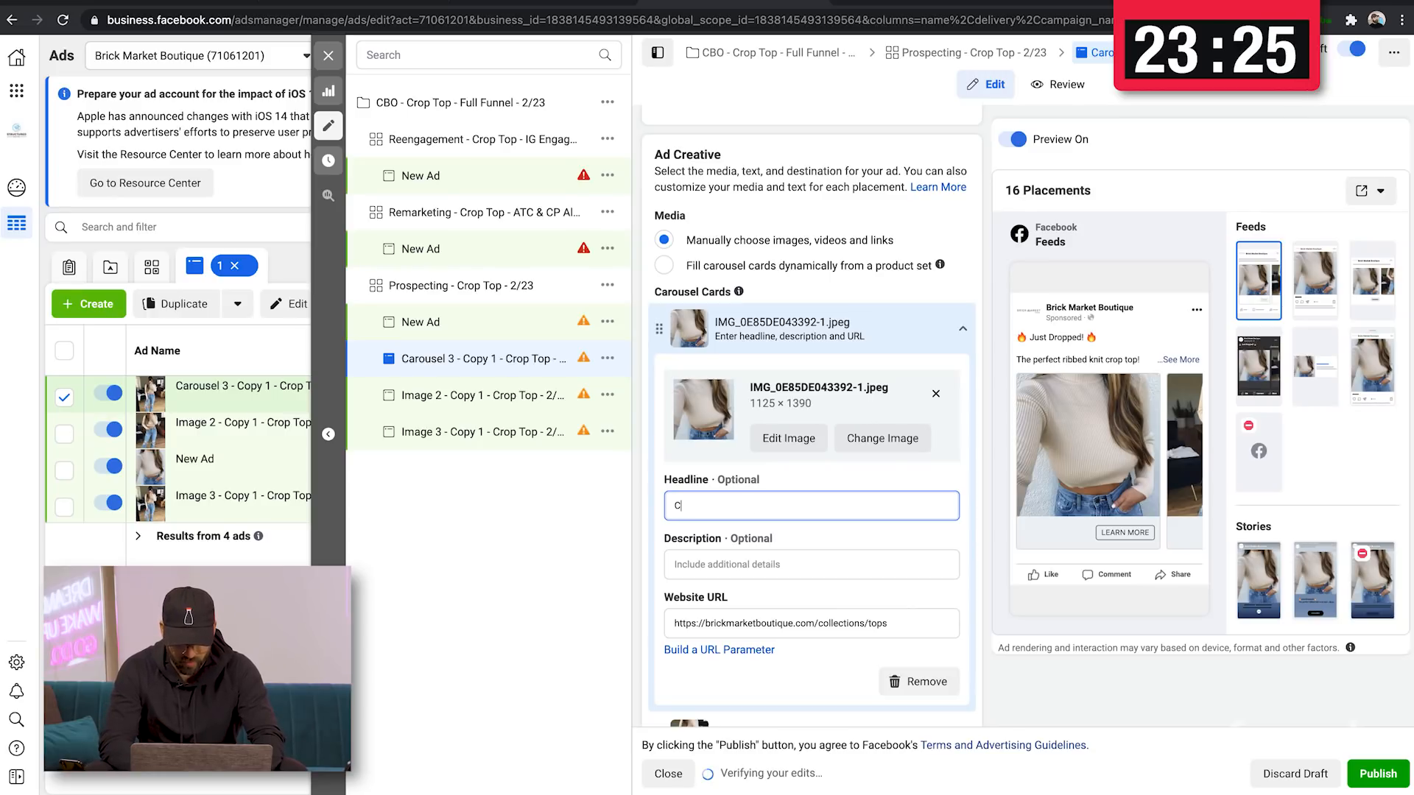
text(Cropped and C)
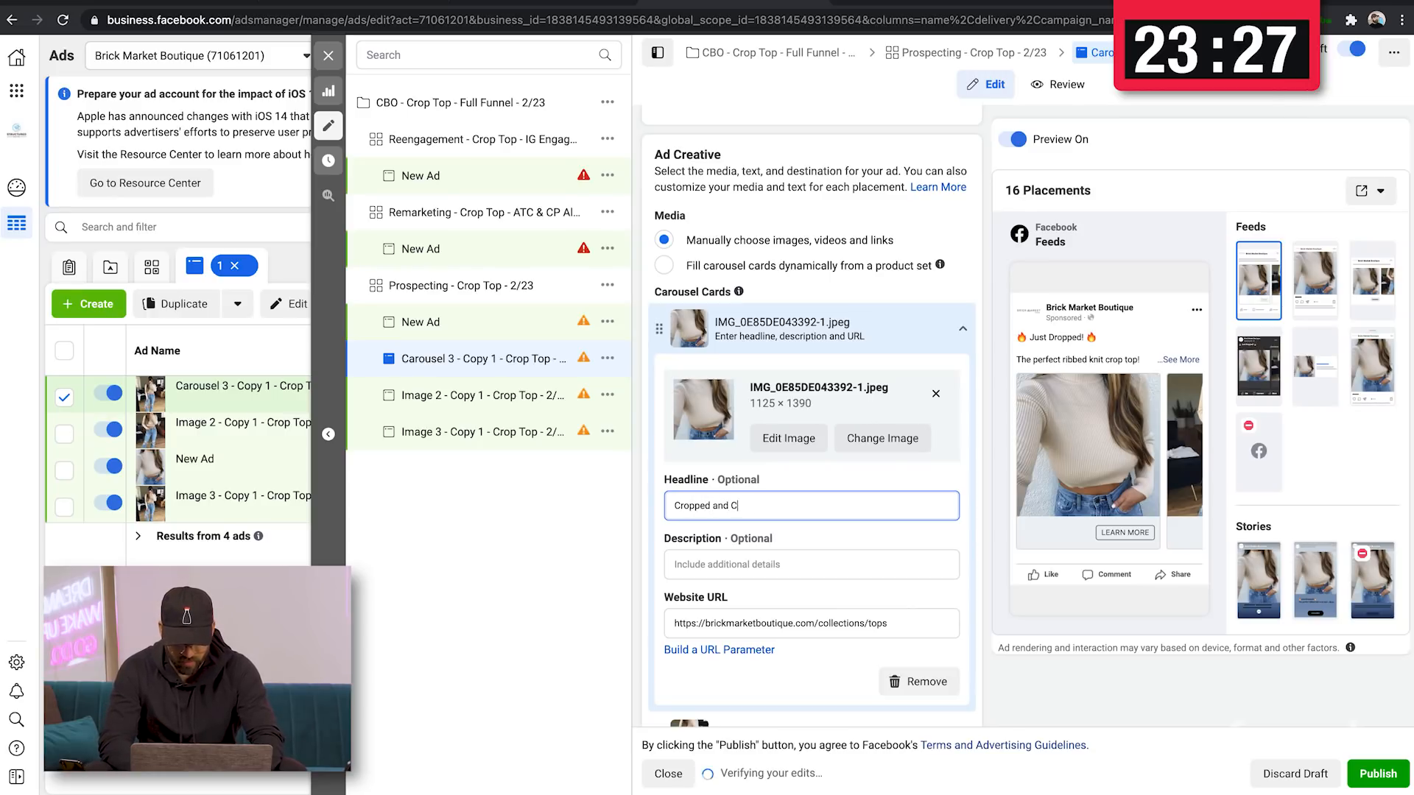
text(ute)
scroll(727, 625, down, 2)
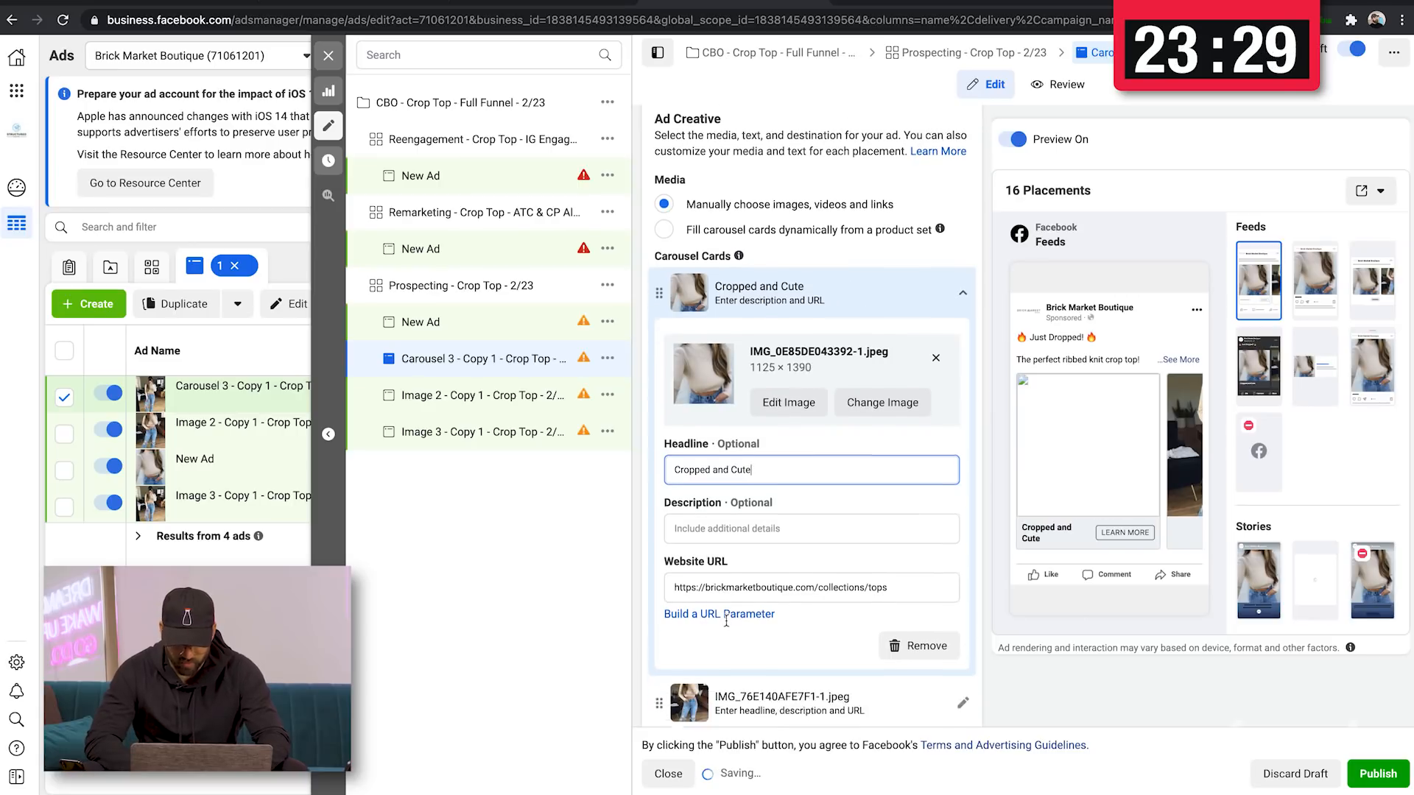
Give the second carousel card the headline "Pair with your favorite Jeans!"
click(891, 622)
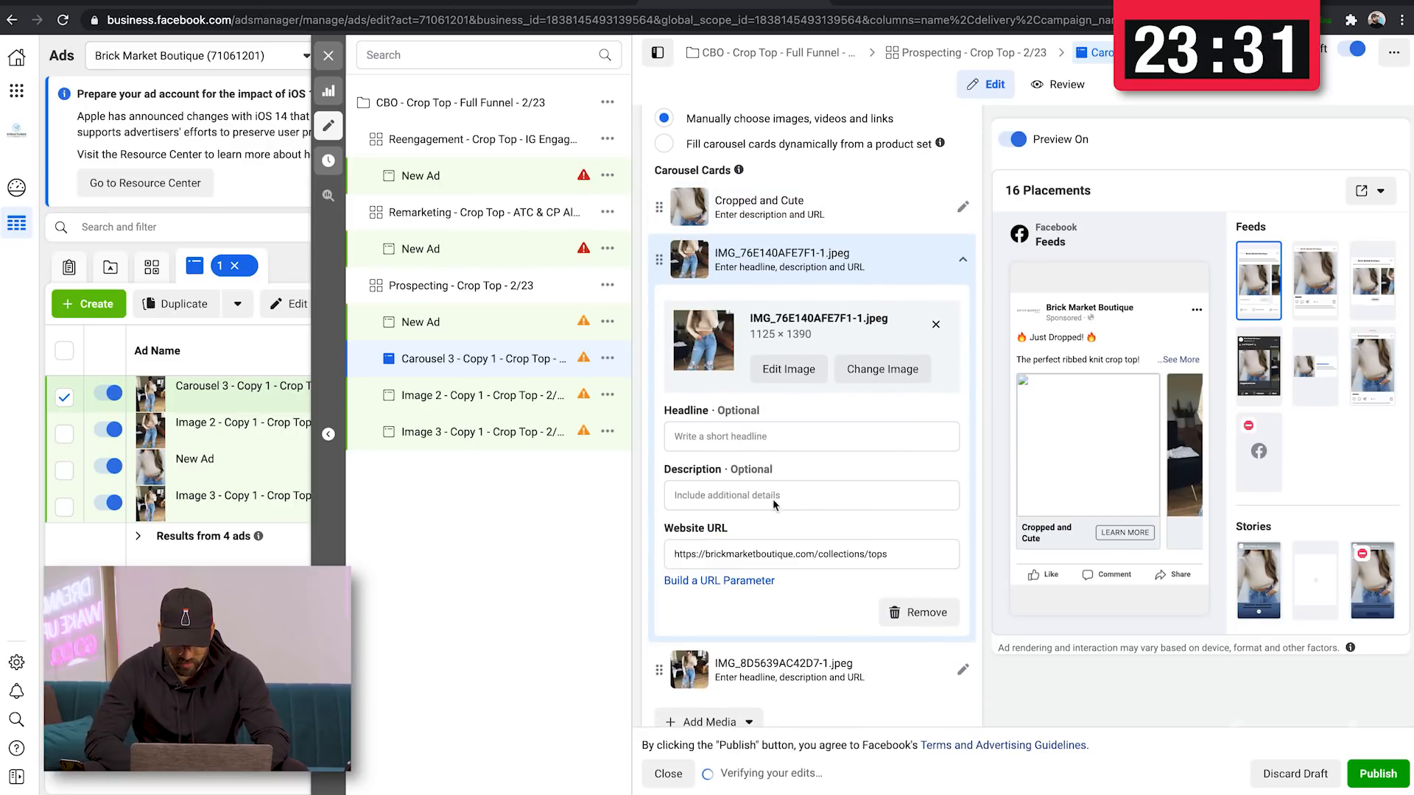
click(771, 430)
text(Jeans)
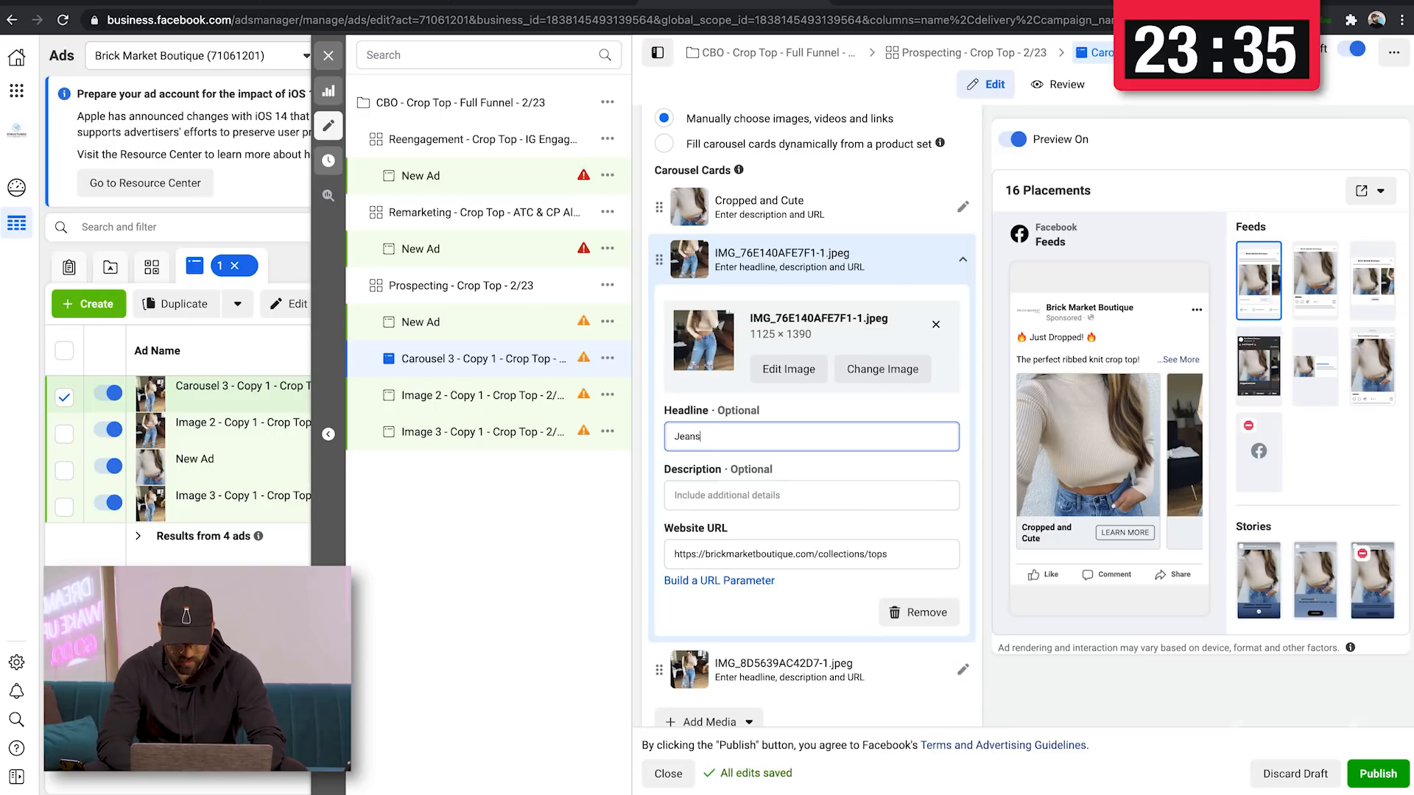
text(P)
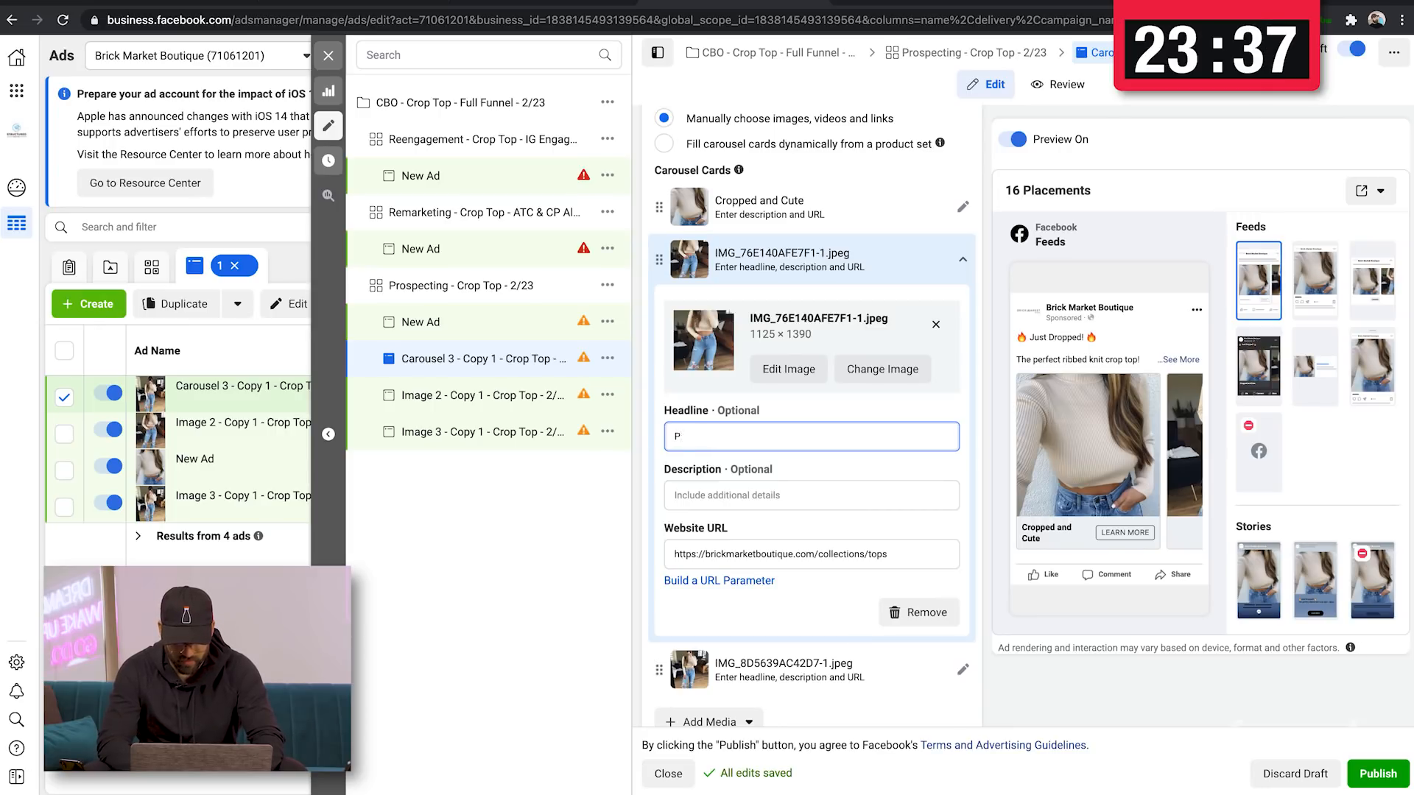
text(iair with)
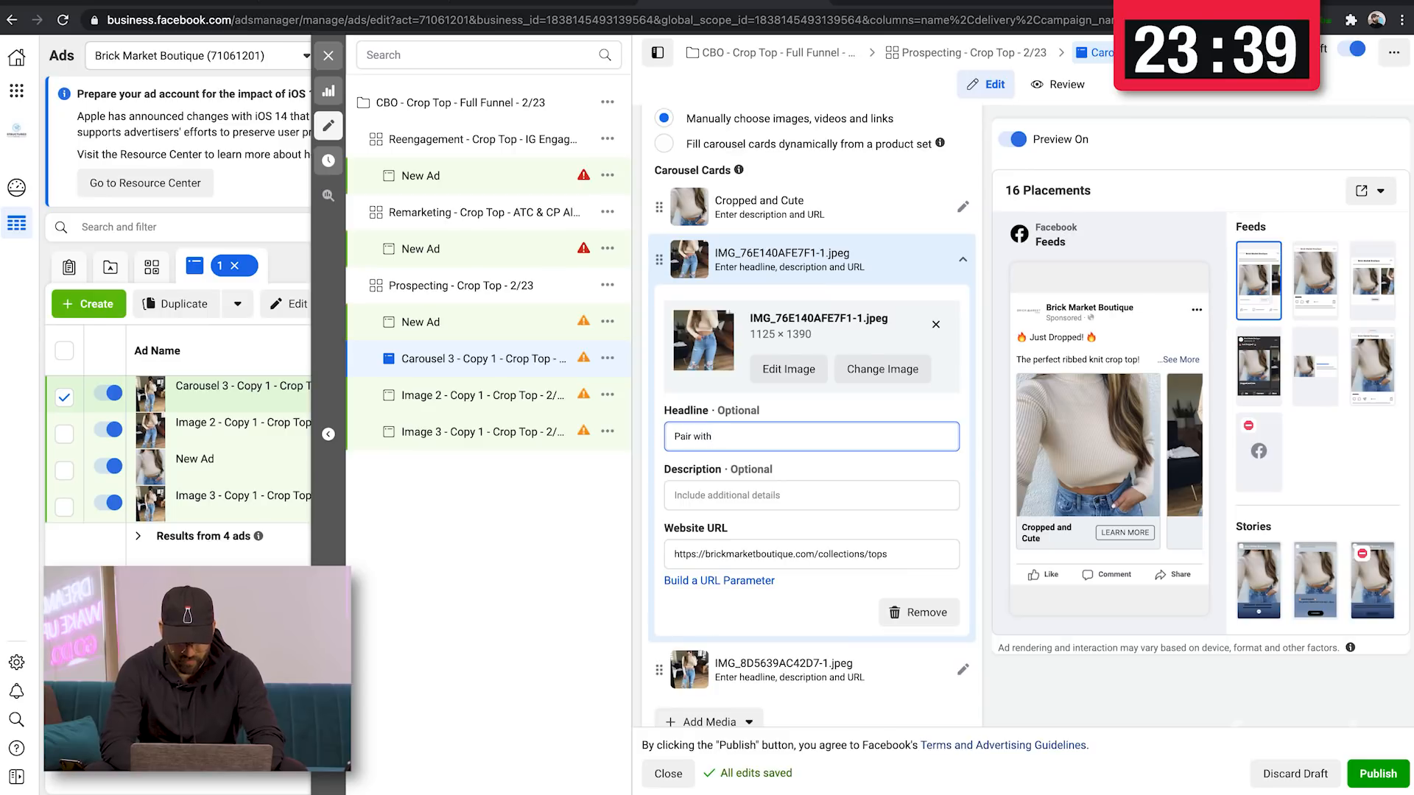
text( your favorite)
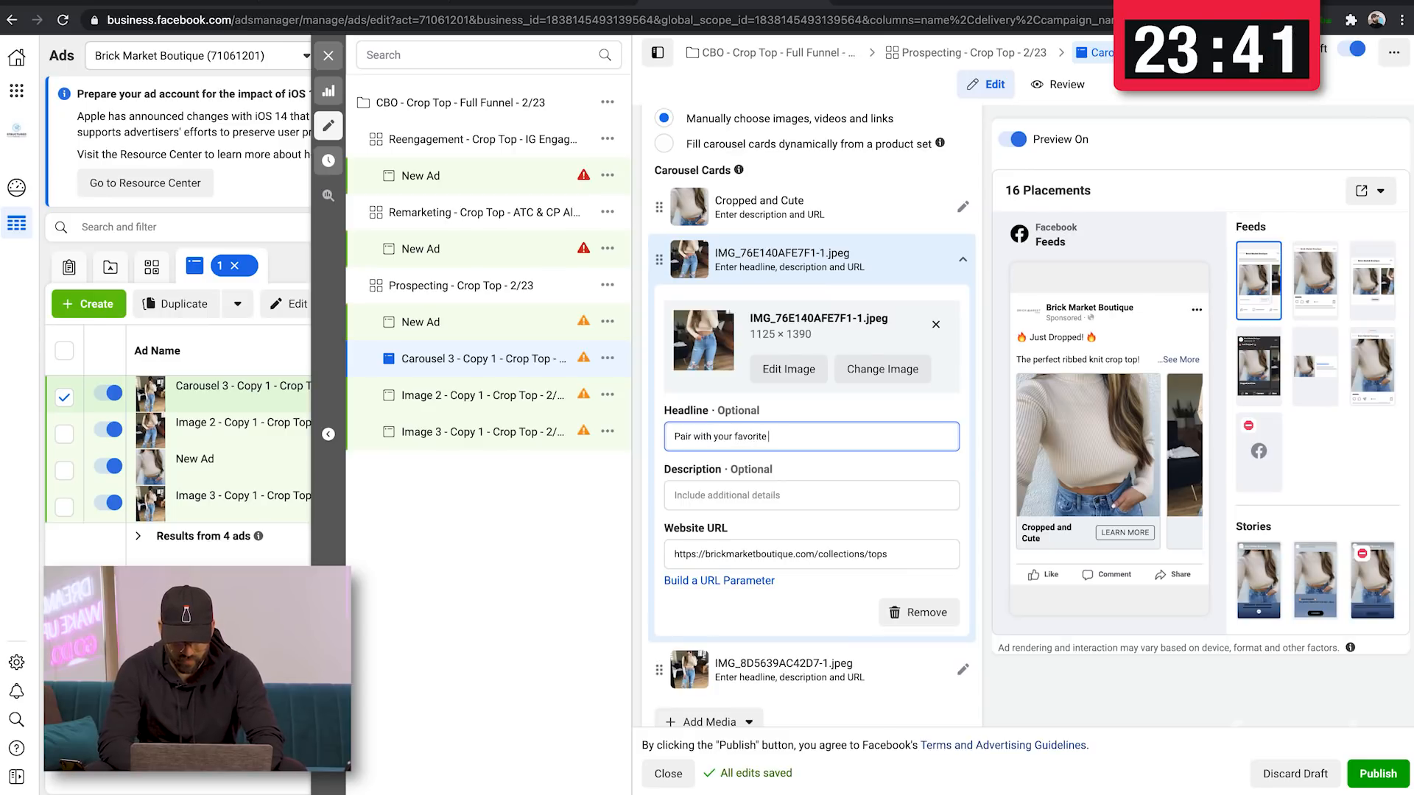
text( Jeans!)
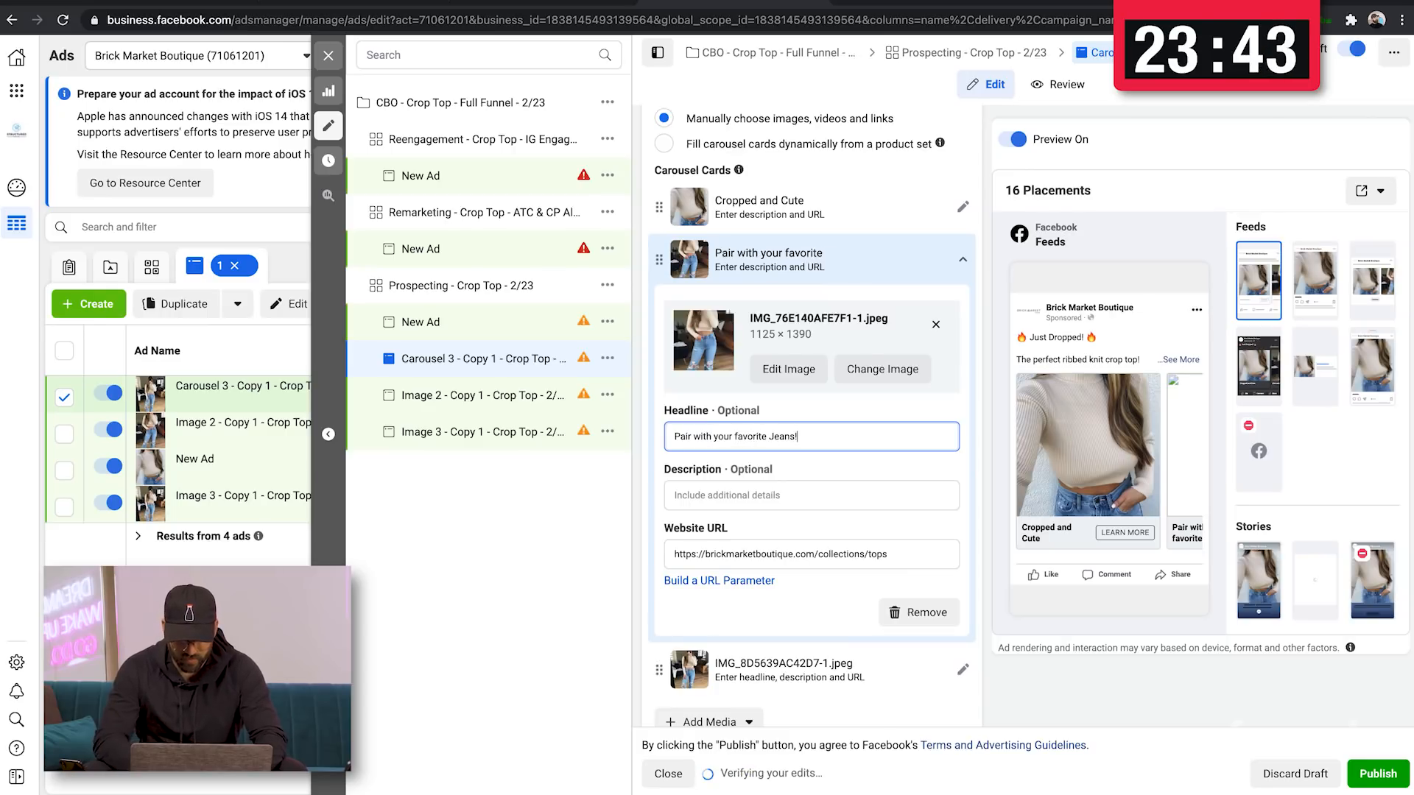
Give the third carousel card, with image IMG_8D5639AC42D7-1.jpeg, the headline "Your style your way!"
scroll(805, 628, down, 2)
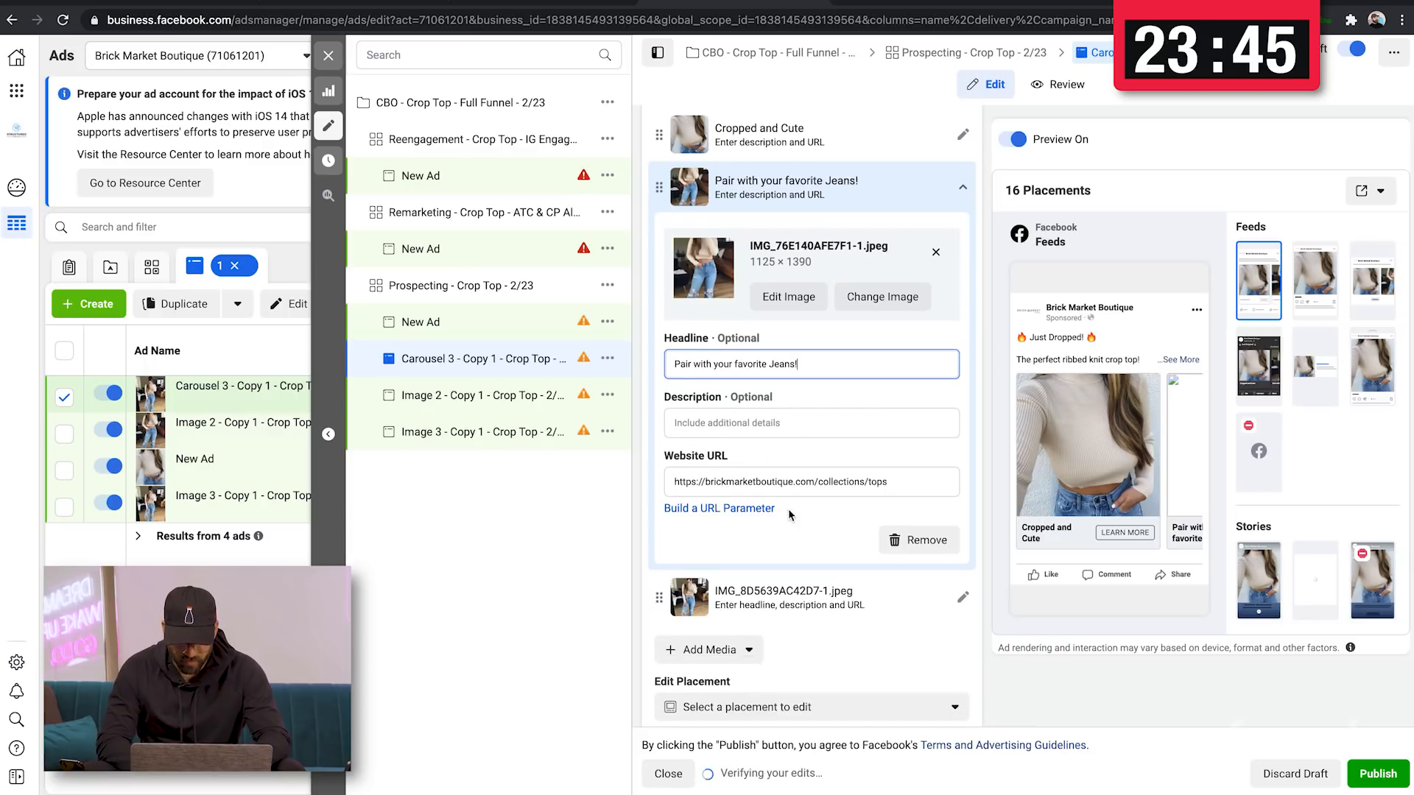
click(805, 627)
click(879, 600)
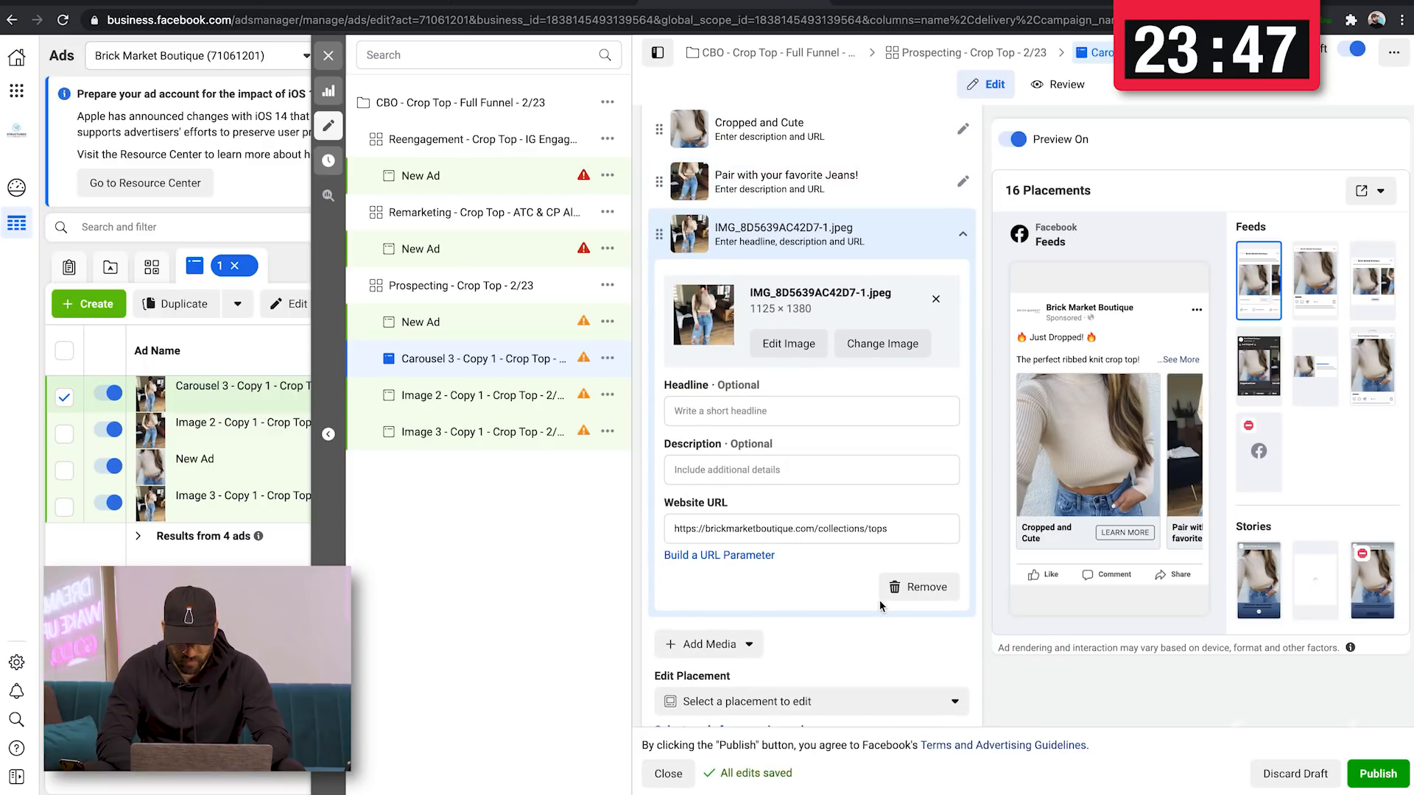
click(751, 409)
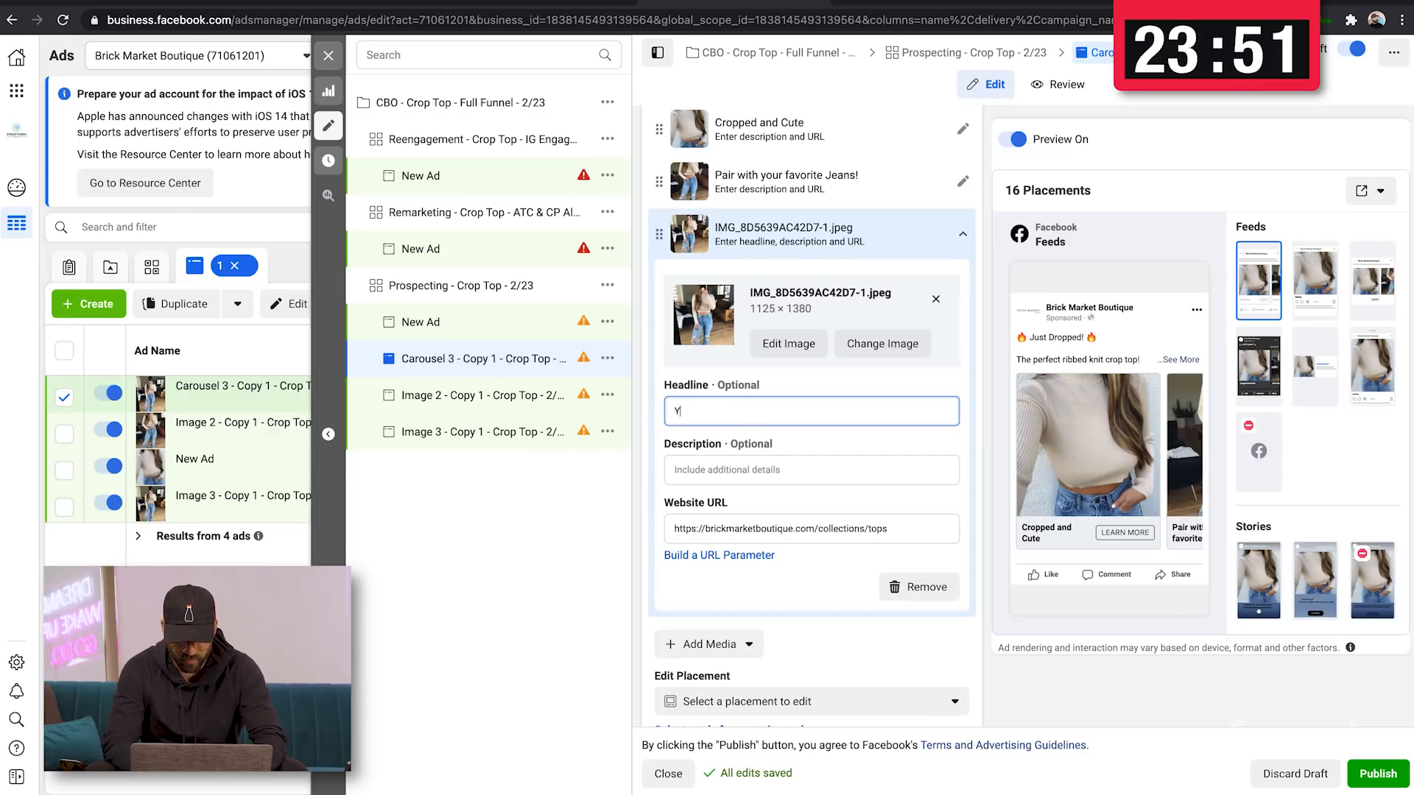
text(Your style)
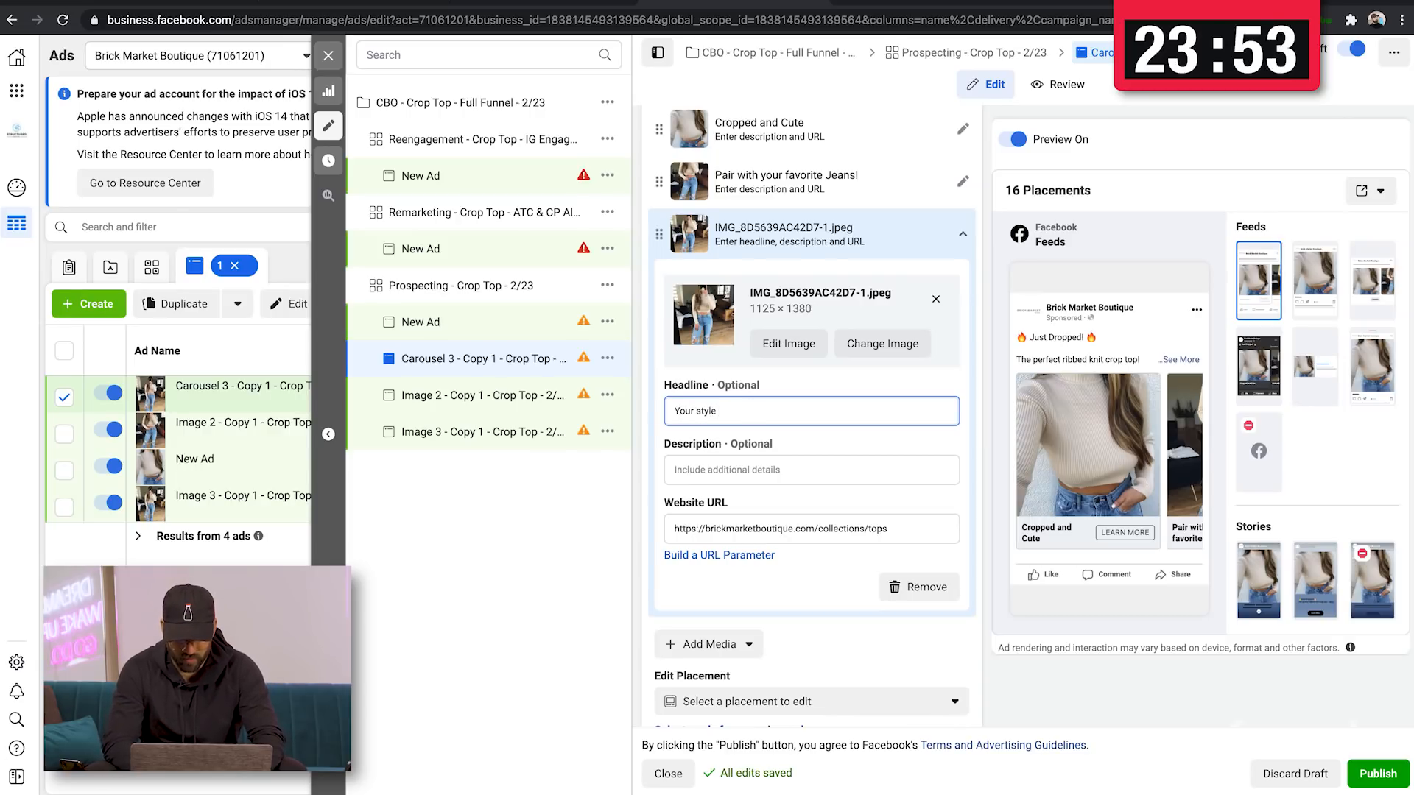
text( your way!)
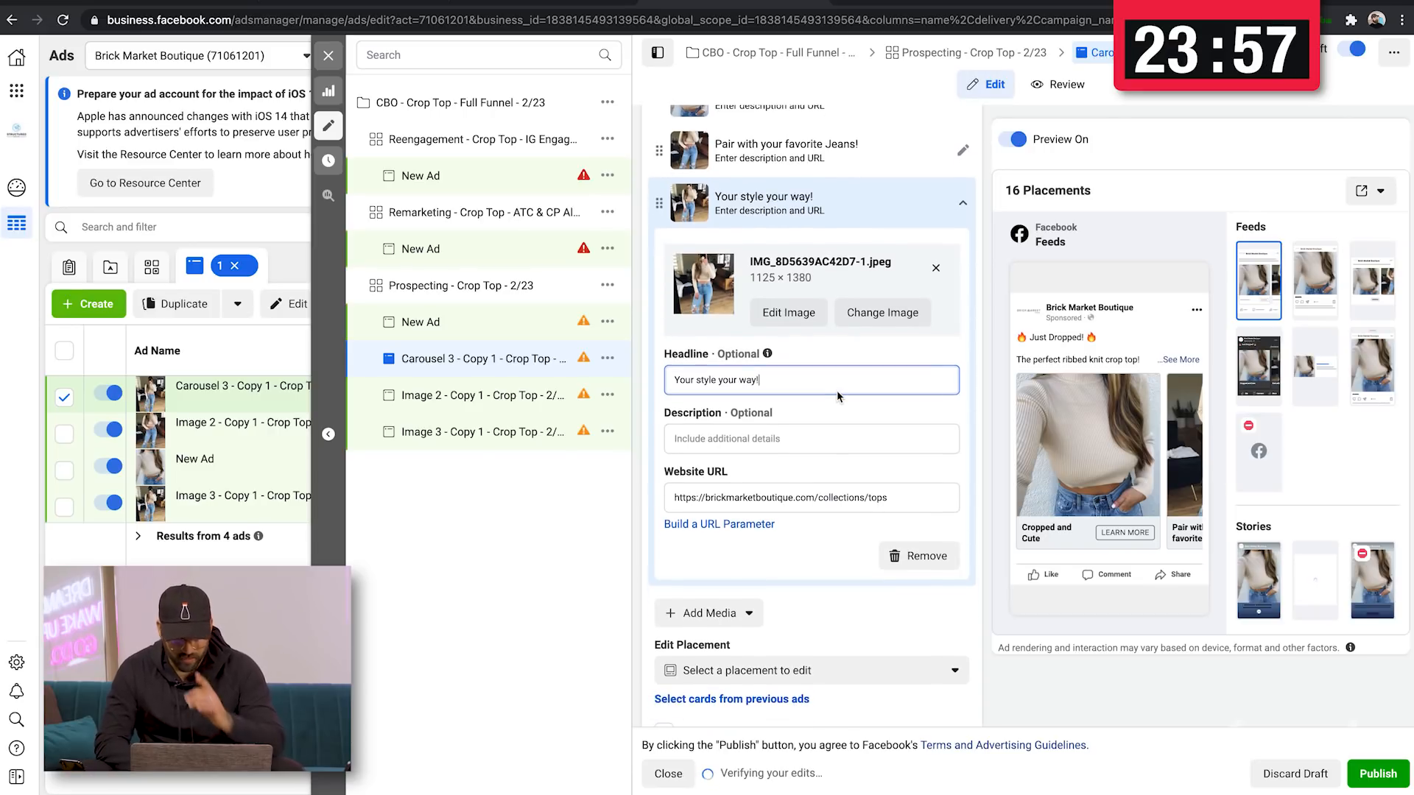
scroll(836, 391, down, 3)
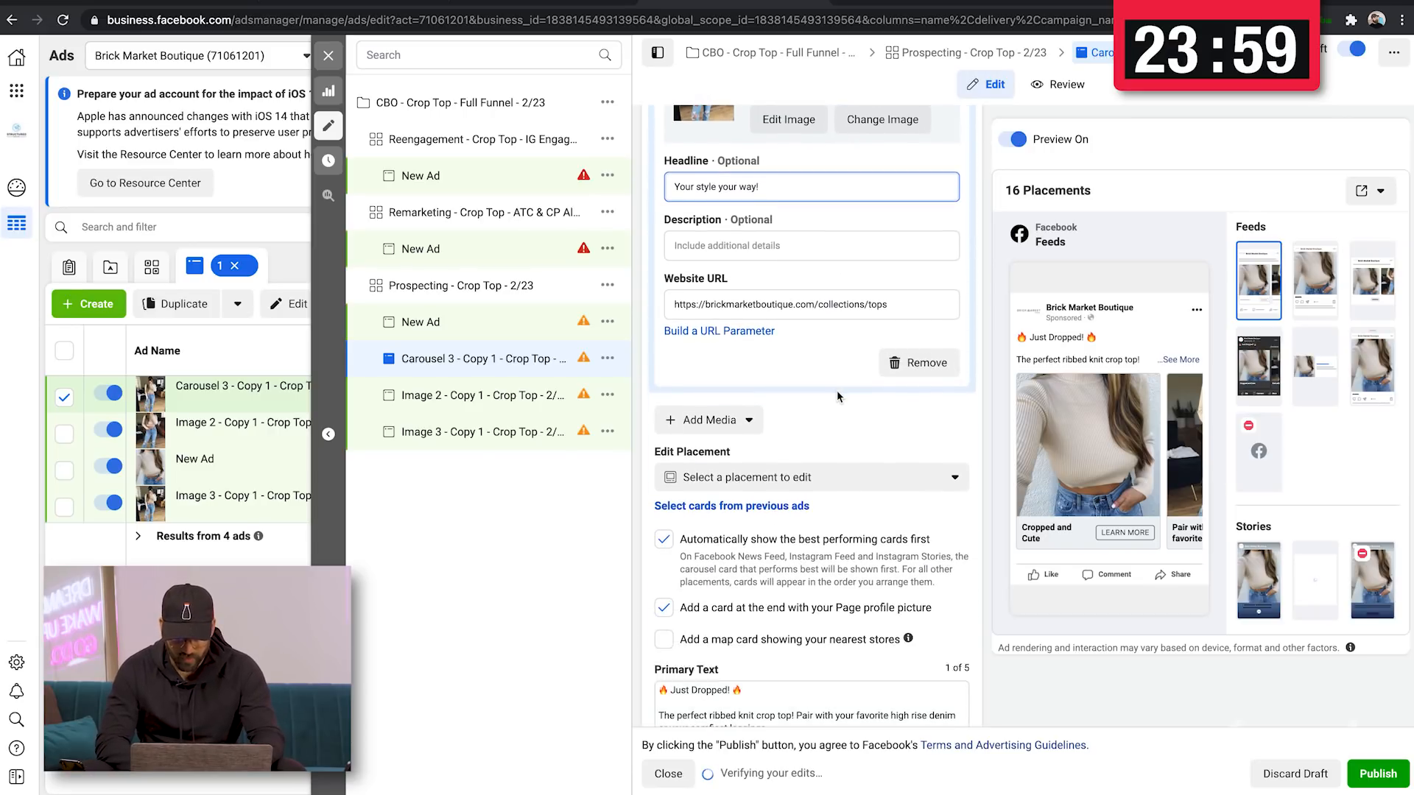
scroll(836, 391, down, 2)
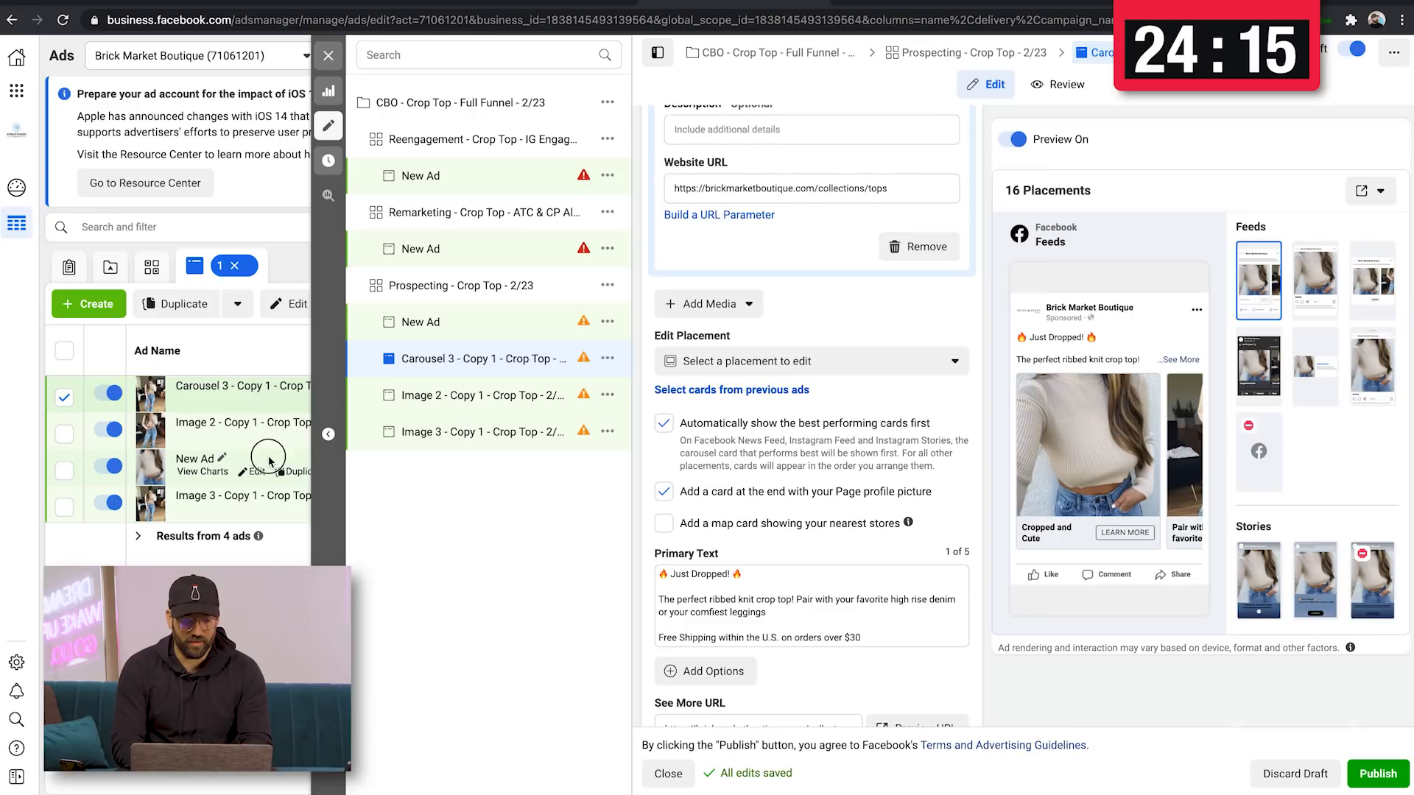
Open the Prospecting ad set's "New Ad" for editing and rename it "Image 1 - Copy 1"
click(269, 462)
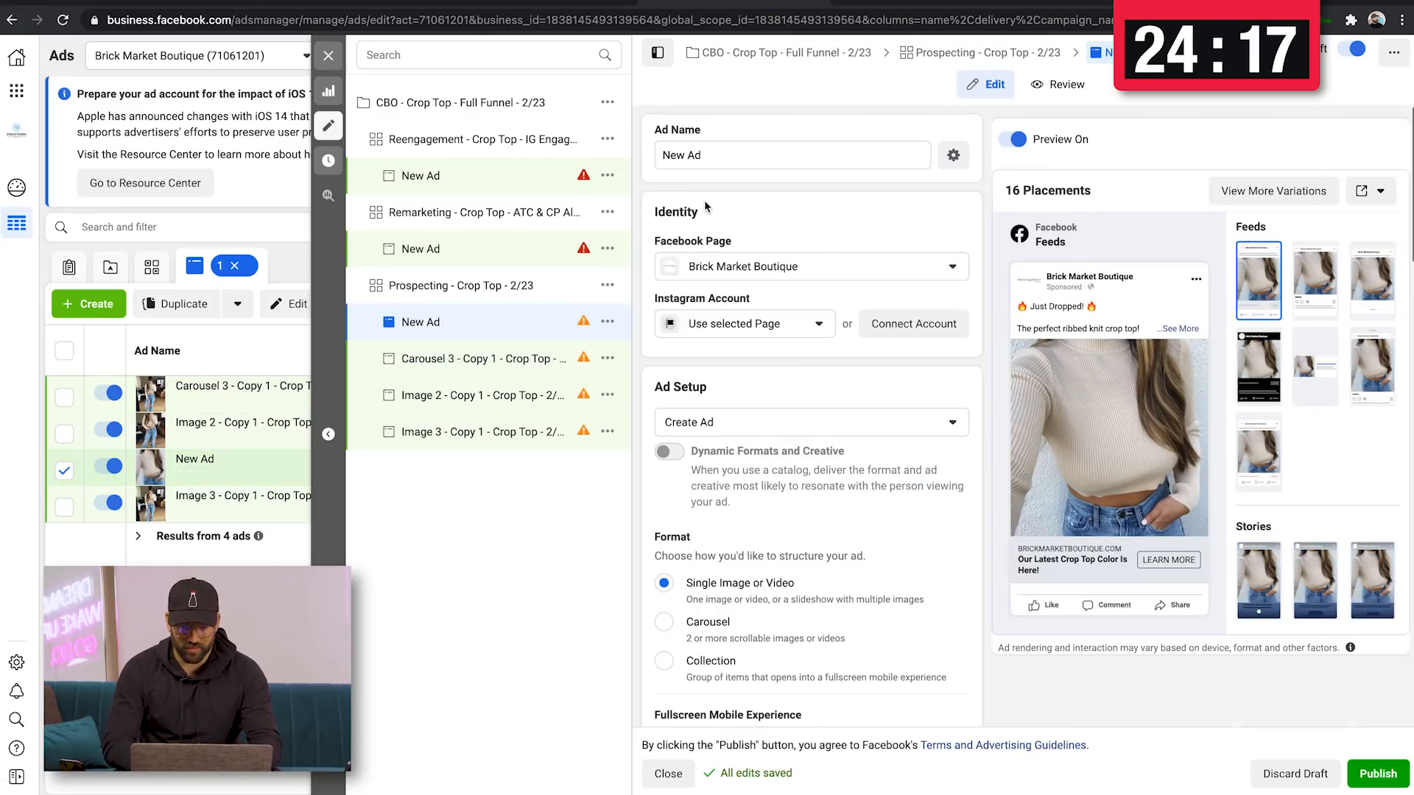
drag(703, 155, 663, 155)
key(BackSpace)
text(Image )
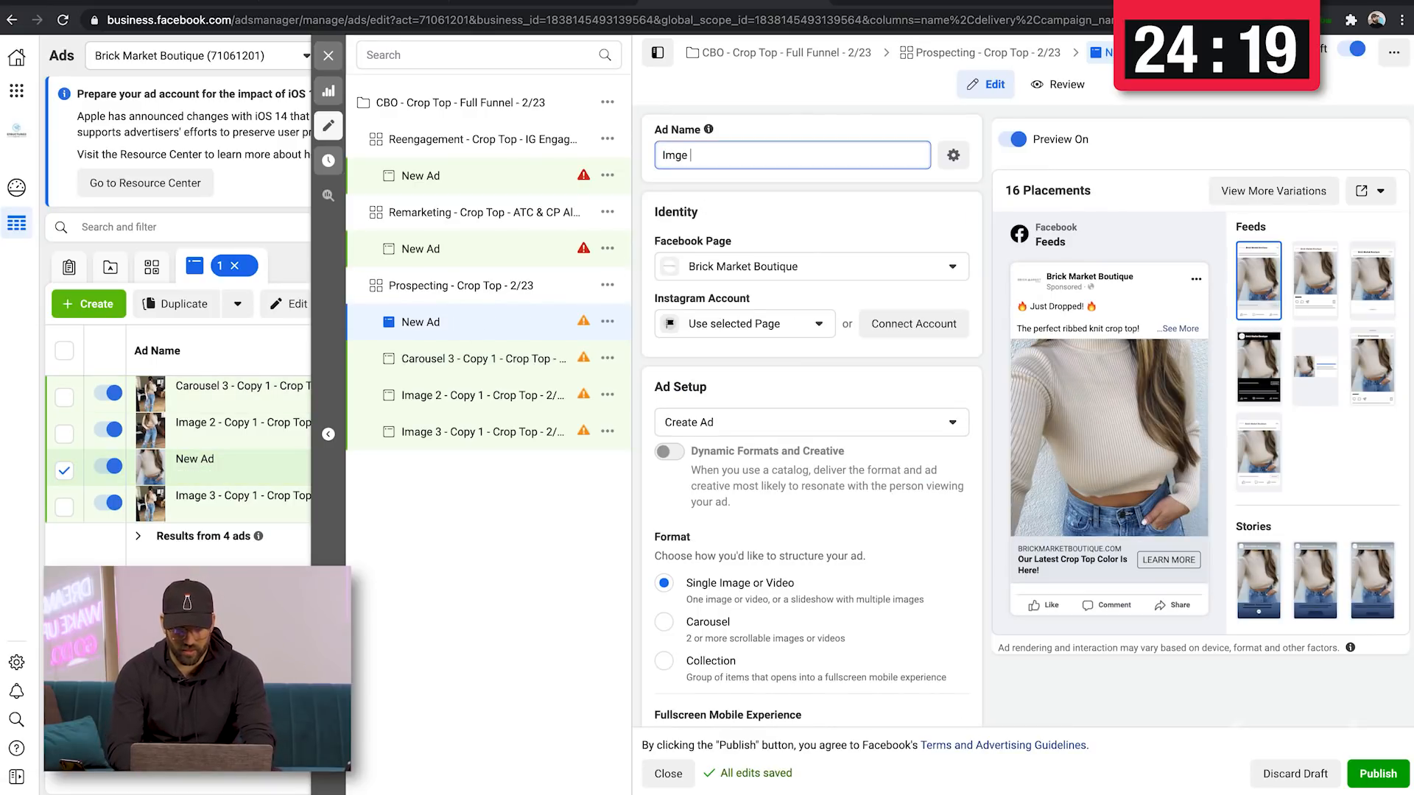
text(1)
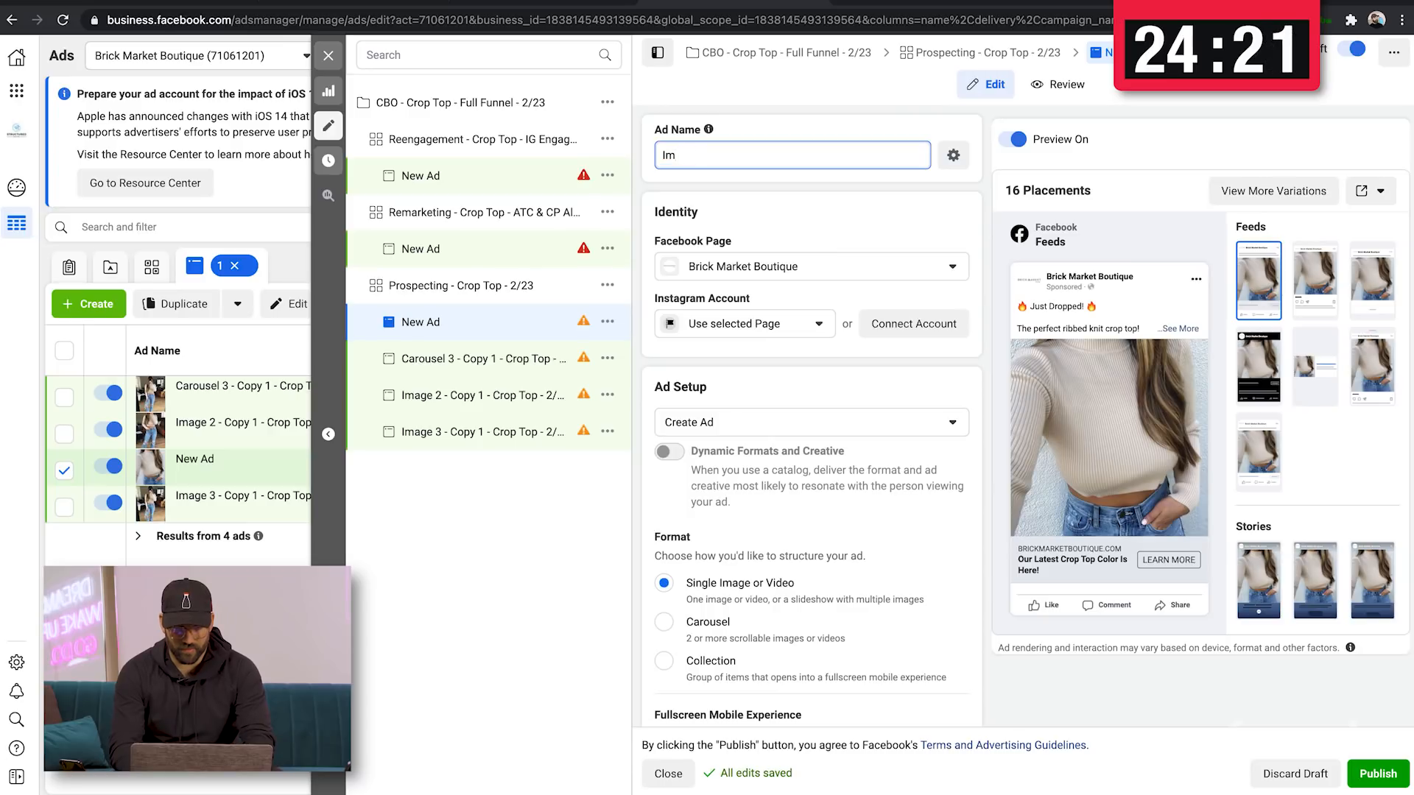
text( -)
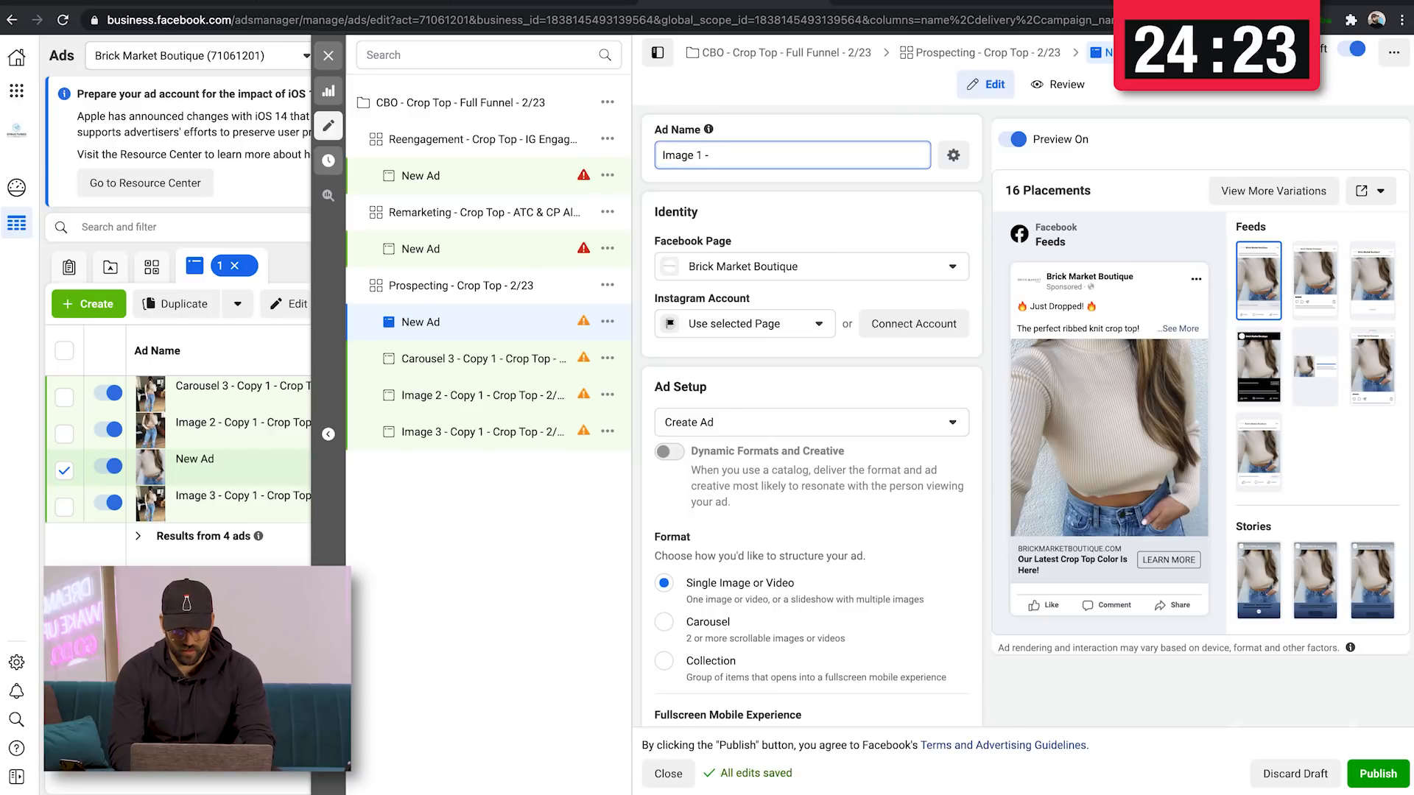
text( Copy 1)
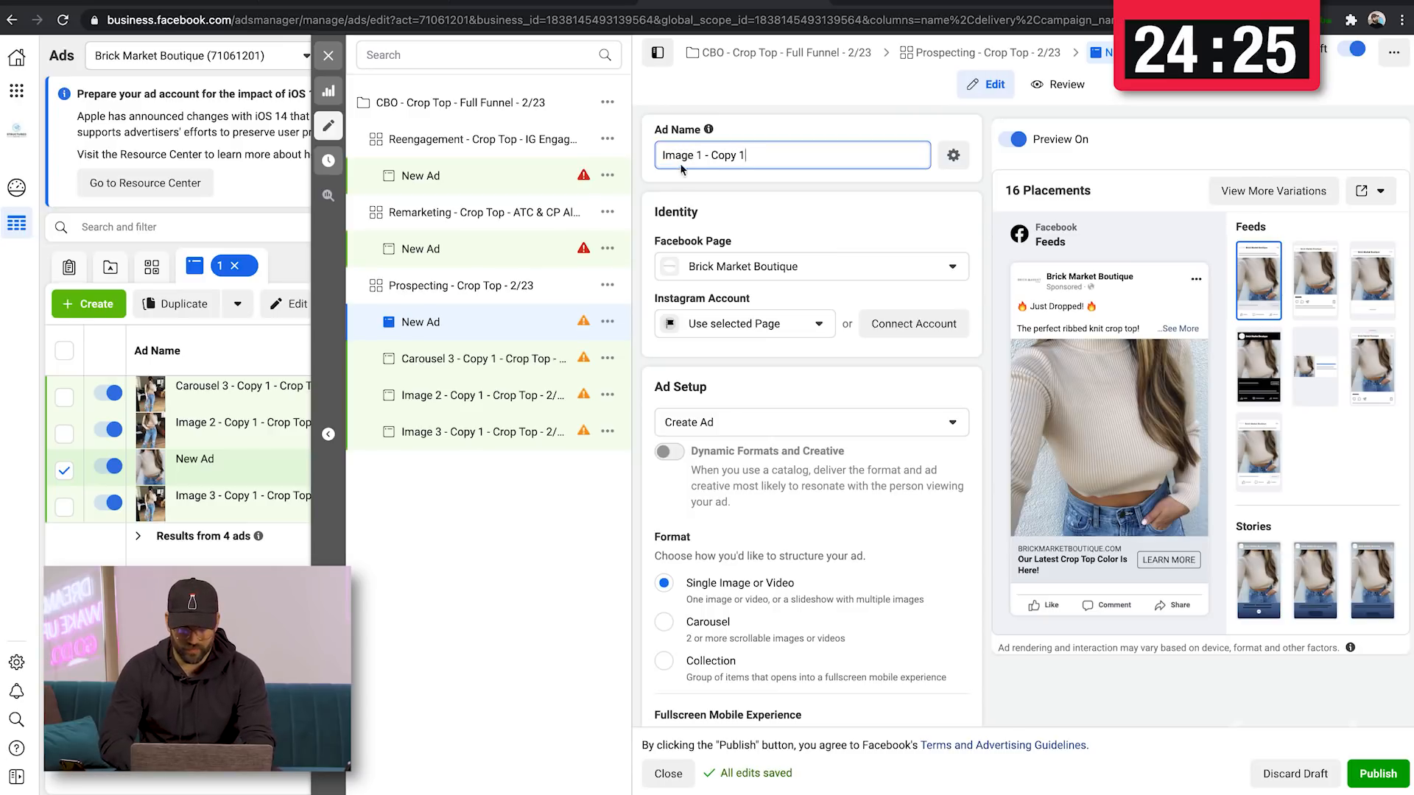
click(704, 187)
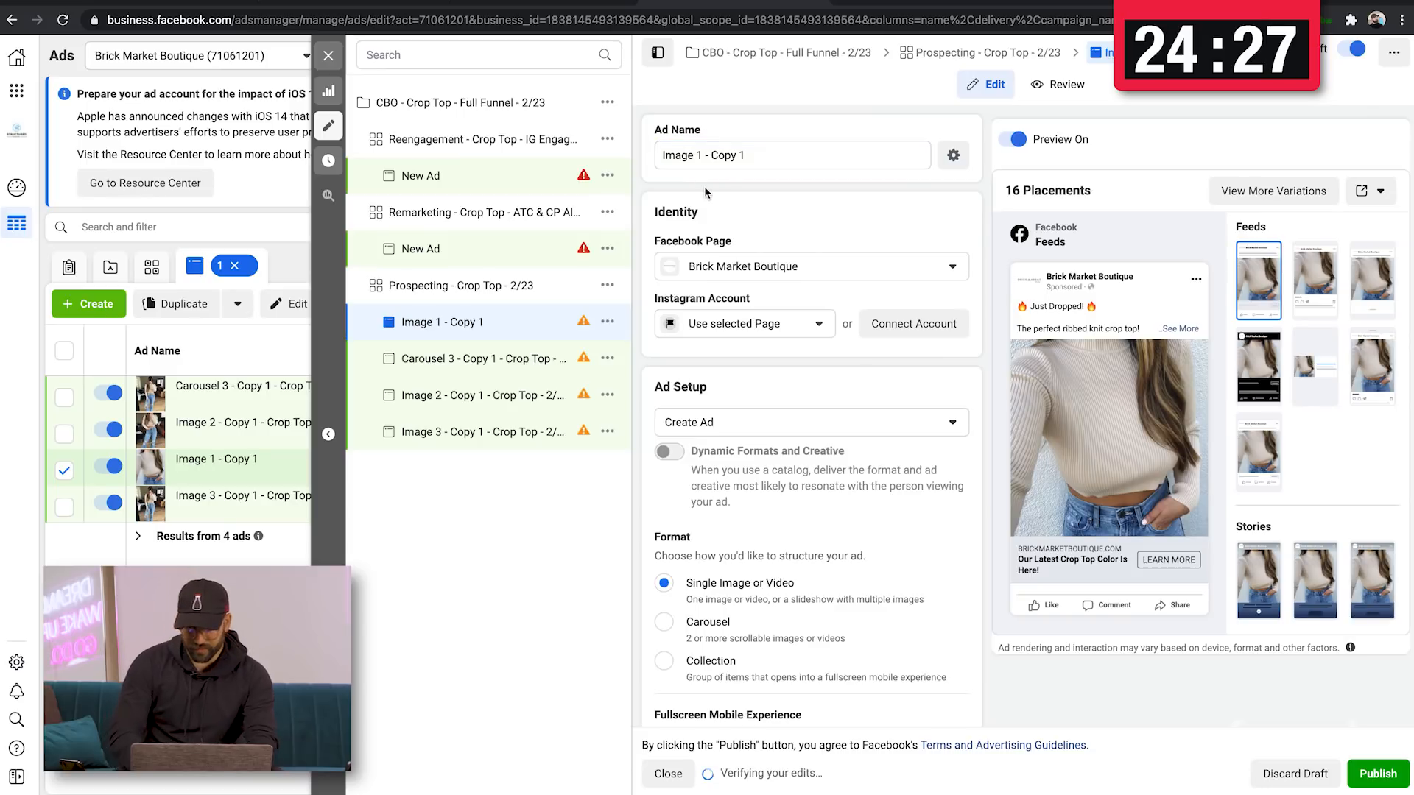
Close the ad editor and extend the first image ad's name to "Image 1 - Copy 1 - Crop Top - 2/23", saving it to draft
click(329, 55)
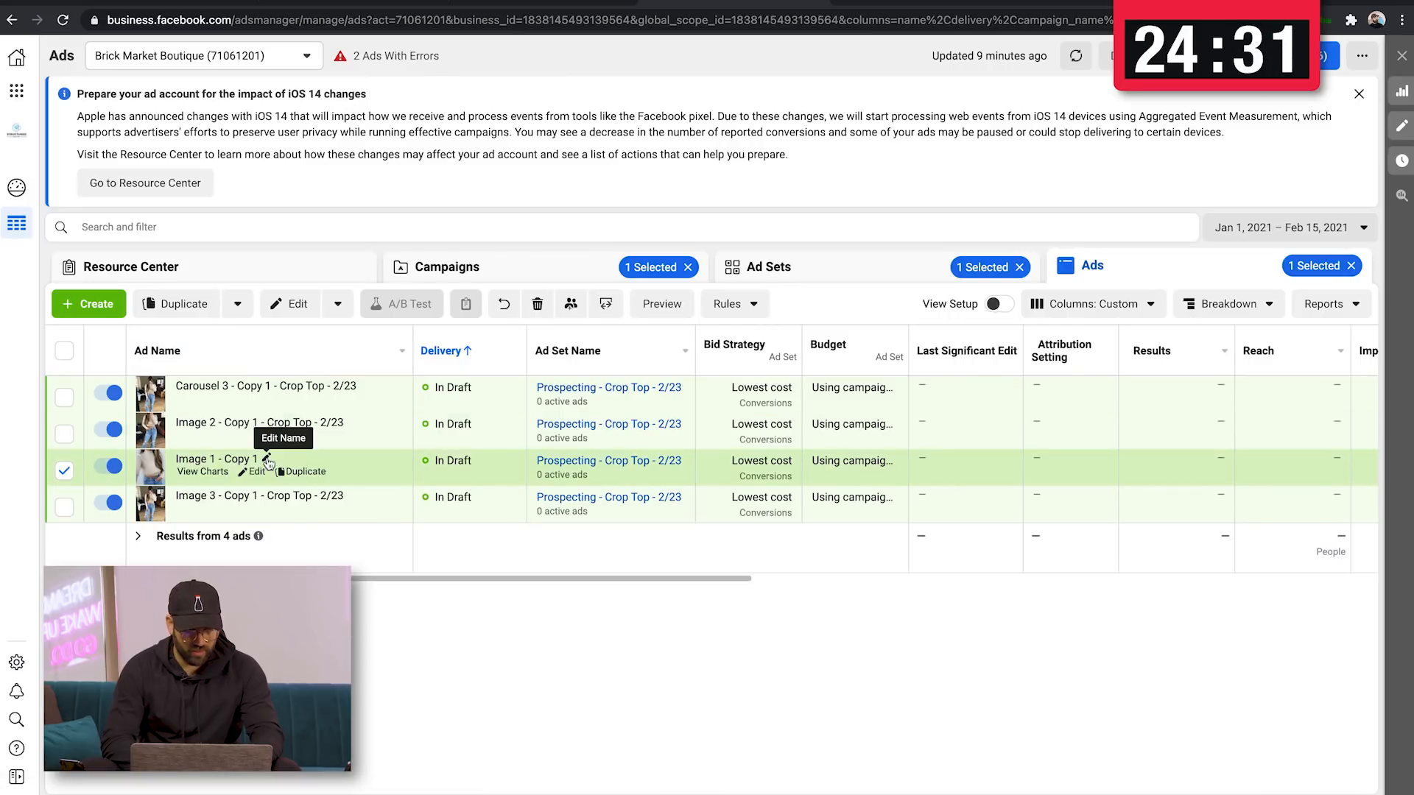
click(267, 458)
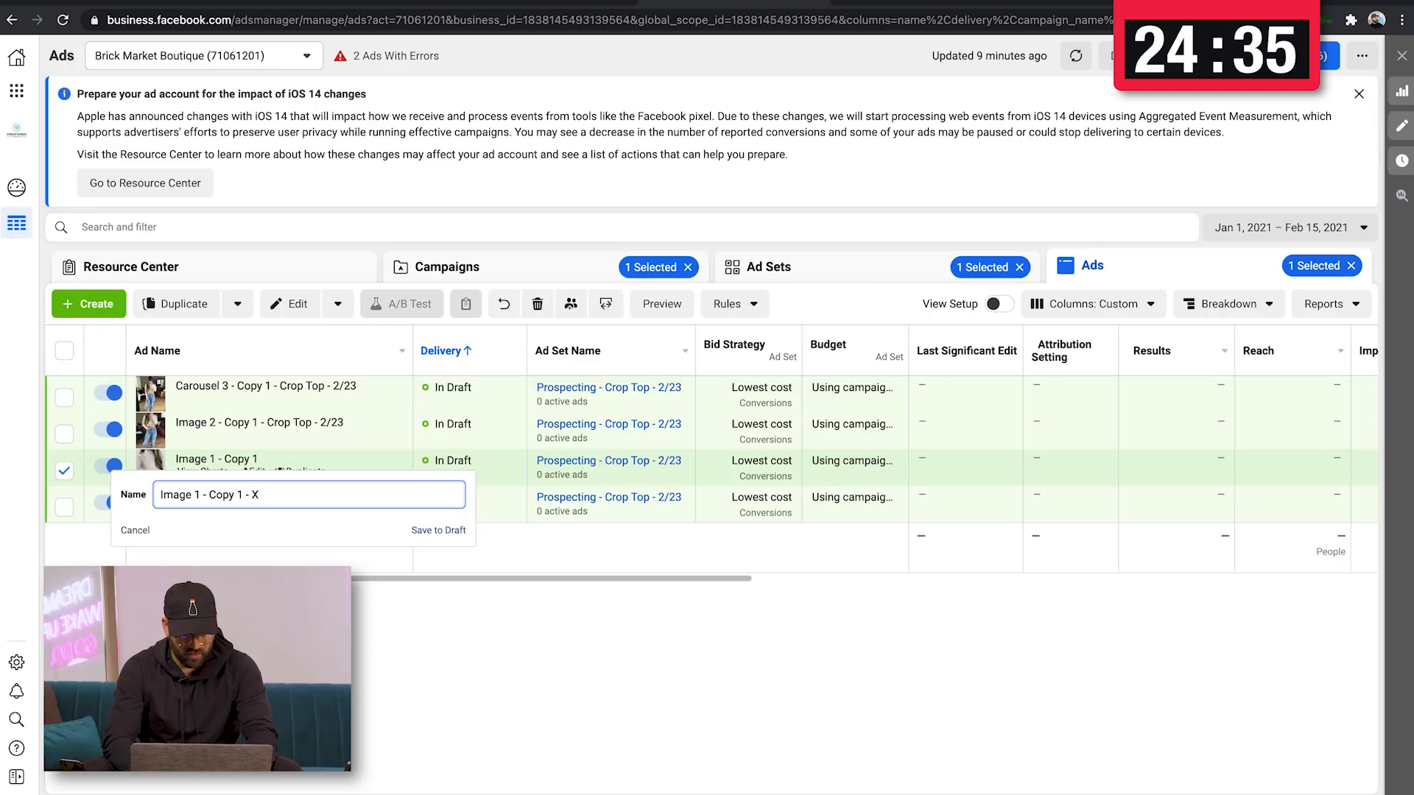
text(- Crop )
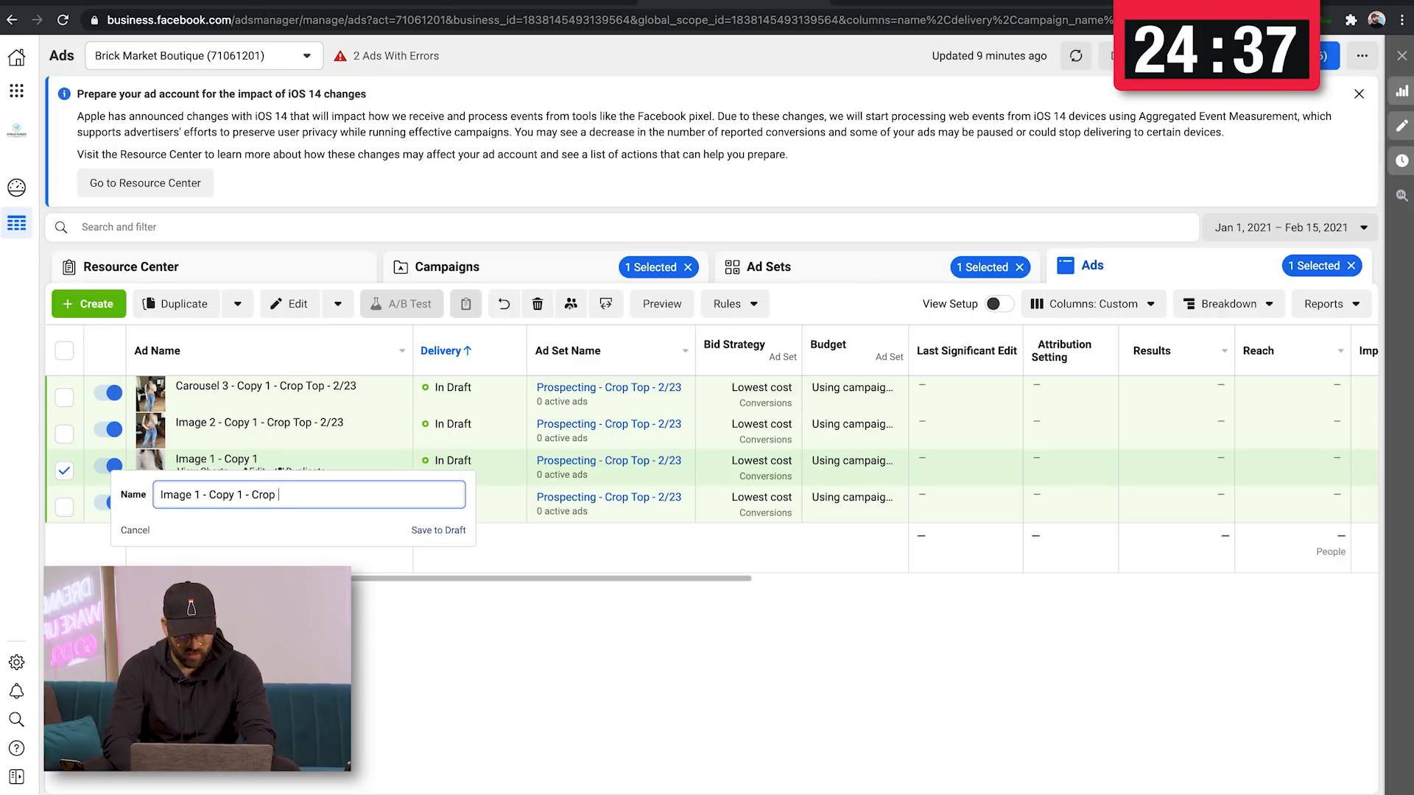
text(Top - 2/2)
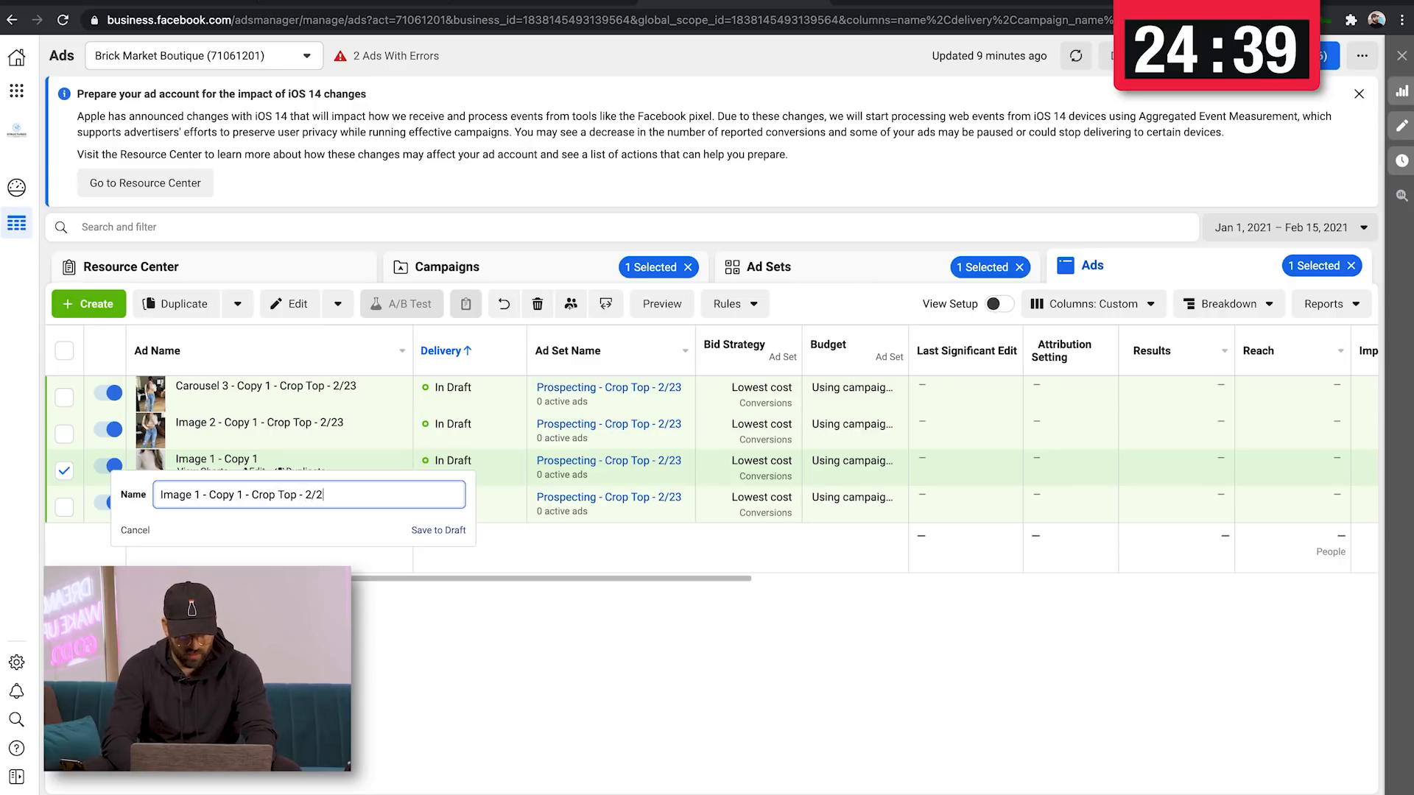
text(3)
click(442, 531)
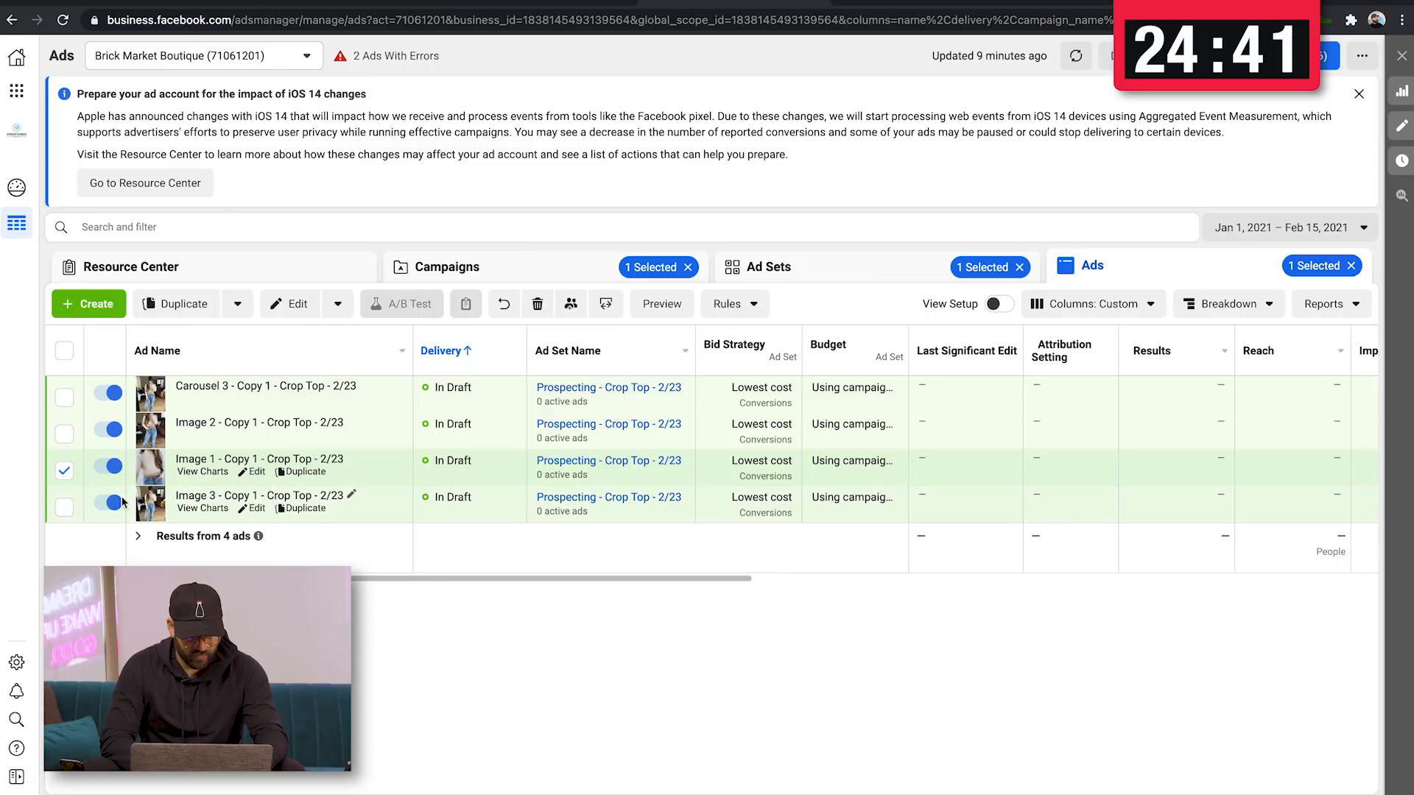
Select all four Prospecting ads and publish the Carousel 3, Image 2 and Image 3 drafts, excluding the three New Ad items
click(65, 506)
click(65, 433)
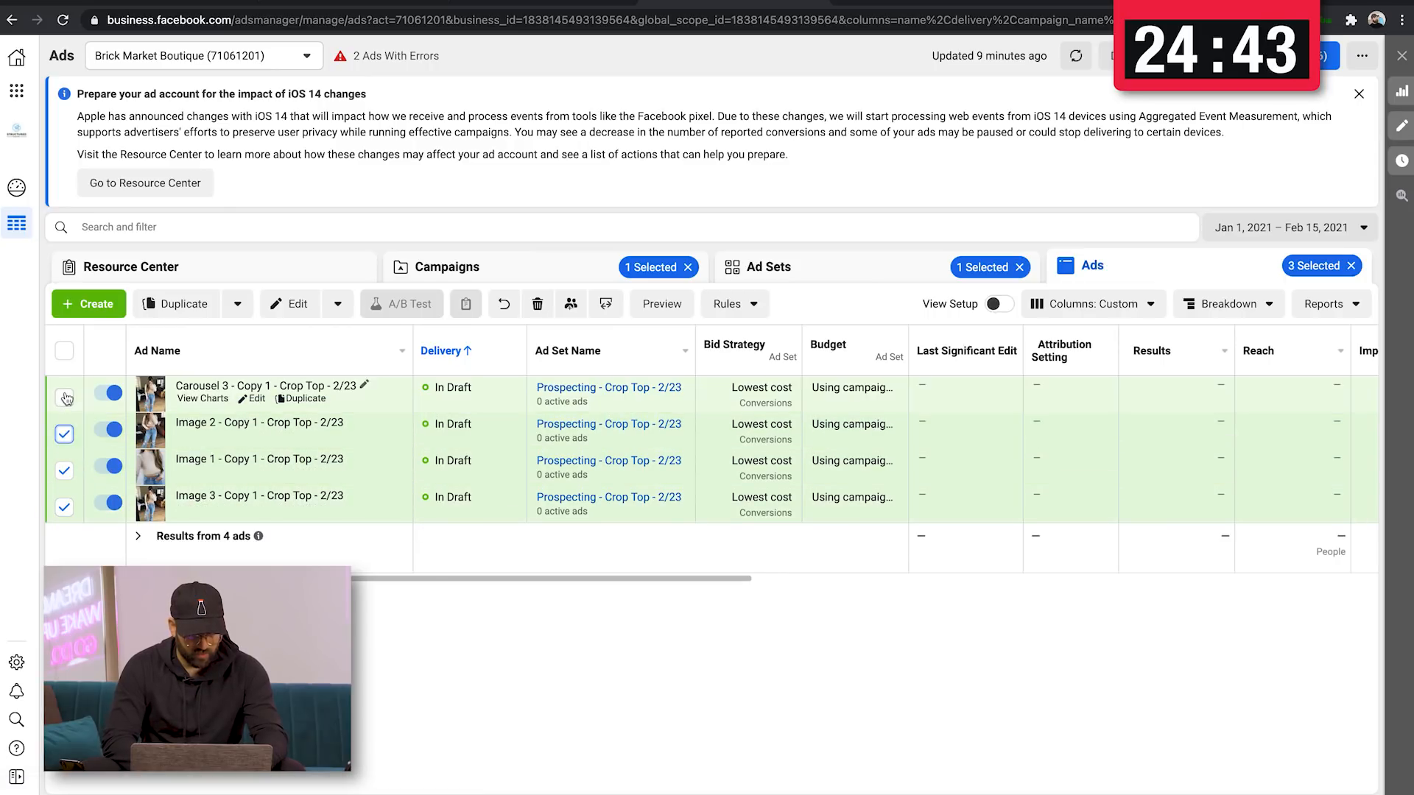
click(65, 397)
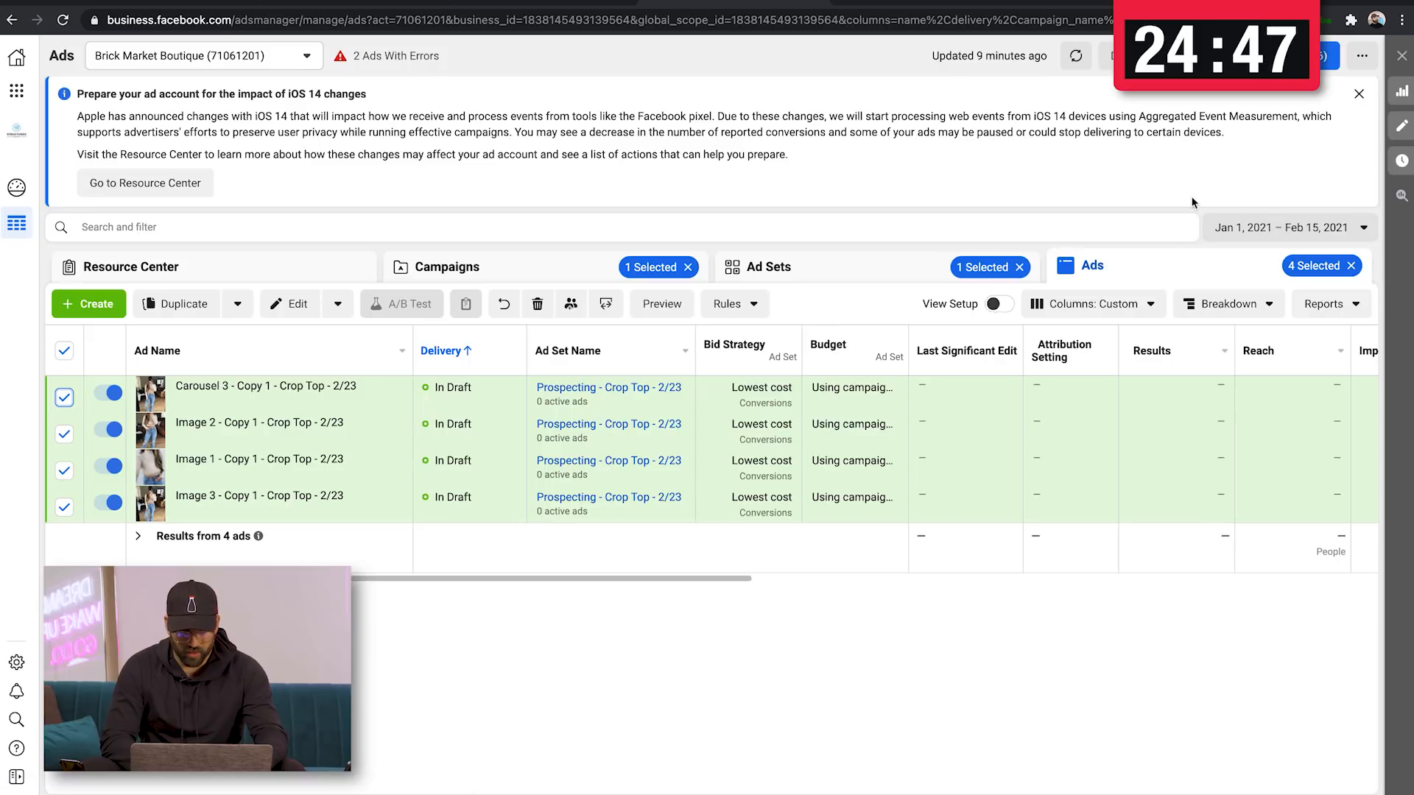
click(1281, 55)
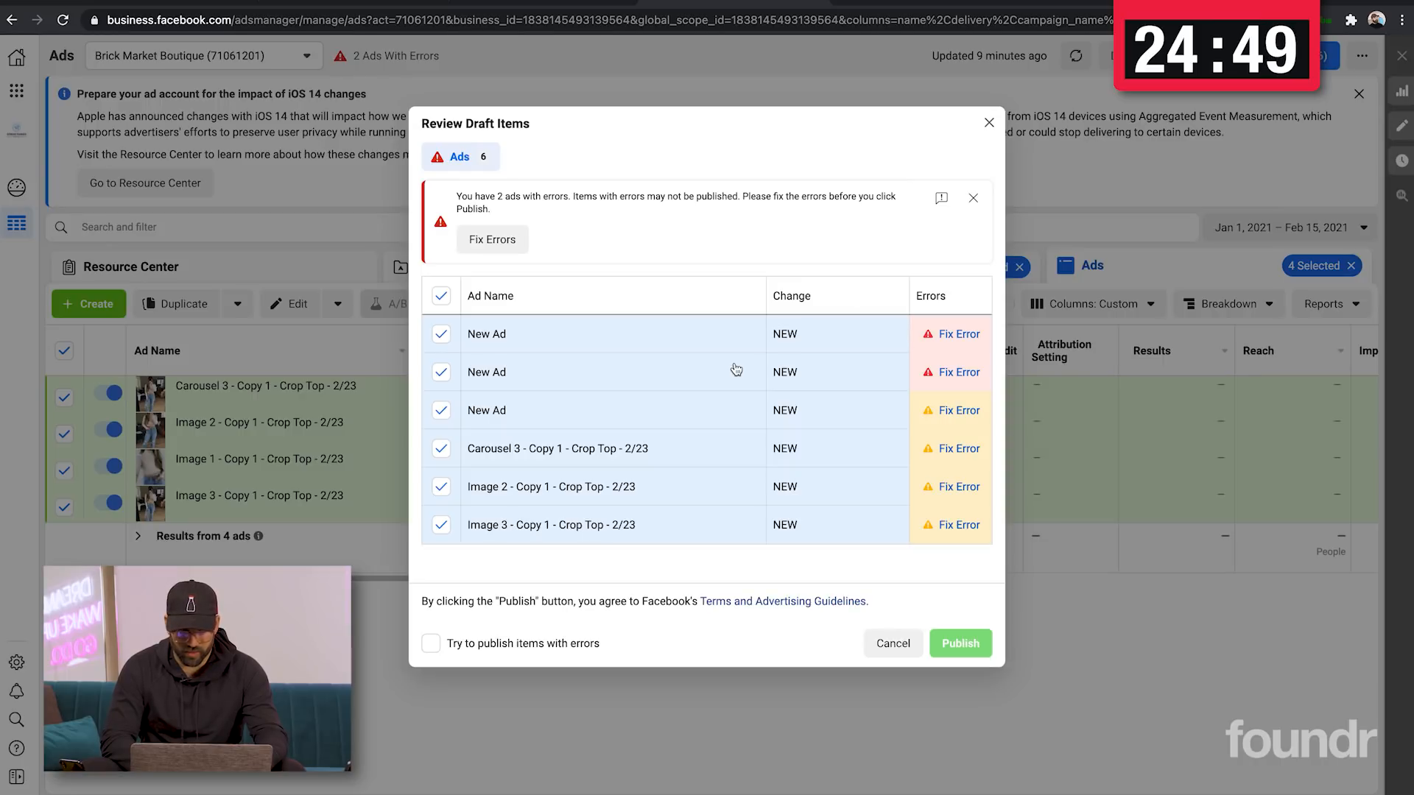
click(441, 340)
click(441, 373)
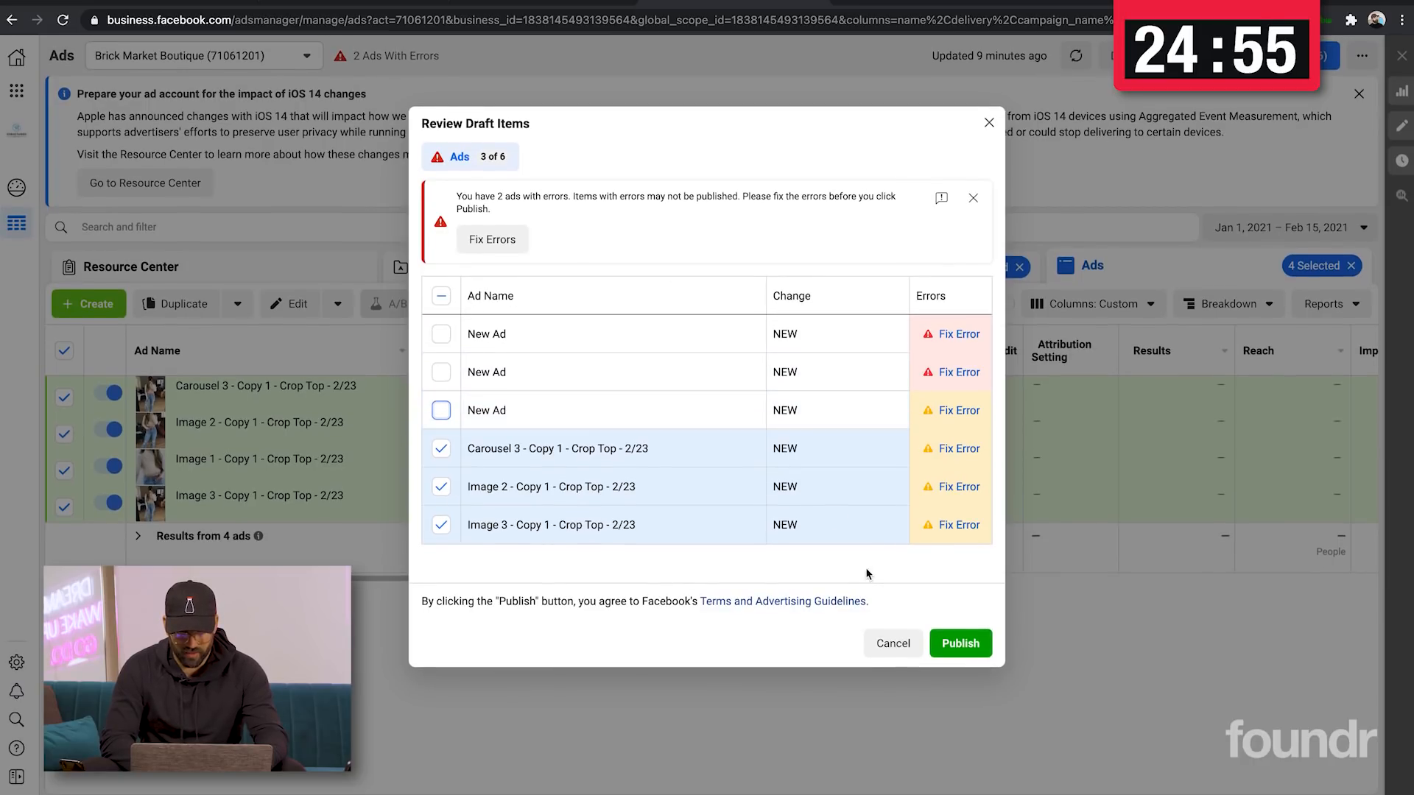
click(960, 643)
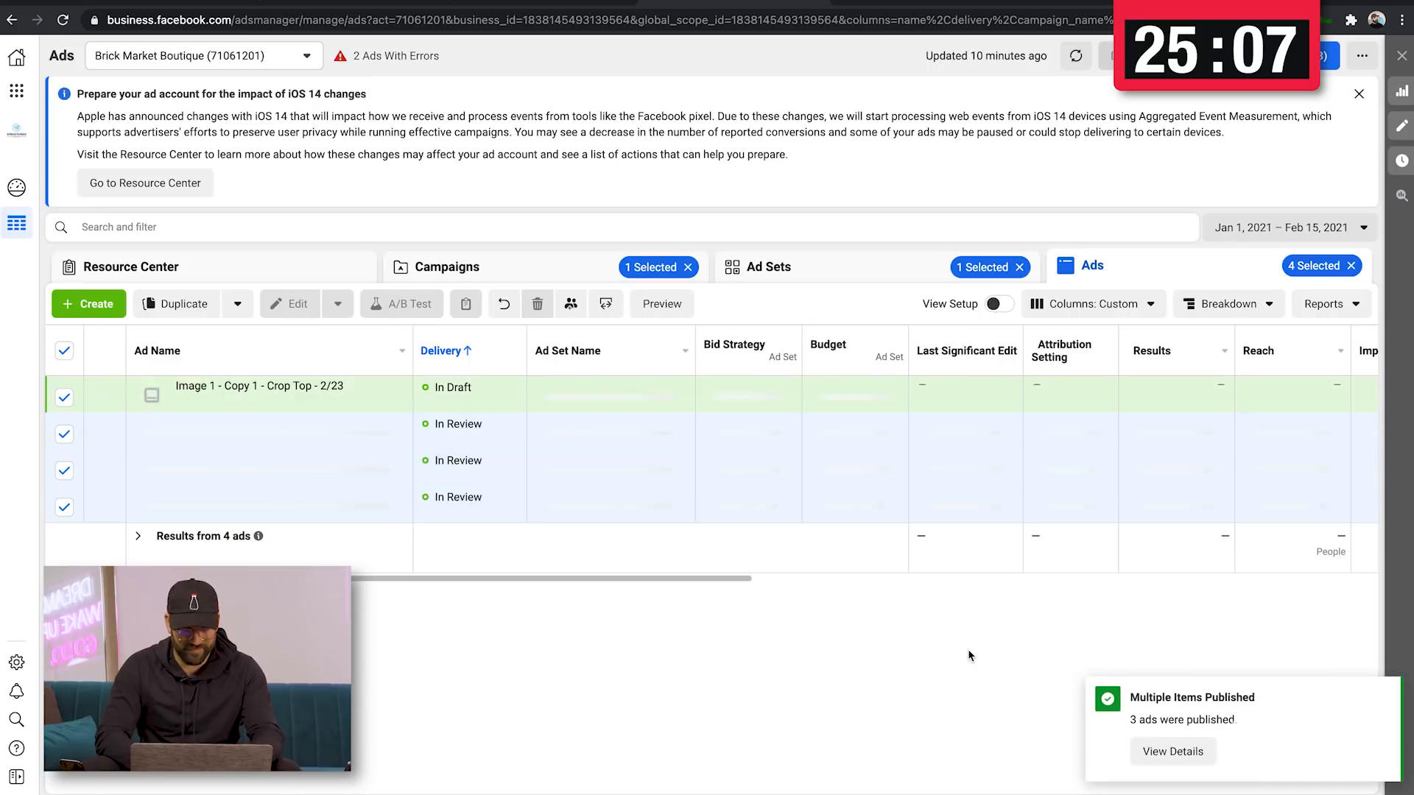
Publish the remaining Image 1 draft of the Prospecting ad set, excluding the two New Ad items with errors
click(373, 406)
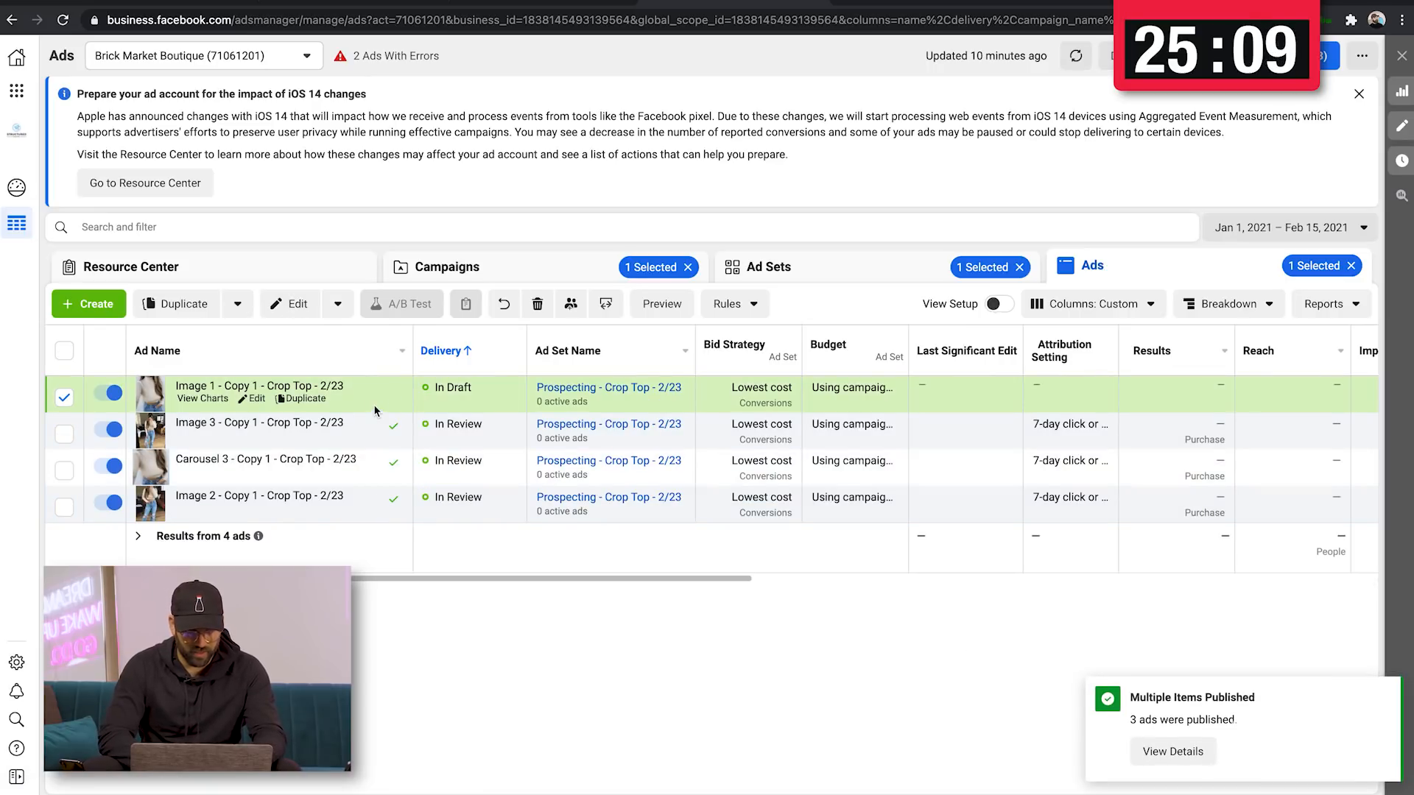
click(1325, 56)
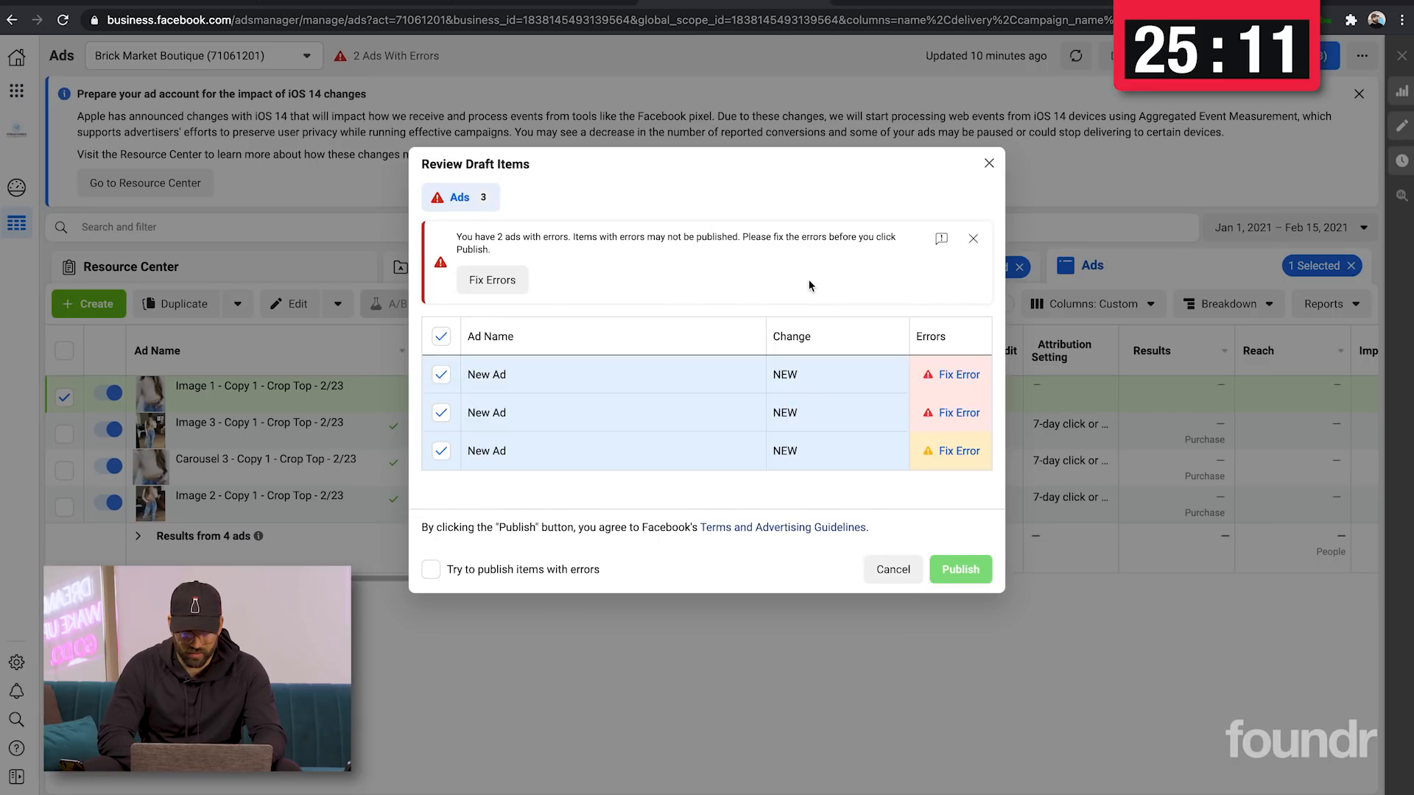
click(440, 412)
click(441, 374)
click(965, 570)
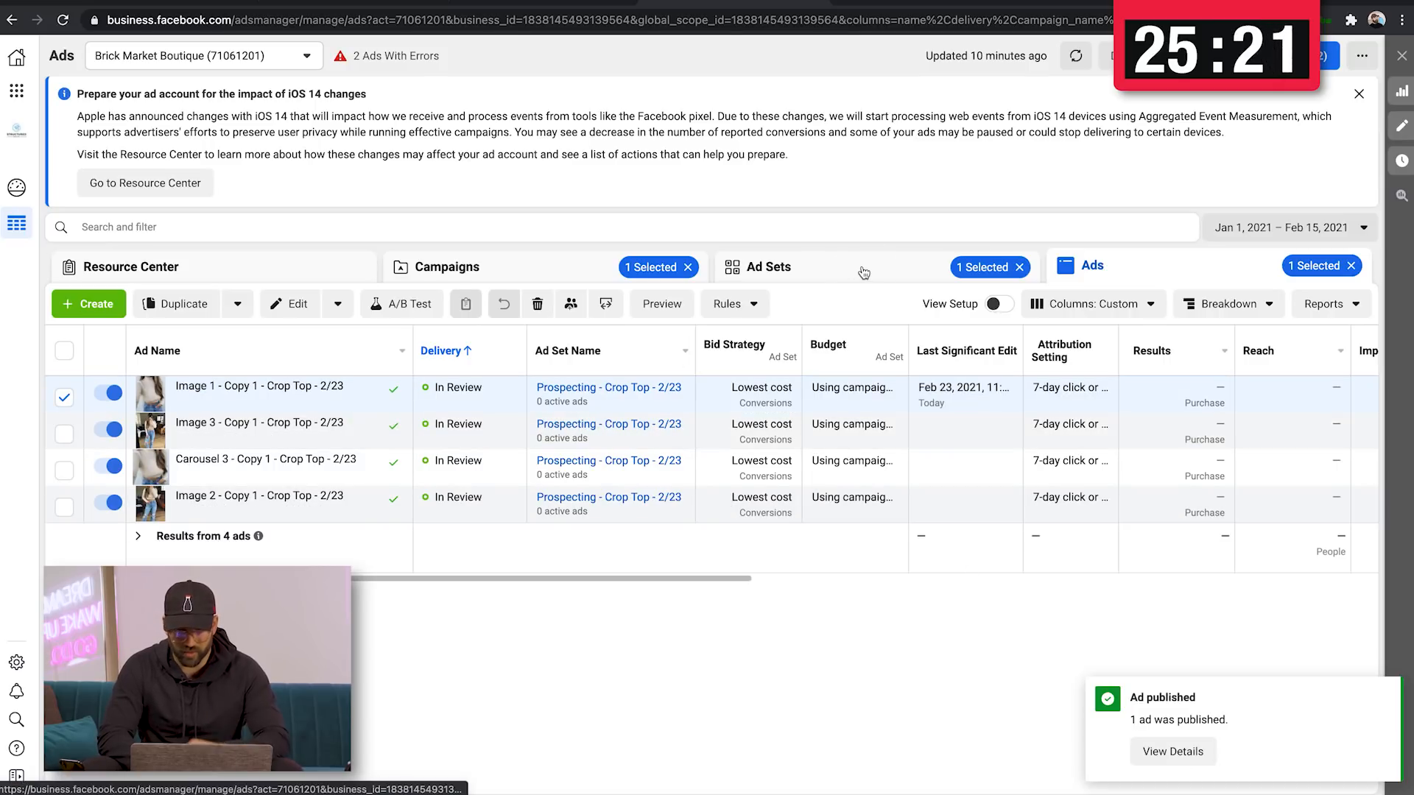
Return to the ad sets and open the ads of the "Reengagement - Crop Top - IG Engagers + FB Engagers 365 - 2/23" ad set
click(768, 266)
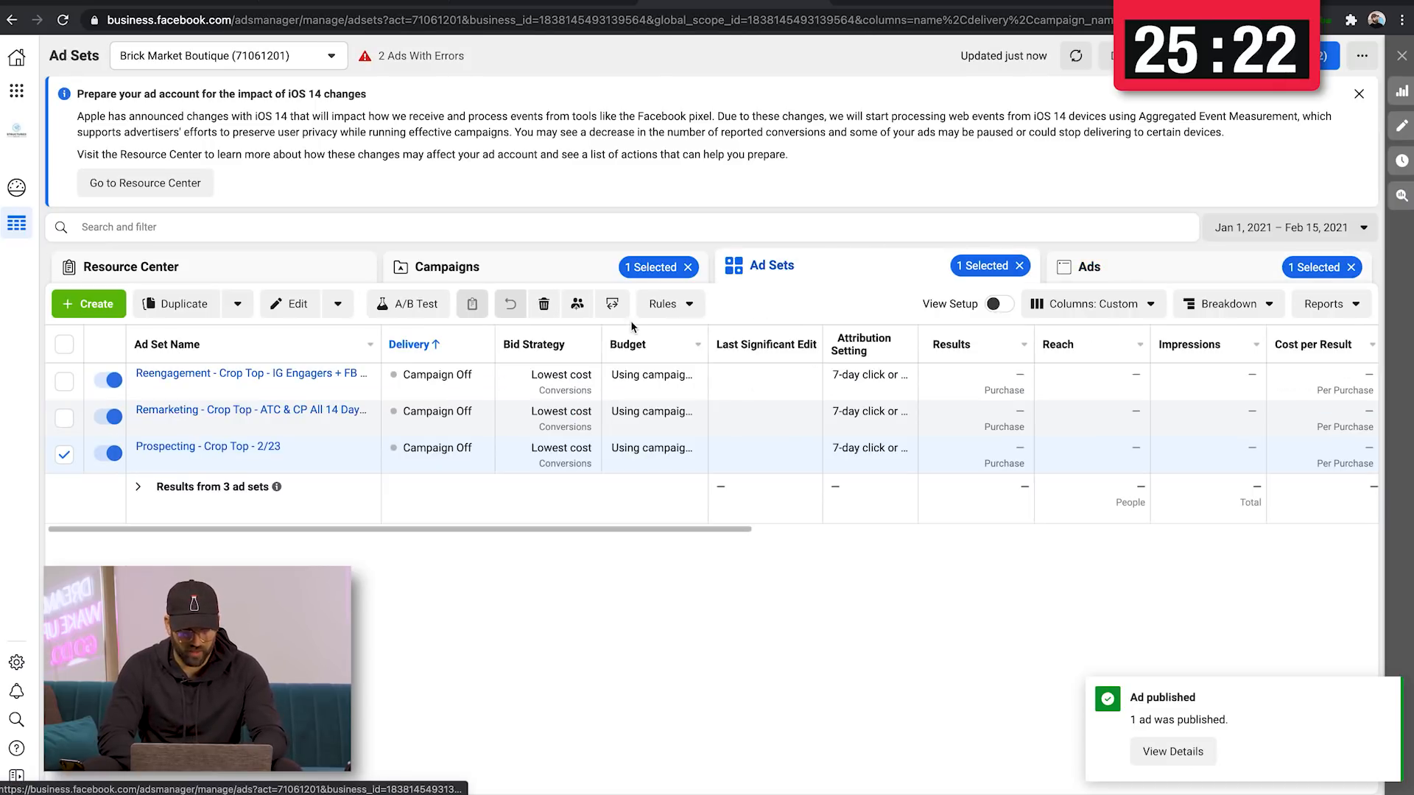
click(360, 426)
click(328, 374)
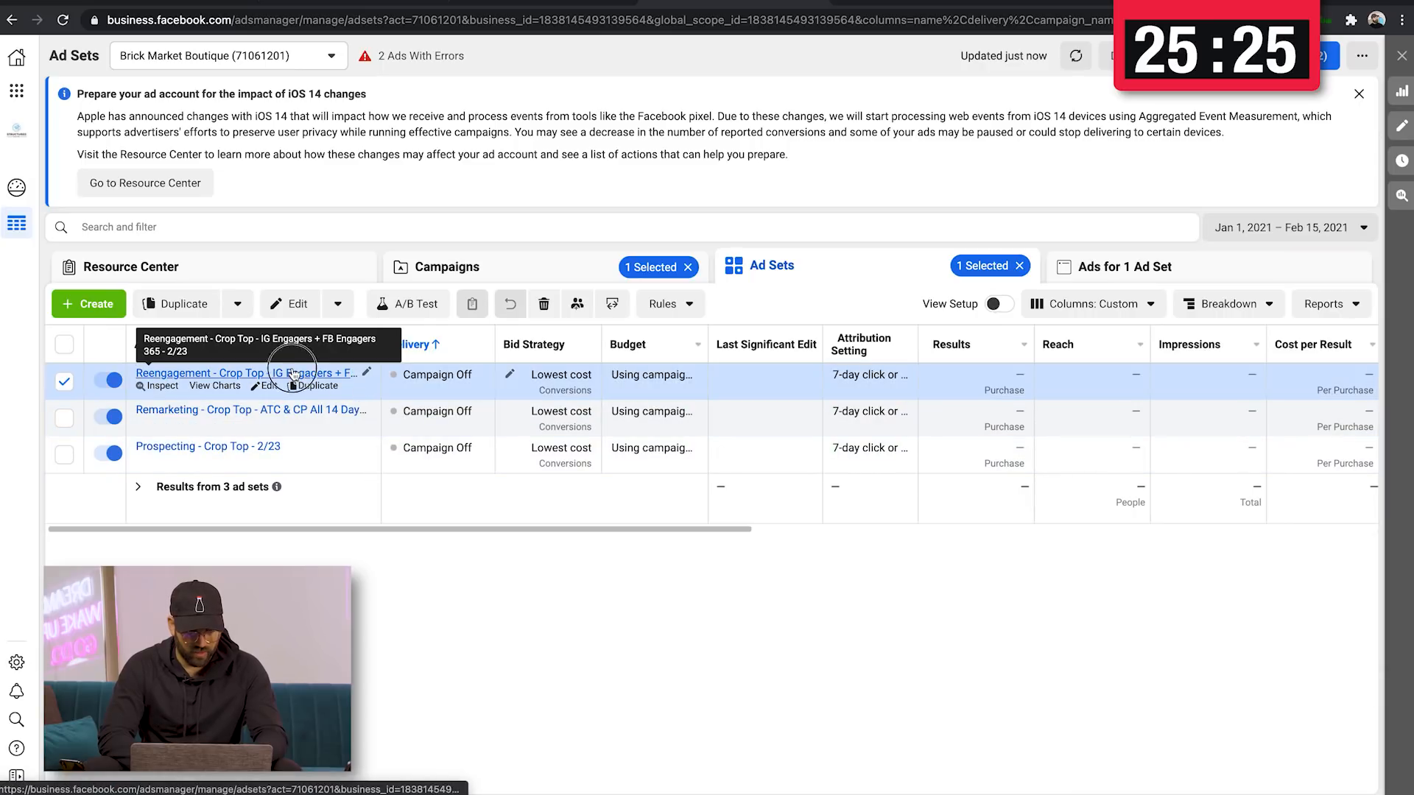
click(369, 386)
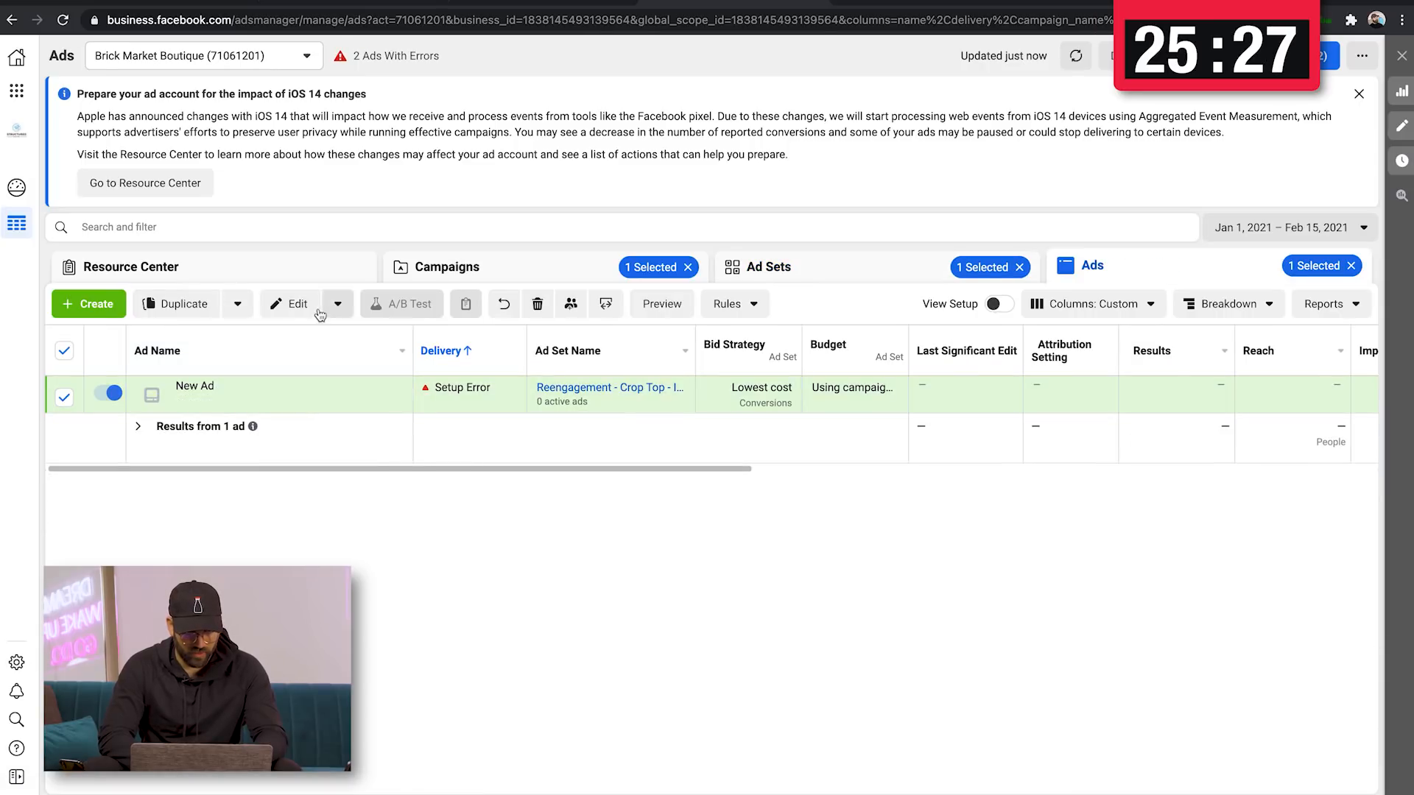
Open the Reengagement ad set's New Ad for editing and rename it "Video 1 - Copy 1 - Crop Top - 2/23"
click(297, 304)
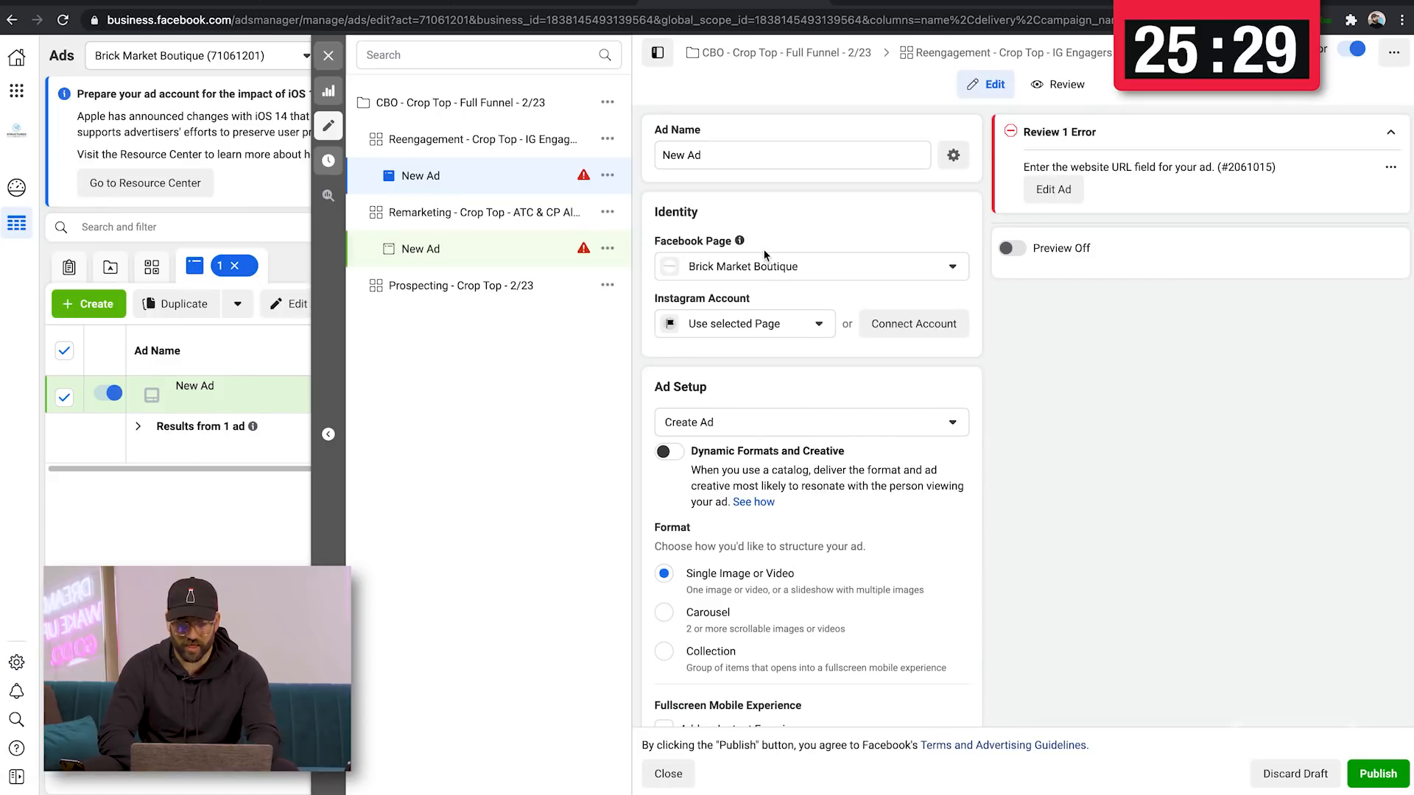
click(776, 160)
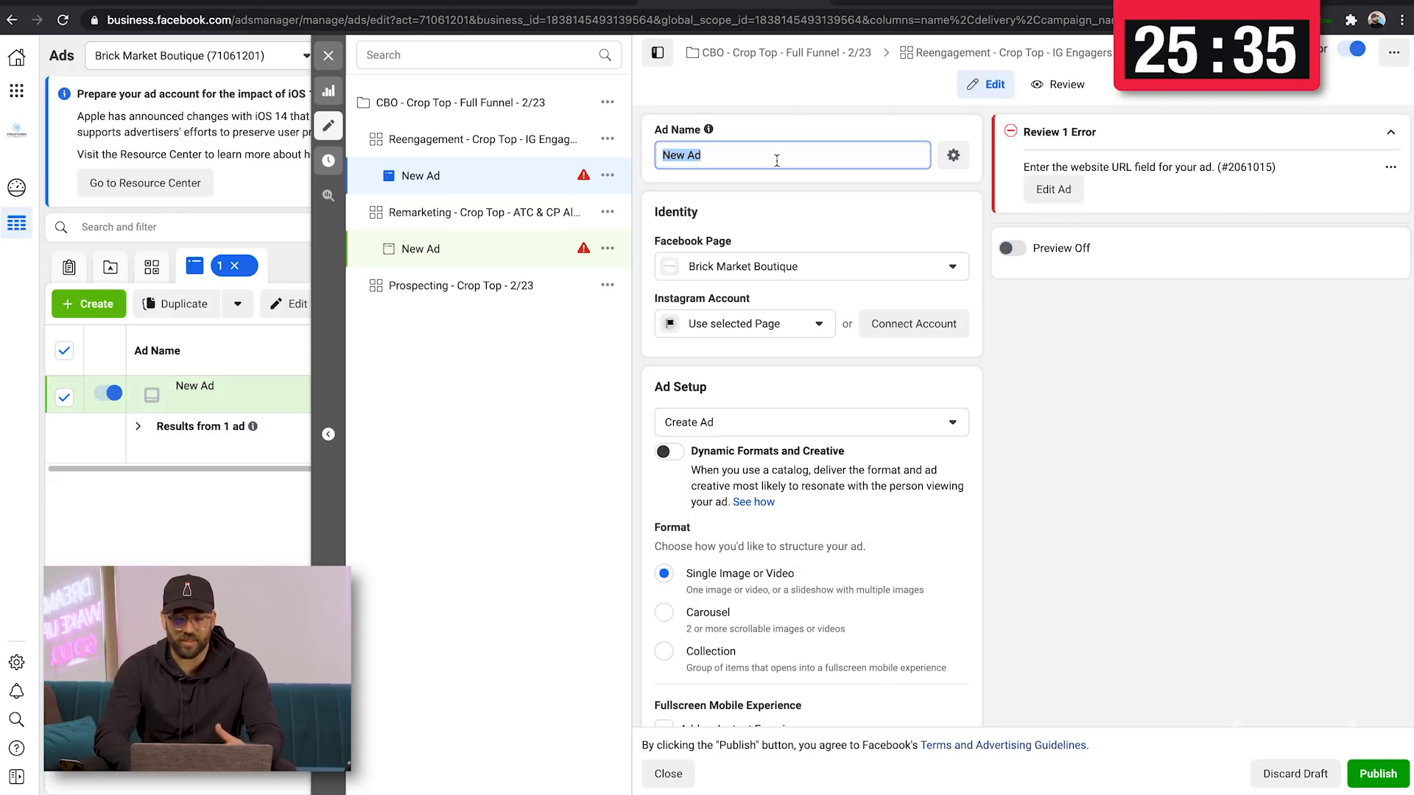
key(BackSpace)
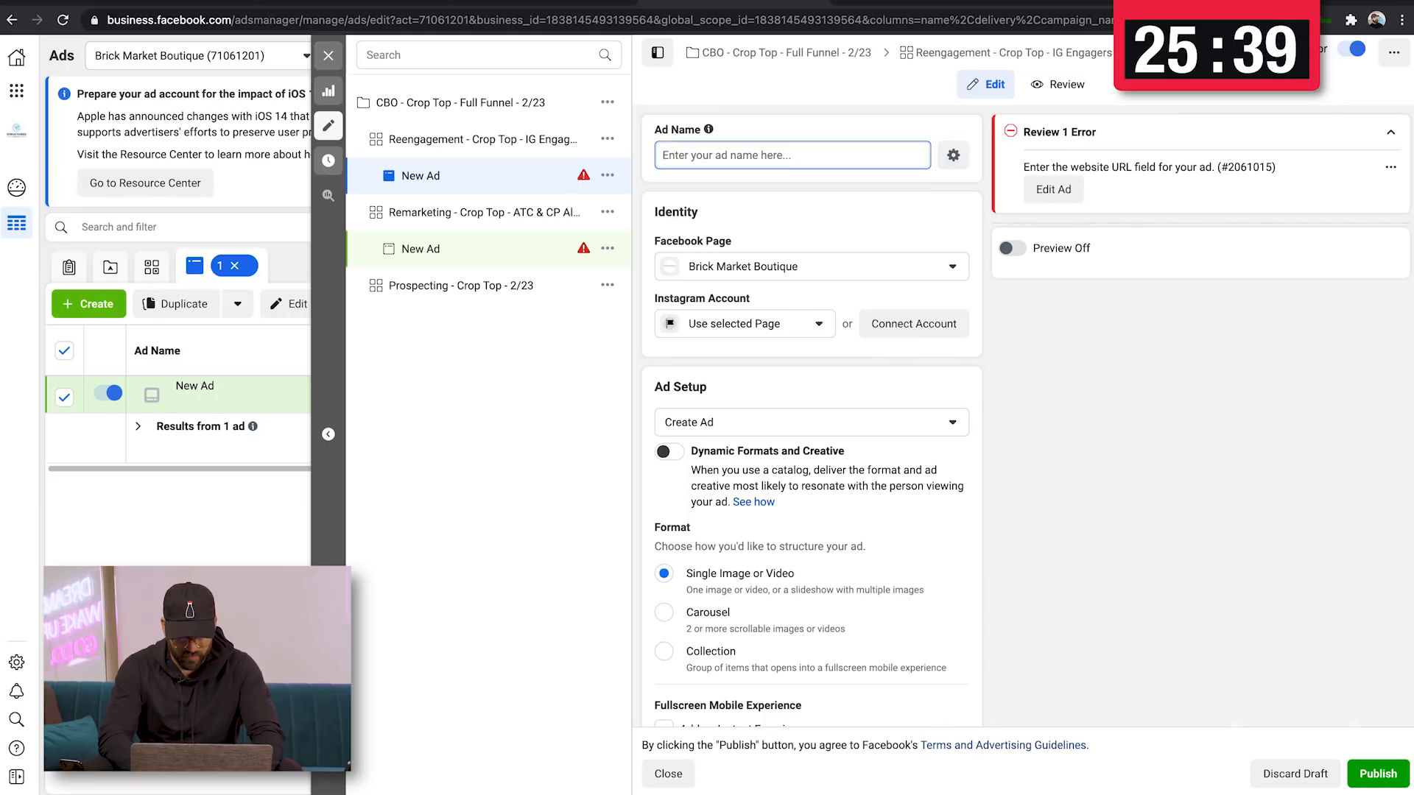
text(Video 1)
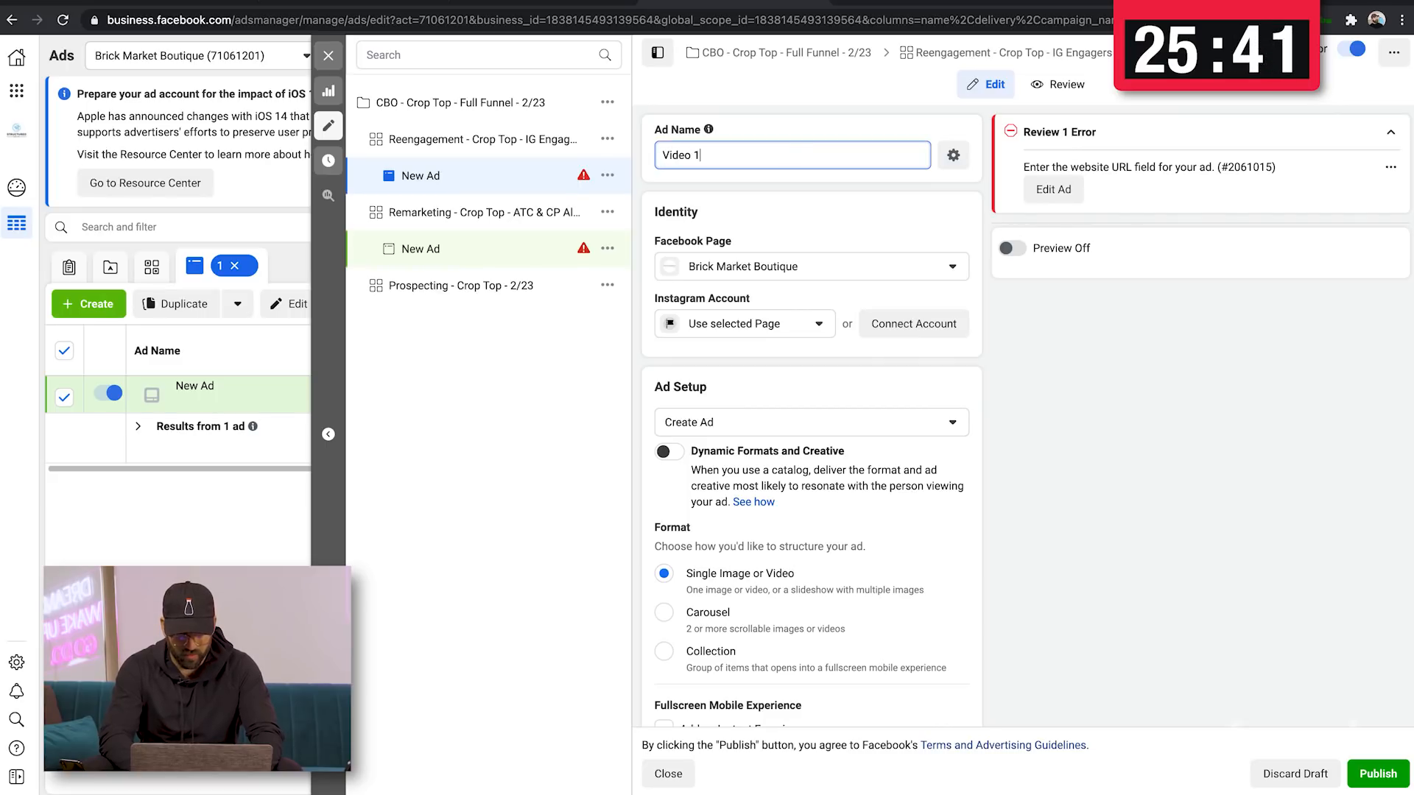
text( - Copy)
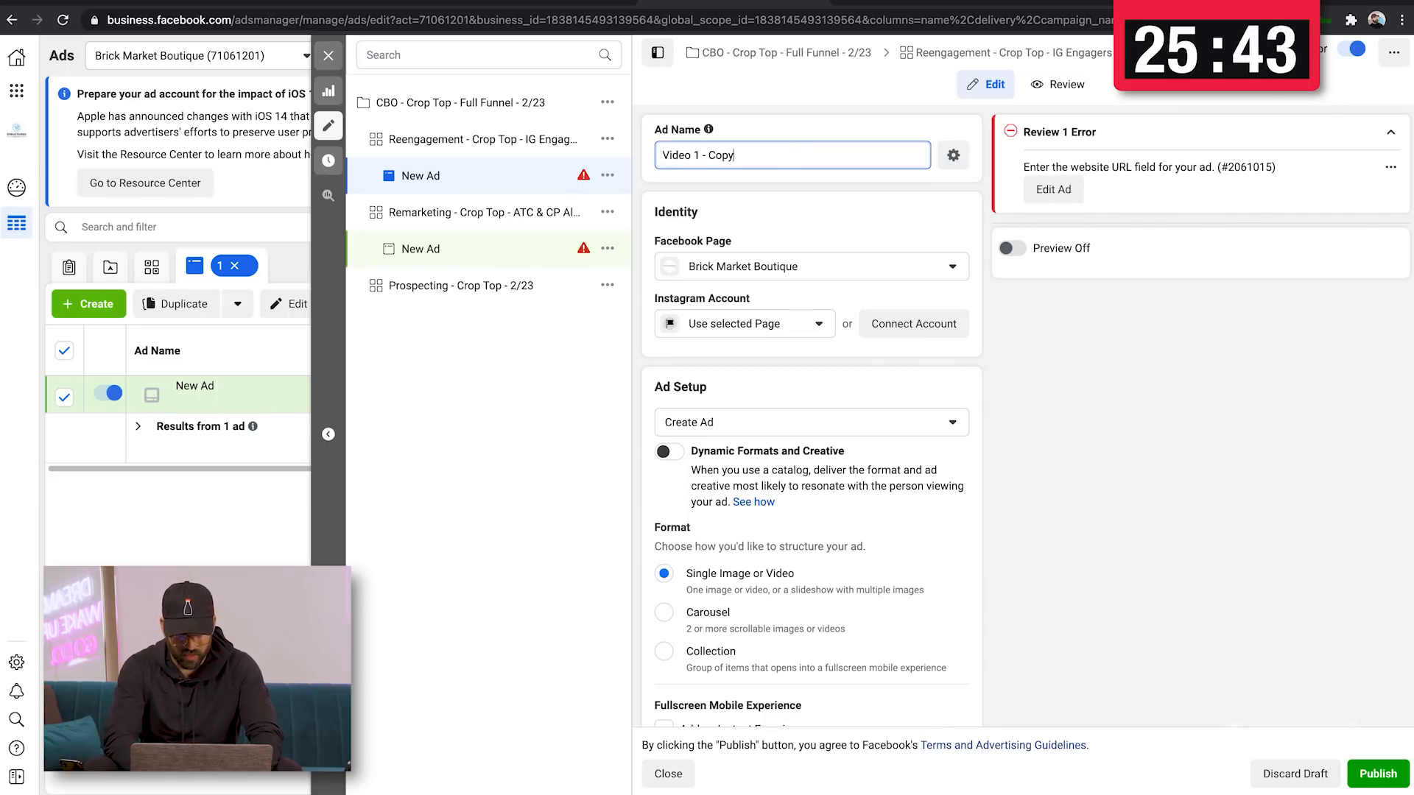
text( 1 - Crop)
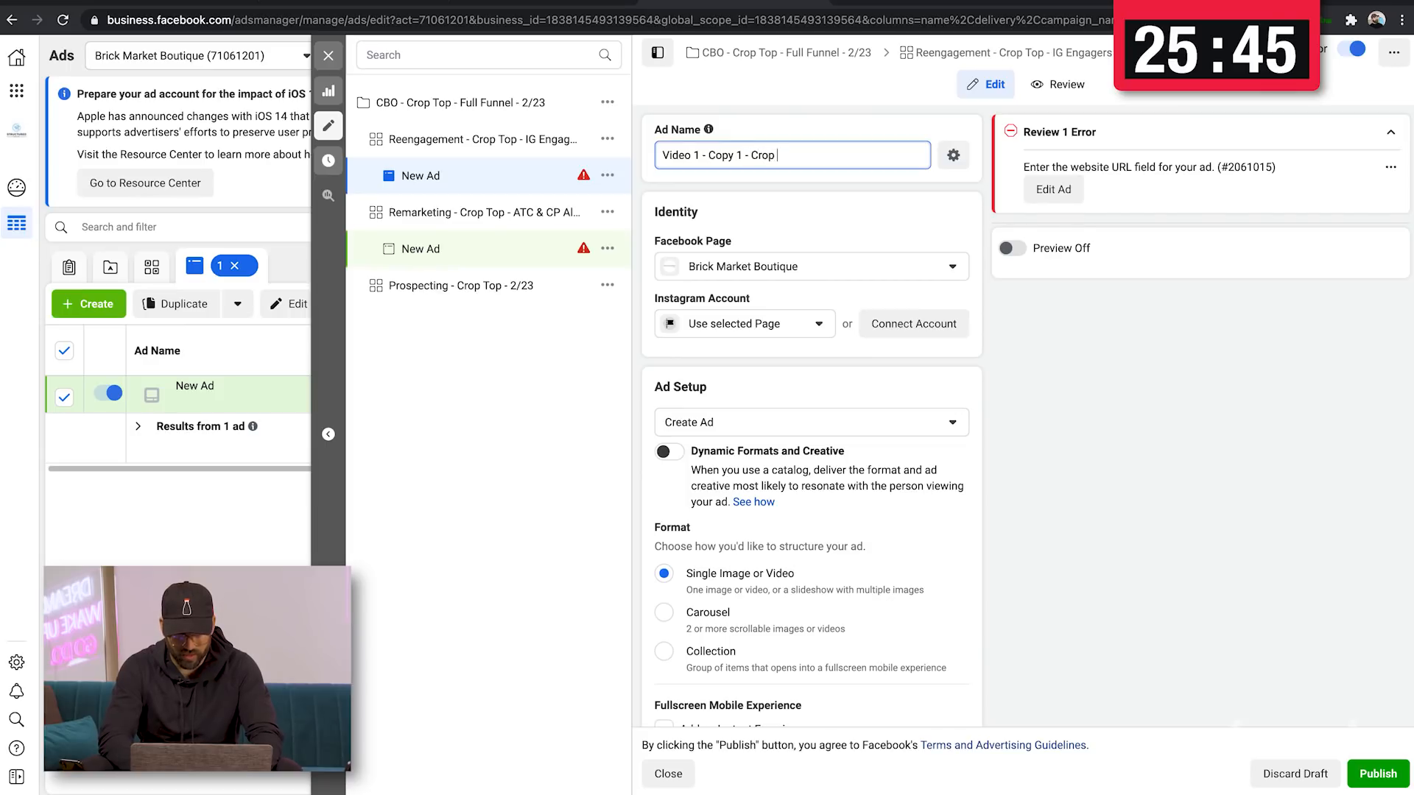
key(BackSpace)
key(BackSpace)
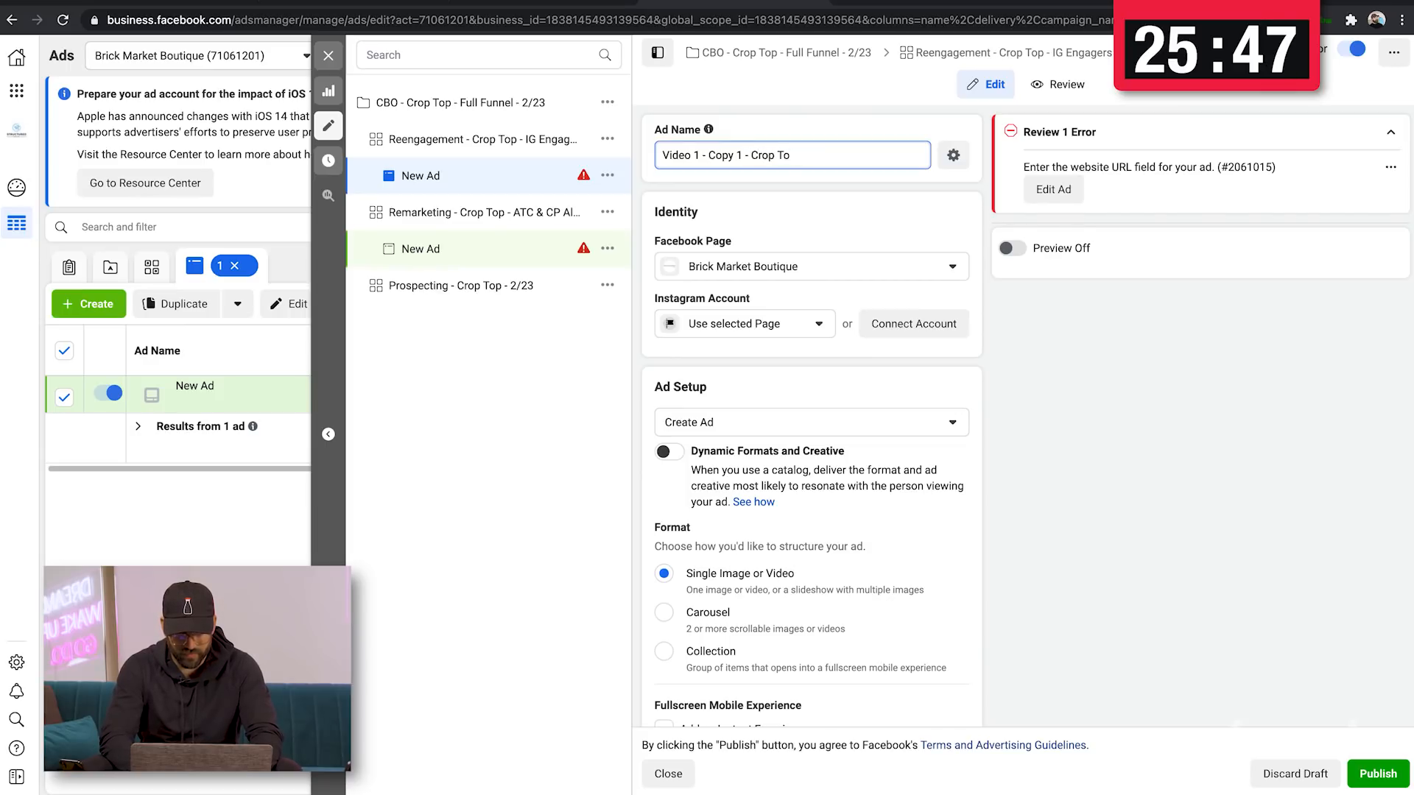
text(p - 2)
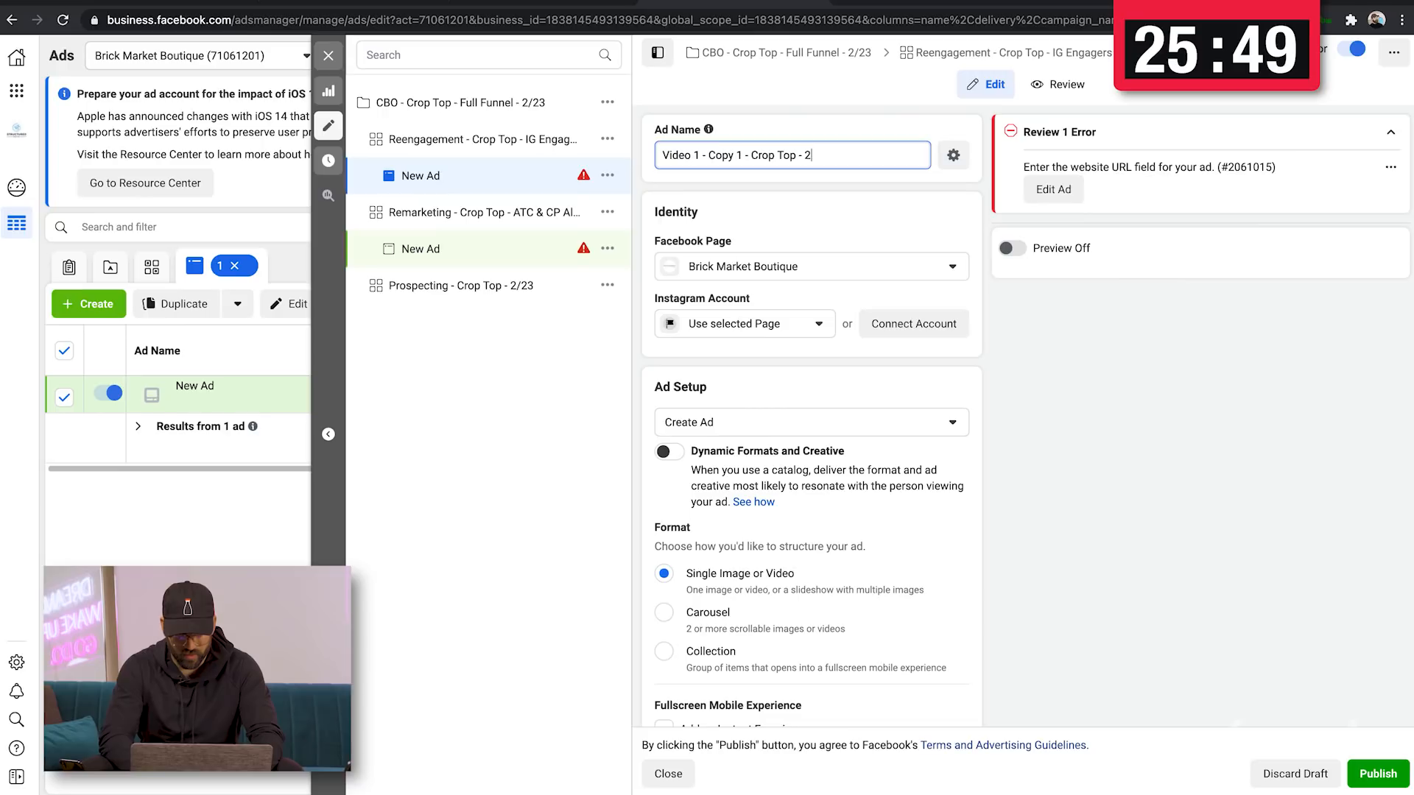
text(/23)
Add the account video "Foundr Video I.mp4" as the ad's media, previewing its square placement and leaving all placement crops off
scroll(907, 290, down, 6)
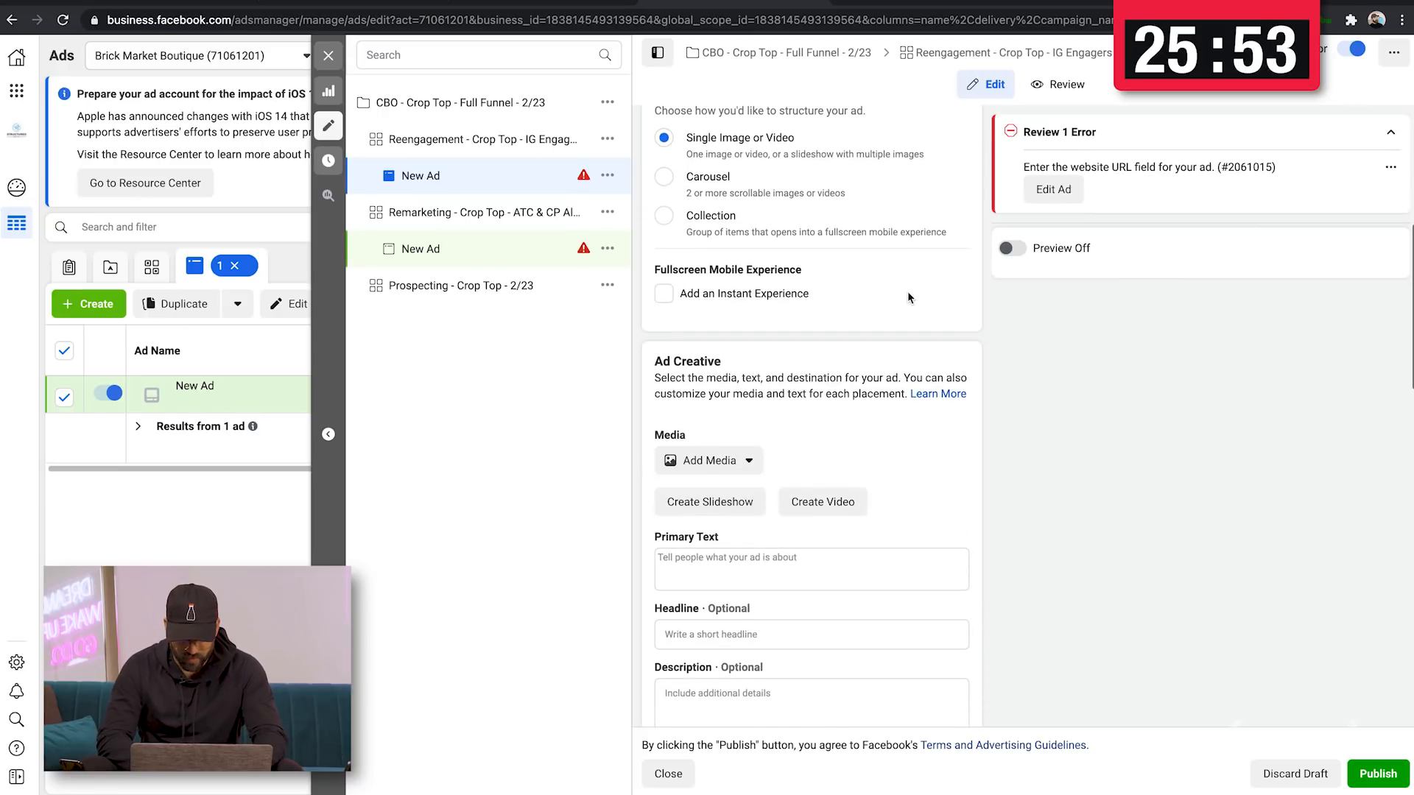
click(709, 460)
click(706, 526)
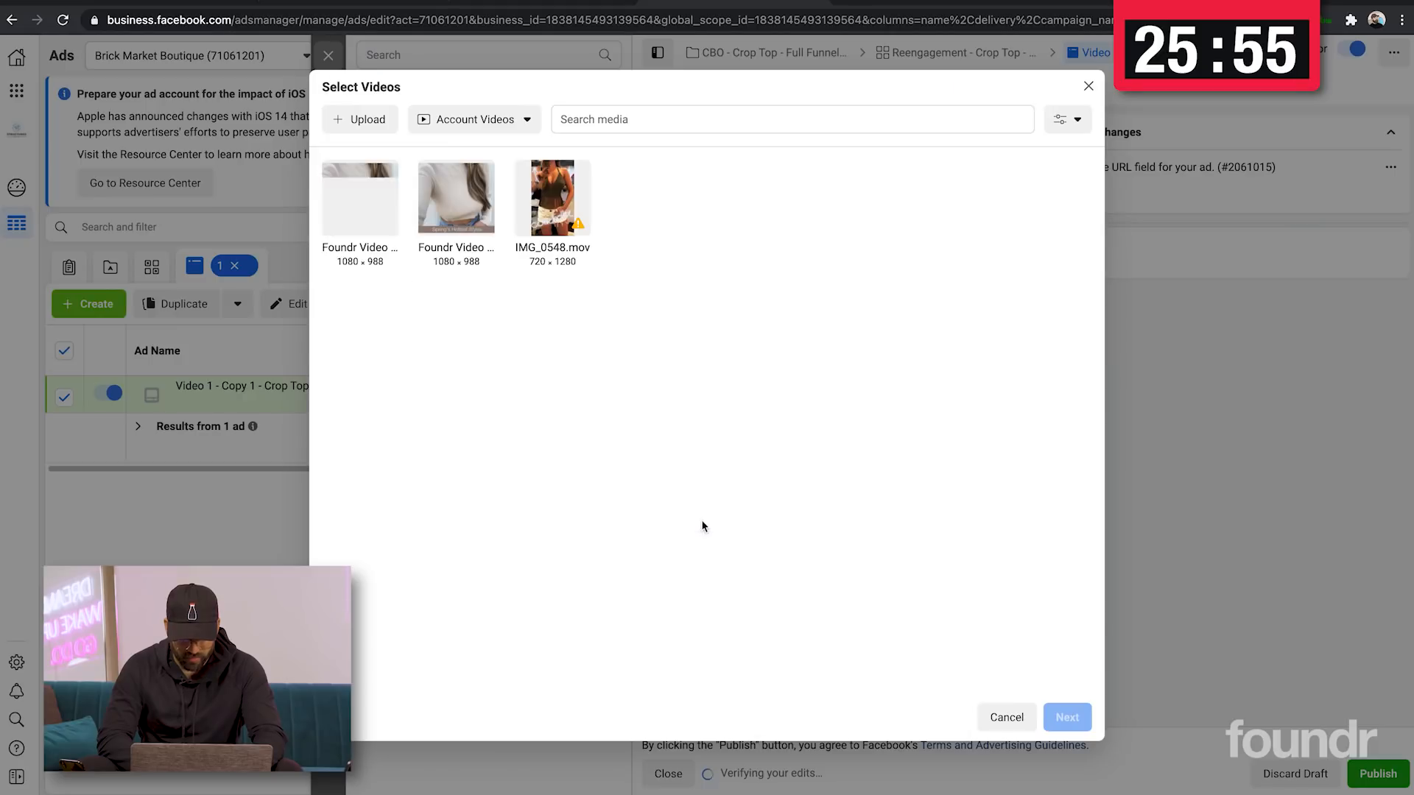
click(386, 212)
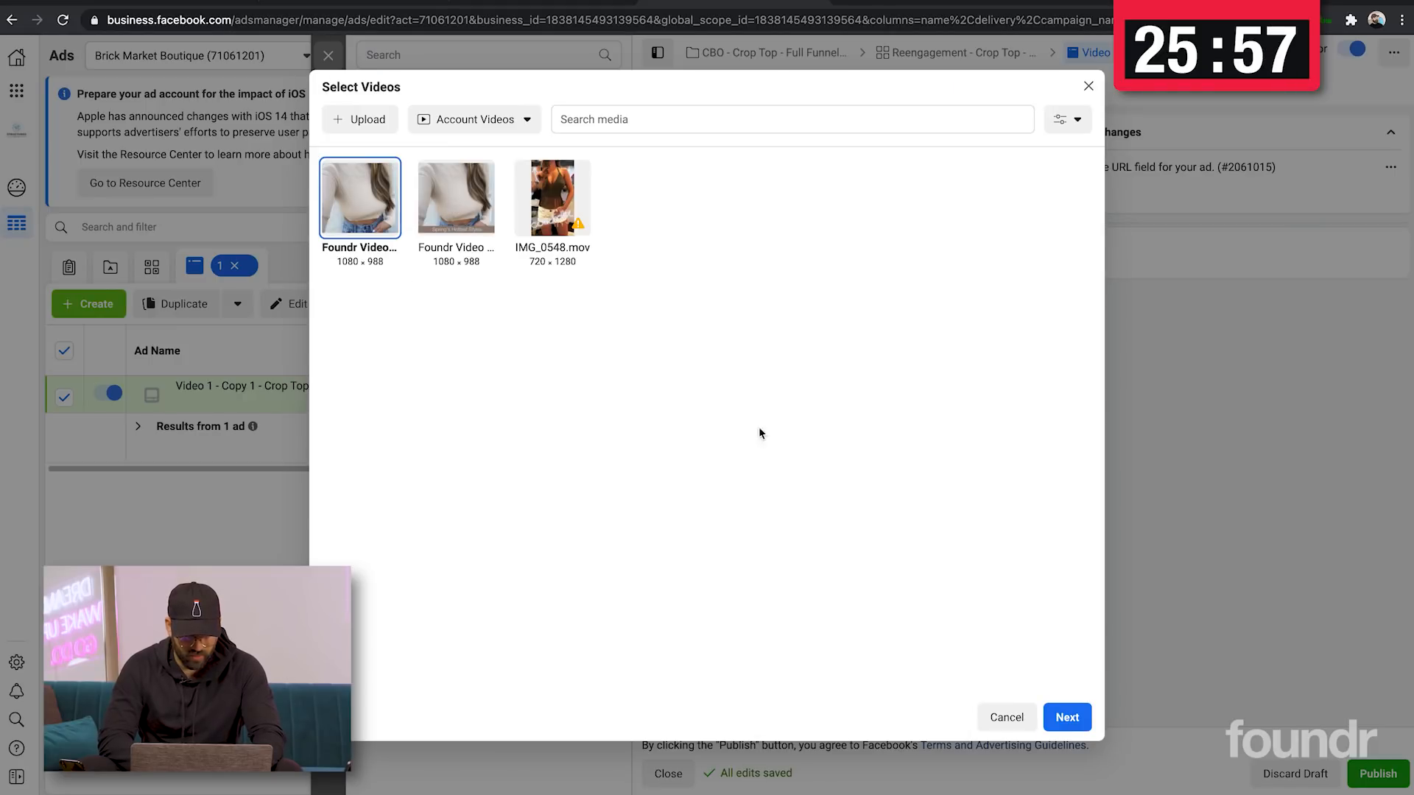
click(1067, 718)
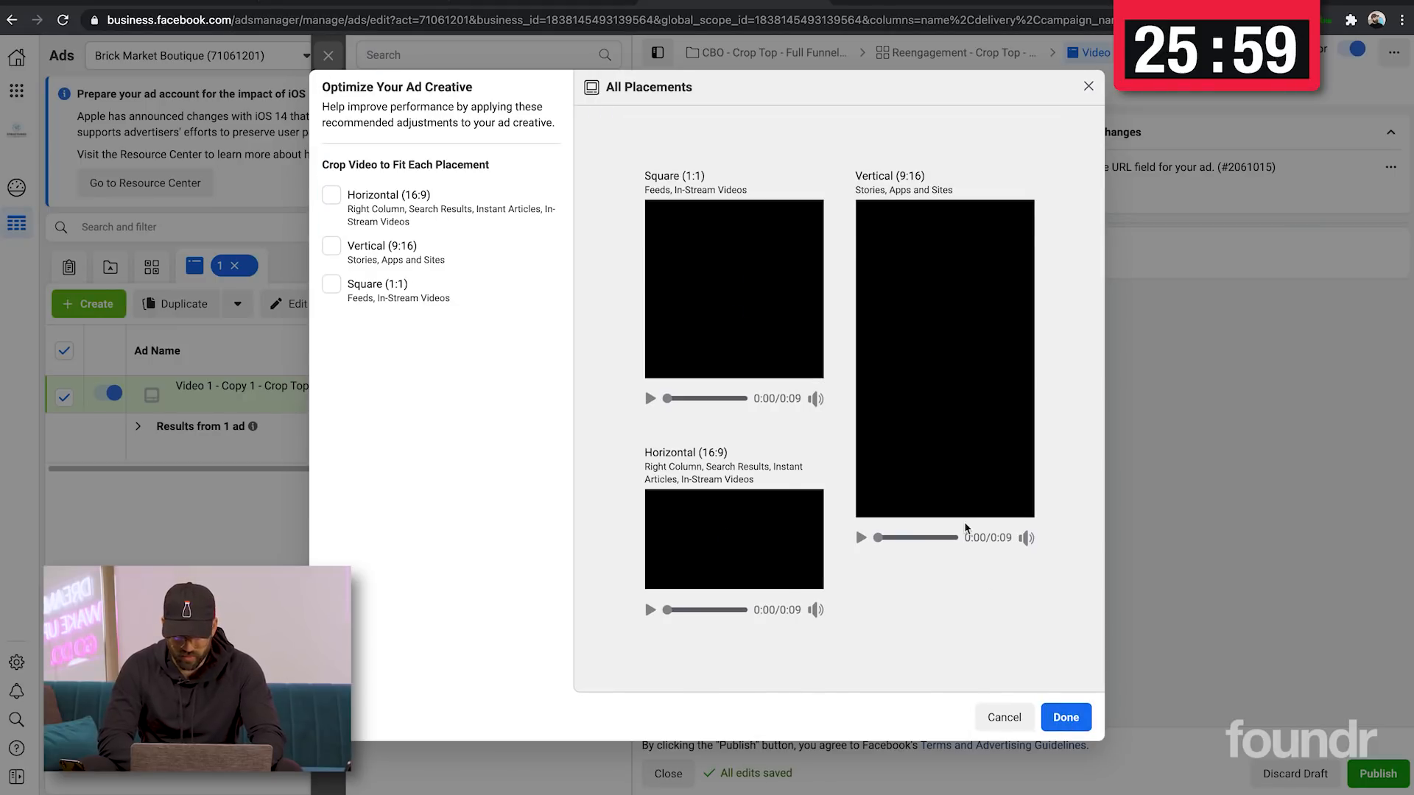
click(647, 398)
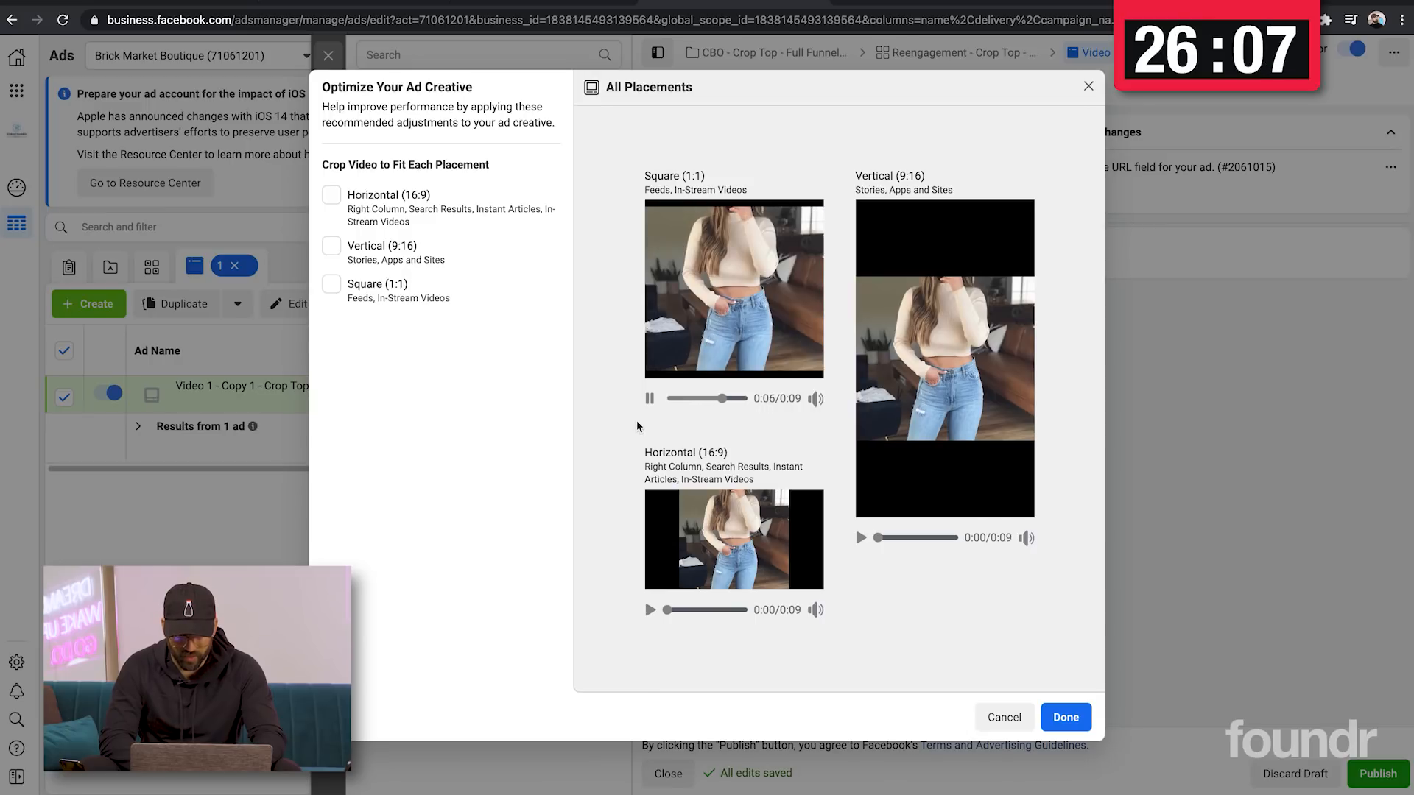
click(650, 399)
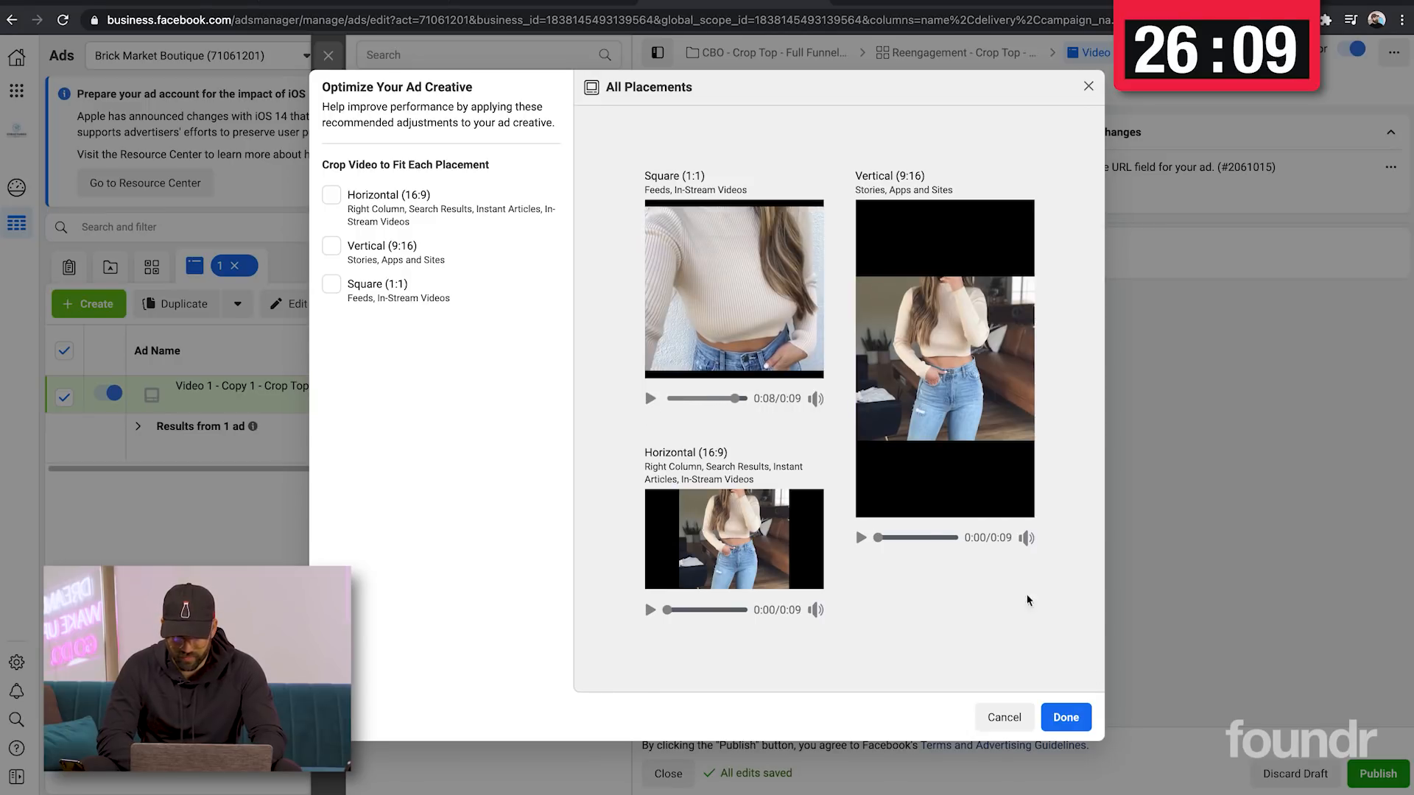
click(1053, 718)
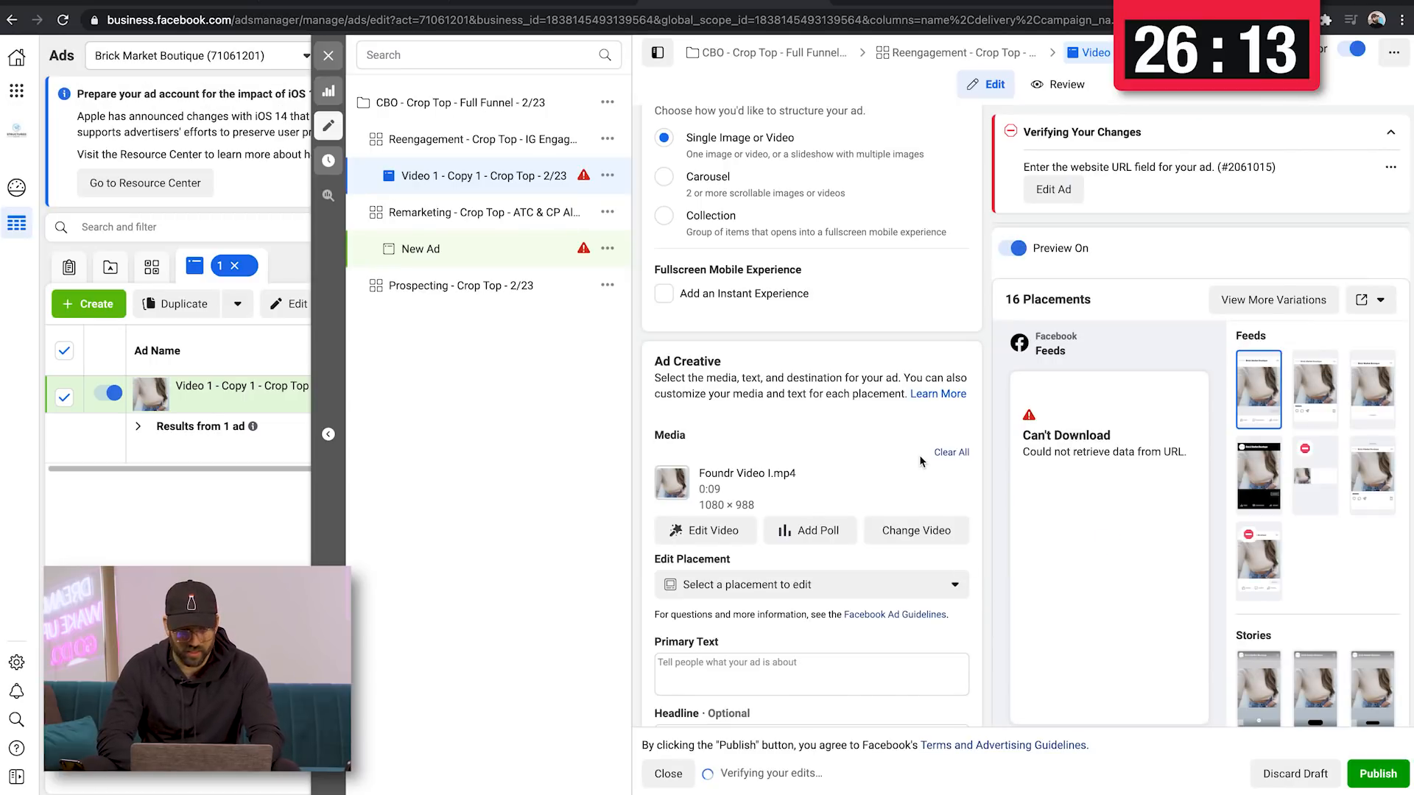
Copy the Warm audience headline "Spring's Hottest Styles Are Here!" from the Brick Market Boutique spreadsheet into the ad's headline
click(527, 6)
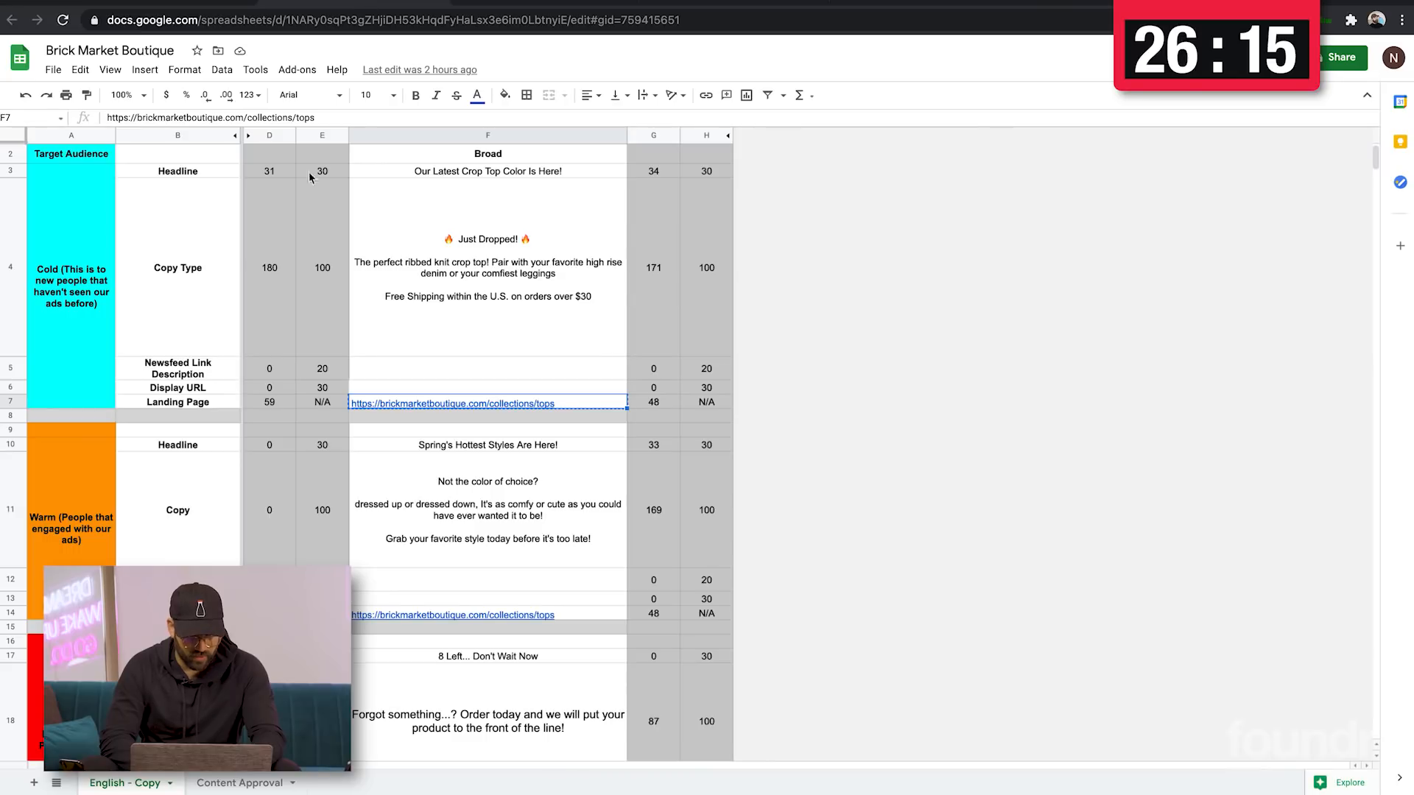
click(454, 446)
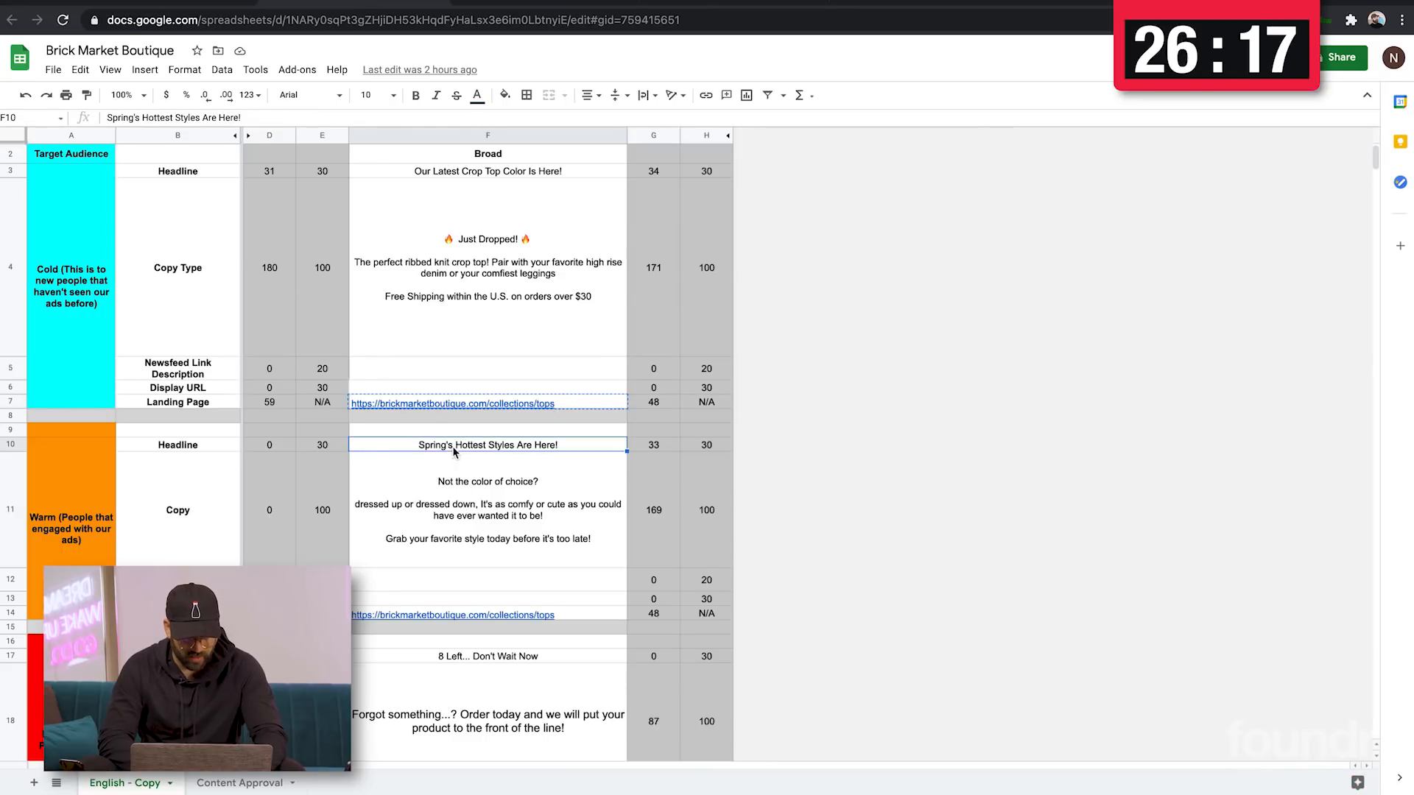
key(ctrl+c)
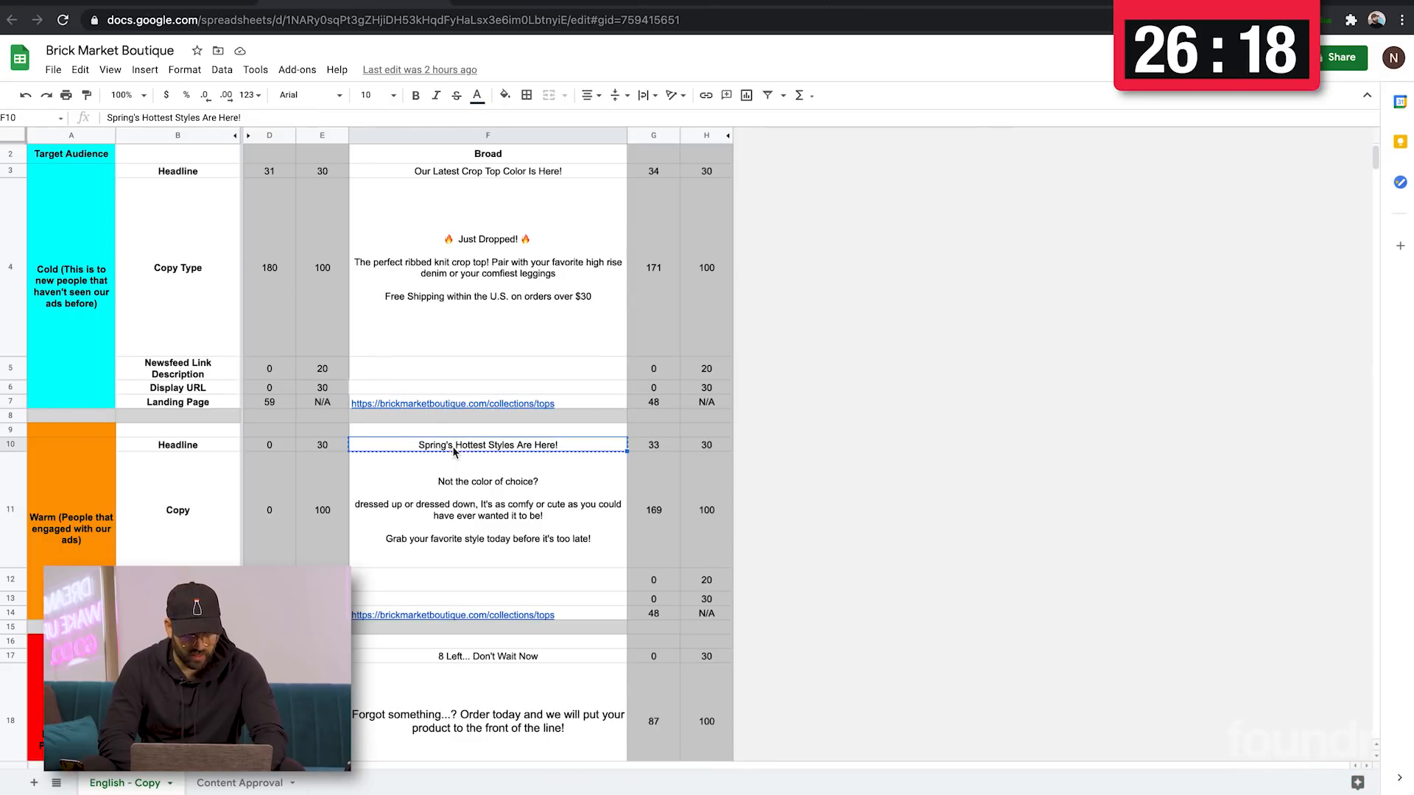
click(753, 1)
scroll(752, 648, down, 2)
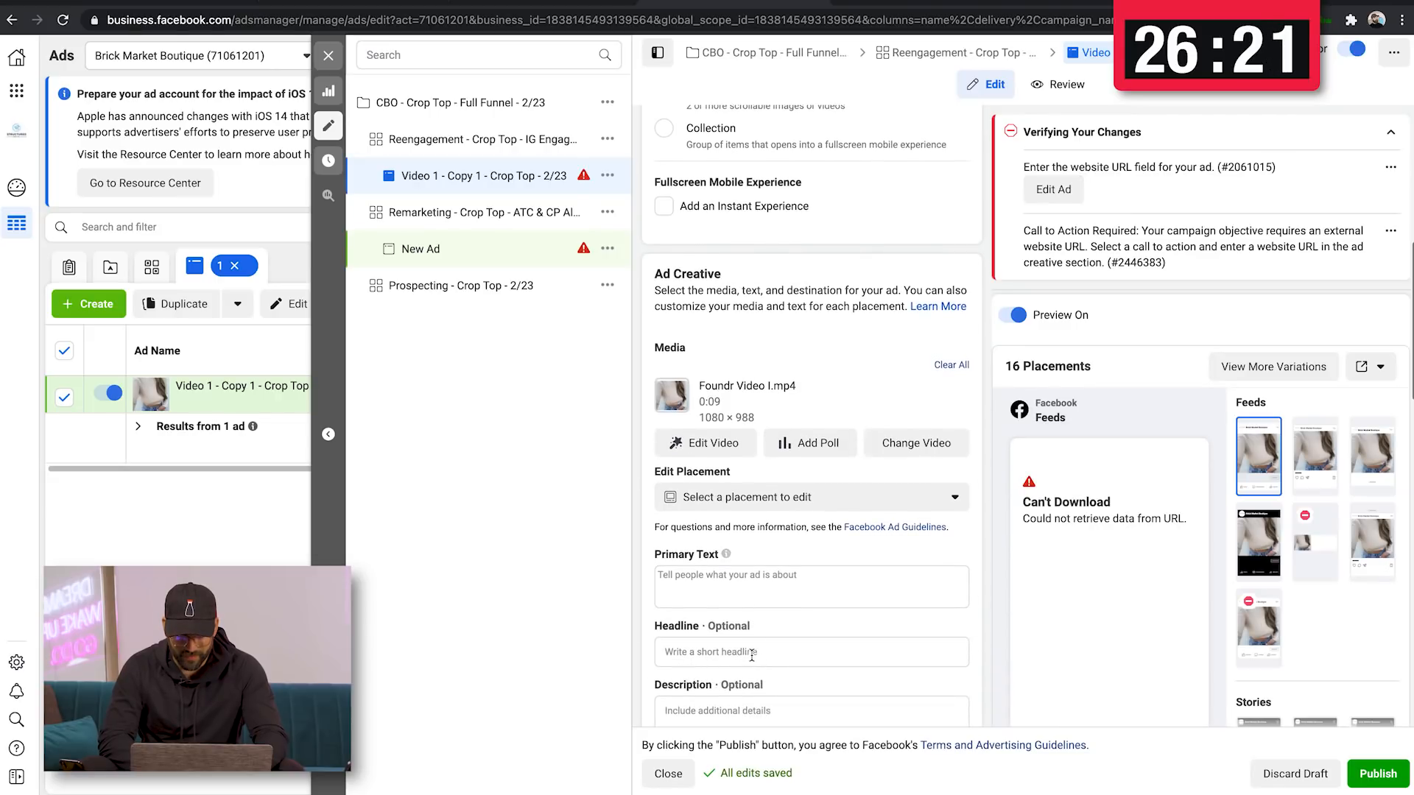
click(752, 656)
key(ctrl+v)
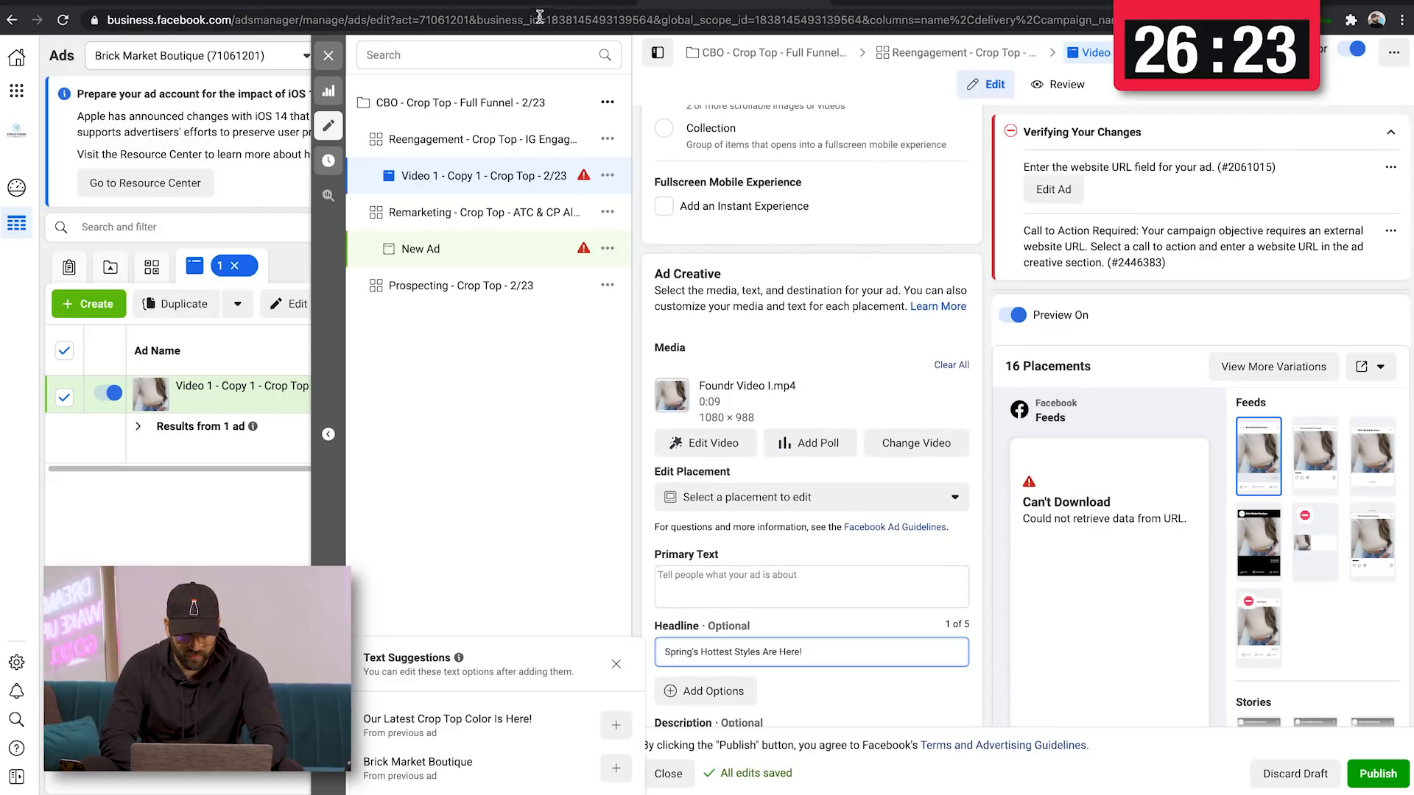
Copy the Warm audience ad copy beginning "Not the color of choice?" from the spreadsheet into the ad's primary text
click(452, 3)
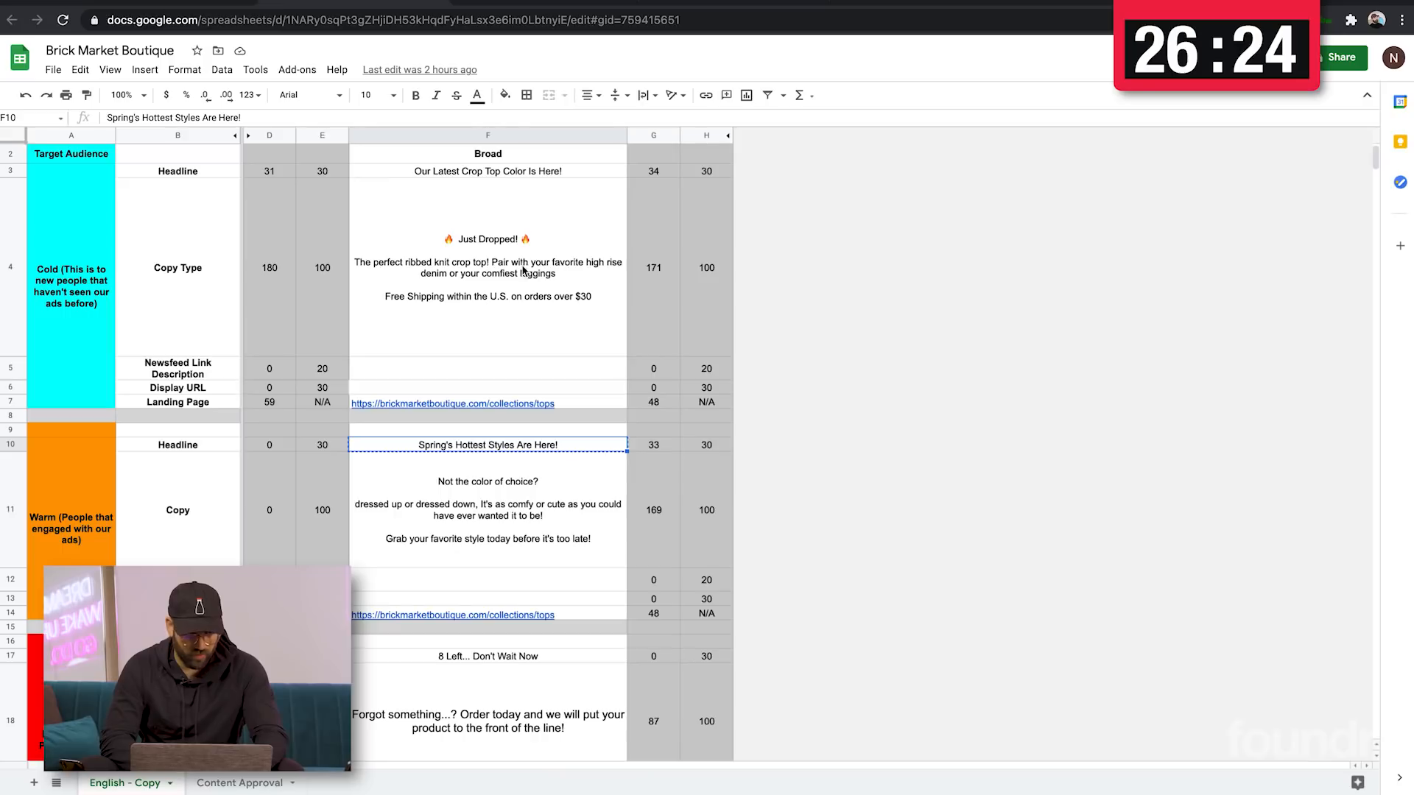
click(520, 510)
key(ctrl+c)
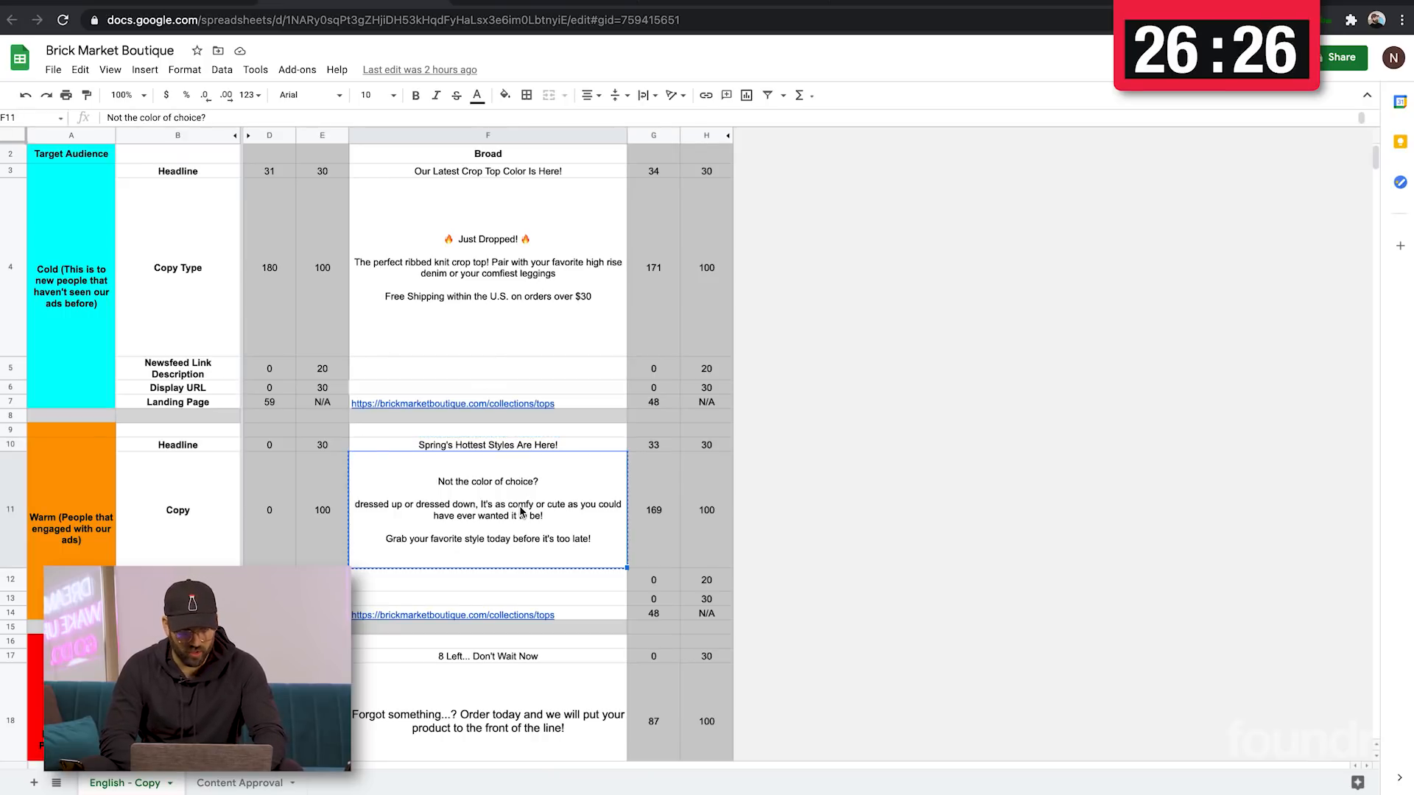
click(724, 3)
click(764, 587)
key(ctrl+v)
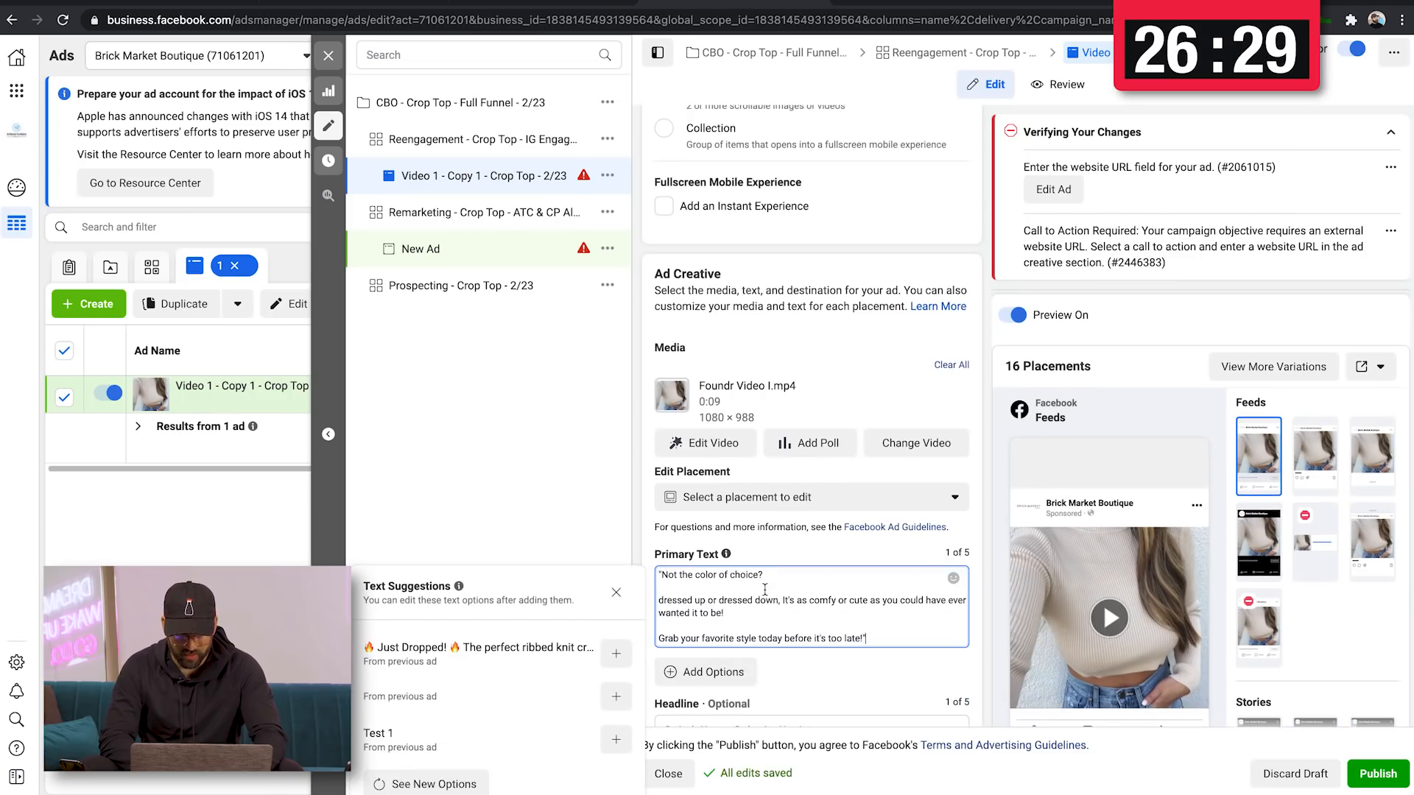
Remove the opening and closing quotation marks from the ad's primary text
scroll(743, 582, down, 1)
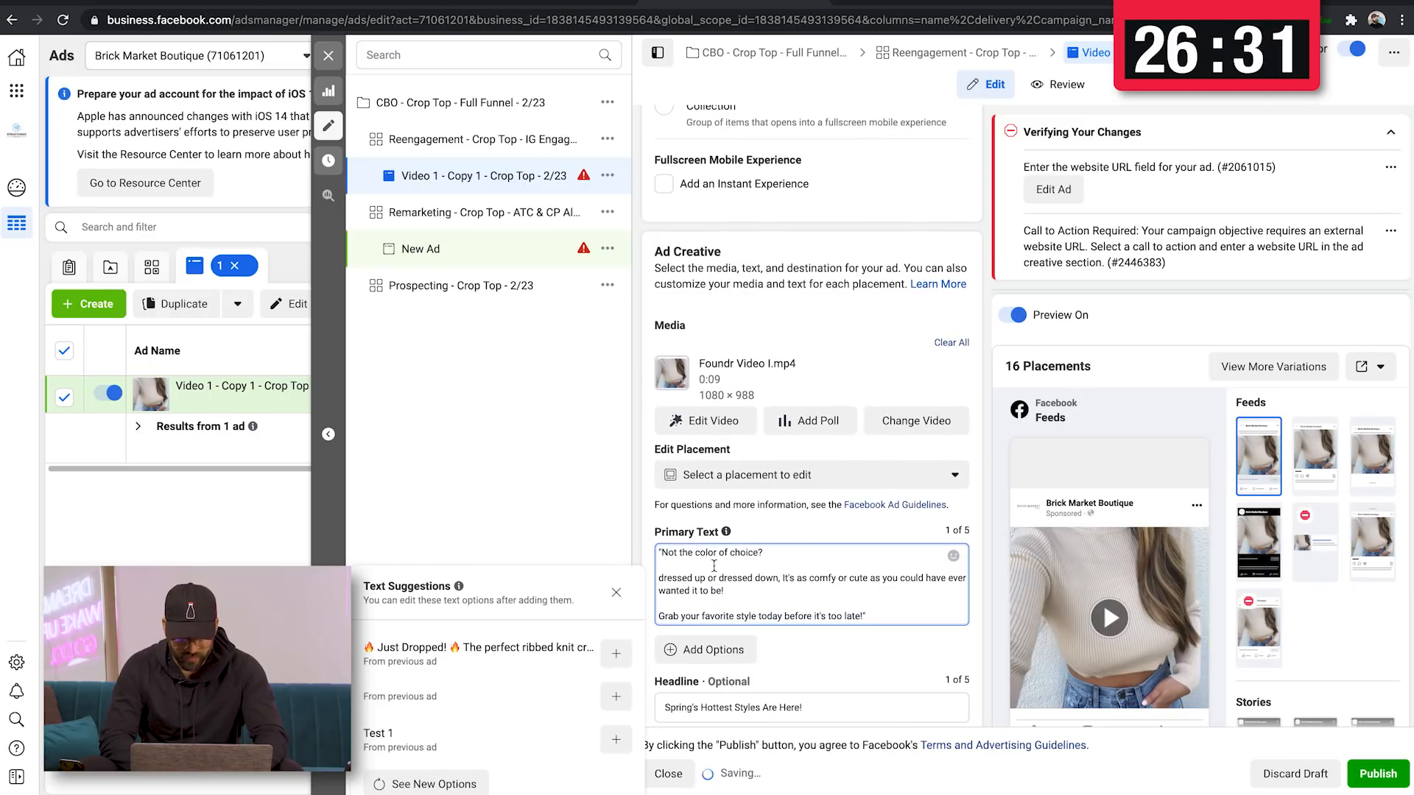
key(BackSpace)
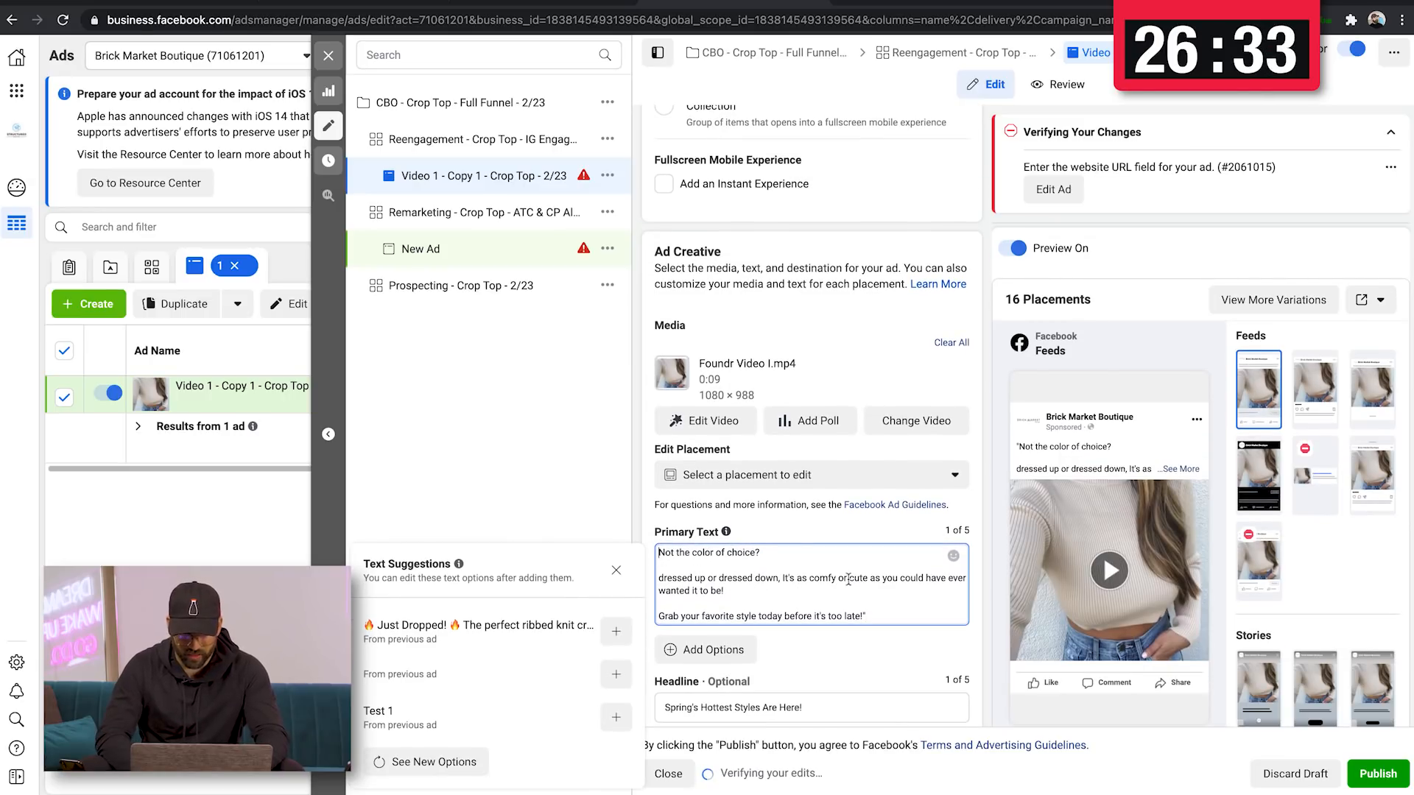
click(870, 616)
key(BackSpace)
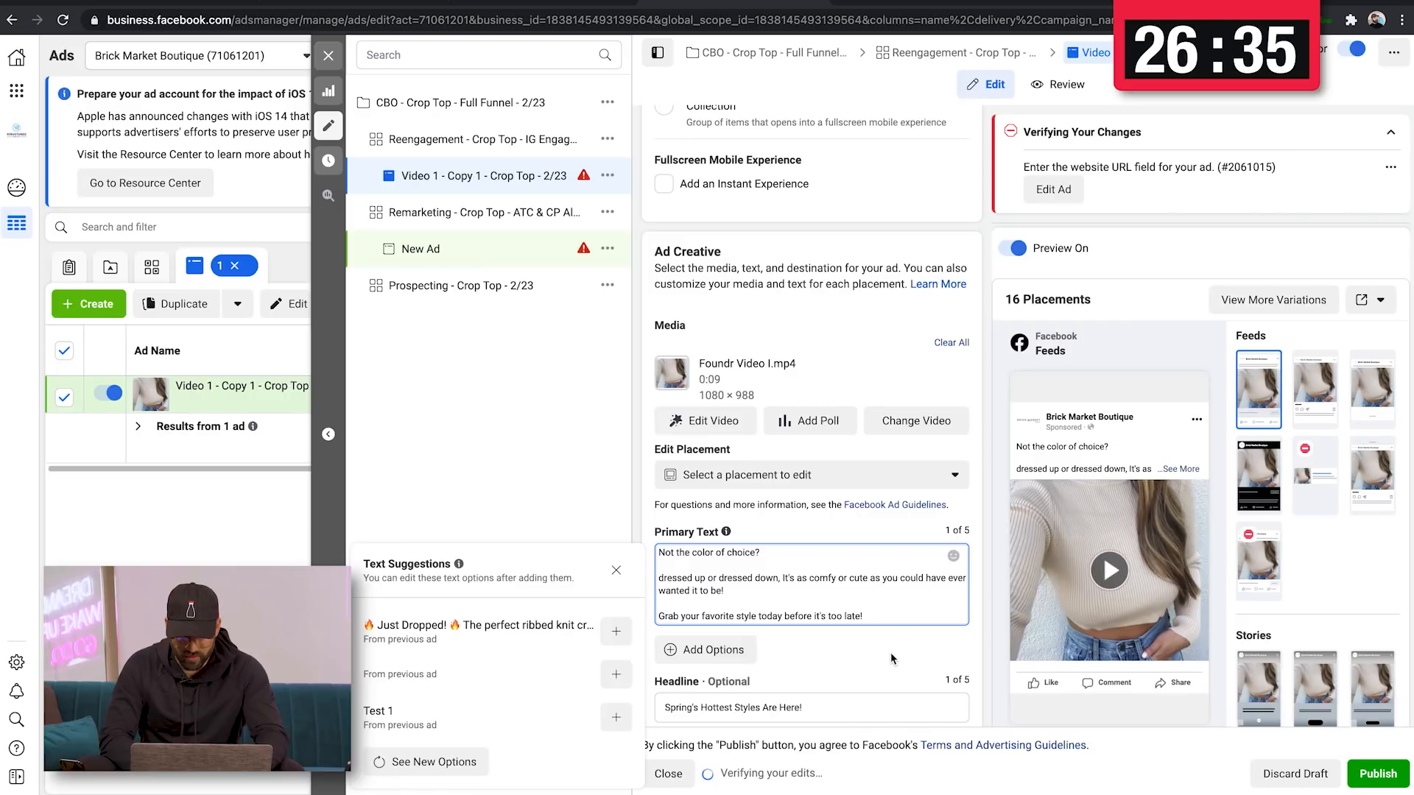
scroll(891, 654, down, 3)
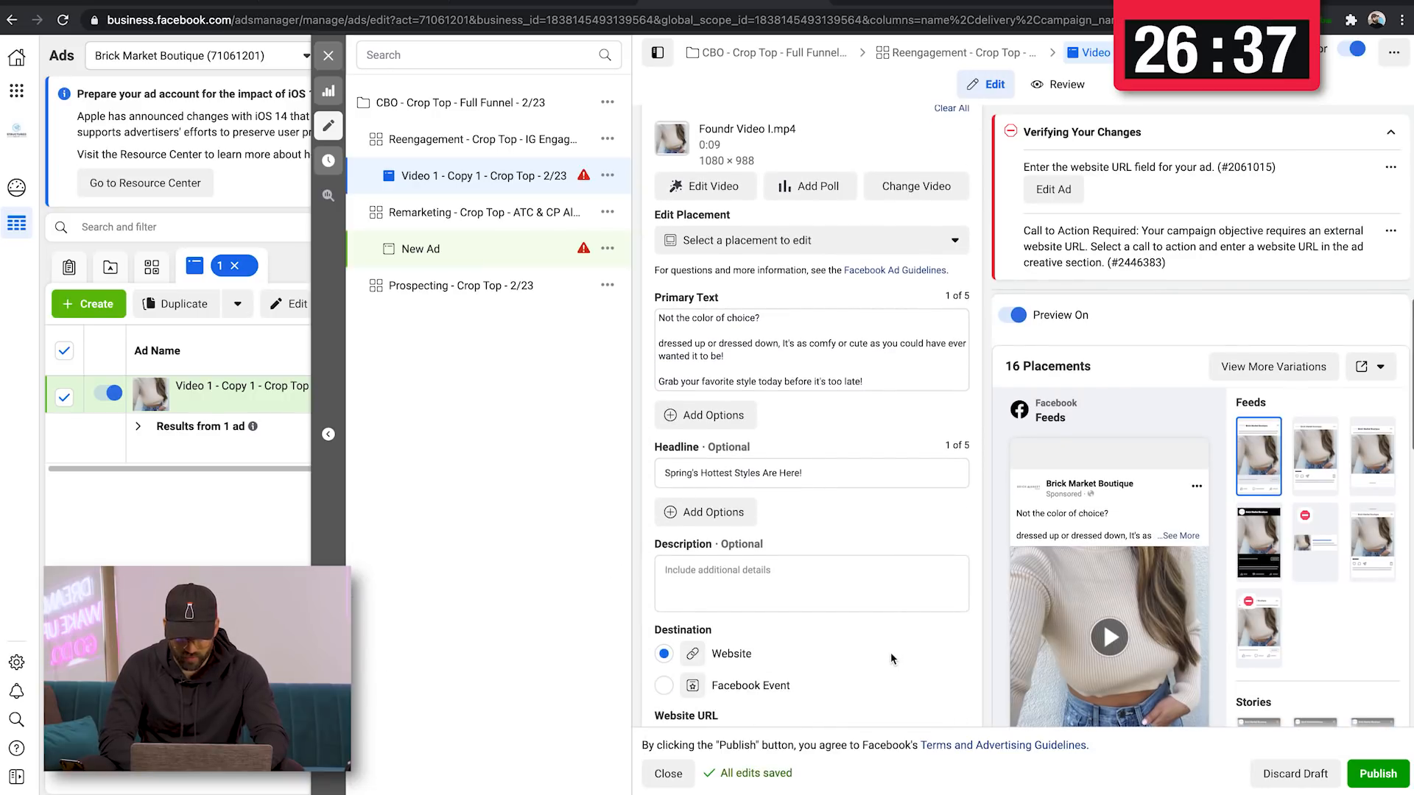
scroll(891, 658, down, 1)
scroll(891, 657, down, 1)
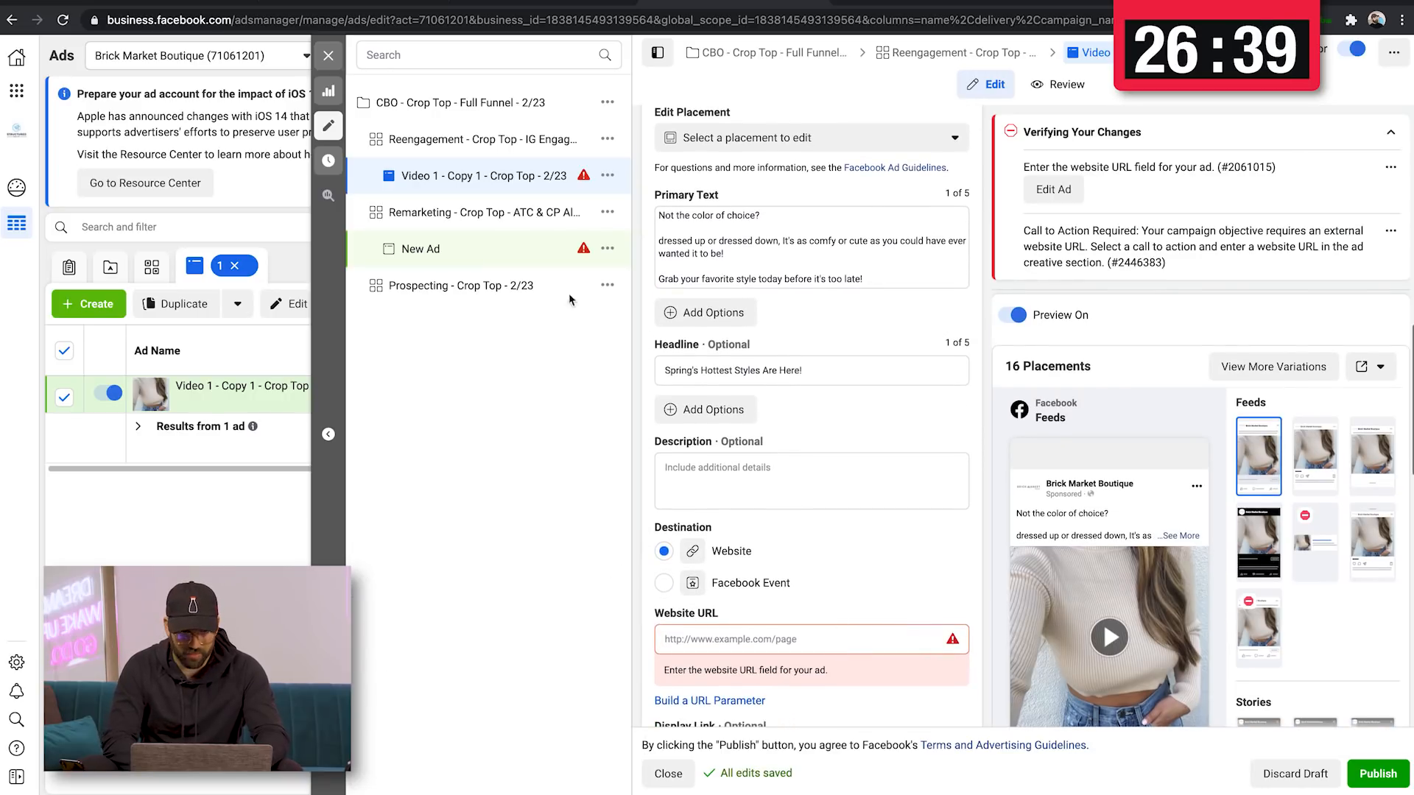
click(411, 1)
click(574, 617)
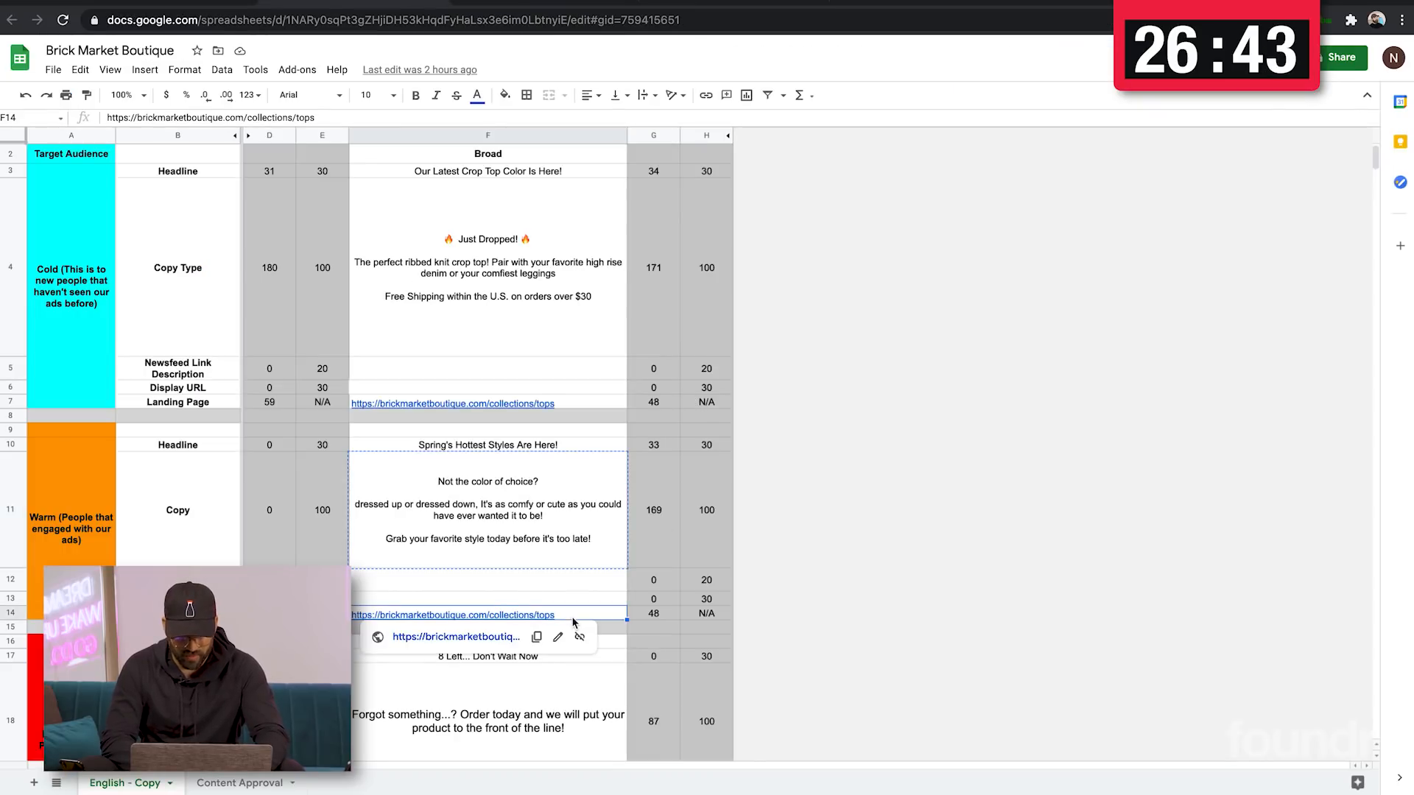
key(super+c)
click(748, 2)
click(814, 639)
key(super+v)
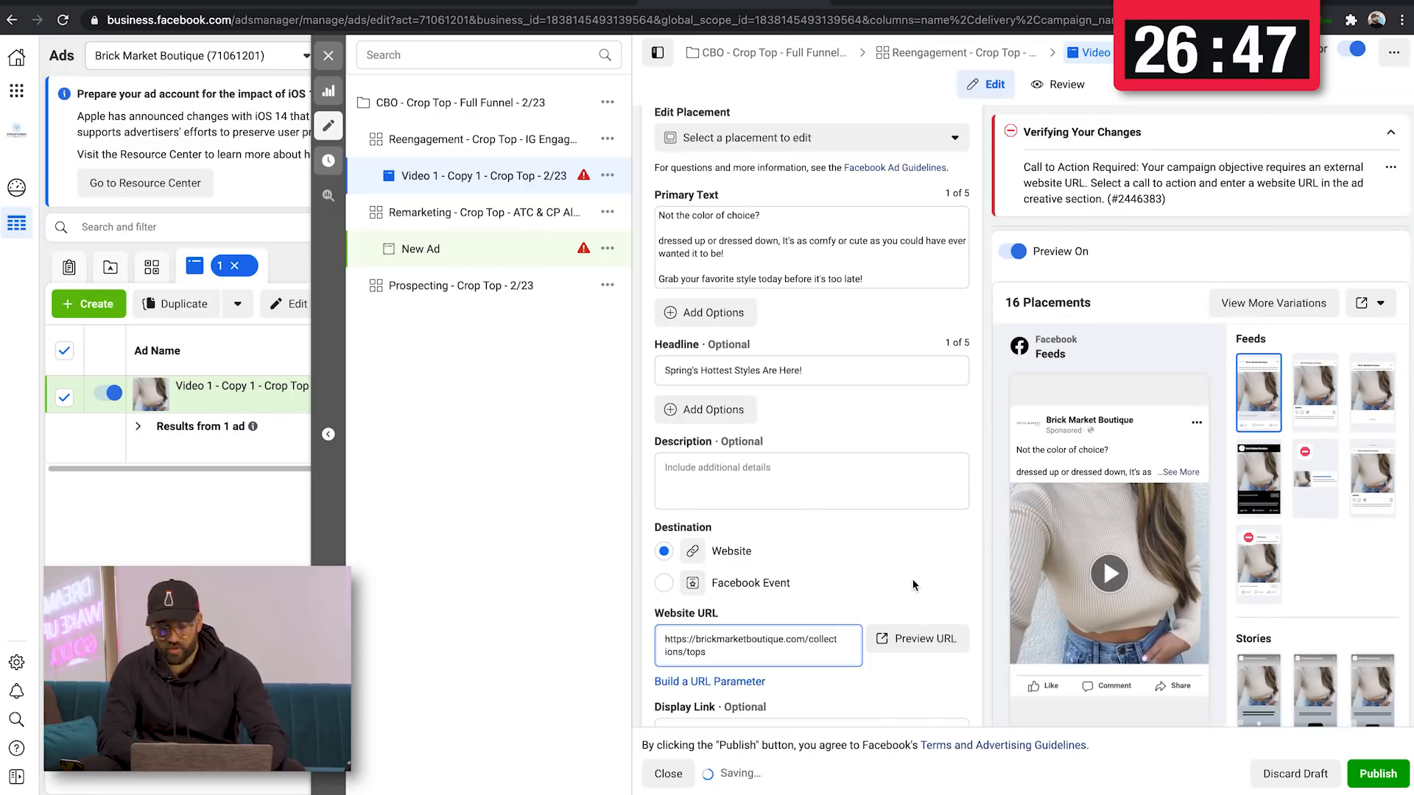